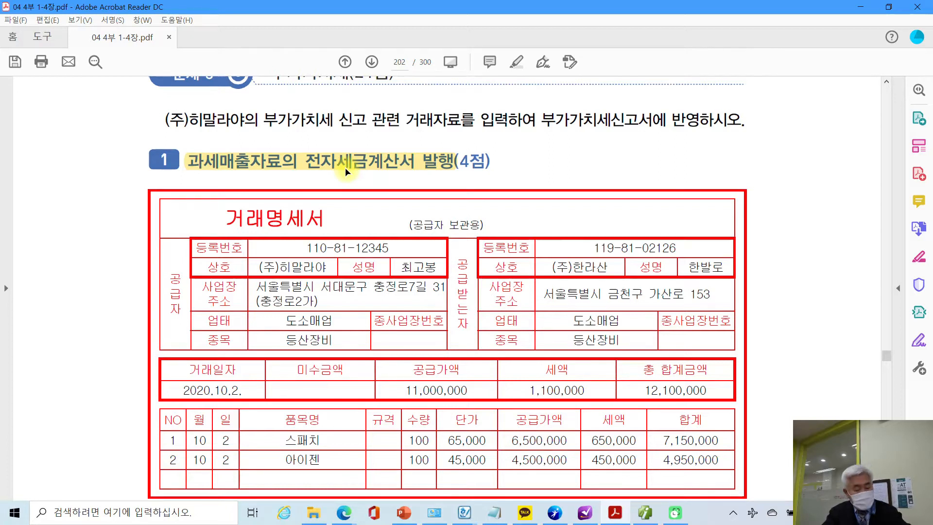
Step: Temporarily box 과세매출, write 11 in the margin and circle 전자세금계산서 발행 in the problem heading, then clear the marks
mouse_move(182, 139)
left_mouse_down()
mouse_move(213, 168)
mouse_move(256, 178)
left_mouse_up()
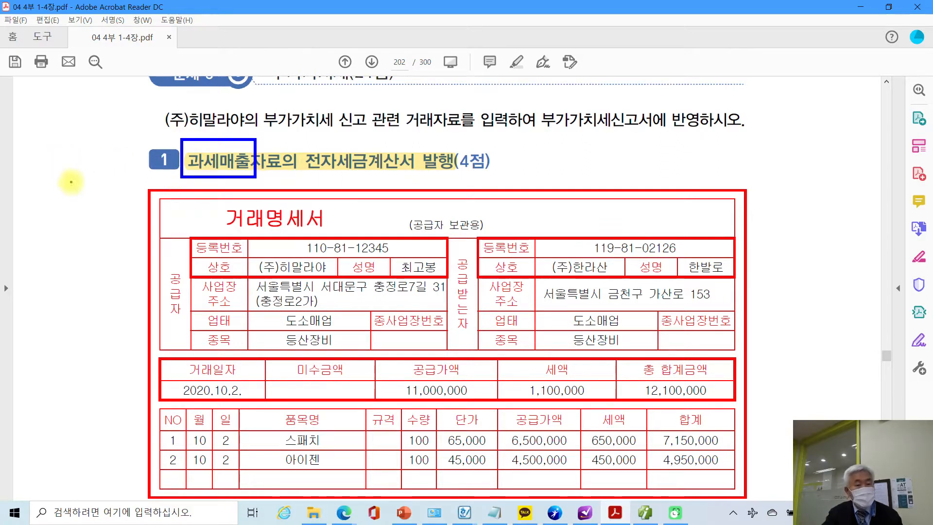
left_click_drag(71, 181, 60, 221)
left_click_drag(93, 185, 82, 222)
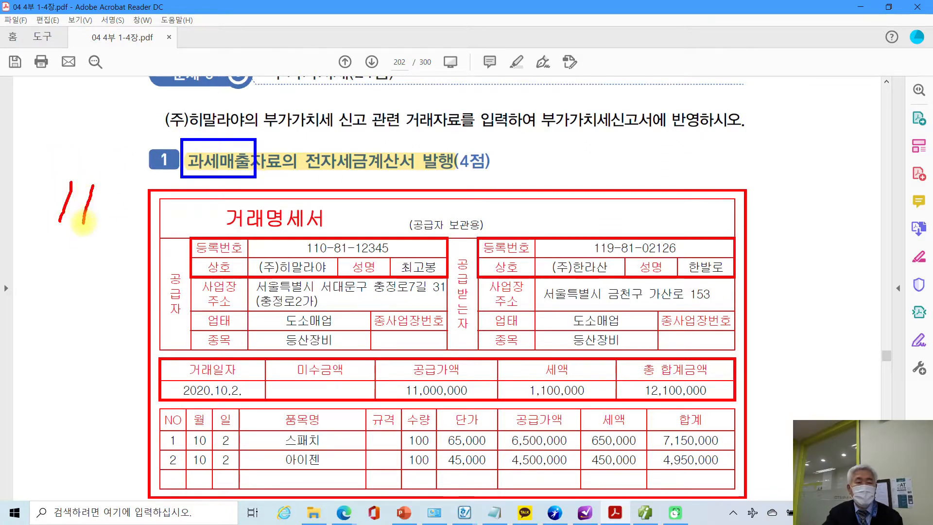
mouse_move(307, 146)
left_mouse_down()
mouse_move(293, 159)
mouse_move(384, 178)
mouse_move(456, 170)
mouse_move(438, 144)
mouse_move(301, 145)
left_mouse_up()
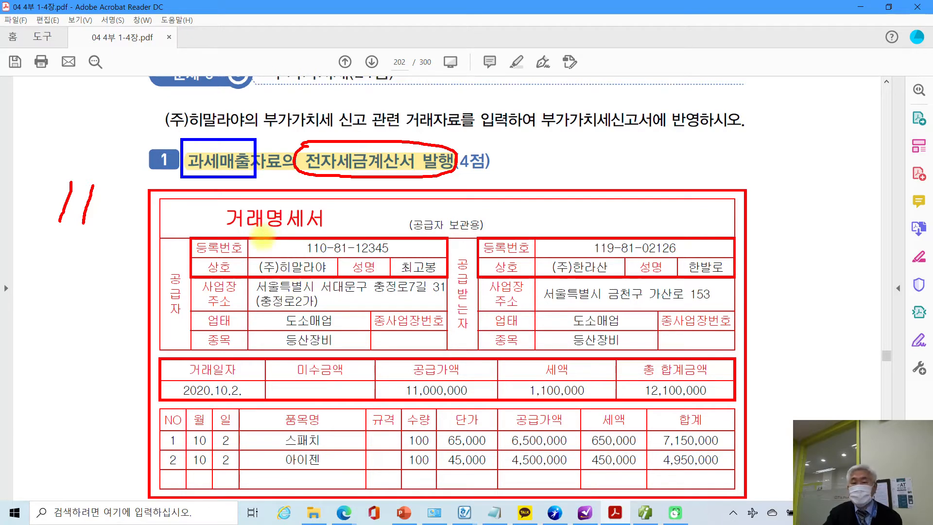
key("Escape")
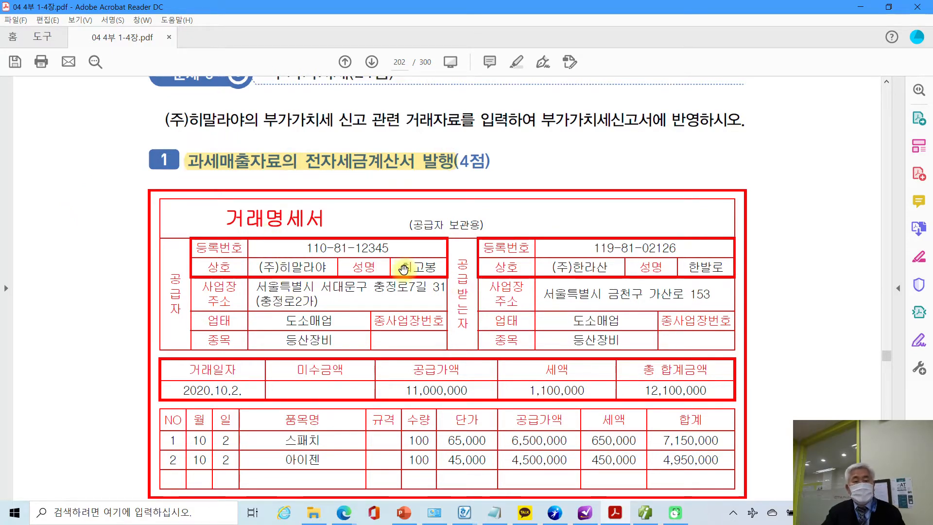
Step: Temporarily underline the balance-payment phrase 이번달 말일에 받기로 하였다 and box 9월 25일 in the 자료설명 section, clearing the marks when done
scroll(404, 271, "down", 1)
scroll(407, 304, "down", 2)
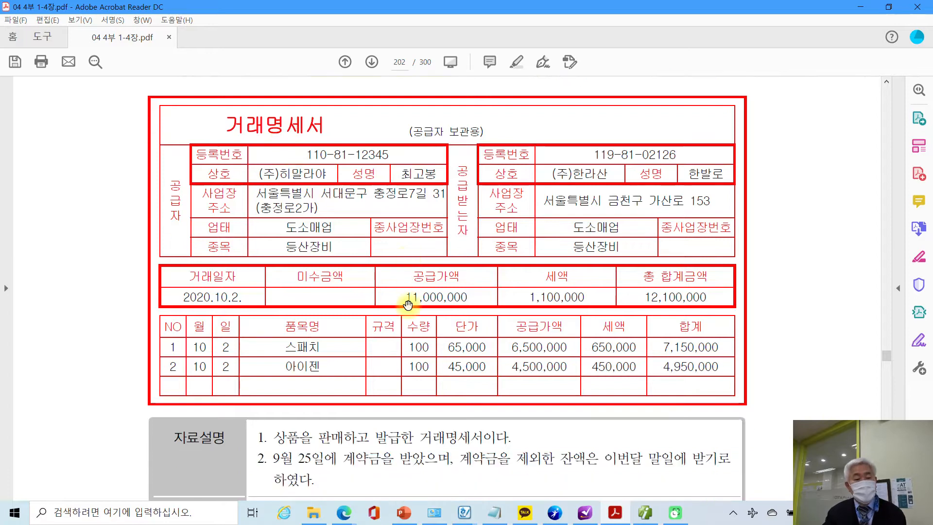
scroll(303, 403, "down", 1)
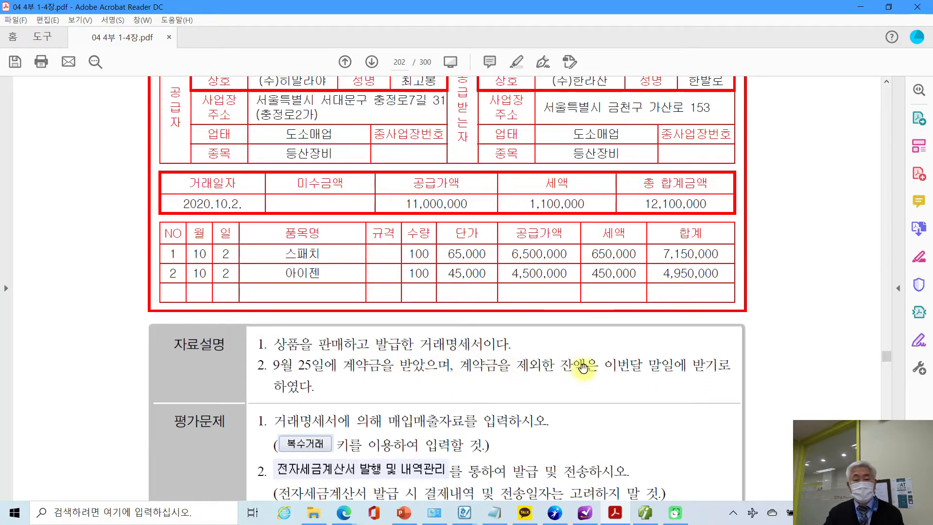
key("ctrl+2")
left_click_drag(608, 376, 719, 375)
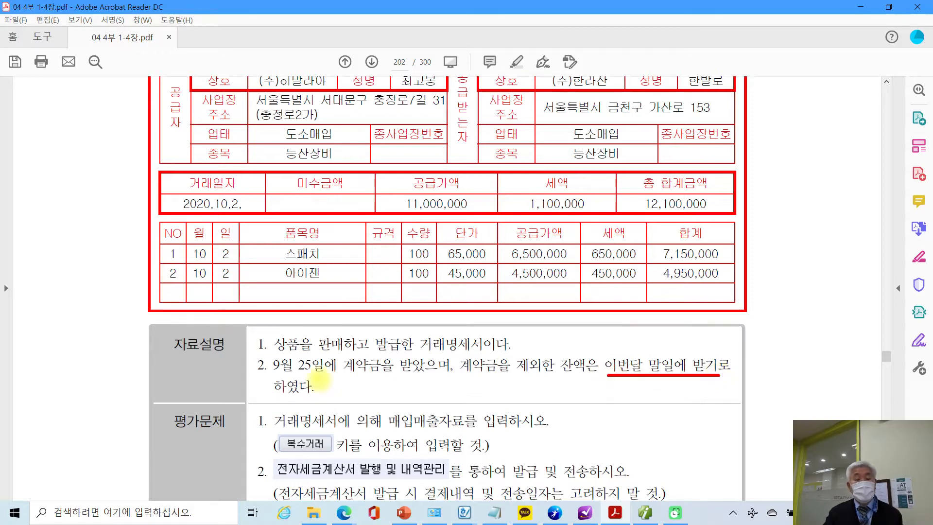
left_click_drag(275, 396, 309, 396)
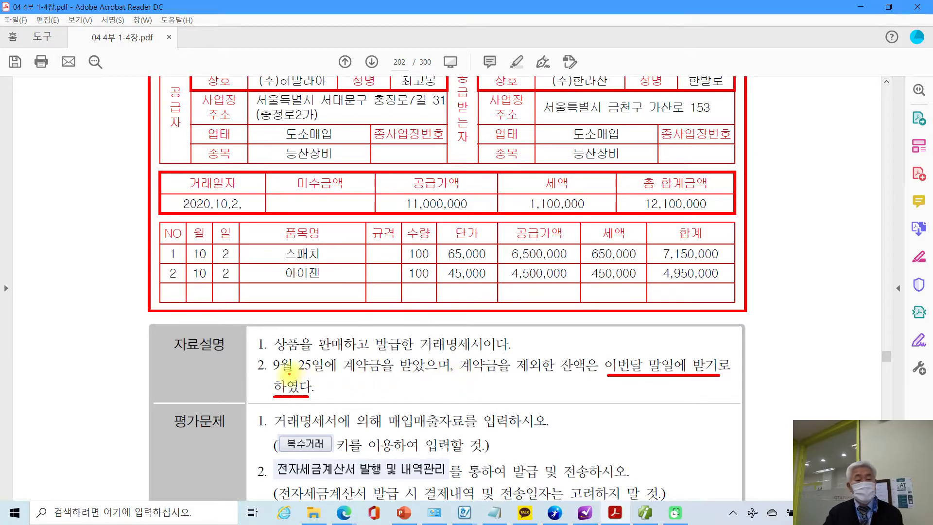
mouse_move(271, 375)
left_mouse_down()
mouse_move(331, 375)
mouse_move(330, 354)
mouse_move(275, 354)
mouse_move(271, 372)
left_mouse_up()
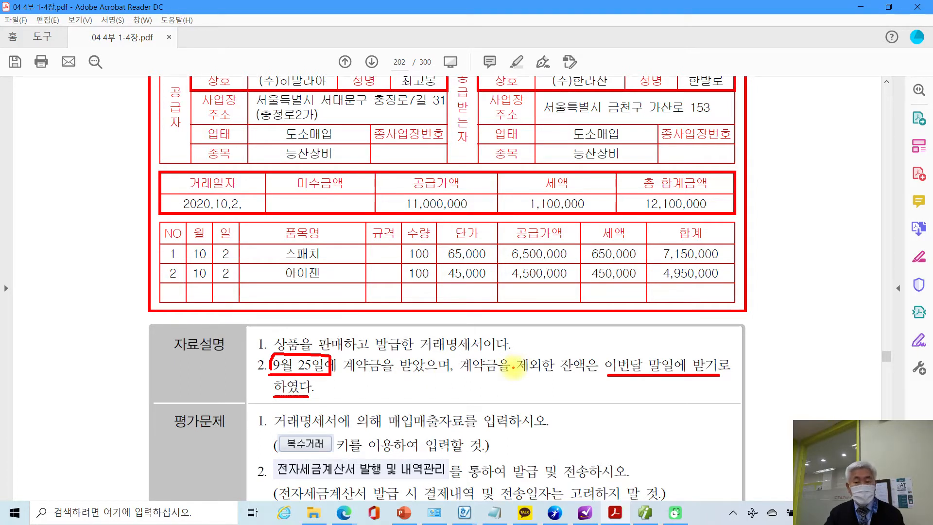
key("Escape")
Step: Highlight the phrases 발급 및 전송하시오 and 결제내역 및 전송일자는 in item 2 of the 평가문제 section
scroll(609, 375, "down", 3)
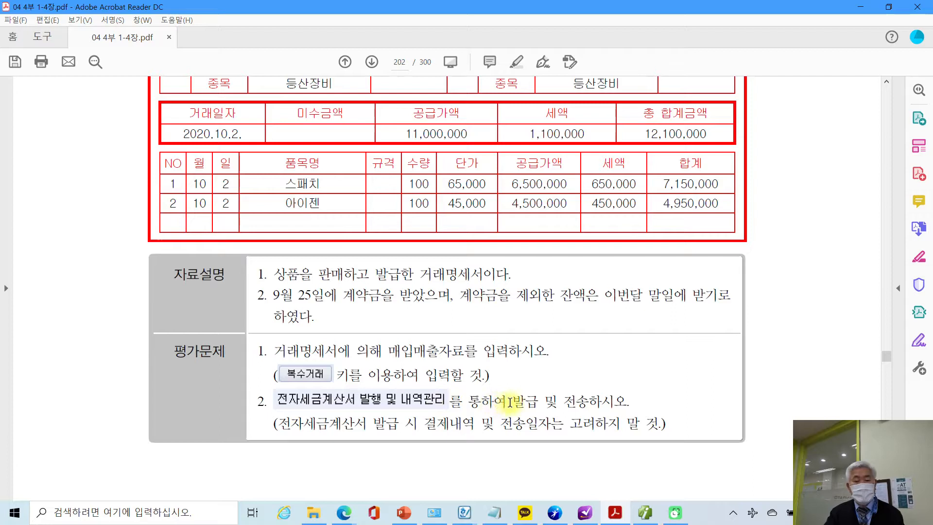
left_click_drag(509, 401, 628, 403)
right_click(598, 402)
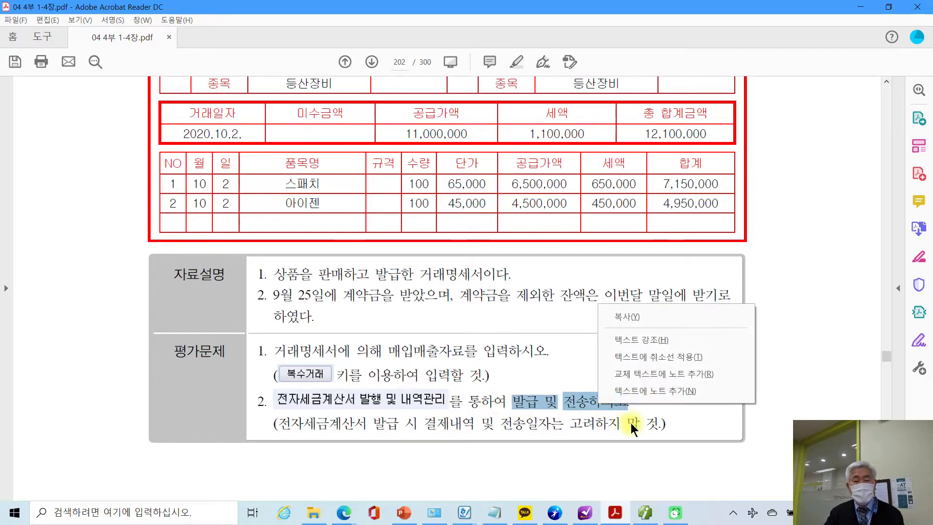
left_click(632, 339)
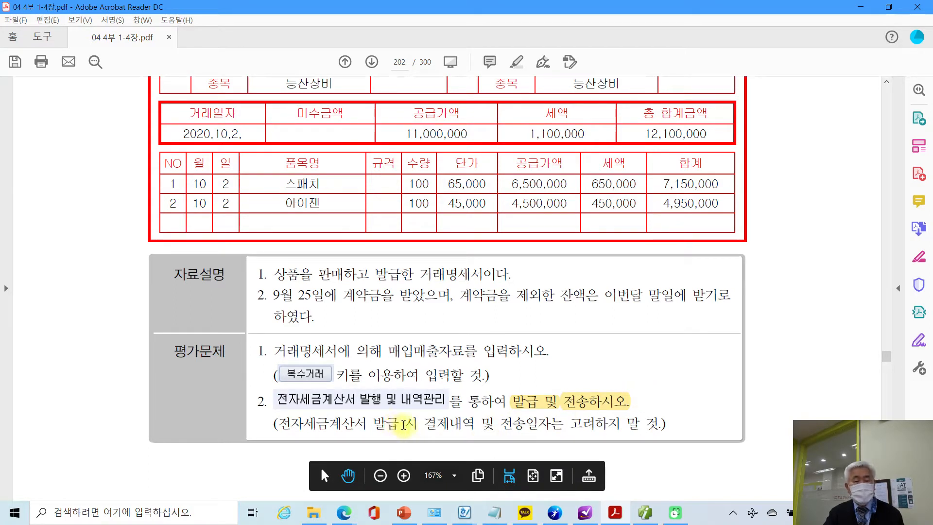
left_click_drag(419, 424, 532, 426)
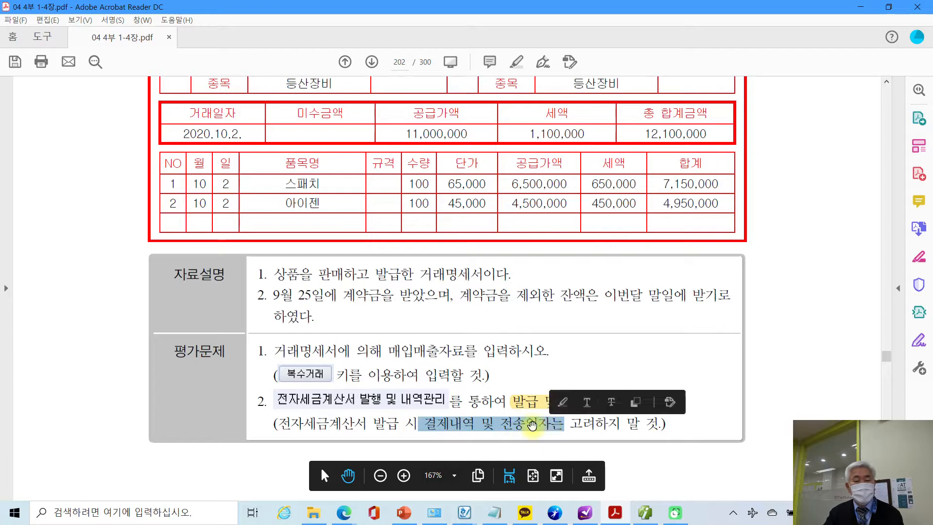
right_click(533, 426)
left_click(581, 359)
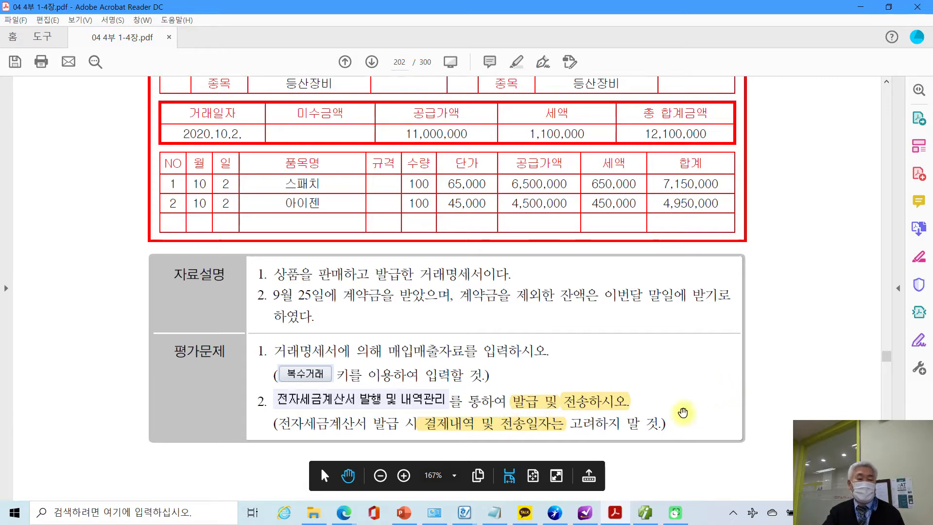
Step: Switch to the accounting program and look up the down-payment entry for September 25 in 일반전표입력
left_click(648, 517)
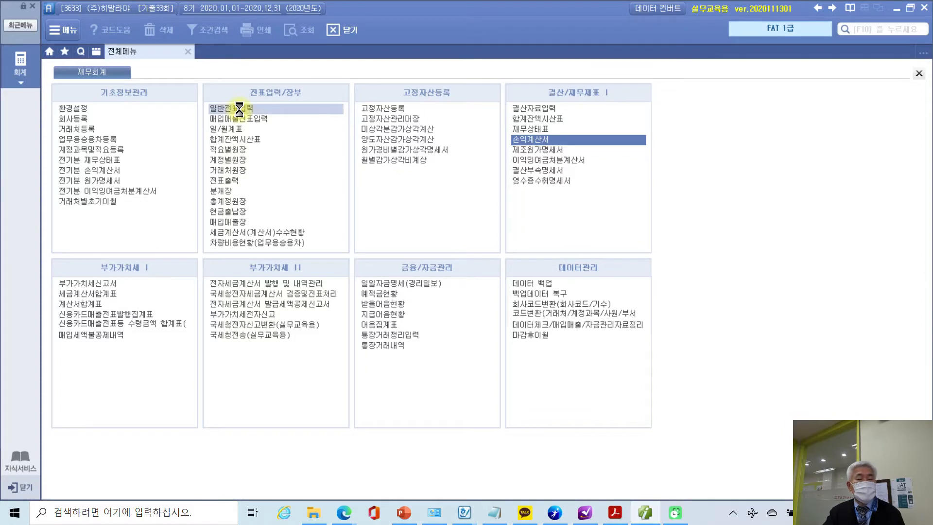
left_click(239, 108)
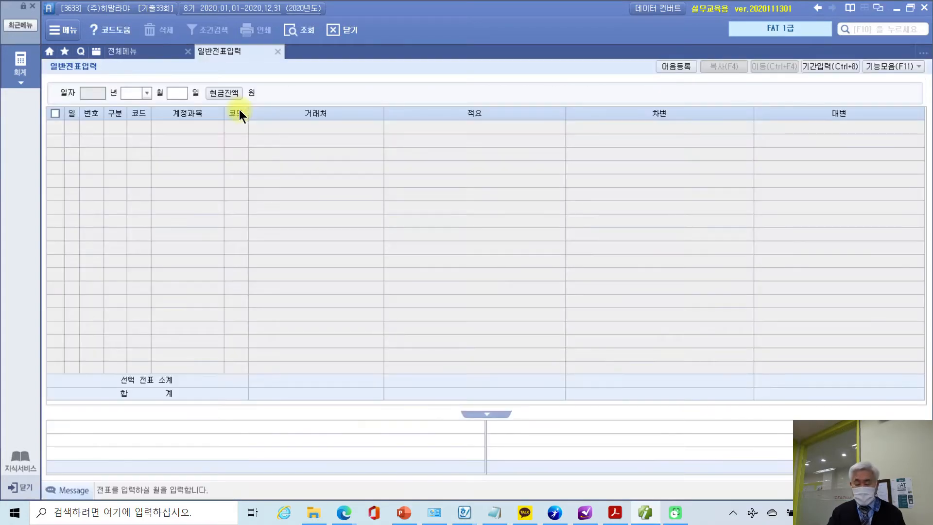
type("9")
key("Return")
type("25")
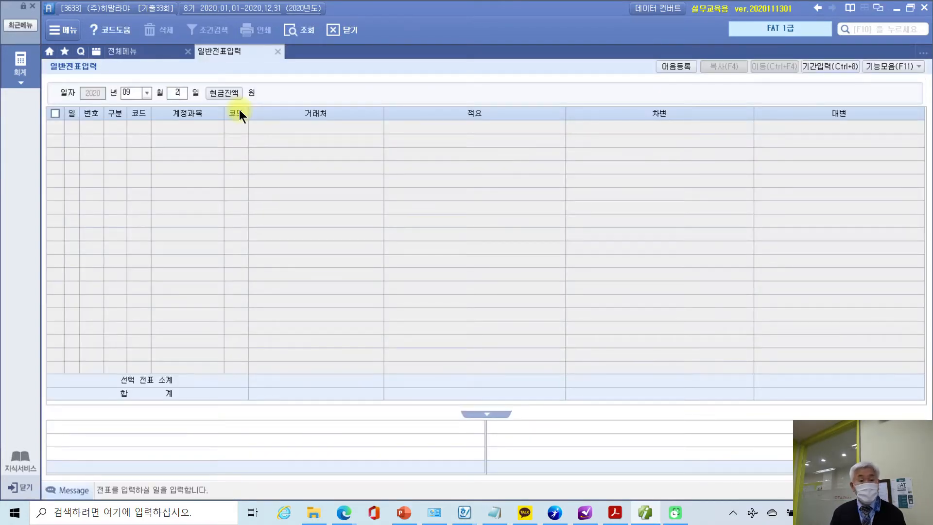
key("Return")
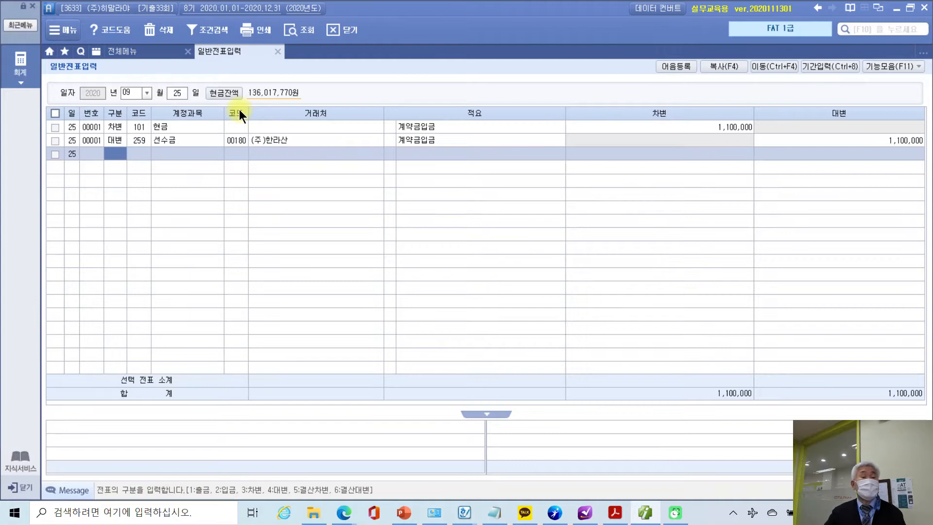
left_click(219, 141)
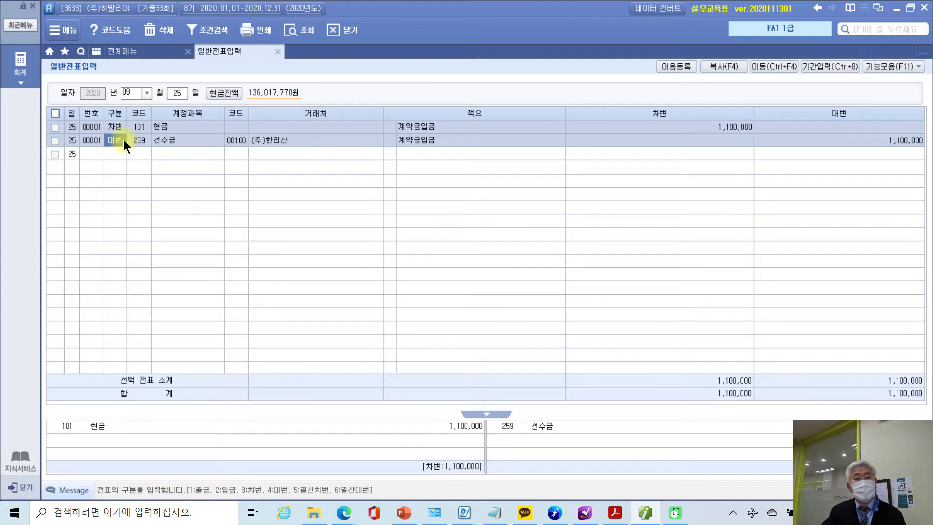
Step: Open 매입매출전표입력 and start an October 2 sales entry with transaction type 11 과세
left_click(137, 52)
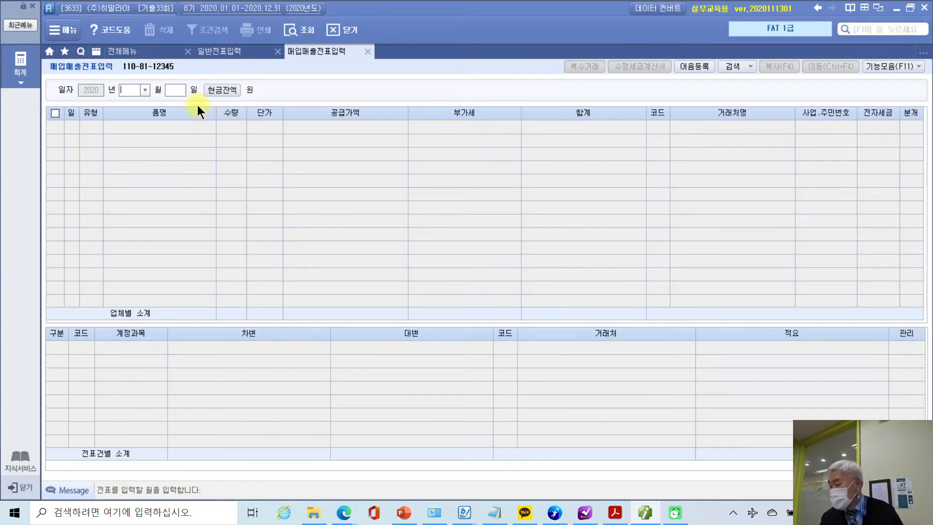
type("10")
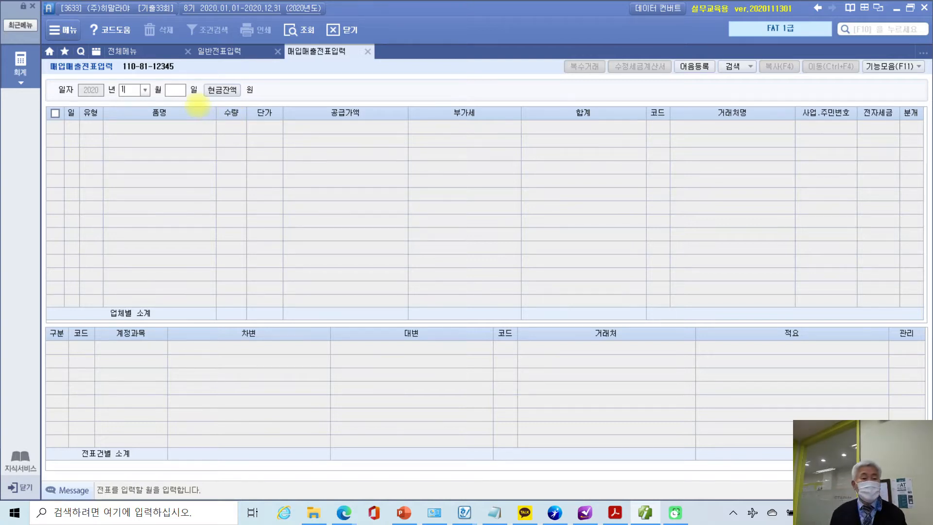
key("Return")
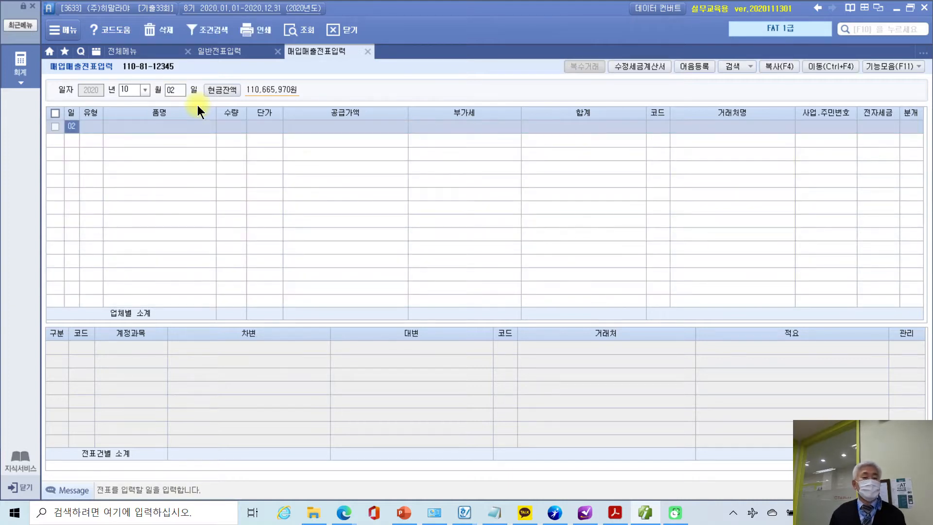
key("Return")
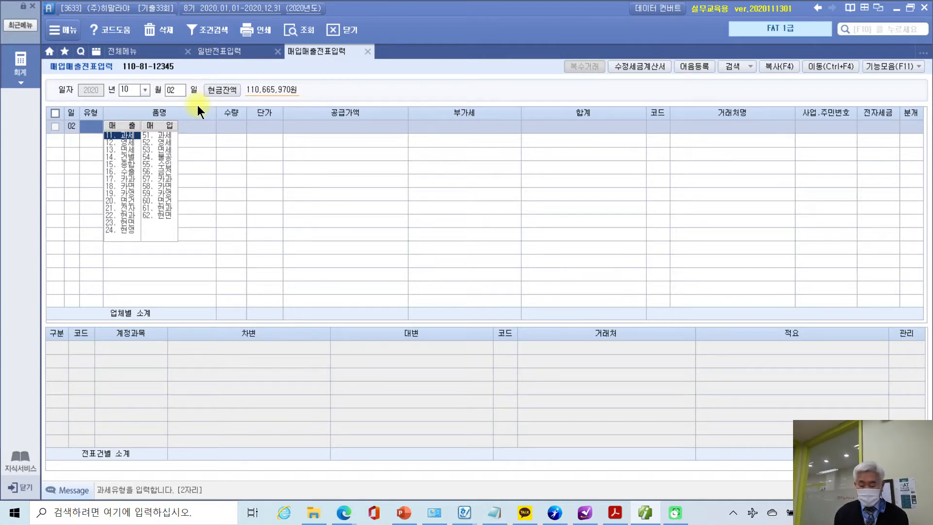
type("11")
key("Return")
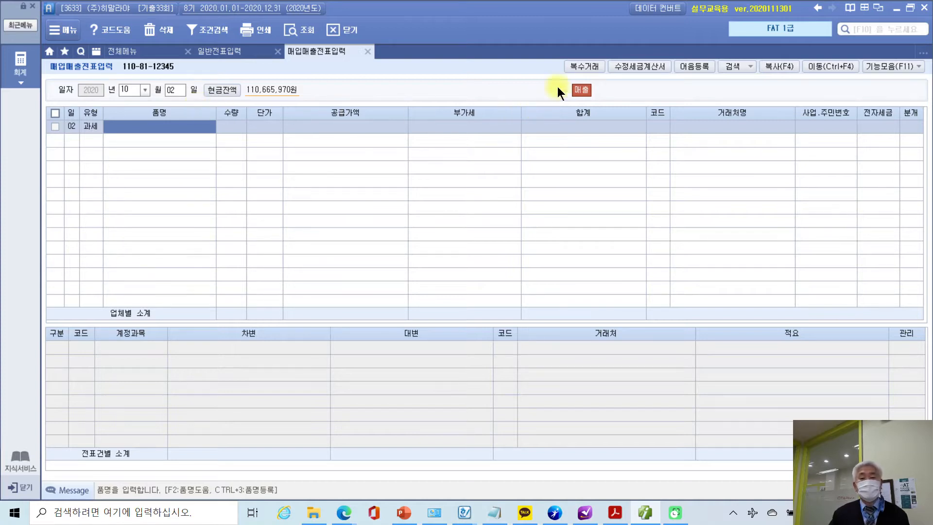
Step: Use 복수거래 to add the item 스패치 with quantity 100 and unit price 65,000
left_click(575, 68)
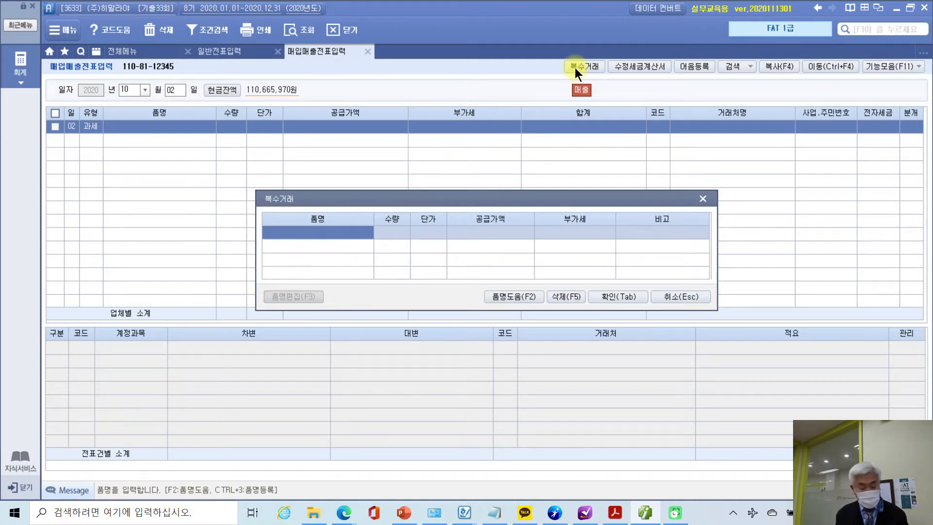
type("스패치")
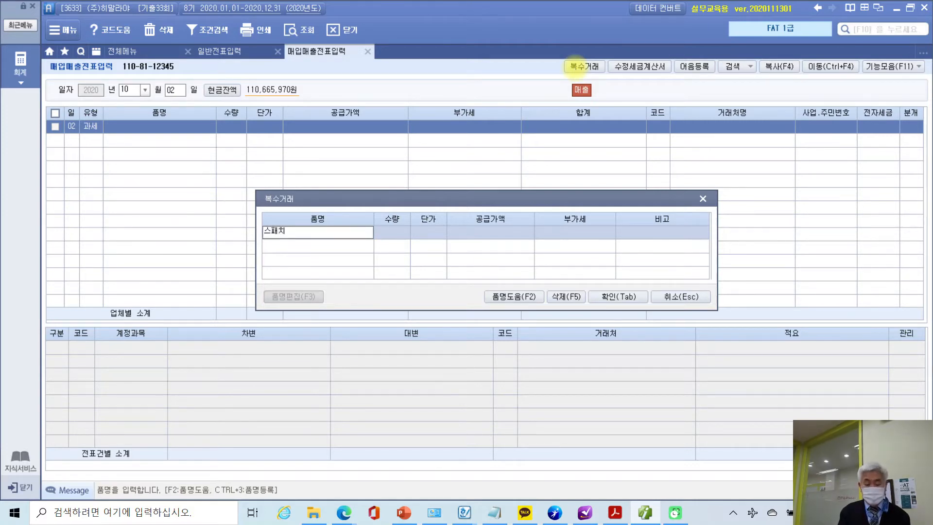
key("Return")
type("100")
key("Return")
type("5")
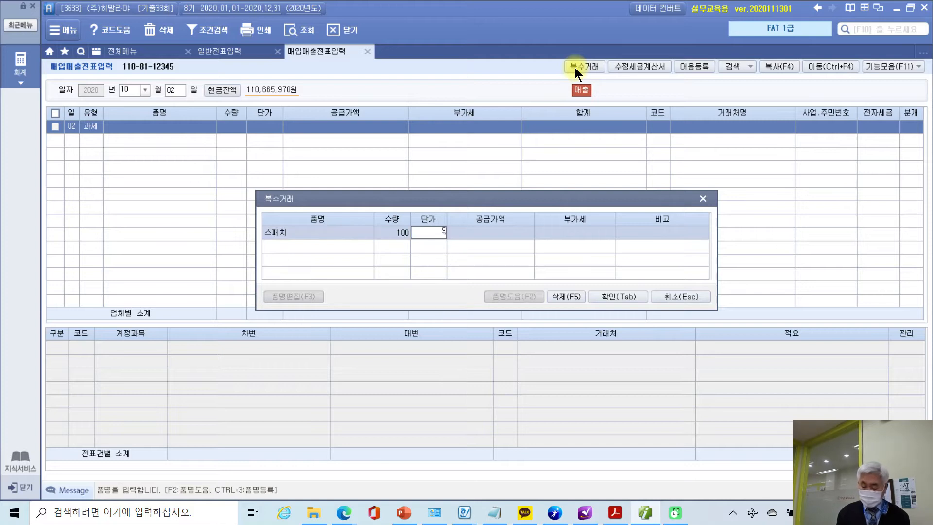
type("5000")
key("Return")
key("Return")
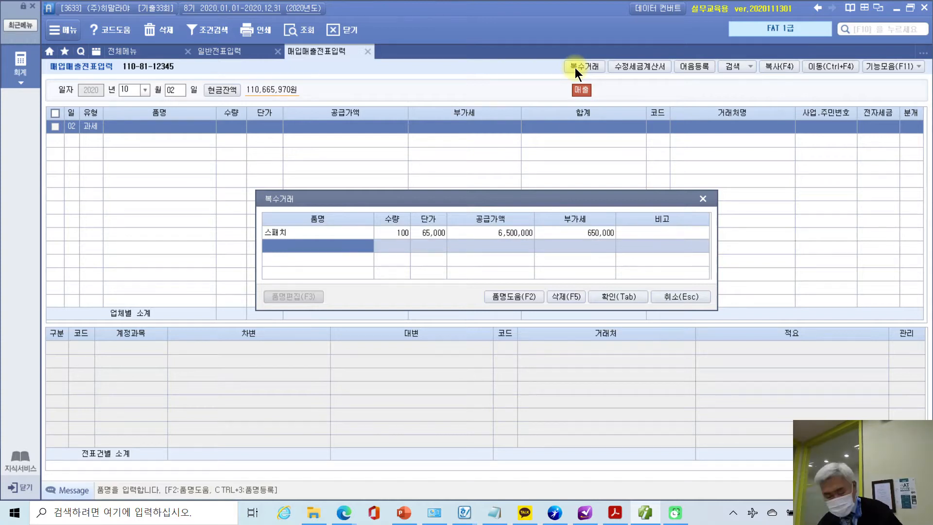
Step: Add the item 아이젠 with quantity 100 and unit price 45,000, and confirm the multiple-item transaction
type("아이젠")
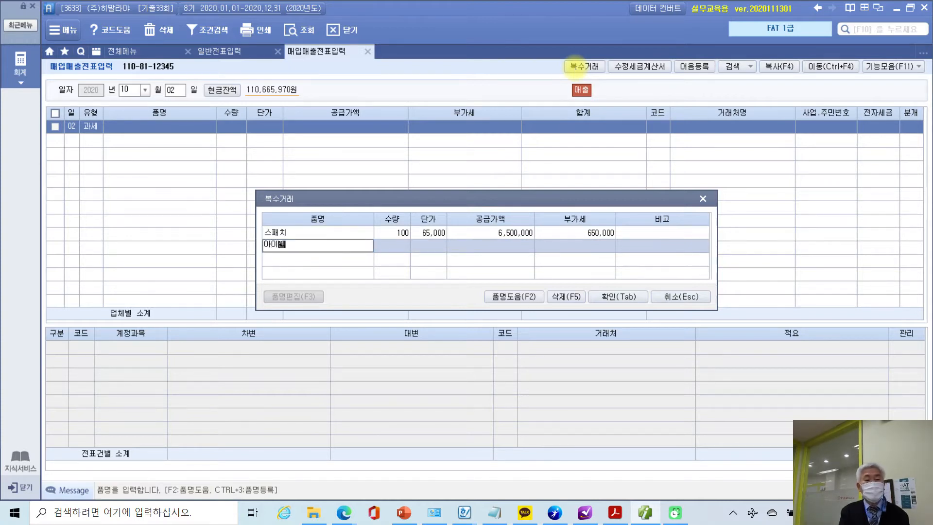
key("Return")
type("100")
key("Return")
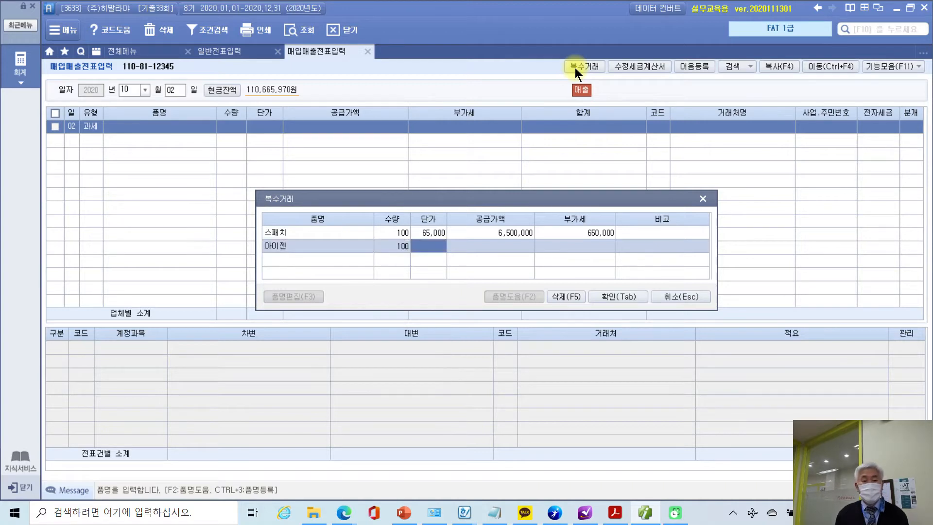
type("5000000")
key("BackSpace")
key("BackSpace")
key("BackSpace")
key("Return")
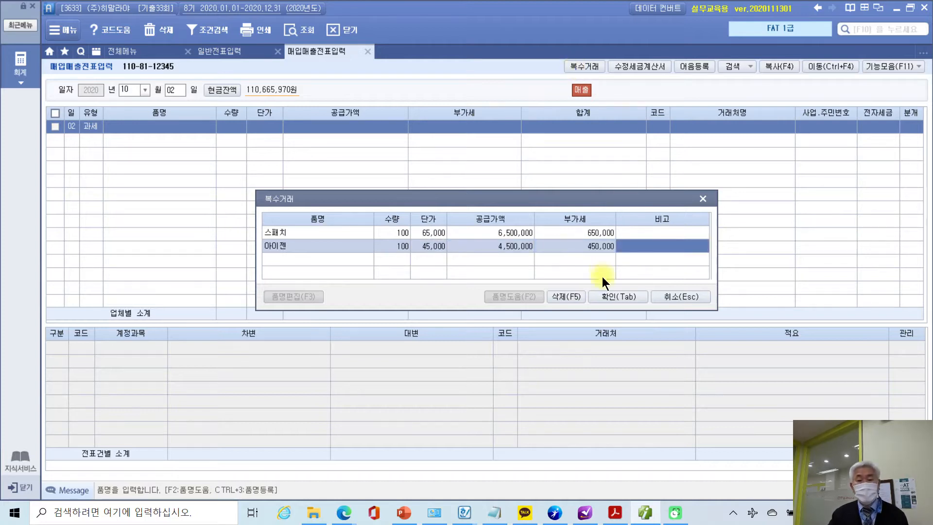
left_click(609, 292)
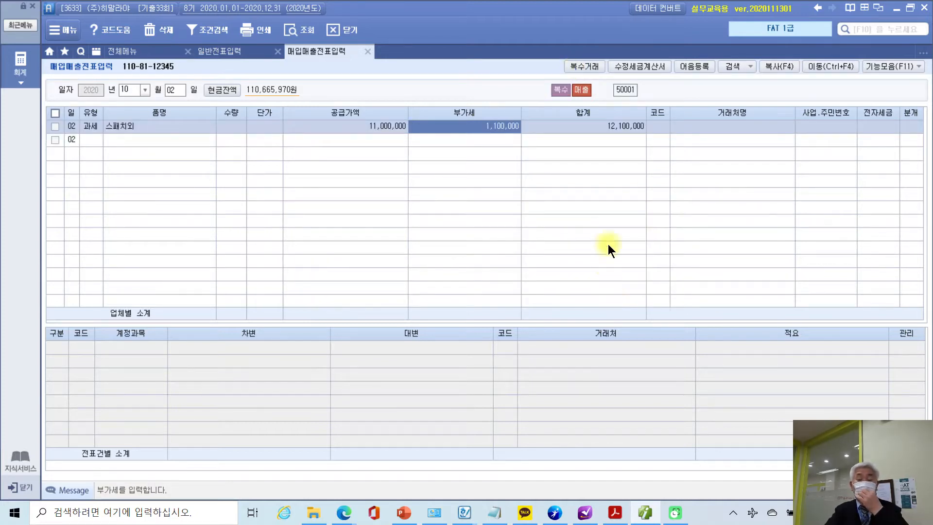
Step: Set the sales entry's customer to (주)한라산 by looking up 한라, leaving the entry at the electronic tax invoice field
left_click(659, 126)
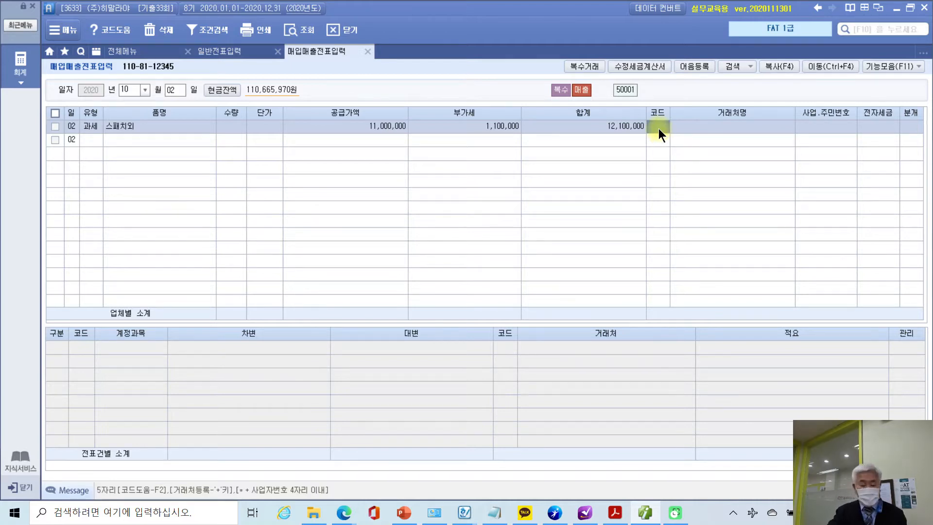
type("한라")
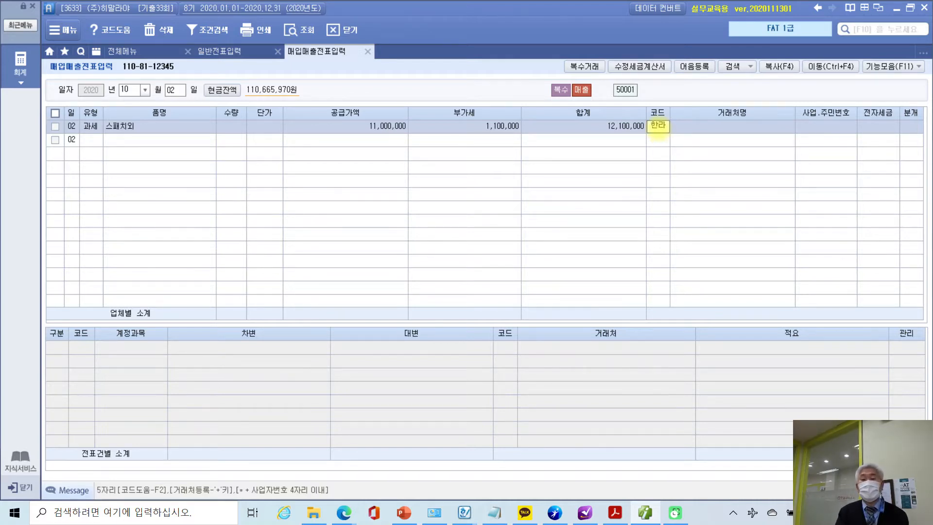
key("Return")
key("Return")
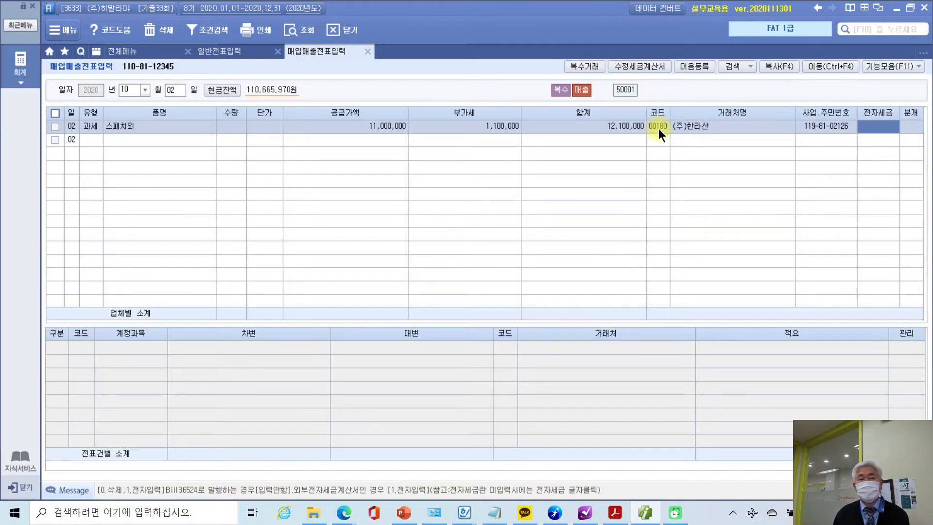
Step: Leave the electronic tax invoice field blank and set the October 2 sales entry's journal type to 3 혼합
key("Return")
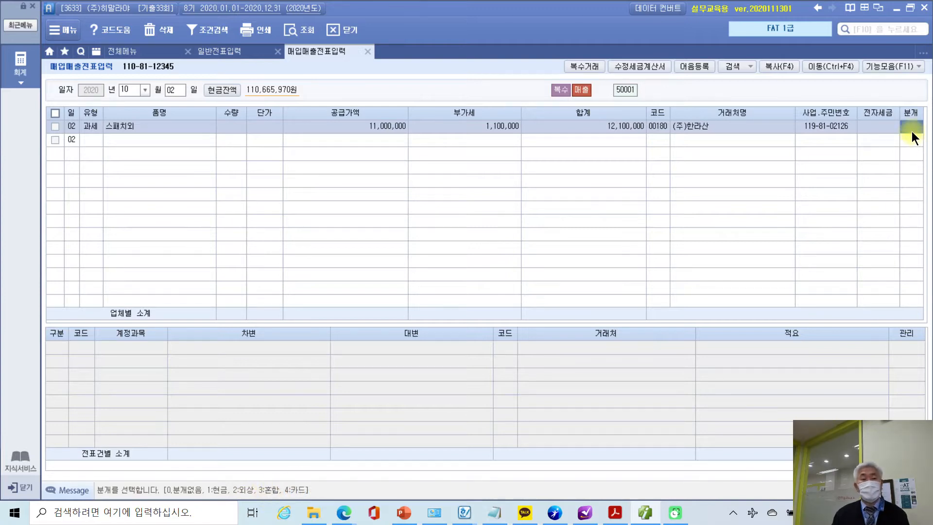
type("3")
key("Return")
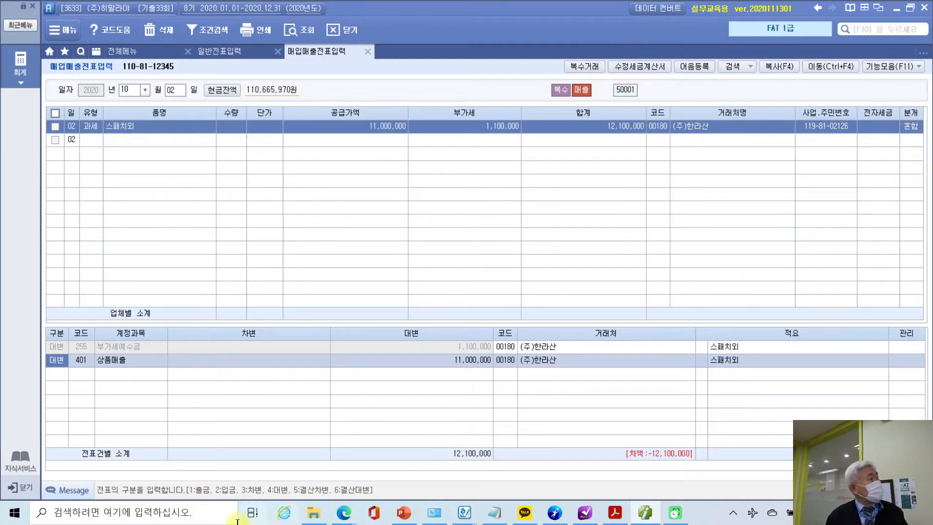
left_click(57, 344)
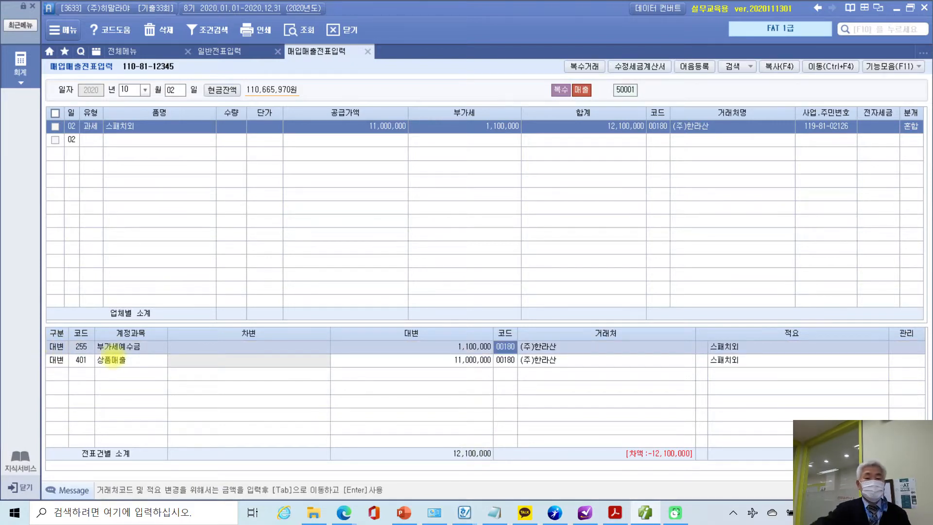
mouse_move(506, 152)
left_mouse_down()
mouse_move(494, 100)
mouse_move(486, 320)
left_mouse_up()
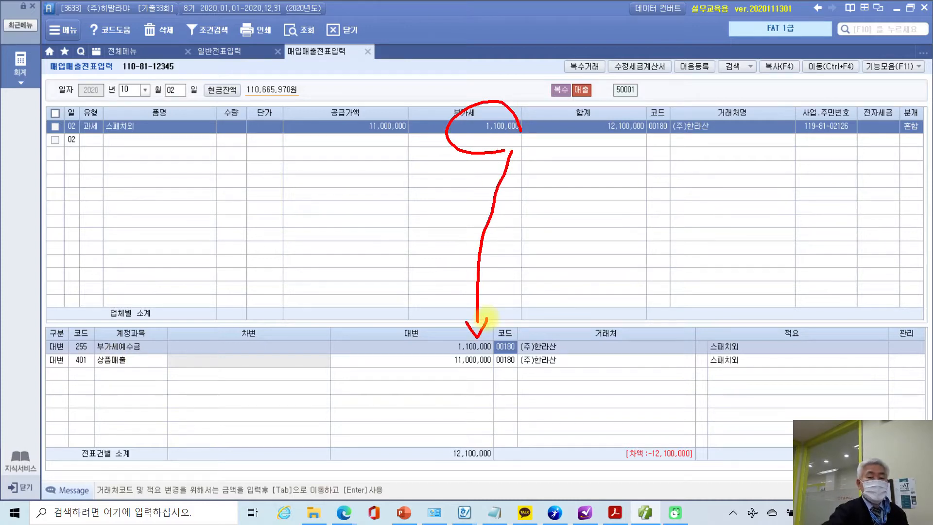
mouse_move(374, 163)
left_mouse_down()
mouse_move(340, 109)
mouse_move(374, 158)
mouse_move(344, 302)
mouse_move(421, 360)
left_mouse_up()
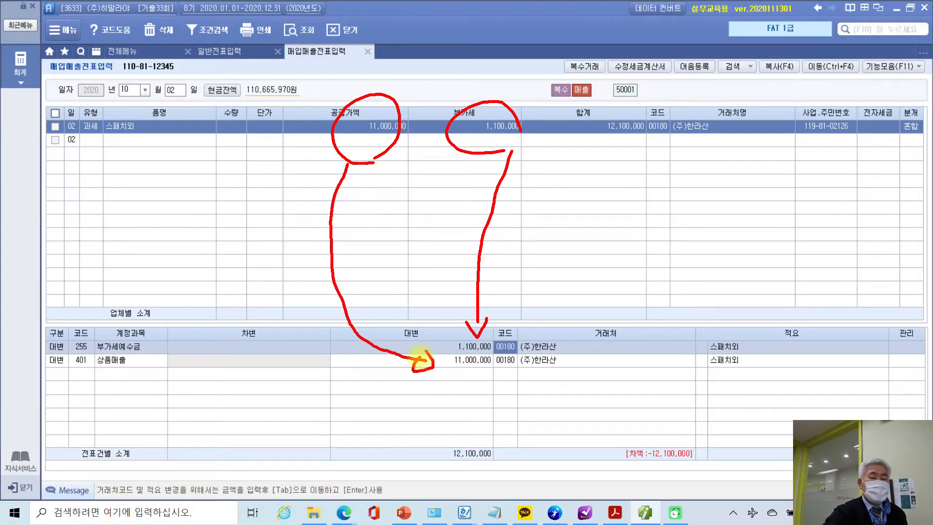
key("Escape")
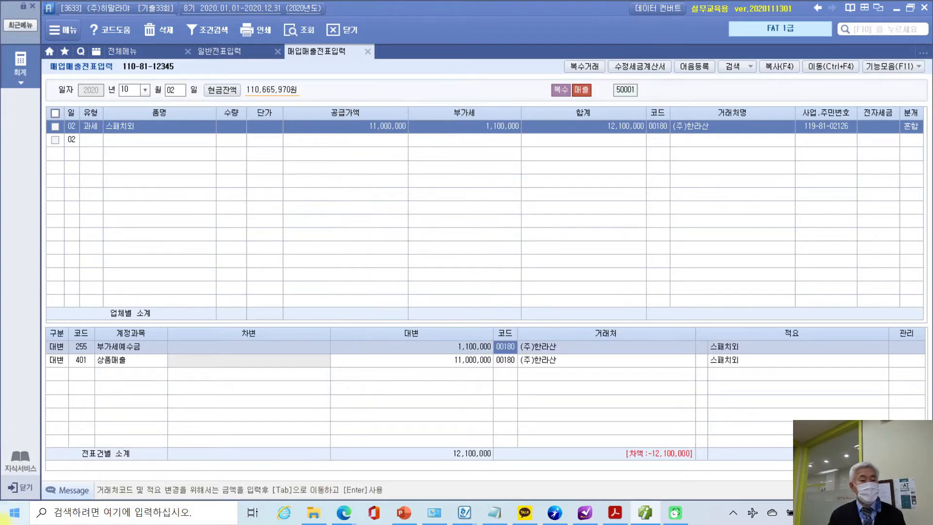
Step: Add a debit line to the journal with account 259 선수금 by looking up 선수
left_click(53, 370)
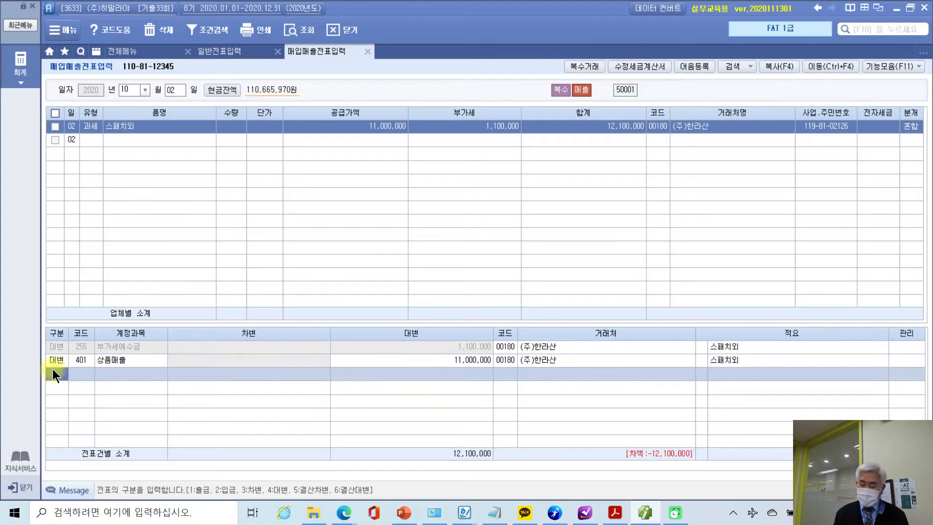
type("4")
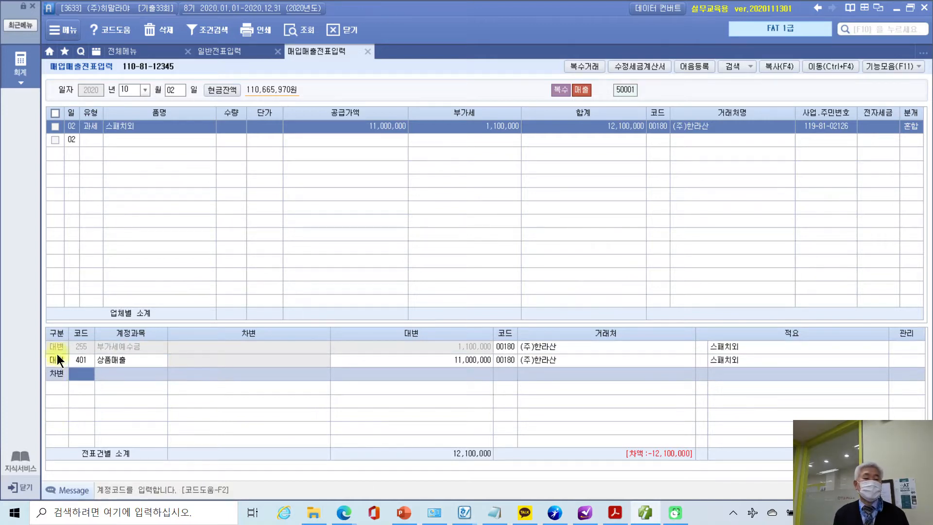
type("선수")
key("Return")
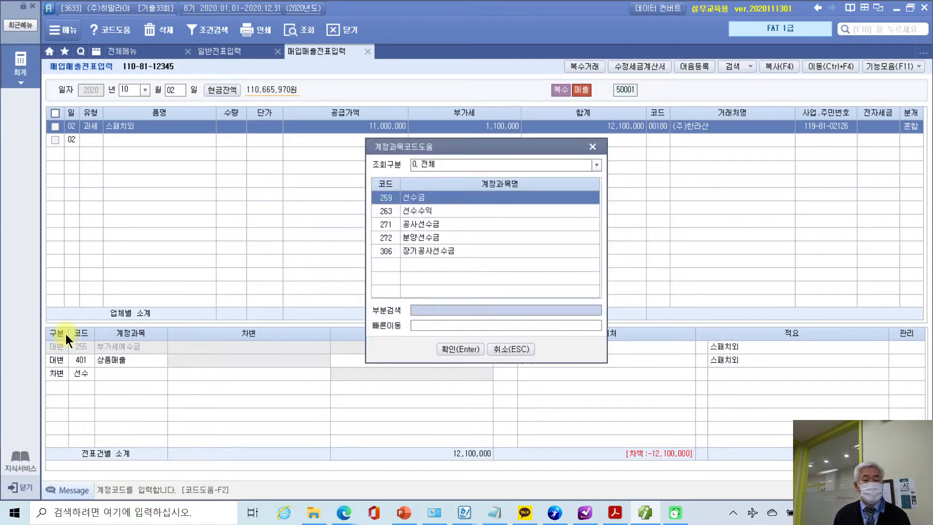
key("Return")
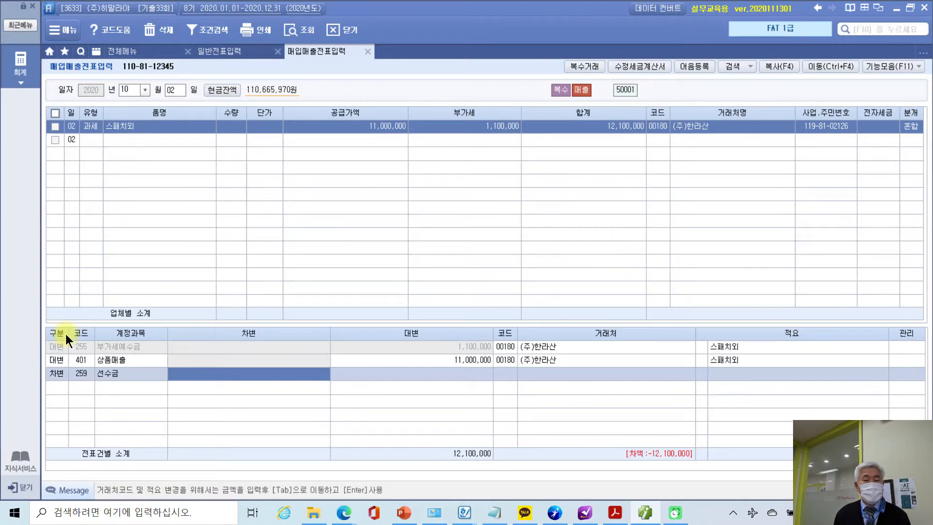
Step: Check the September 25 contract deposit in 일반전표입력 and enter 1,100,000 as the 선수금 debit amount in the sales entry
left_click(212, 54)
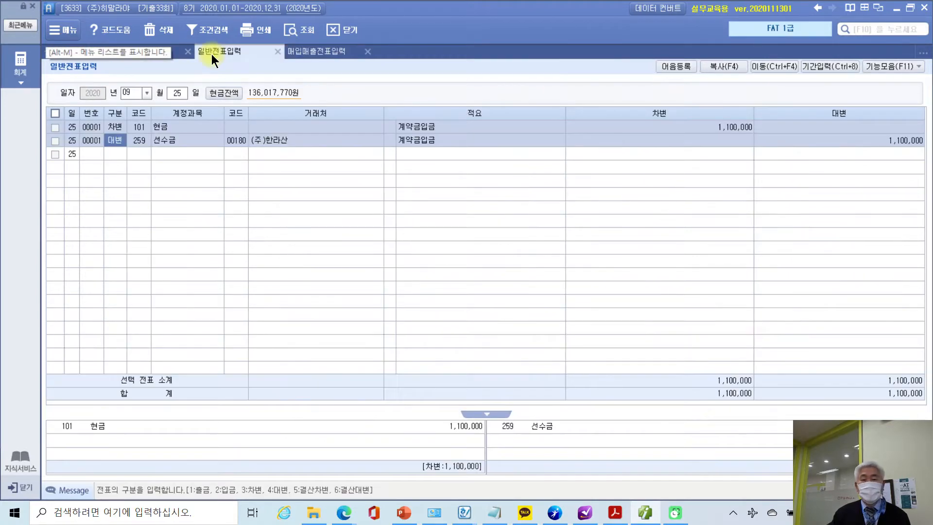
left_click(322, 52)
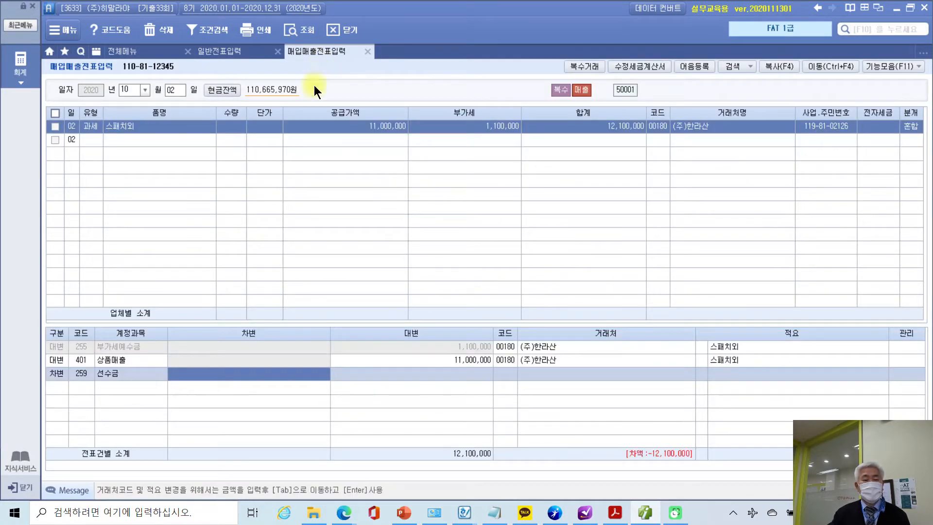
left_click(262, 373)
type("1100000")
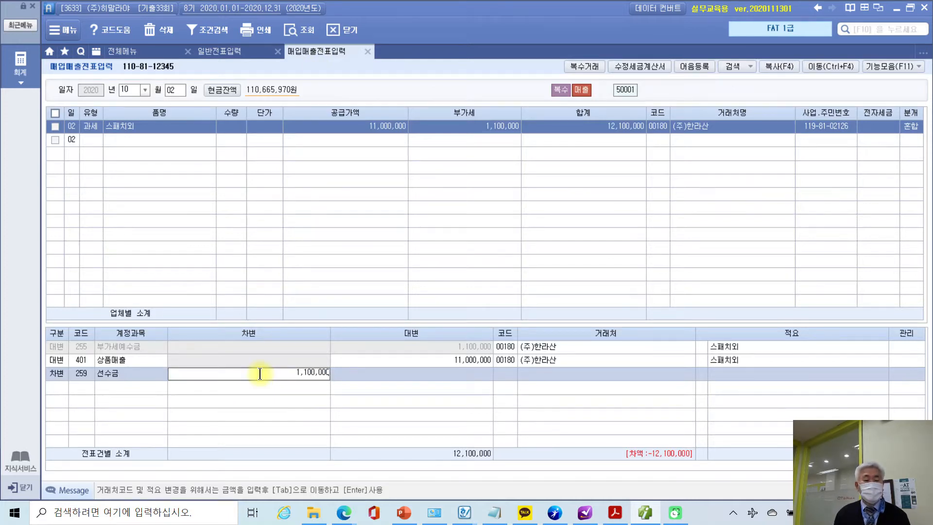
key("Return")
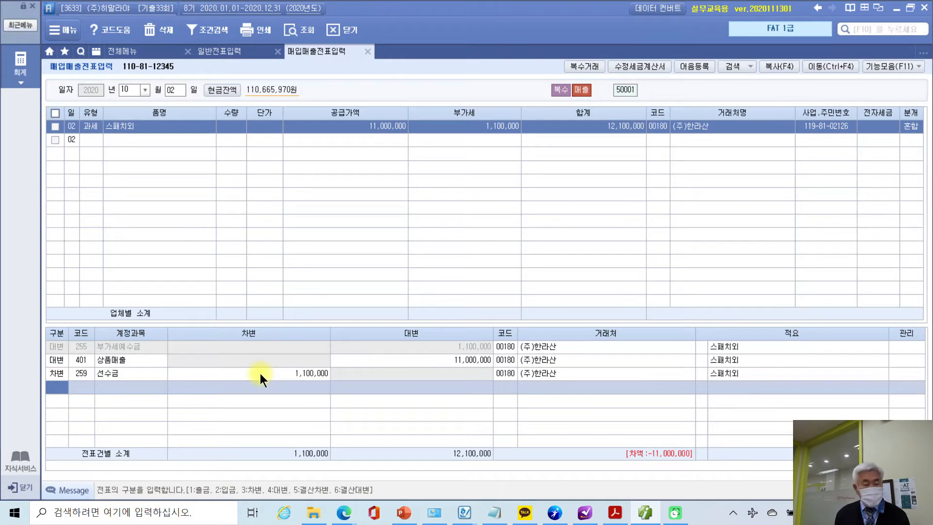
Step: Add a debit line for account 108 외상매출금 with an amount of 11,000,000
type("3")
key("Return")
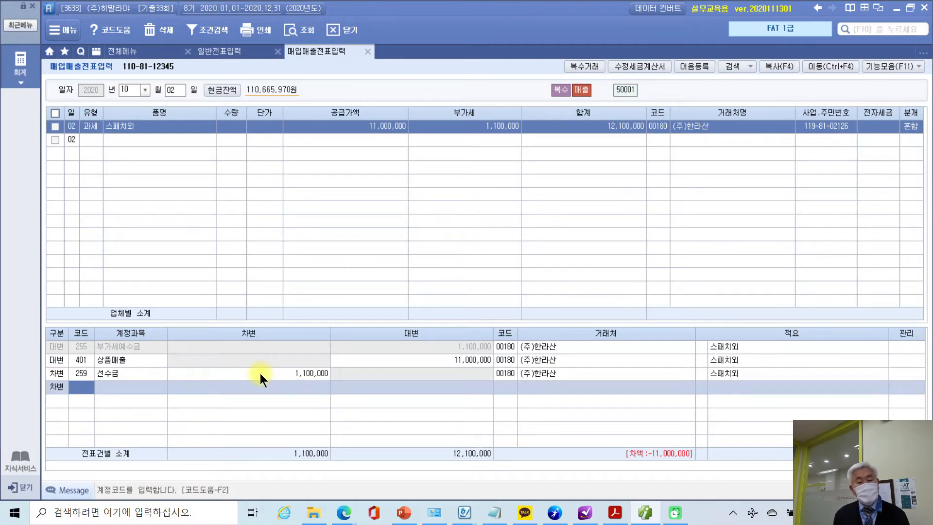
type("108")
key("Return")
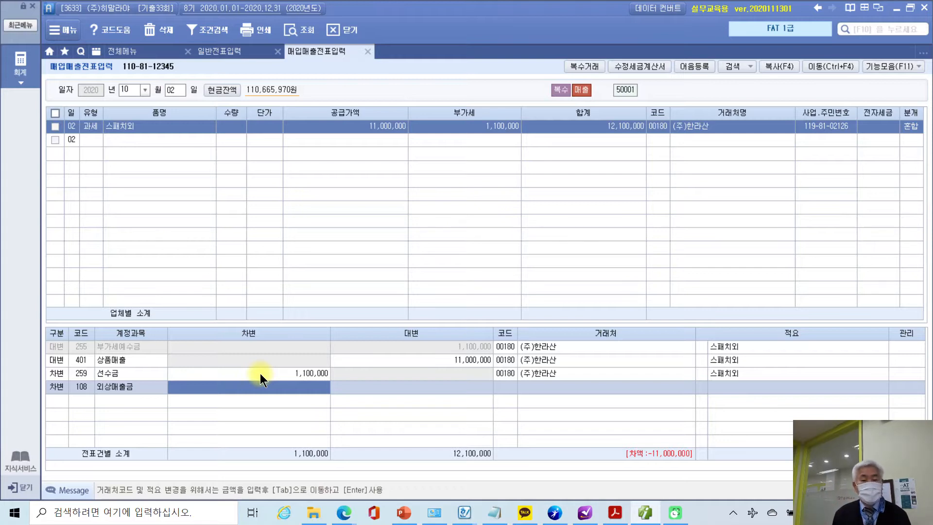
mouse_move(721, 475)
left_mouse_down()
mouse_move(666, 486)
mouse_move(588, 421)
mouse_move(713, 424)
mouse_move(715, 484)
left_mouse_up()
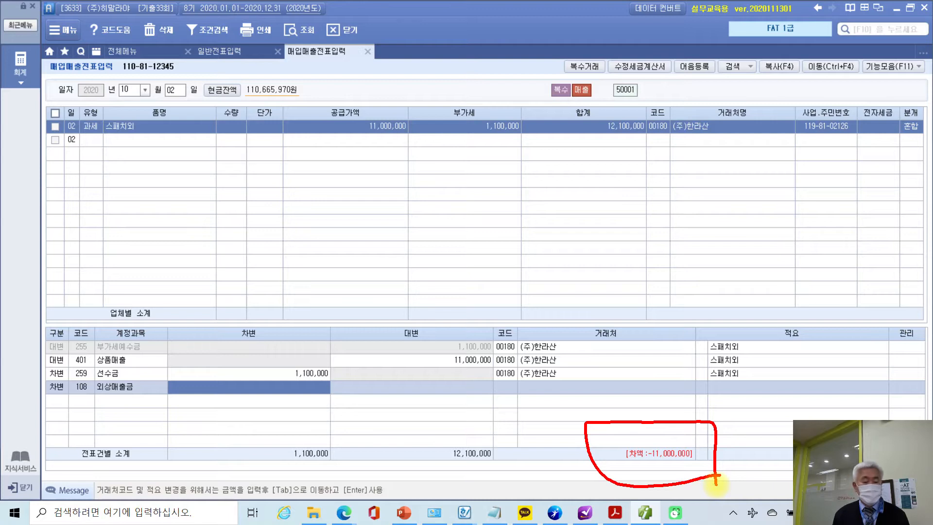
key("Escape")
type("11,000")
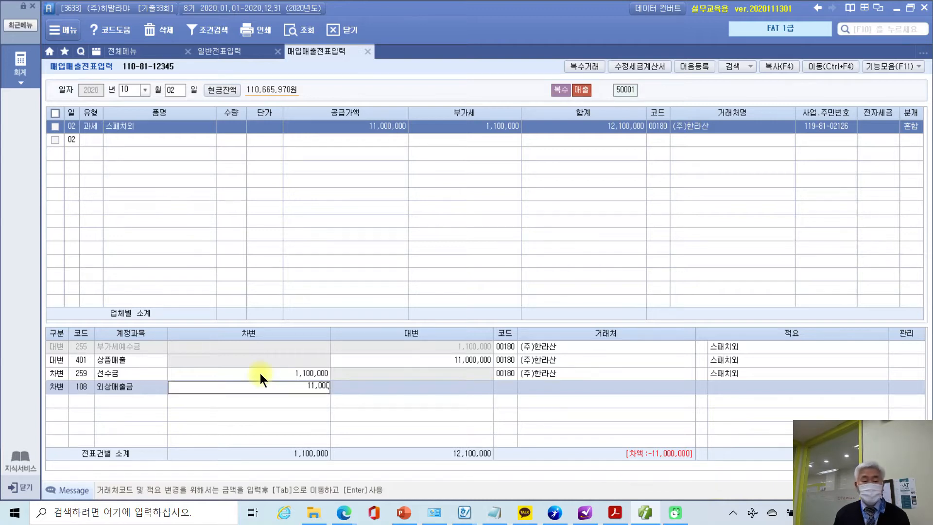
type(",000")
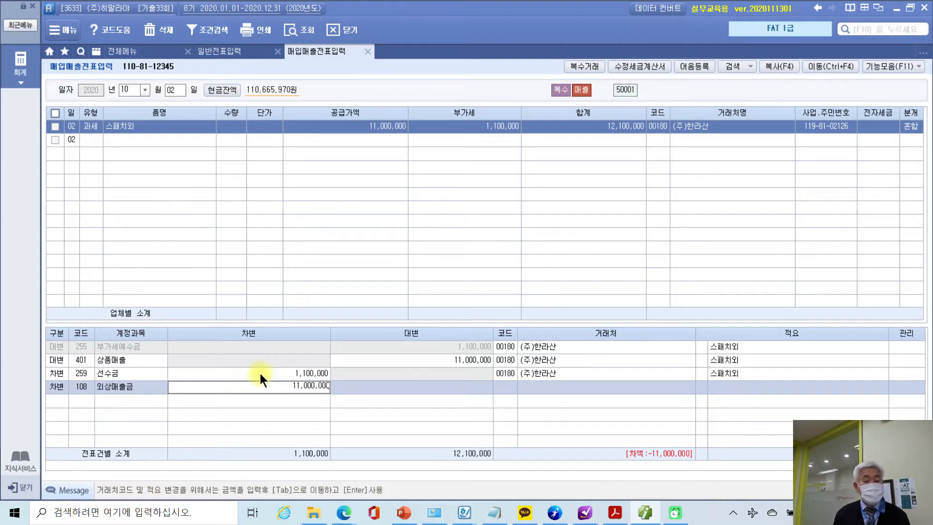
key("Return")
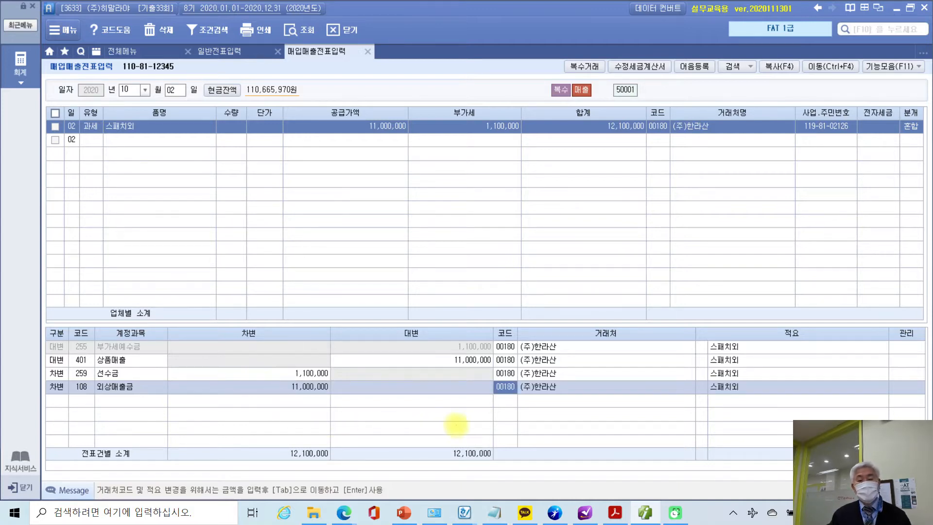
mouse_move(322, 396)
left_mouse_down()
mouse_move(466, 148)
mouse_move(472, 56)
mouse_move(486, 102)
left_mouse_up()
key("Escape")
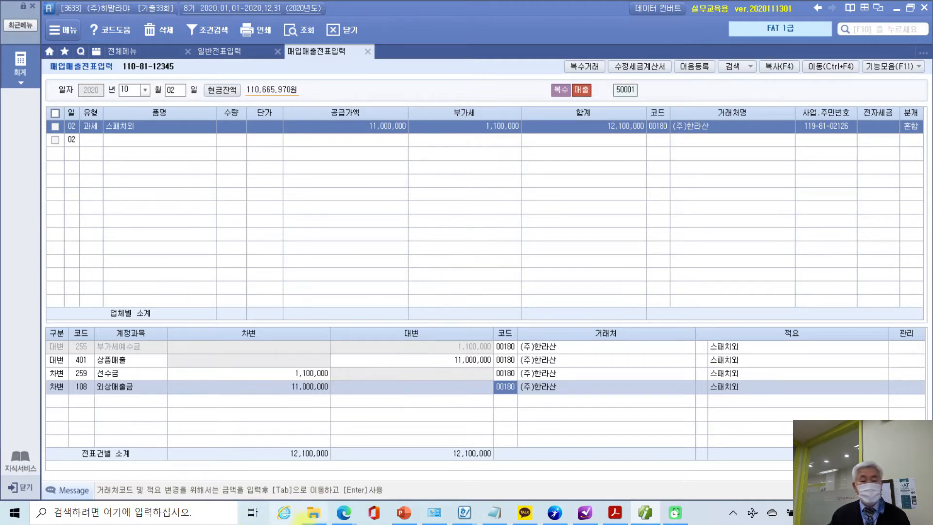
left_click_drag(270, 438, 361, 476)
left_click_drag(413, 437, 492, 473)
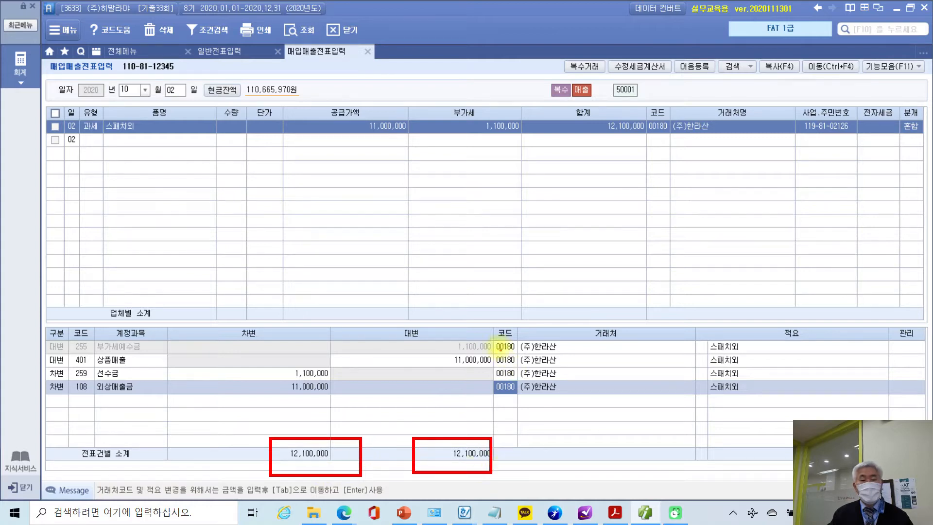
left_click_drag(481, 325, 603, 408)
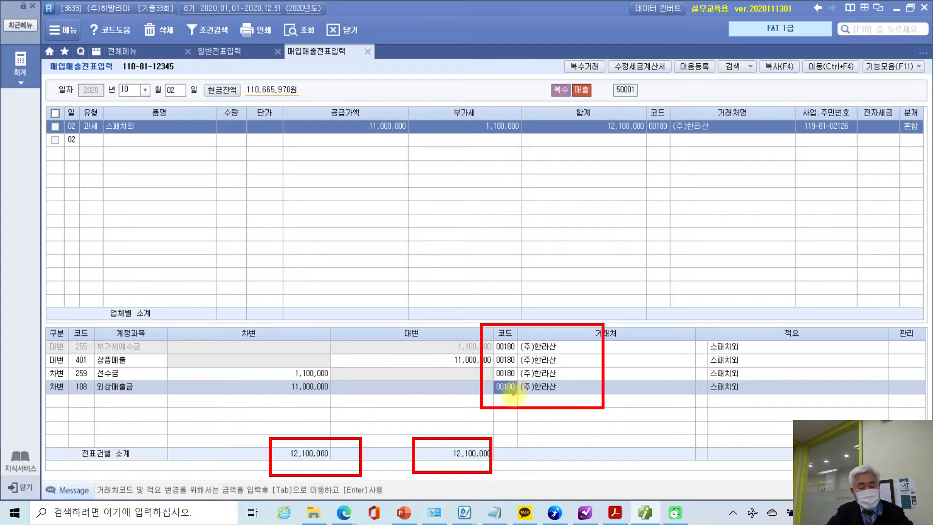
key("Escape")
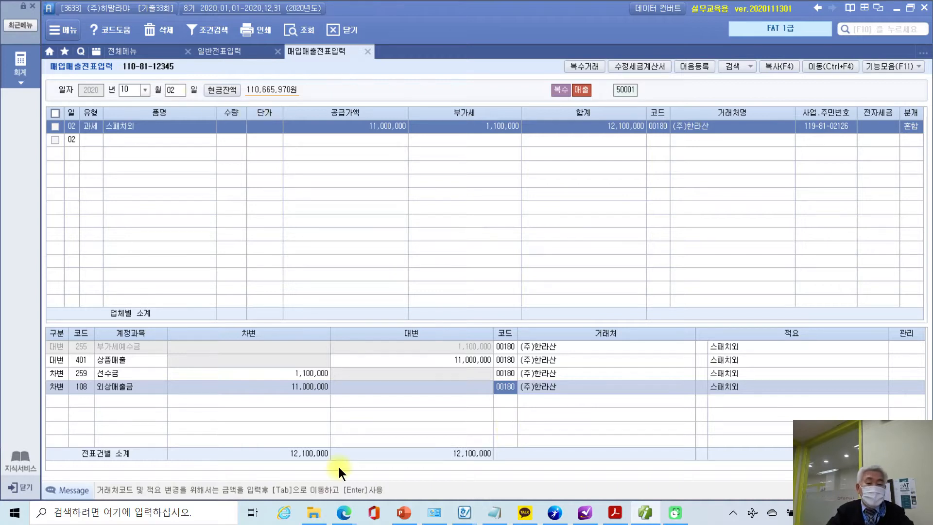
Step: Check the invoice issuing instructions in the Acrobat Reader PDF, and open 전자세금계산서 발행 및 내역관리 in the accounting program
left_click(615, 514)
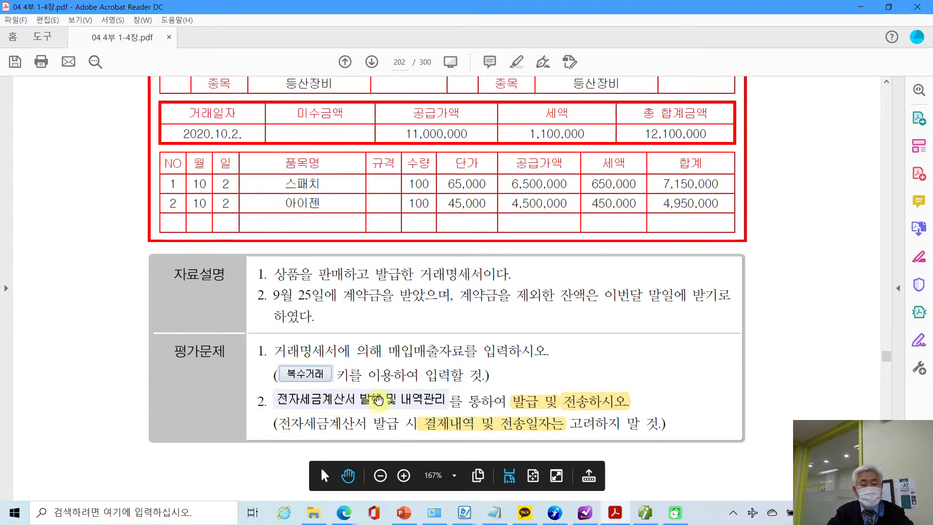
left_click(615, 513)
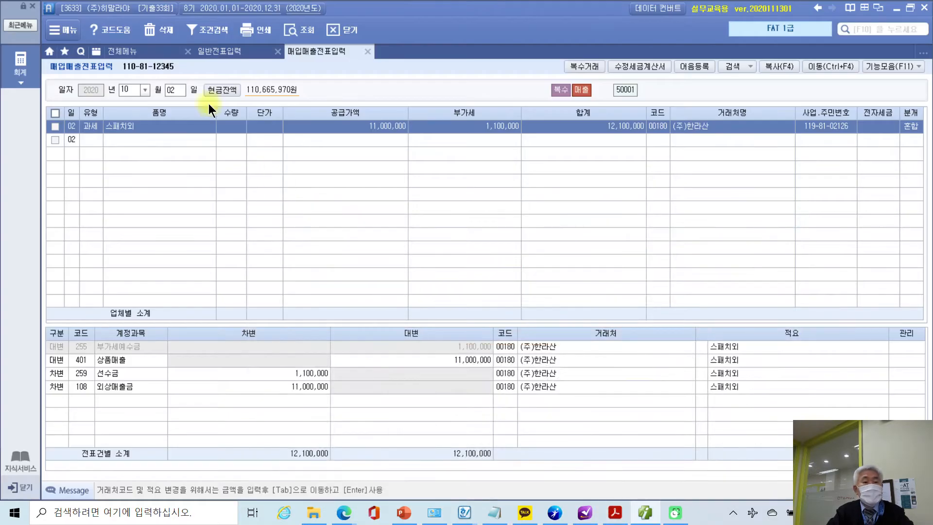
left_click(144, 54)
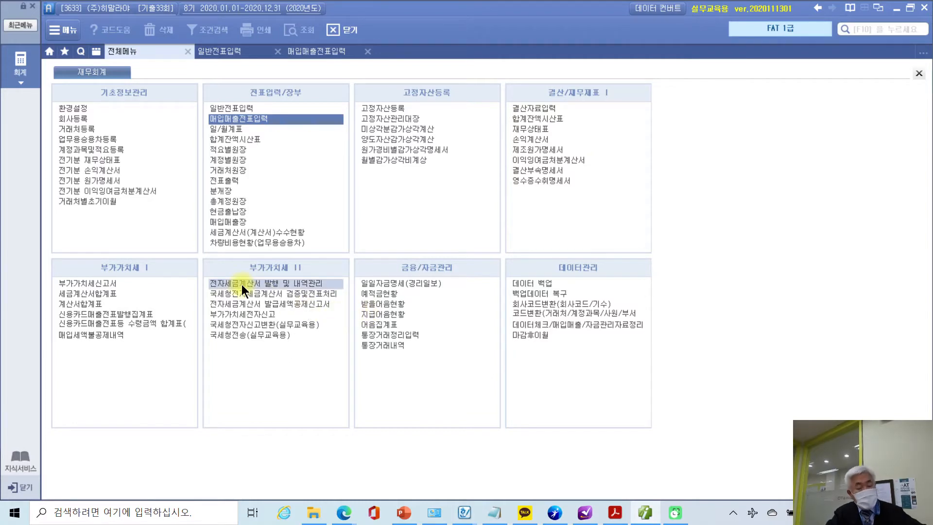
mouse_move(196, 252)
left_mouse_down()
mouse_move(325, 412)
mouse_move(355, 433)
left_mouse_up()
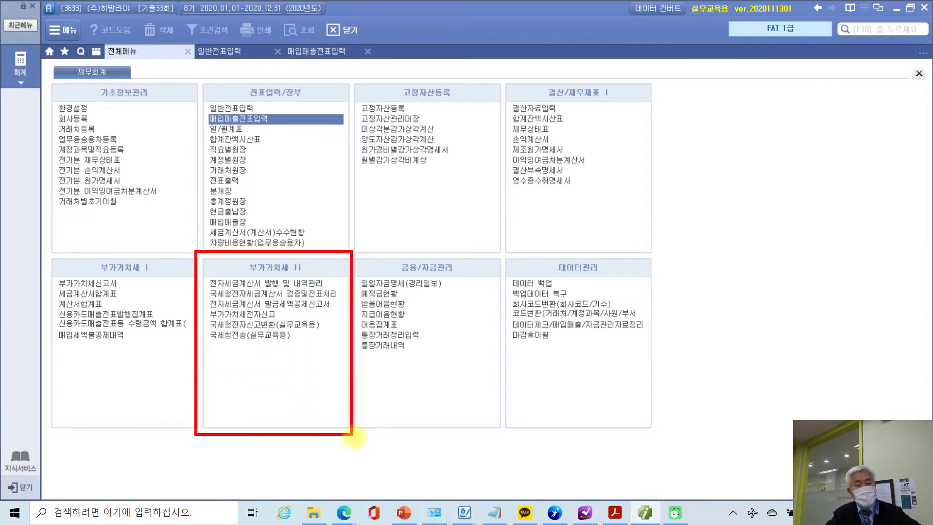
left_click_drag(203, 286, 331, 289)
left_click(249, 284)
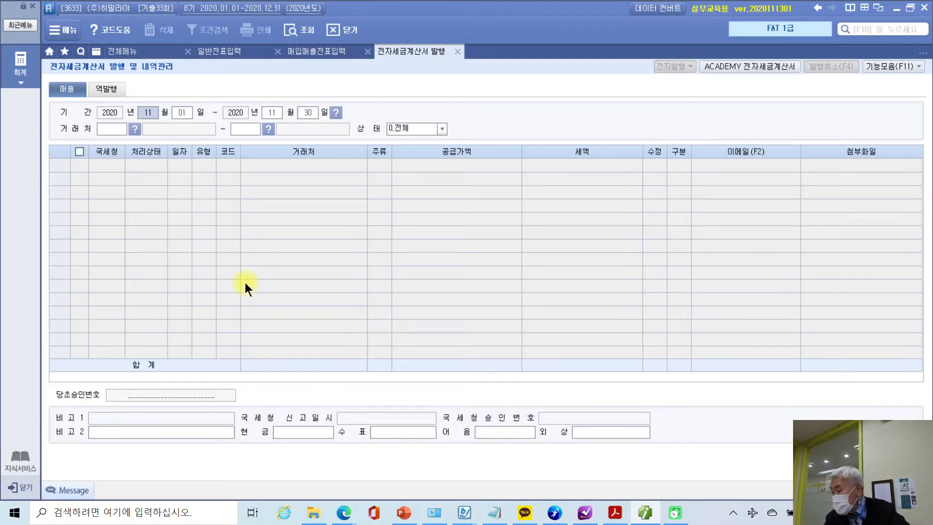
Step: Query the sales tax invoices for 2020-10-02 to 2020-10-02 across all customers, from 처음 to 끝
type("10")
key("Return")
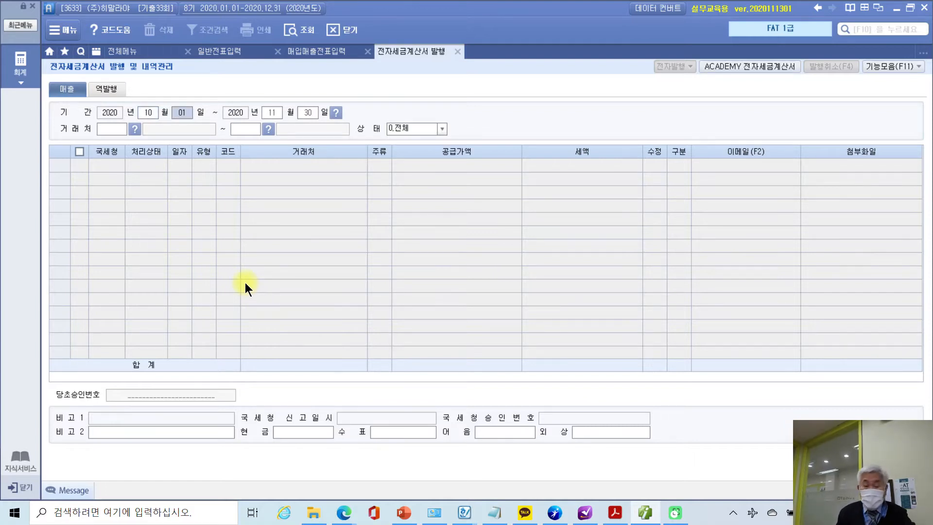
type("02")
key("Return")
type("10")
key("Return")
type("02")
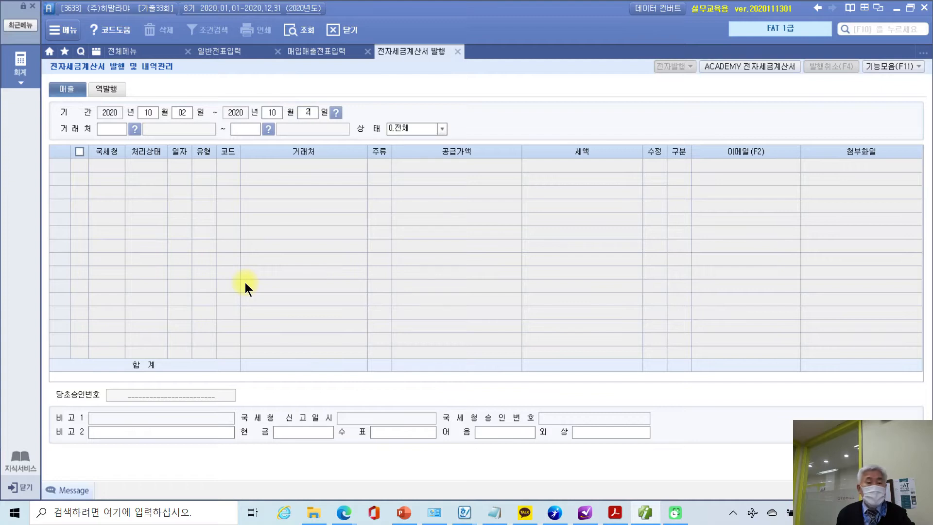
key("Return")
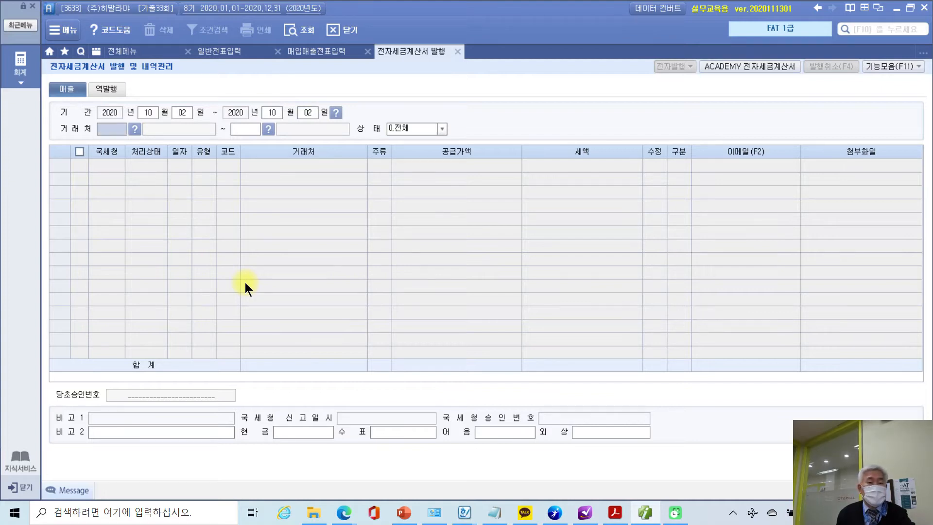
key("Return")
key("Return")
key("Return")
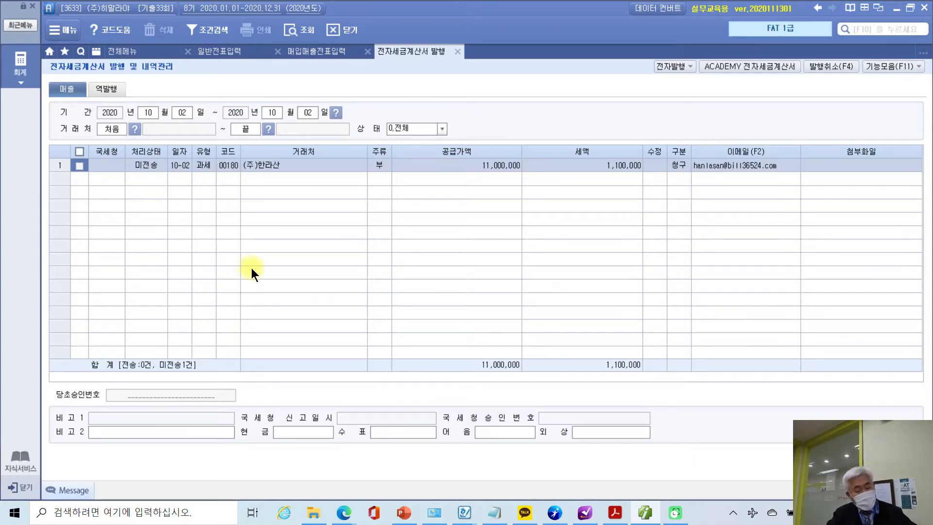
mouse_move(211, 368)
left_mouse_down()
mouse_move(625, 475)
mouse_move(702, 476)
left_mouse_up()
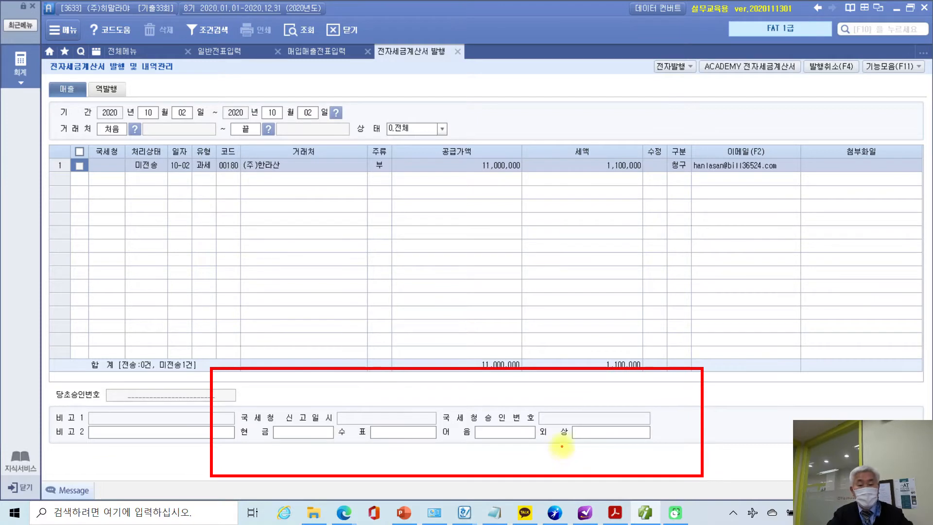
left_click_drag(596, 427, 616, 421)
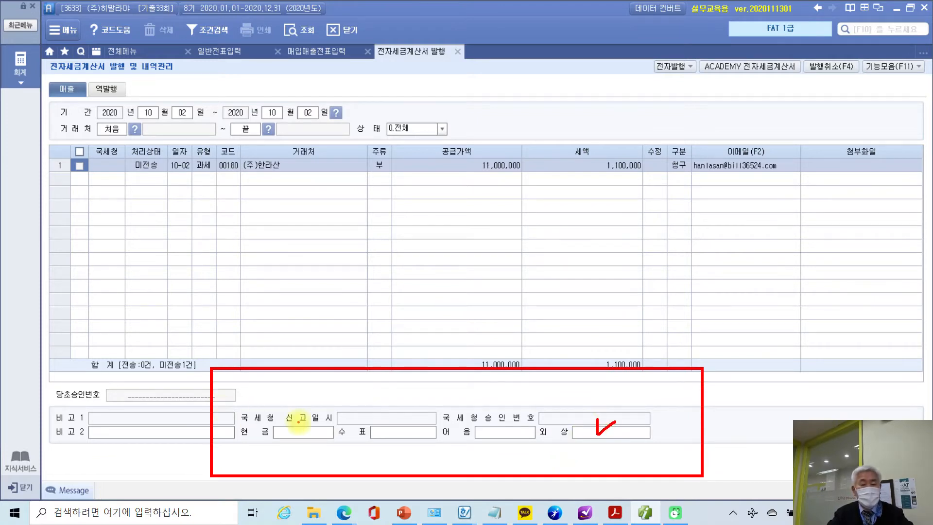
left_click_drag(298, 422, 310, 421)
left_click_drag(392, 428, 412, 426)
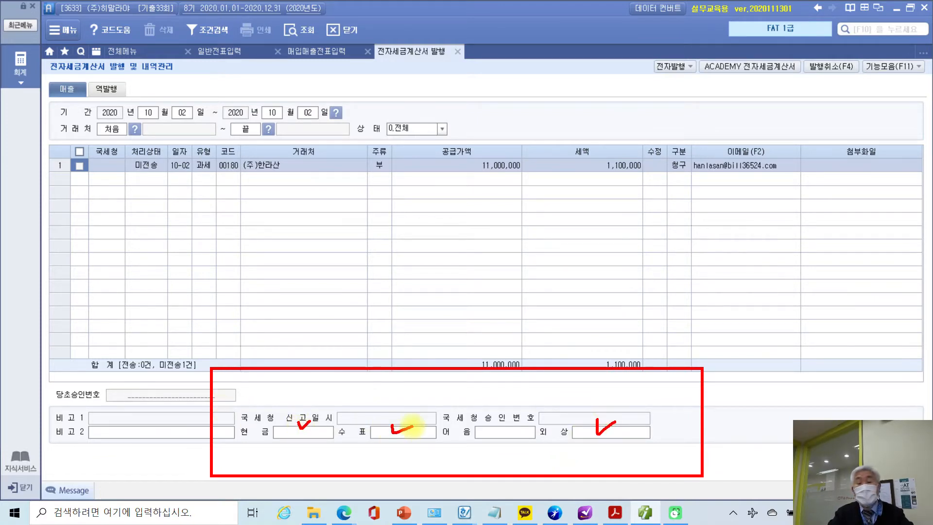
left_click_drag(468, 358, 421, 451)
left_click_drag(421, 363, 489, 466)
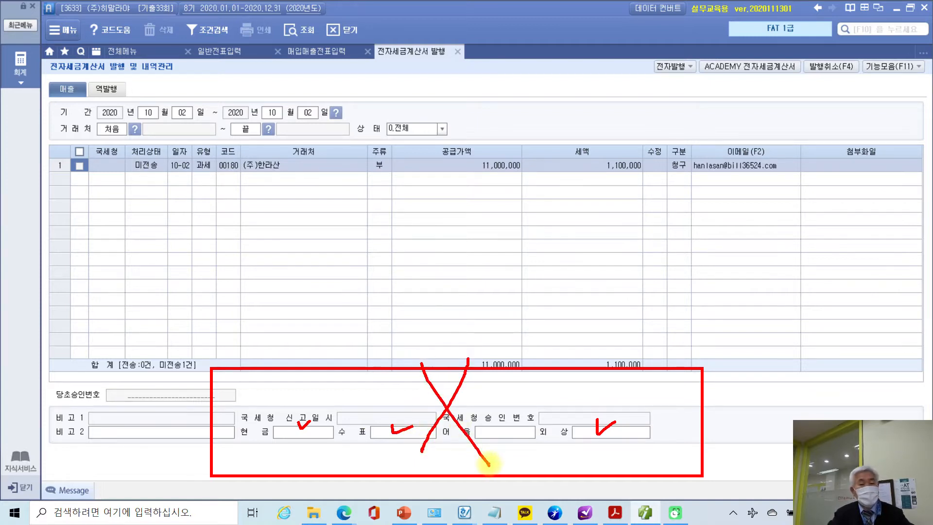
key("Escape")
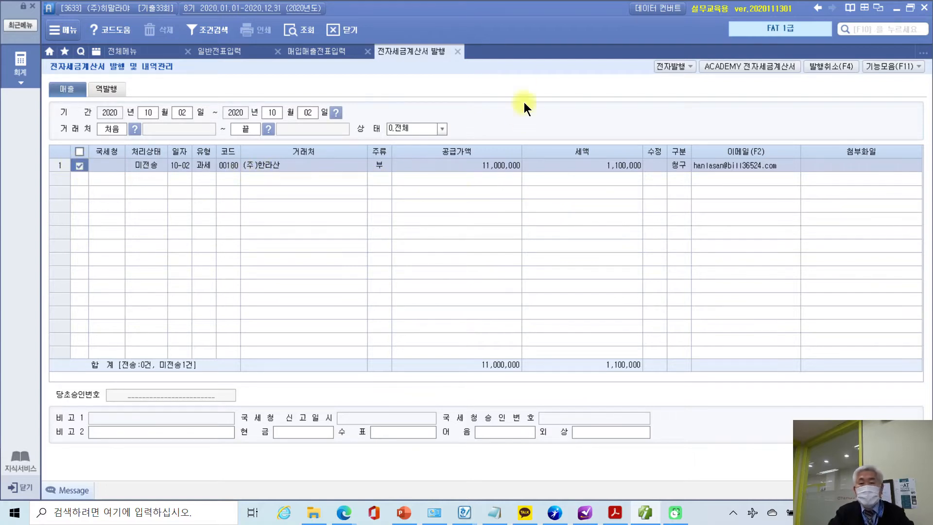
Step: Issue the electronic tax invoice for the October 2 sale to (주)한라산, logging in with the prefilled credentials
left_click(665, 70)
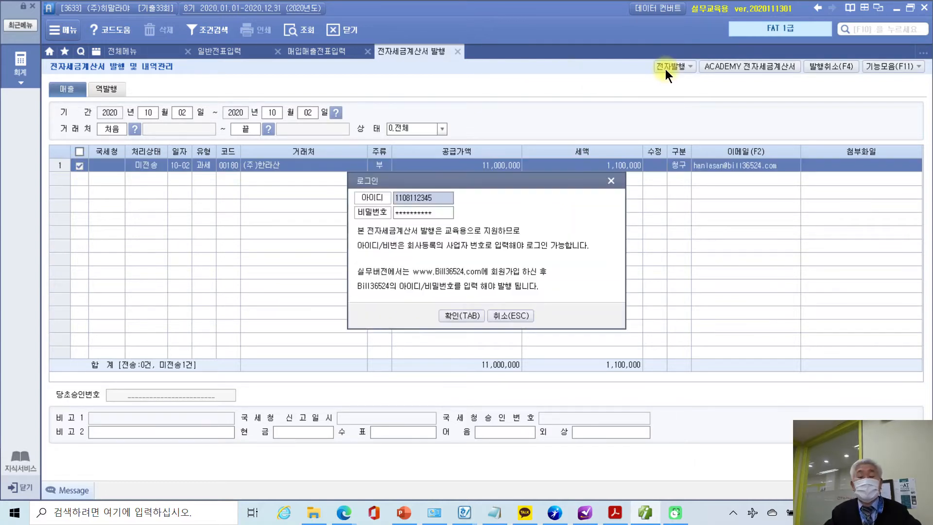
left_click(476, 317)
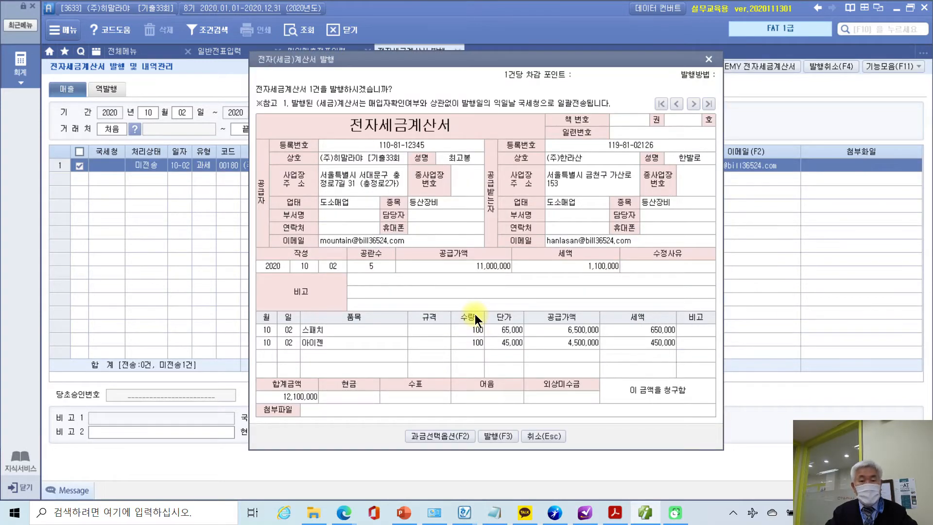
left_click(498, 435)
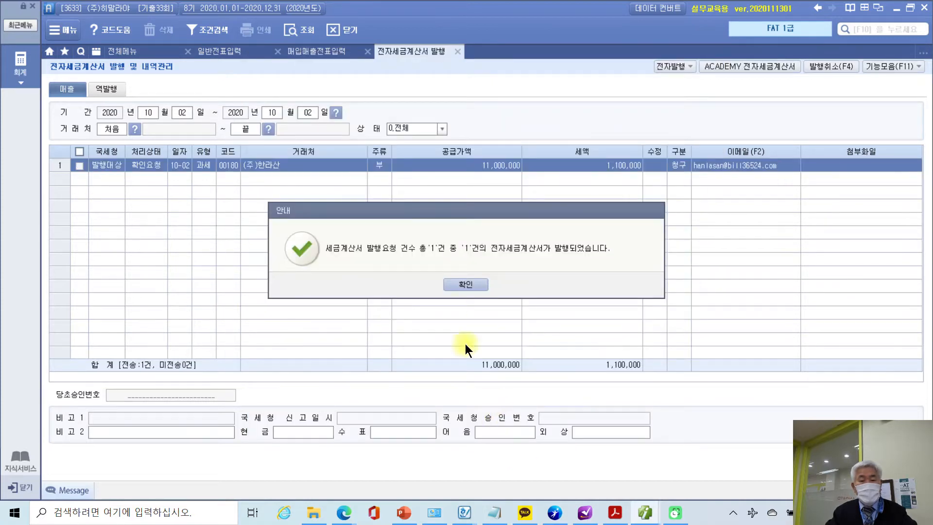
left_click(471, 284)
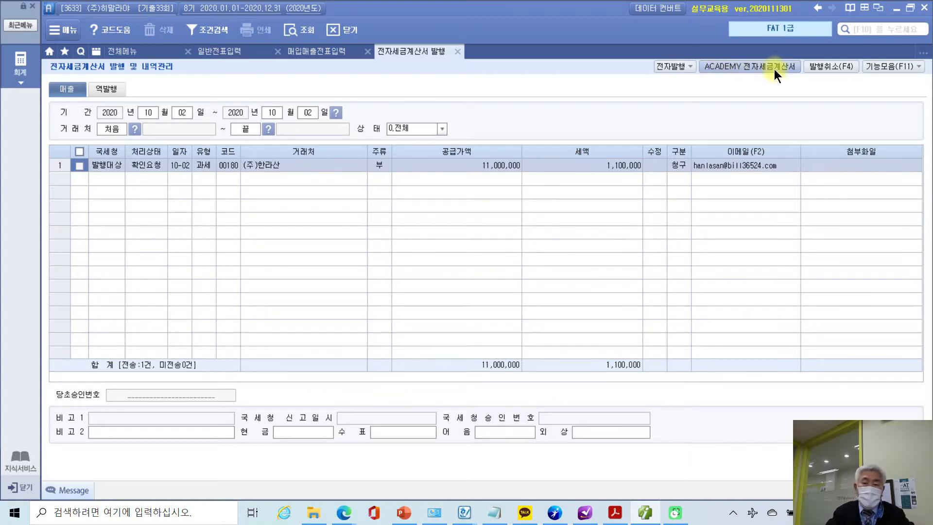
Step: Log in to ACADEMY 전자세금계산서 with the prefilled credentials and transmit the 미전송 sales invoice for (주)한라산 dated 2020-10-02
left_click(742, 64)
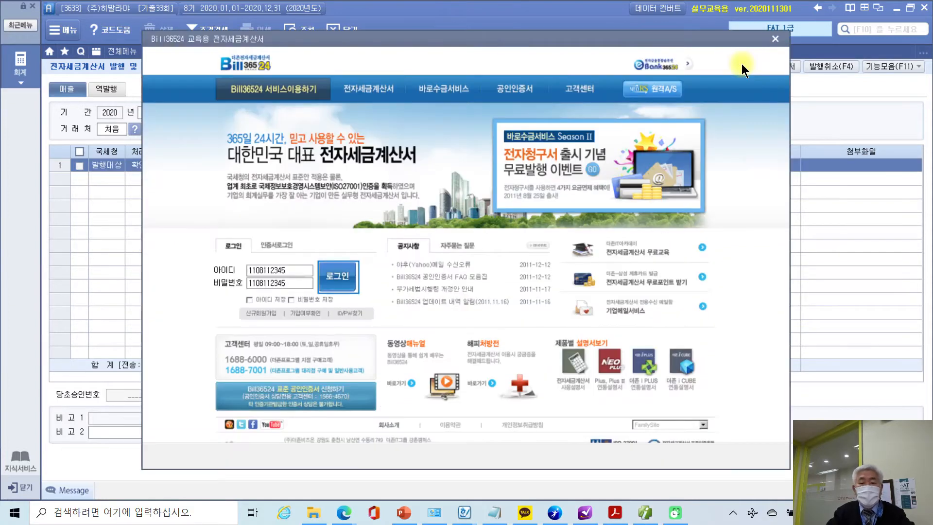
left_click(343, 276)
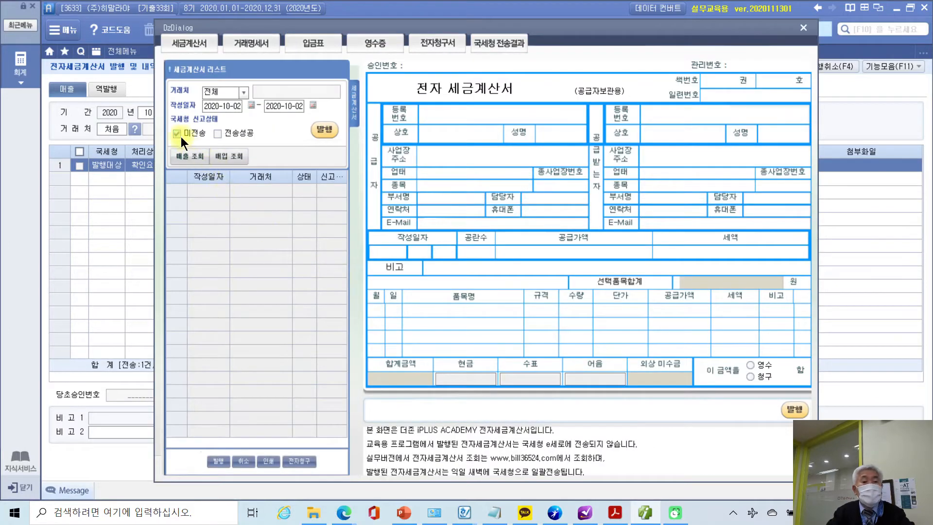
left_click(183, 161)
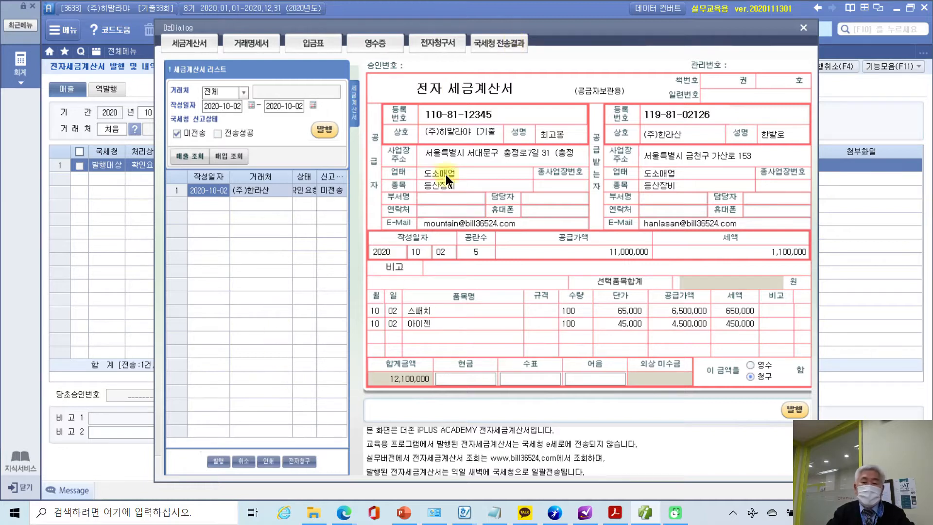
left_click(326, 131)
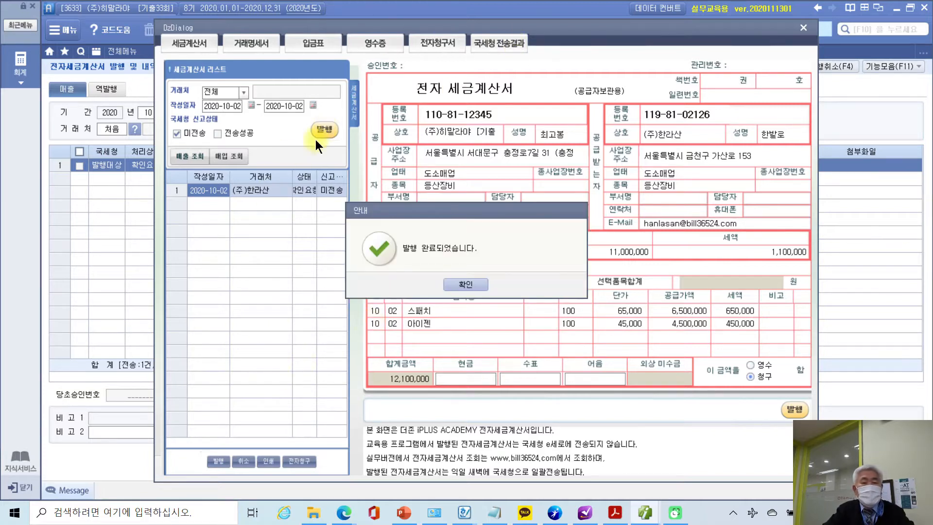
left_click(466, 285)
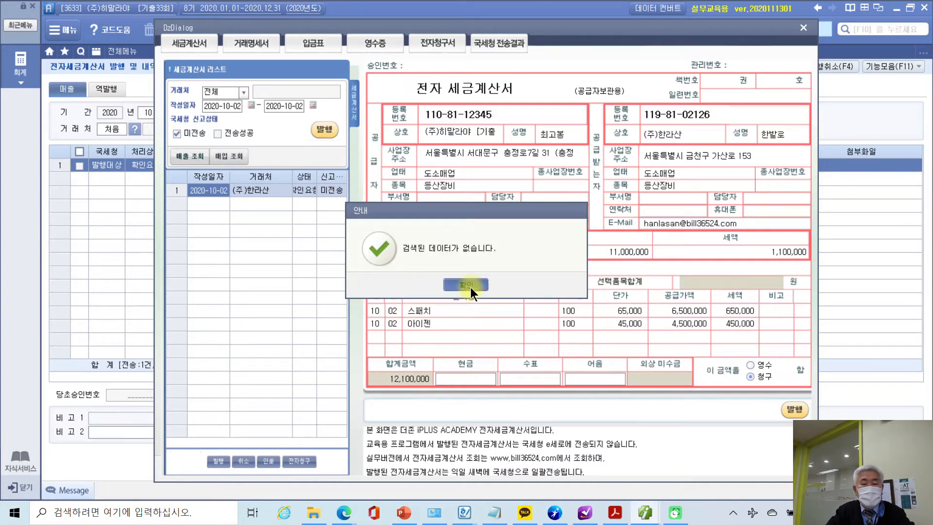
left_click(470, 288)
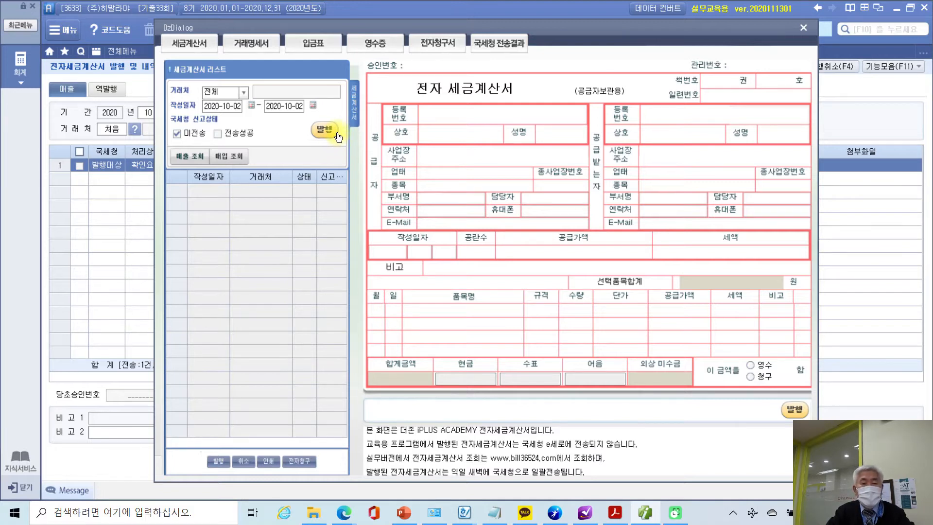
Step: Query the 국세청 전송결과 for sales invoices with 작성일자 2020-10-02 and check the 전송일자
left_click(505, 48)
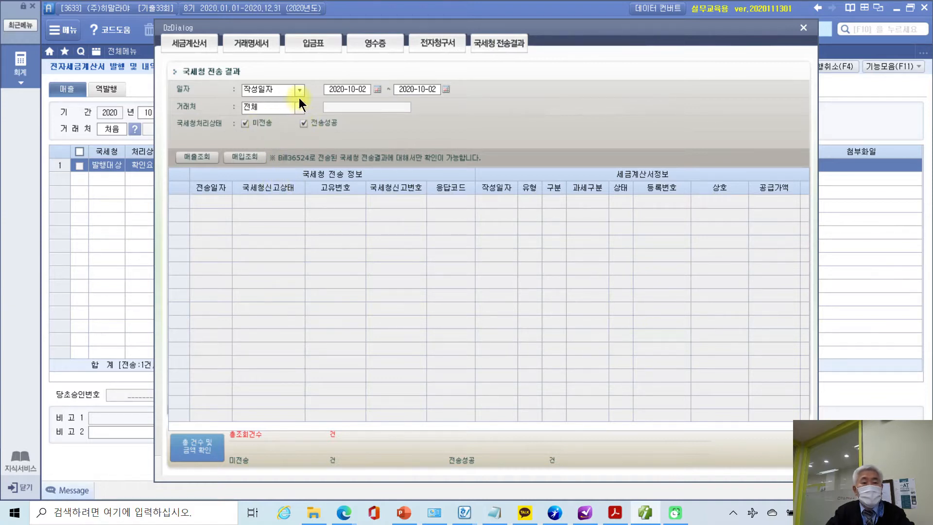
left_click(213, 156)
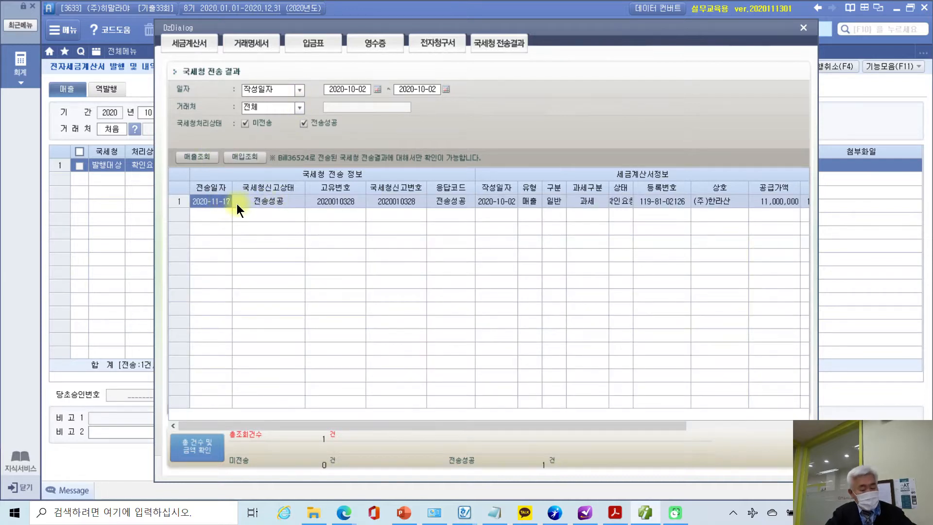
left_click(176, 173)
left_click_drag(177, 173, 240, 228)
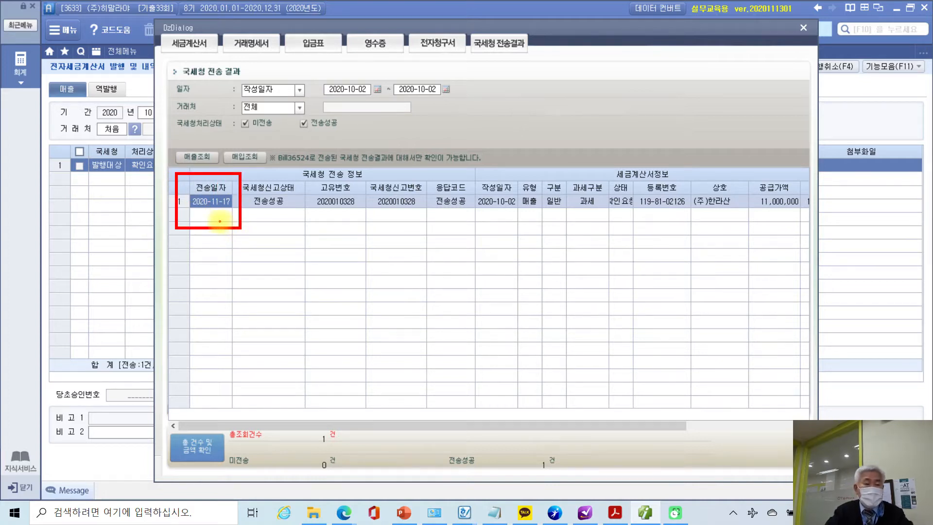
mouse_move(227, 244)
left_mouse_down()
mouse_move(202, 209)
mouse_move(207, 218)
left_mouse_up()
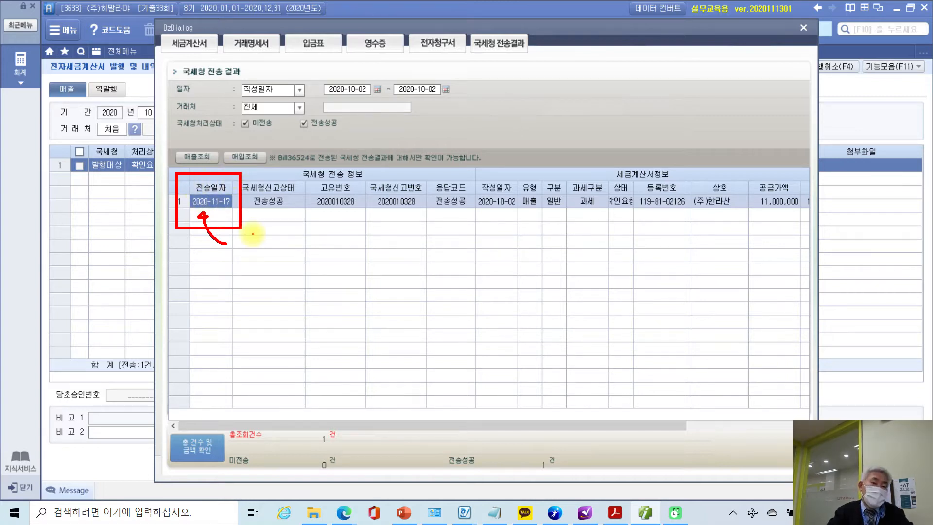
key("Escape")
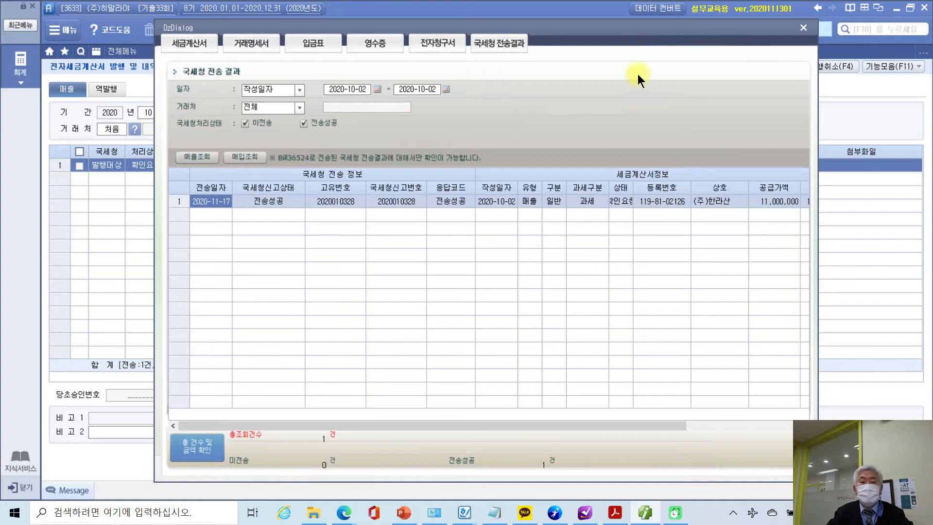
Step: Close the Bill36524 window and the invoice issuing screen, and refresh the October 2 list in 매입매출전표입력
left_click(805, 30)
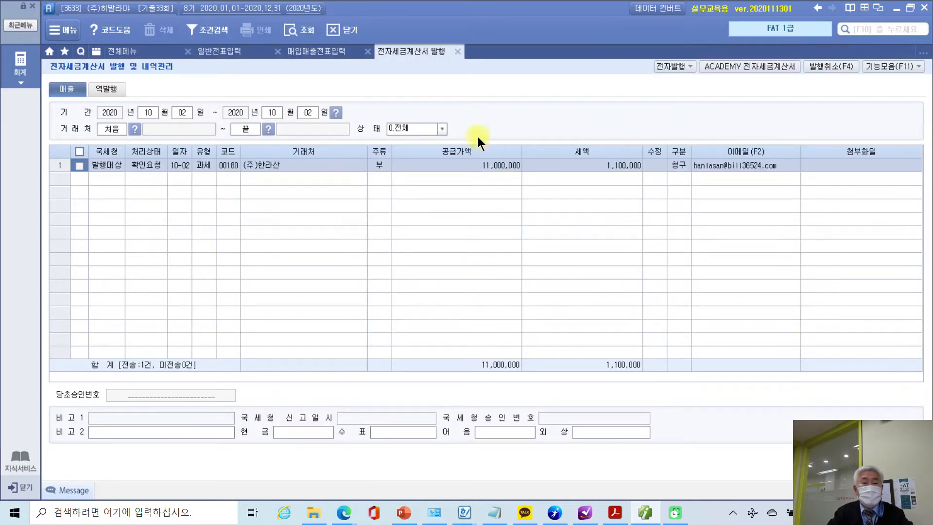
left_click(458, 52)
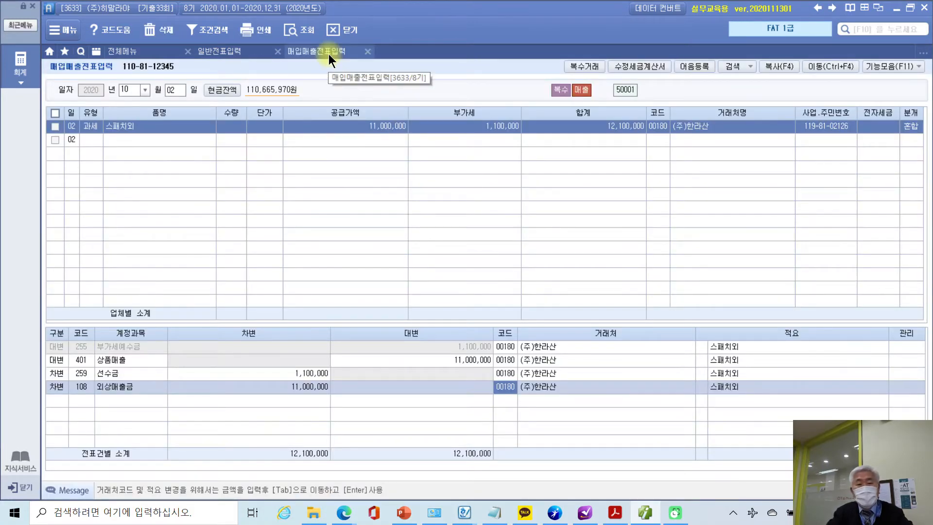
left_click(294, 26)
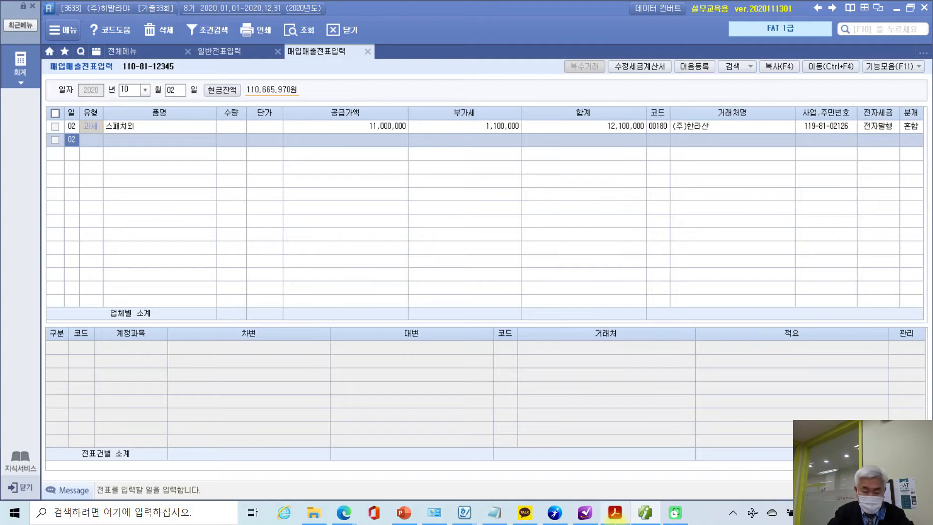
Step: Switch to the Acrobat Reader PDF and examine the 전자세금계산서 for problem 2, 매입거래(3점)
left_click(648, 521)
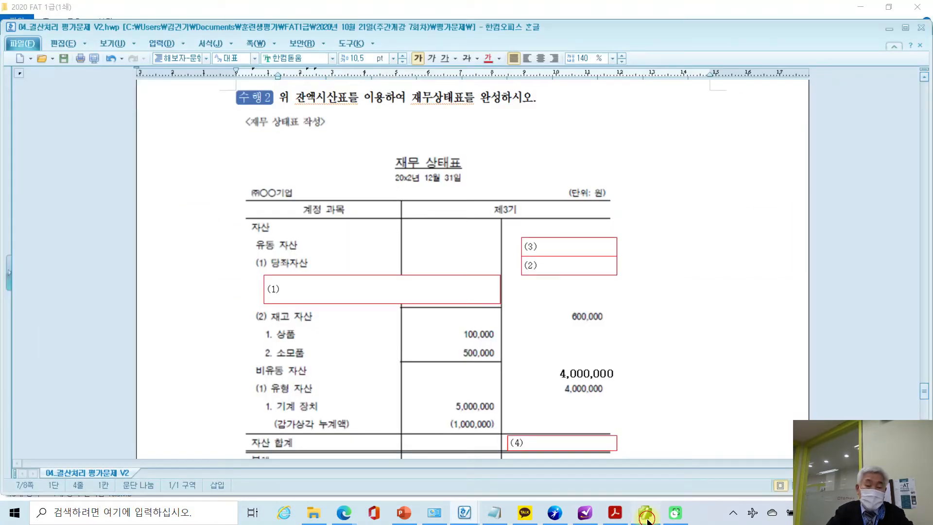
left_click(649, 521)
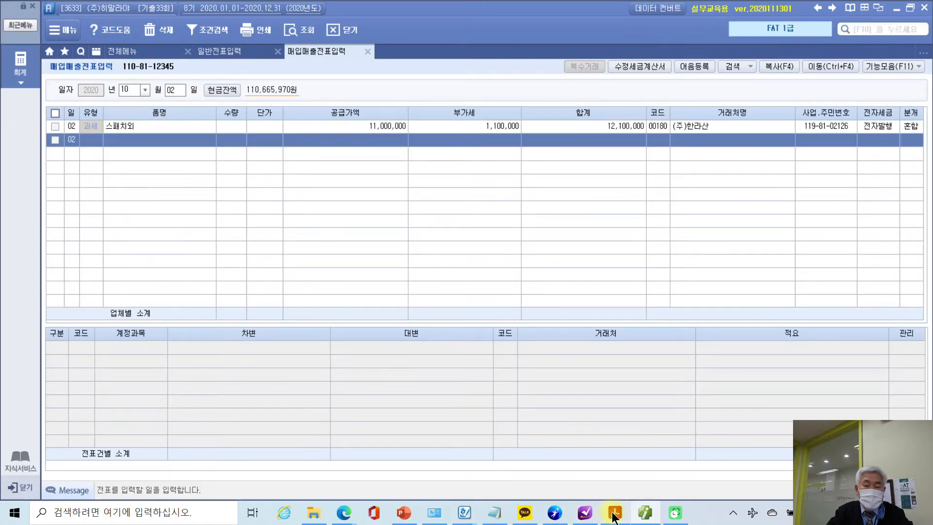
left_click(614, 513)
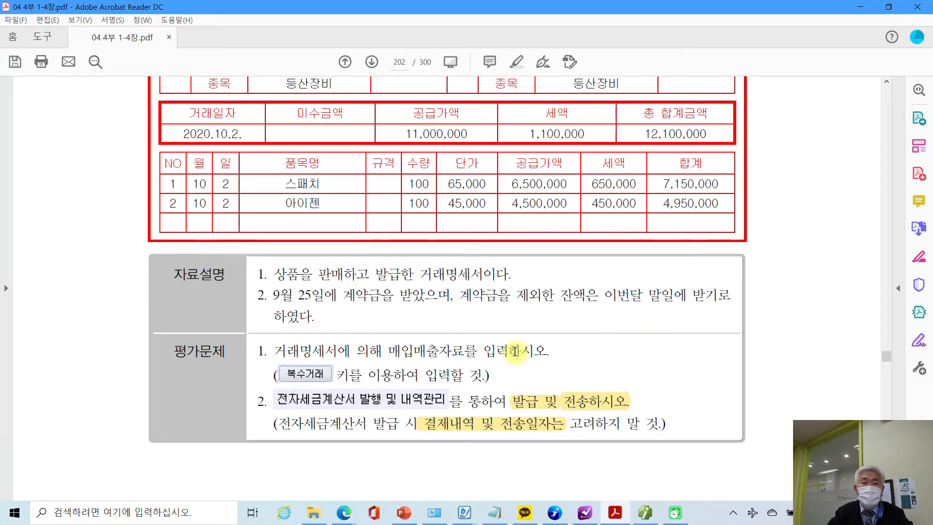
scroll(515, 351, "down", 10)
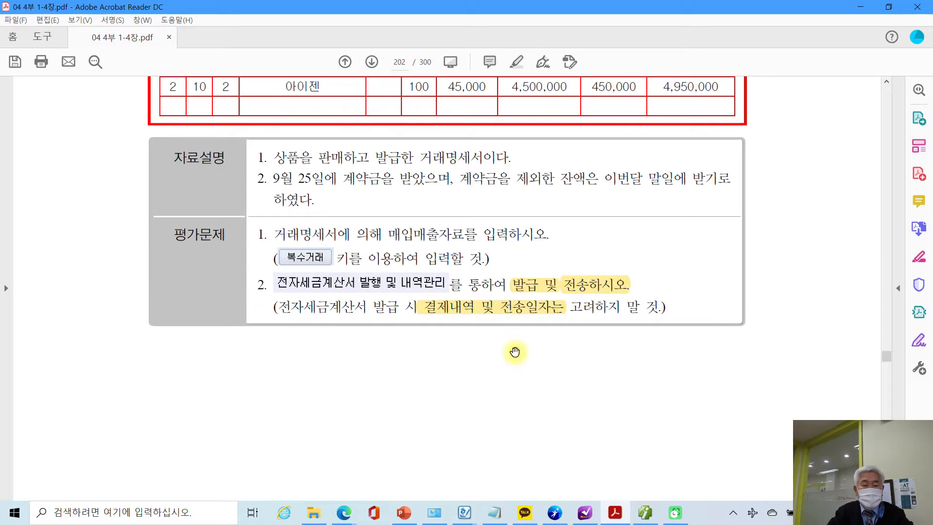
scroll(515, 351, "down", 10)
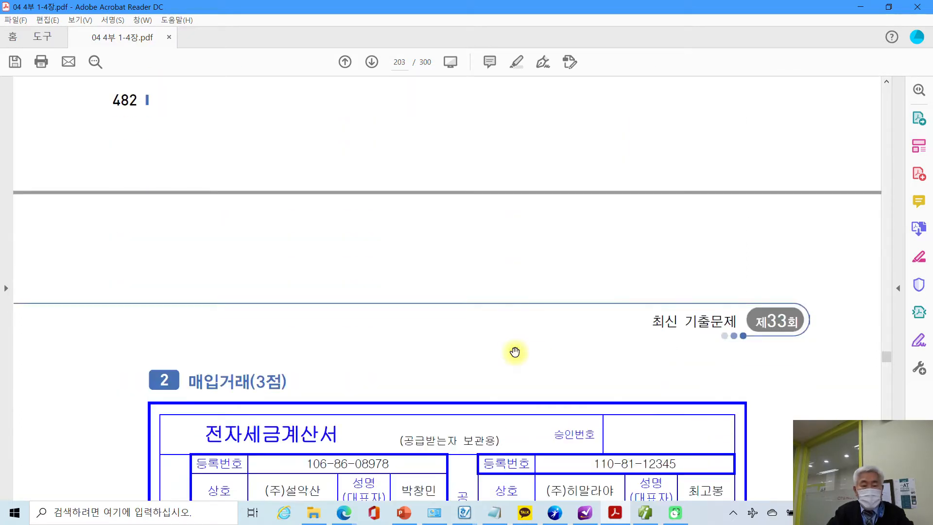
scroll(516, 351, "down", 3)
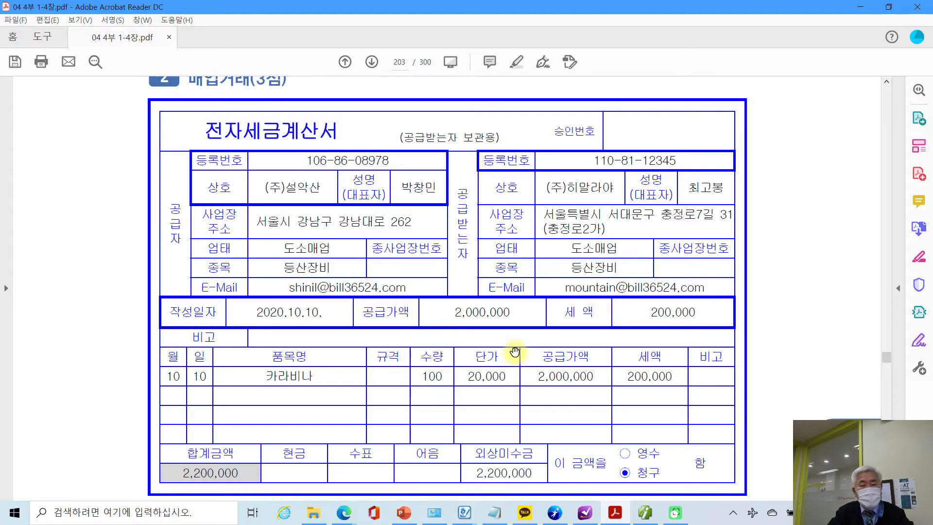
scroll(515, 351, "down", 3)
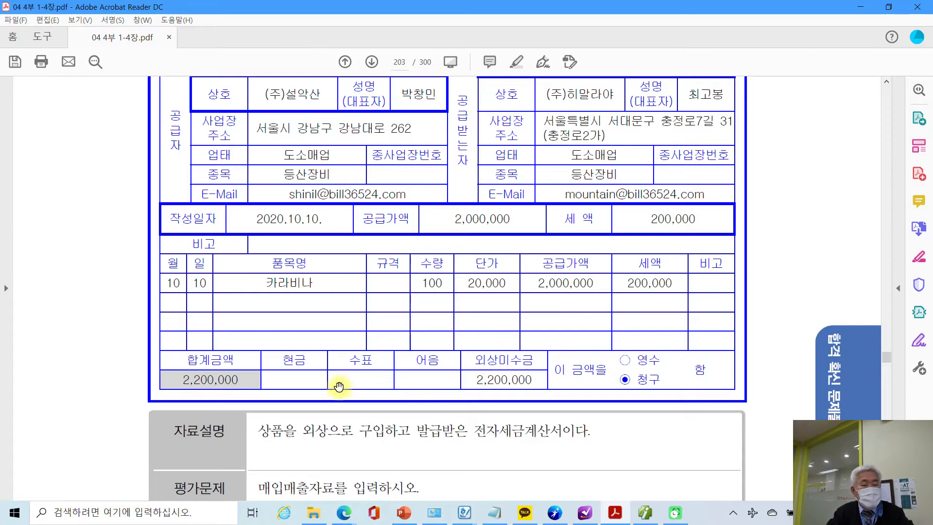
Step: Highlight the word 상품 in the 자료설명 of the 매입거래 problem
left_click_drag(259, 432, 278, 435)
right_click(280, 434)
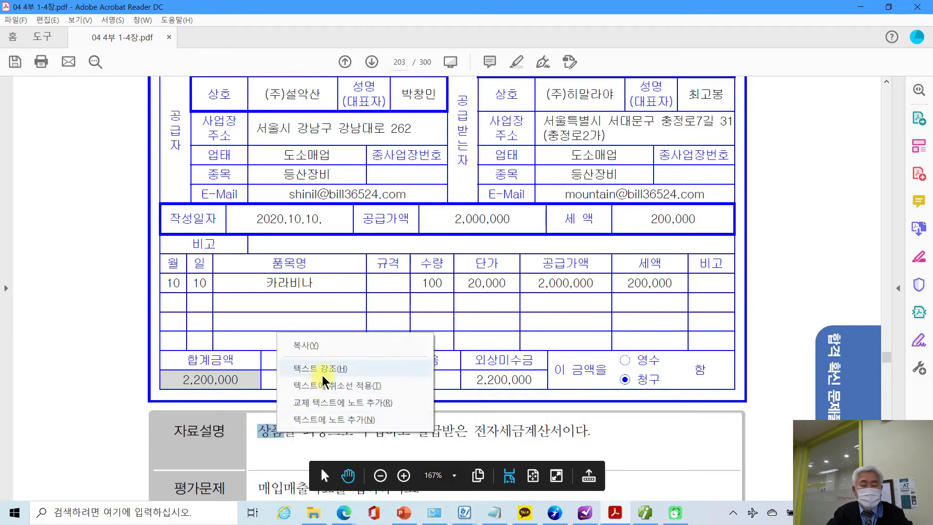
left_click(341, 366)
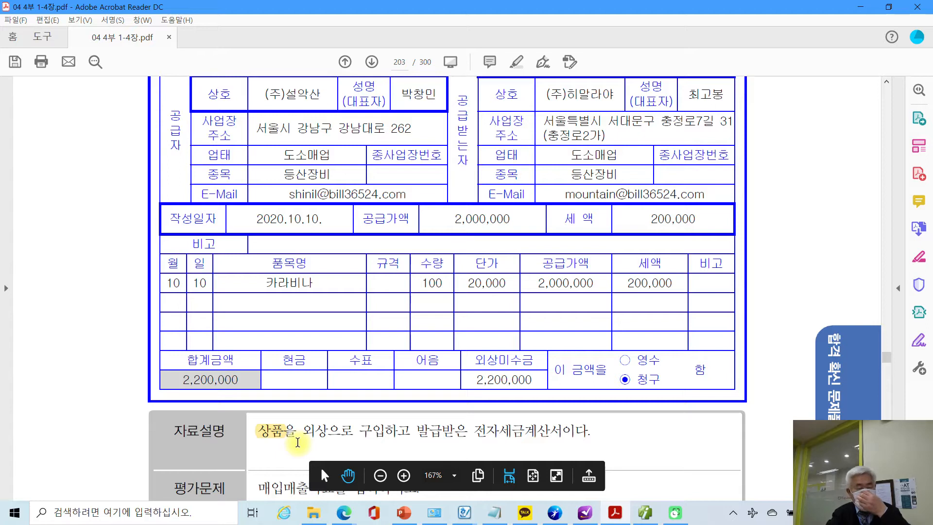
Step: Read the 평가문제 entry instructions for the purchase, including the 전자입력 requirement, and check the invoice's 작성일자
scroll(296, 439, "down", 2)
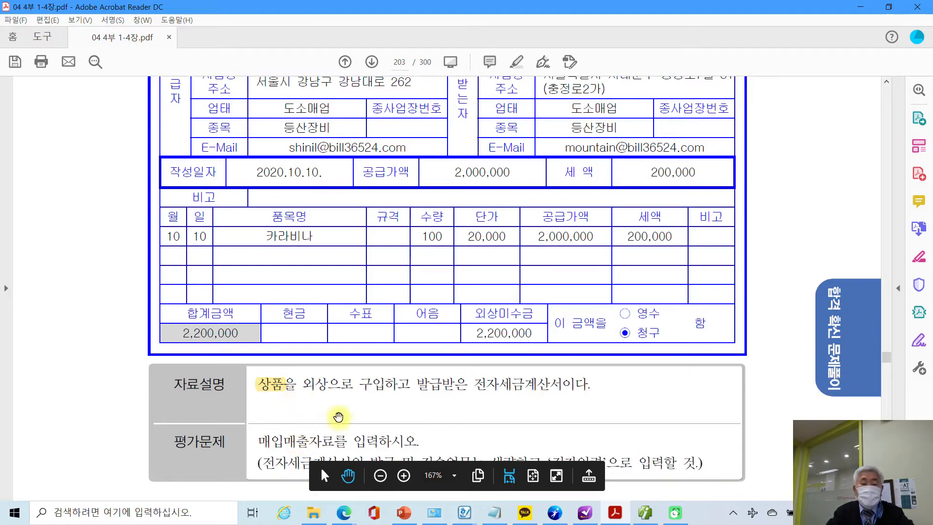
scroll(409, 399, "down", 2)
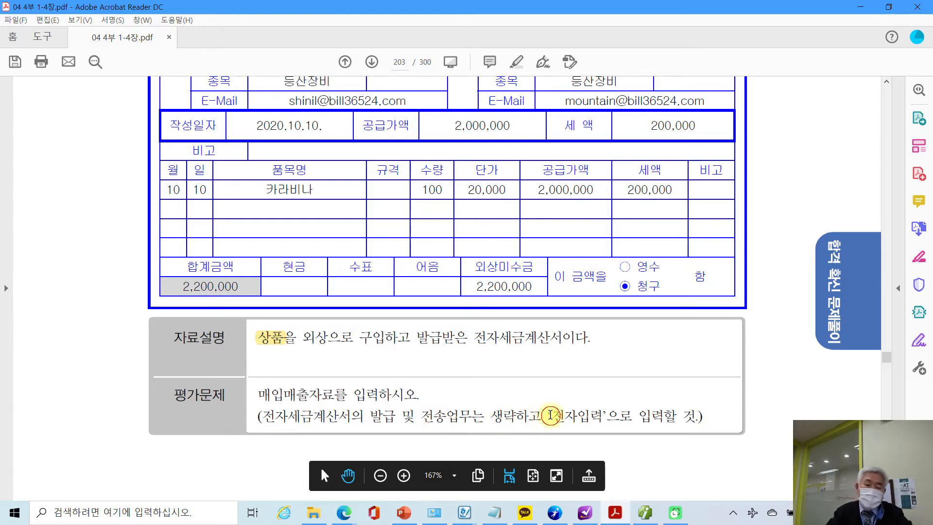
left_click_drag(549, 416, 616, 417)
left_click(506, 413)
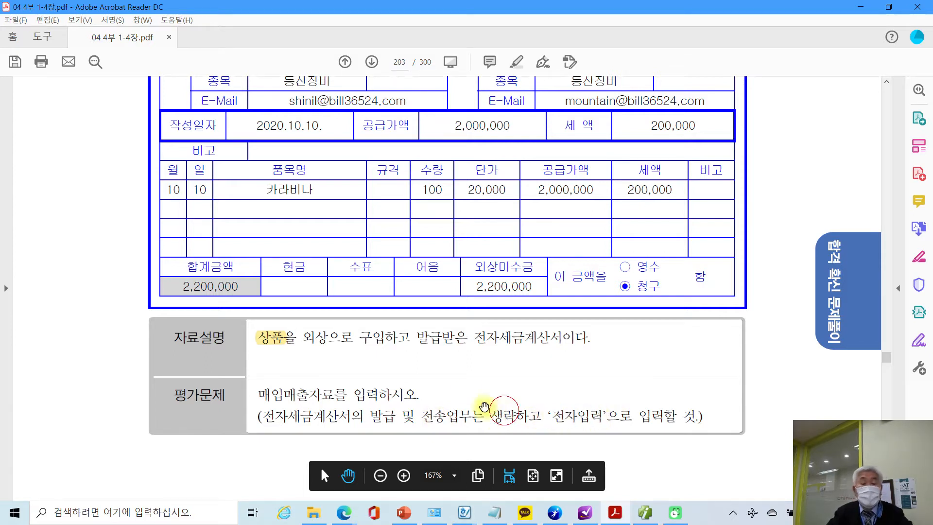
scroll(438, 401, "up", 3)
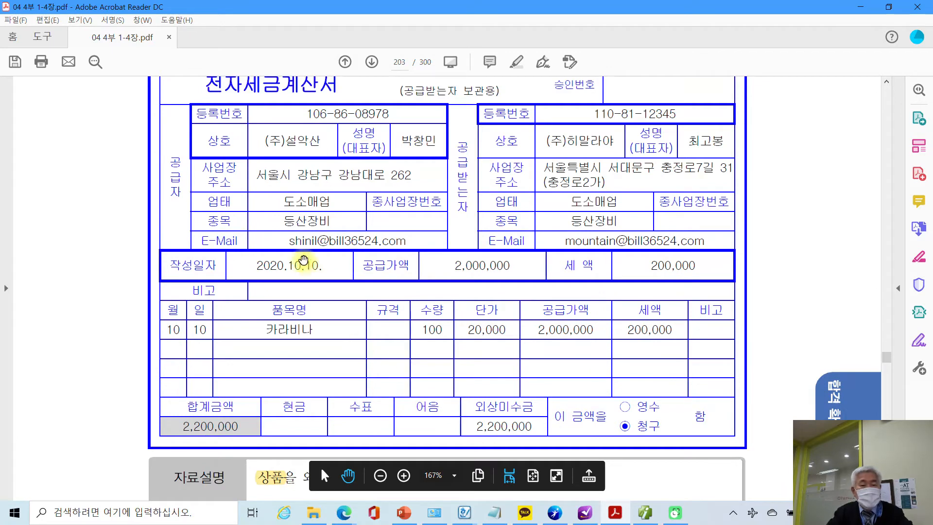
mouse_move(585, 515)
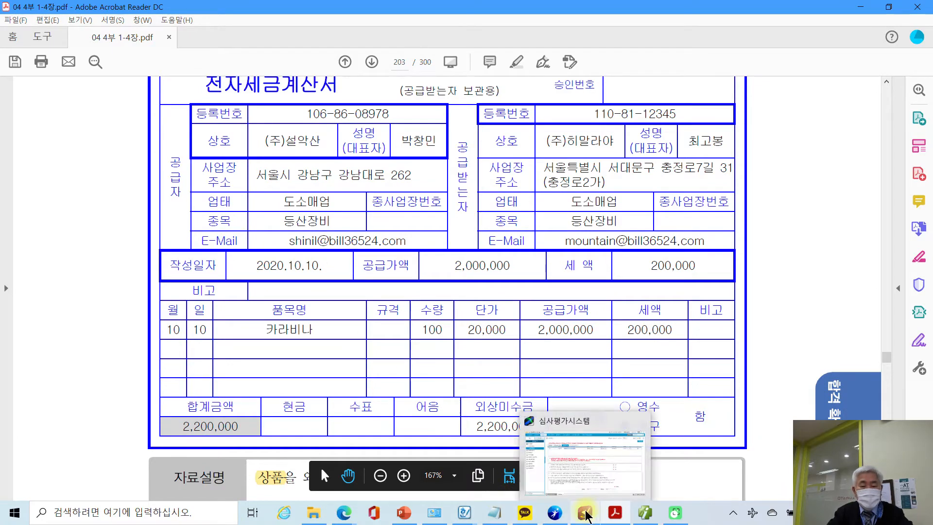
Step: Switch to the accounting program and start an October 10 purchase line in 매입매출전표입력 with type 51. 과세
left_click(600, 456)
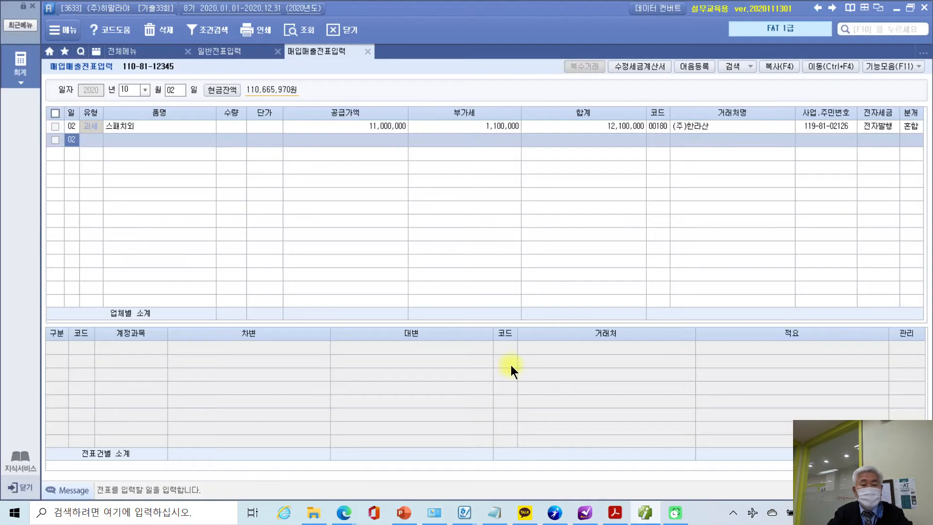
left_click(176, 91)
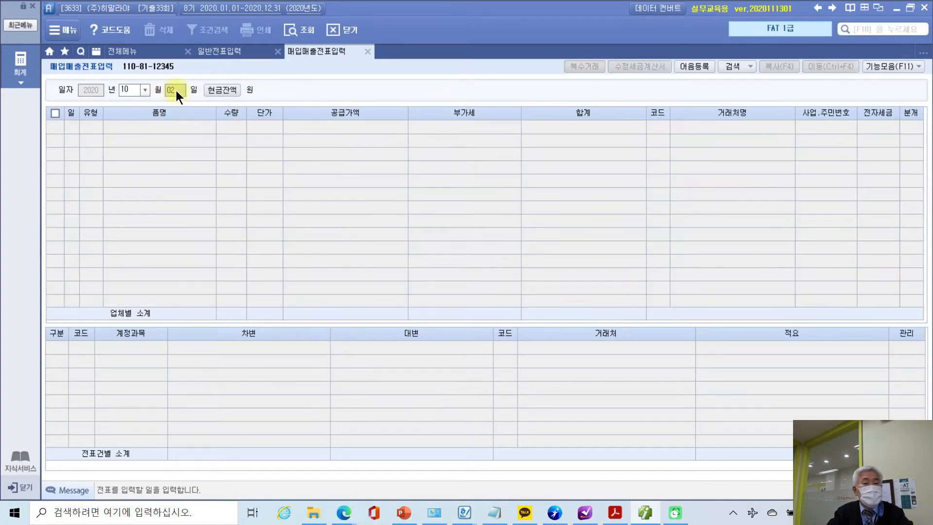
type("10")
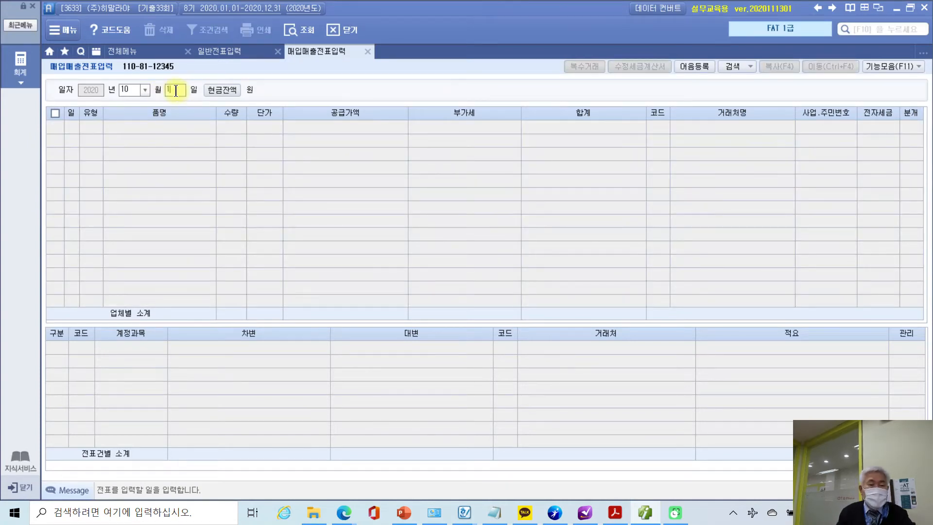
key("Return")
key("Return")
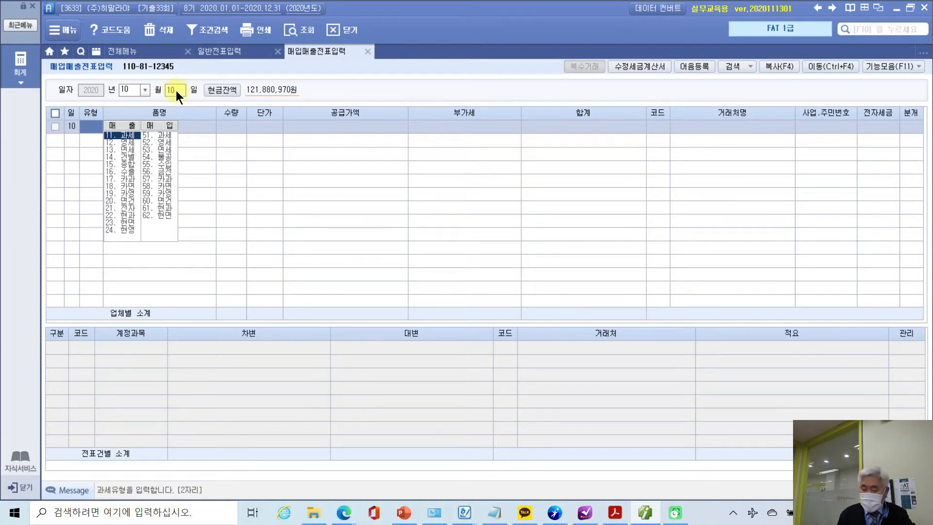
type("51")
key("Return")
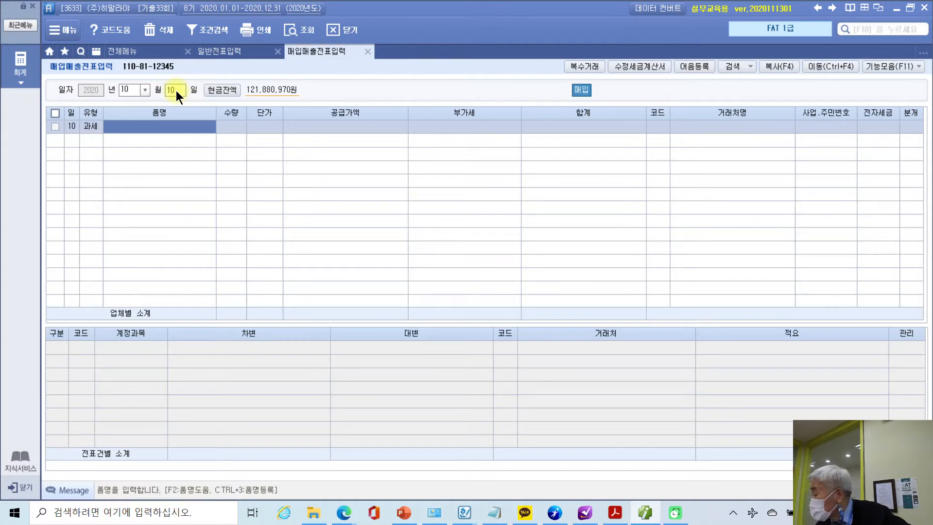
Step: Enter the item 카리비나 with quantity 100 and unit price 20,000 on the October 10 purchase line
type("카리비나")
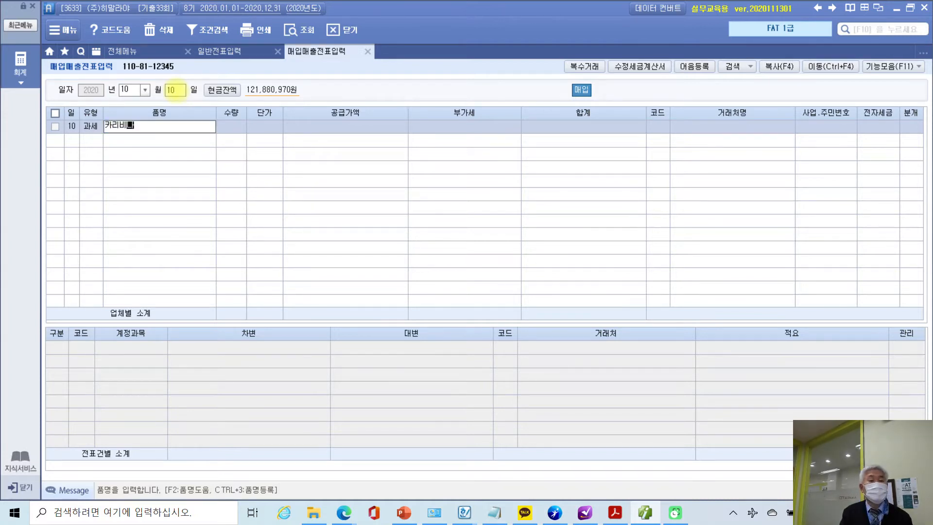
key("Return")
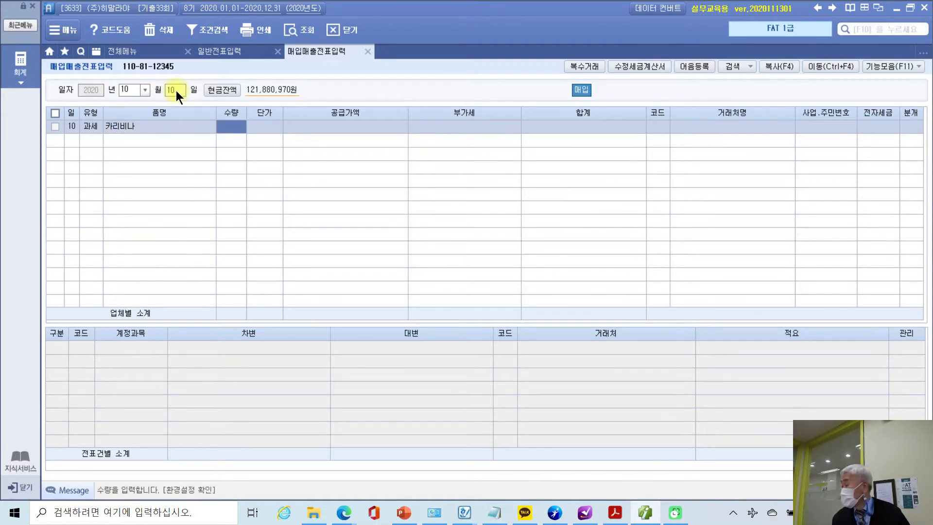
type("100")
key("Return")
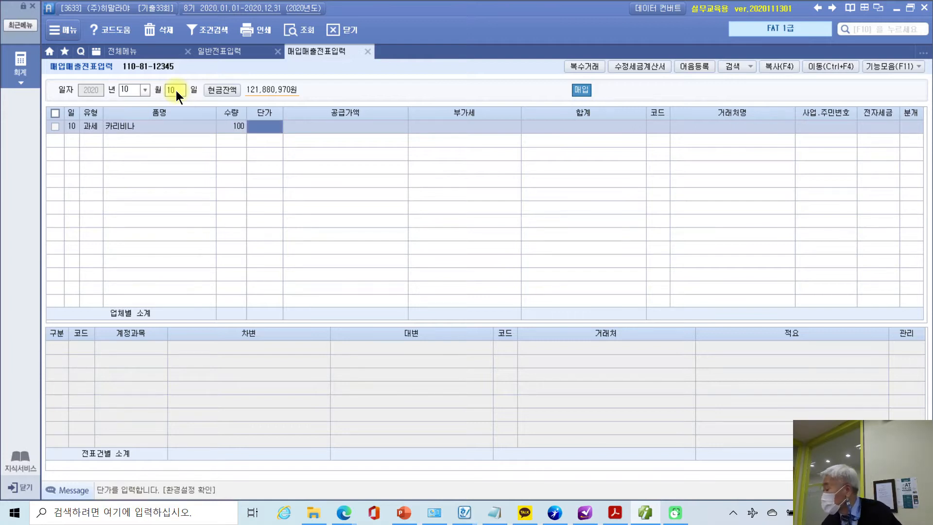
type("200000")
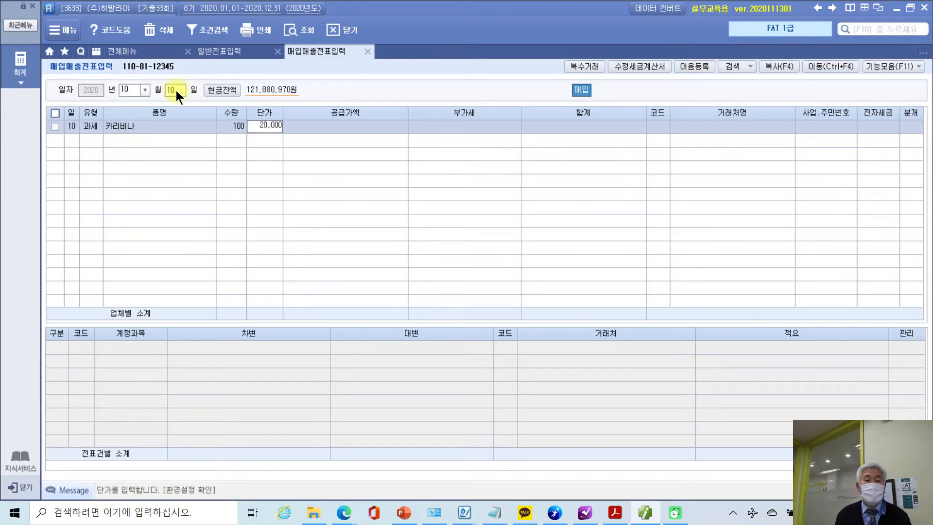
key("Return")
key("Return")
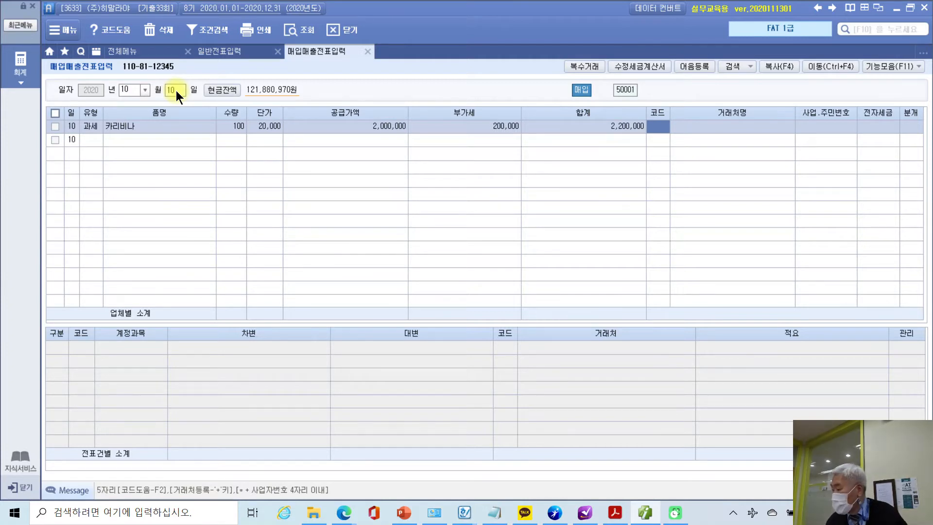
Step: Look up 설악 in the client code field and set (주)설악산 as the purchase's supplier
type("시")
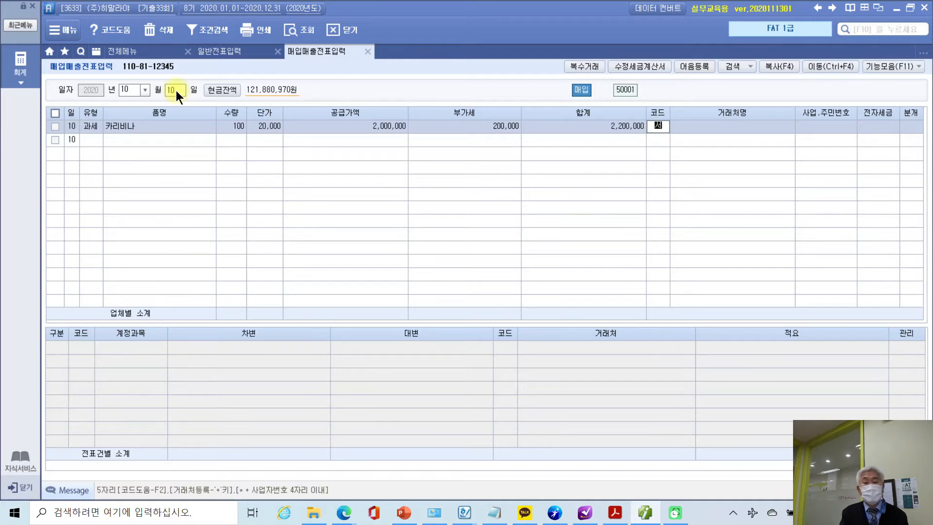
type("ㄹ")
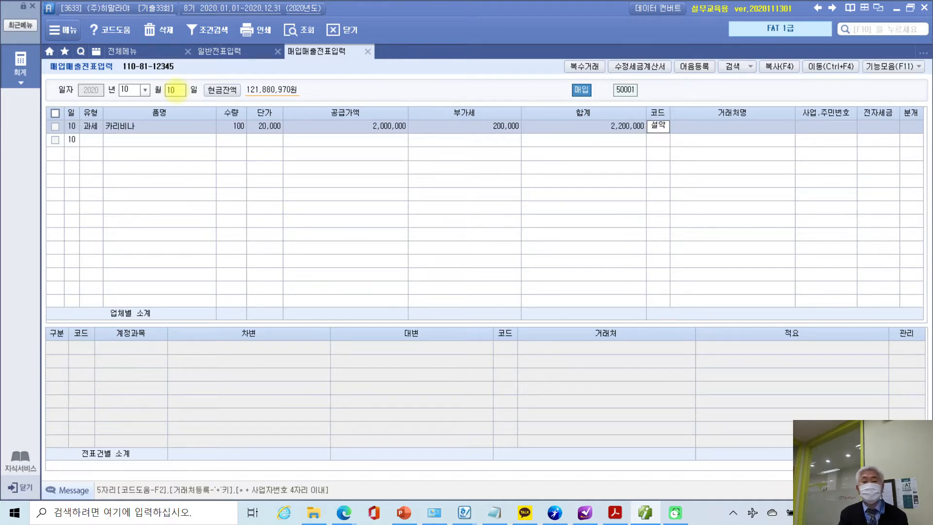
key("Return")
key("Return")
key("Return")
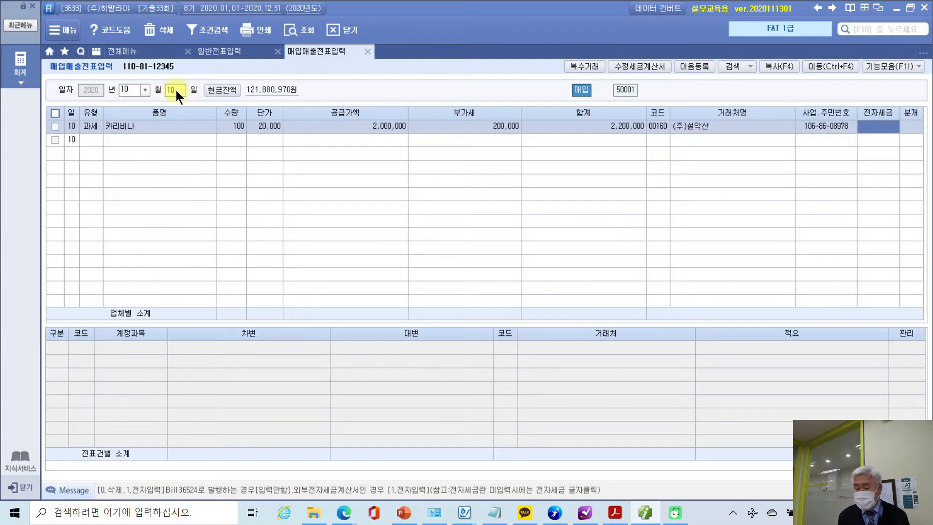
Step: Set the purchase's 전자세금 field to 전자입력 and its 분개 type to 외상
type("1")
key("Return")
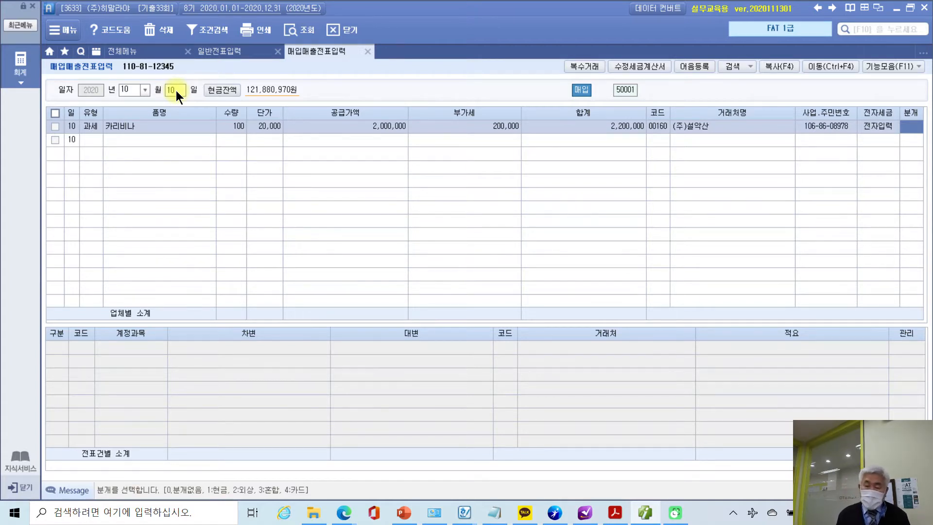
type("2")
key("Return")
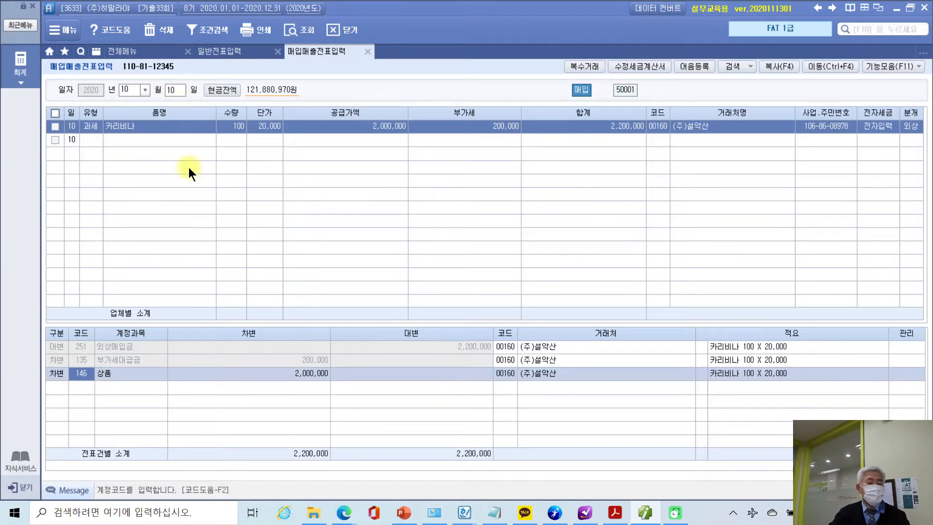
Step: Check the 외상매입금, 부가세대급금 and 상품 lines of the purchase's journal entry
left_click(82, 348)
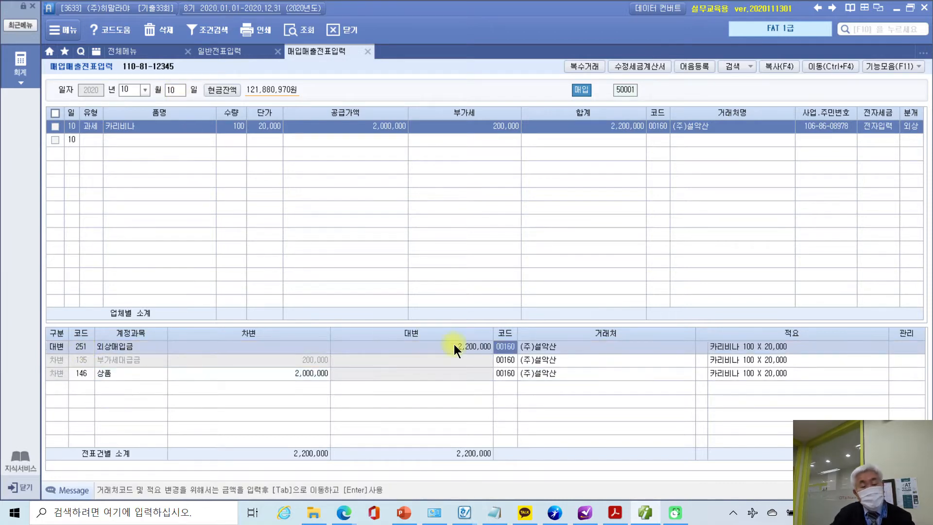
left_click(88, 356)
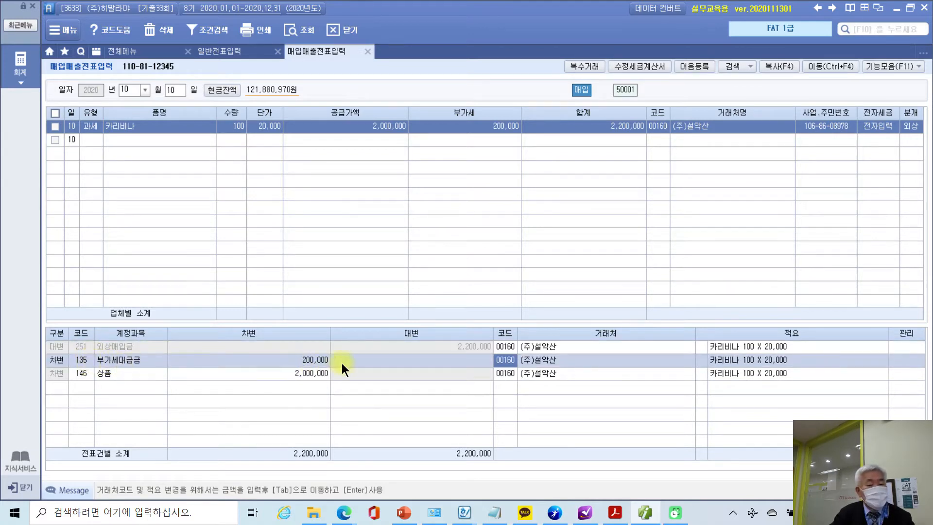
left_click(113, 374)
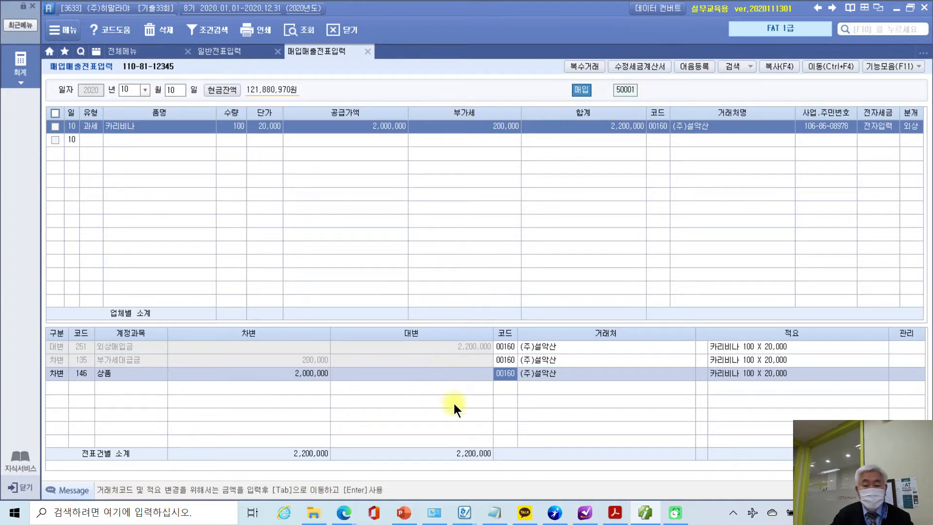
Step: Switch to the Acrobat Reader PDF and go to problem 3, 매출거래(4점)
left_click(558, 516)
left_click(559, 515)
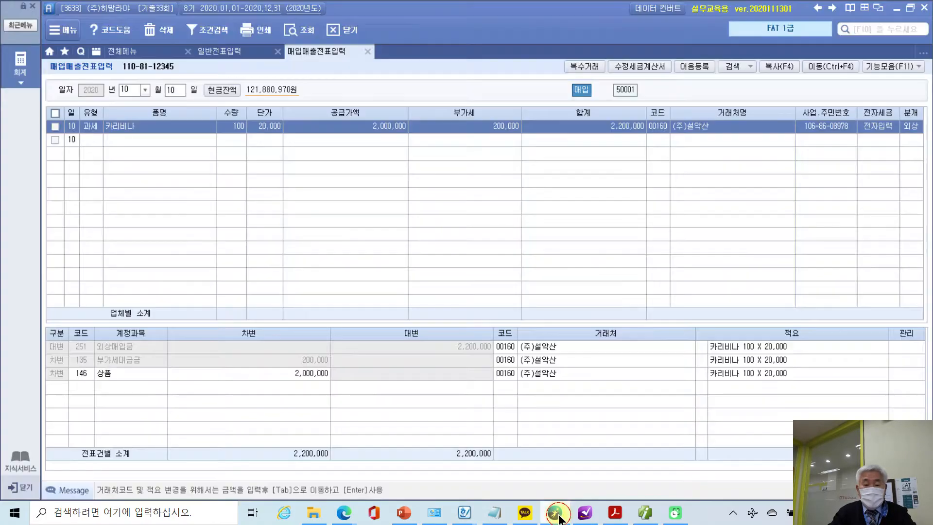
left_click(615, 516)
scroll(588, 404, "down", 5)
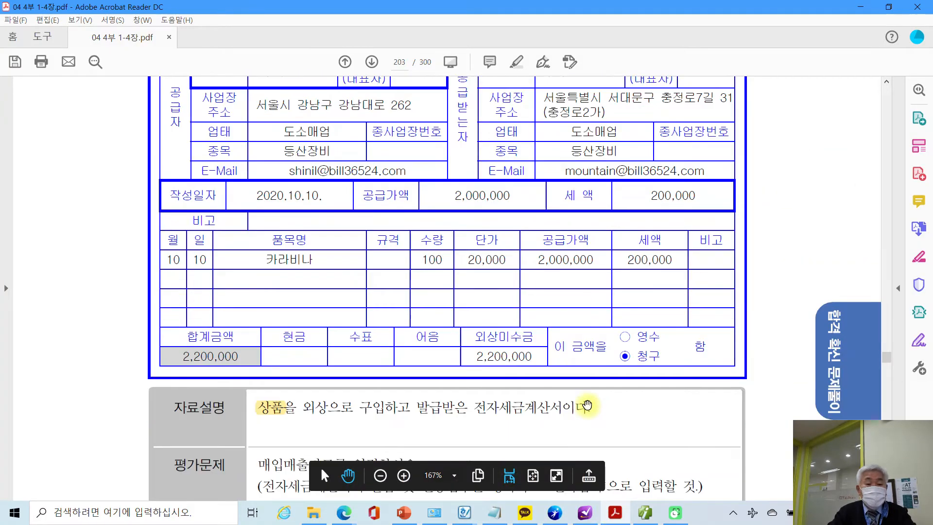
scroll(588, 404, "down", 1)
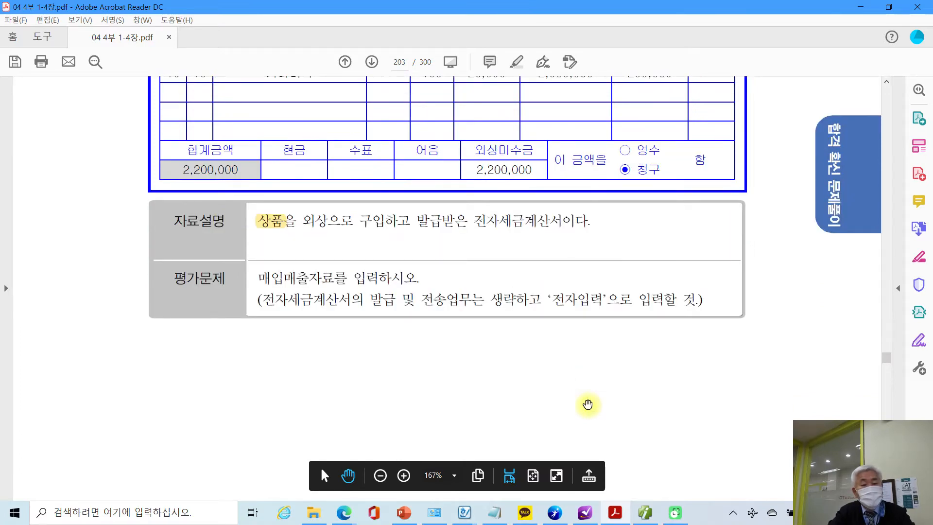
scroll(588, 405, "down", 10)
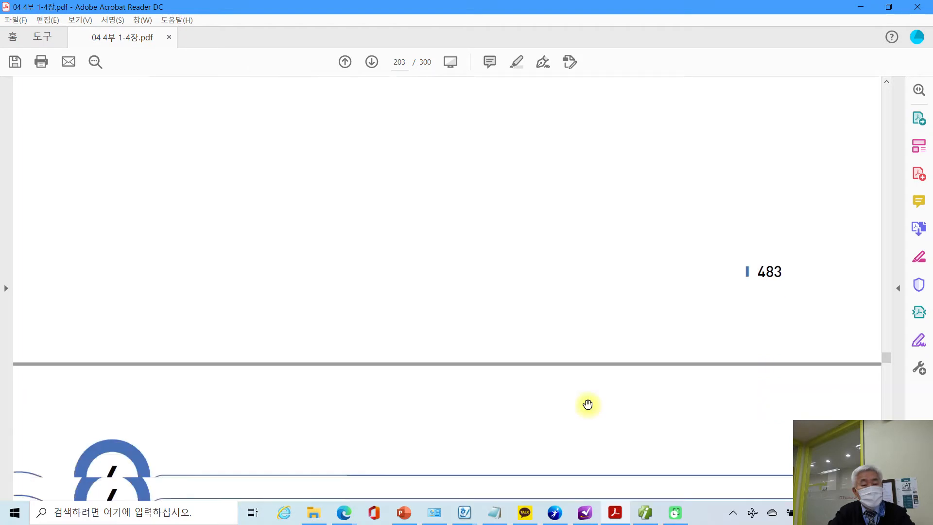
scroll(589, 404, "down", 12)
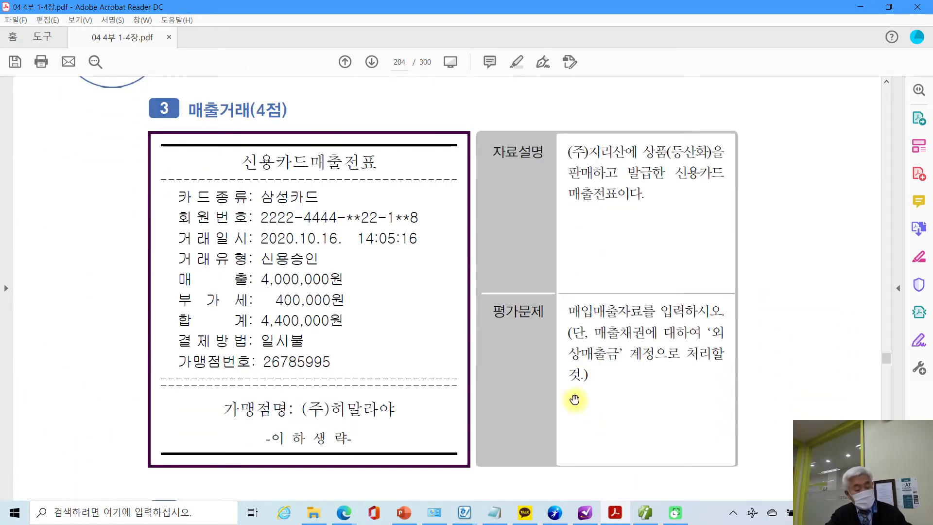
Step: Box in red the 신용카드매출전표 title, the transaction date, the total amount and the card type 삼성카드 on the sales slip
left_click_drag(238, 149, 399, 178)
mouse_move(255, 230)
left_mouse_down()
mouse_move(304, 247)
mouse_move(344, 247)
left_mouse_up()
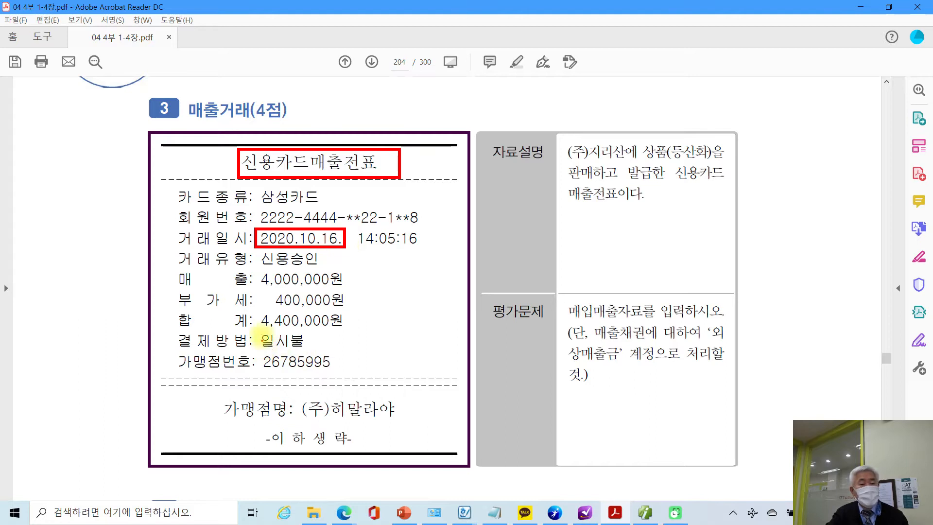
left_click_drag(253, 309, 360, 330)
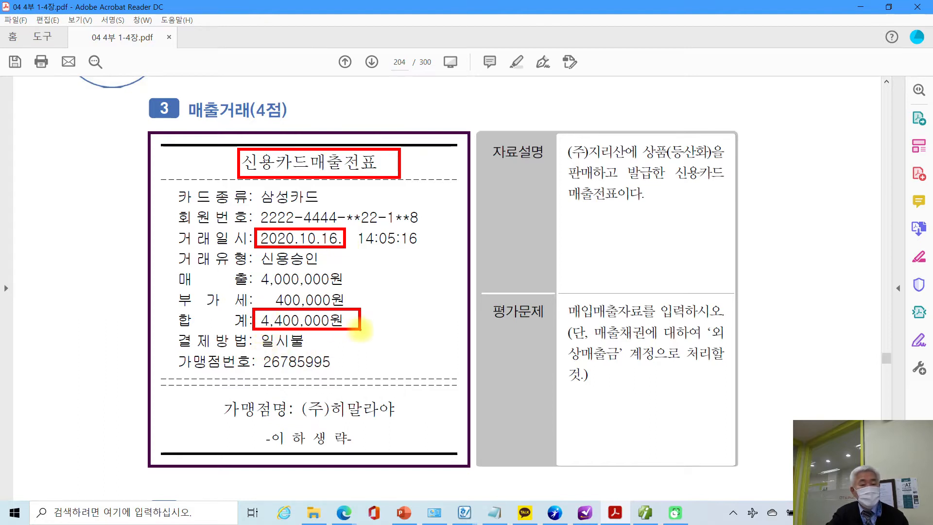
left_click_drag(291, 393, 417, 430)
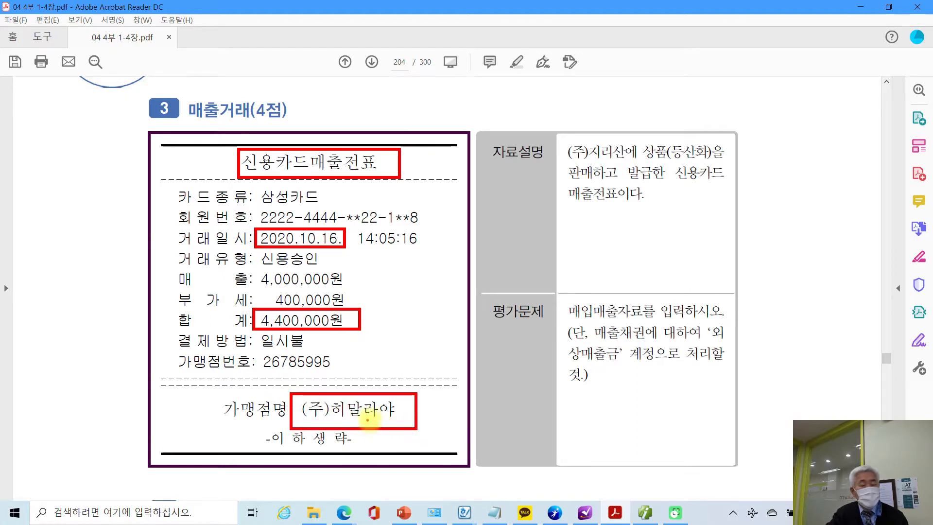
key("ctrl+z")
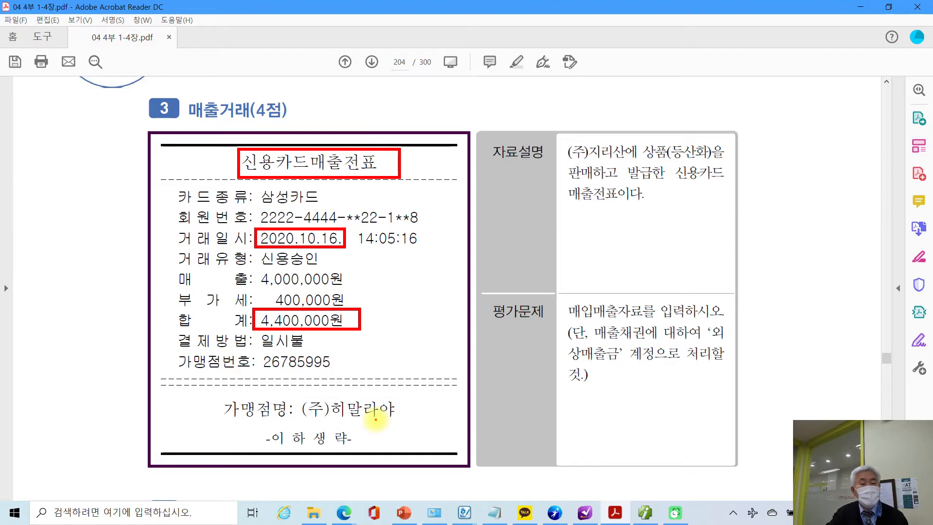
left_click_drag(253, 179, 336, 212)
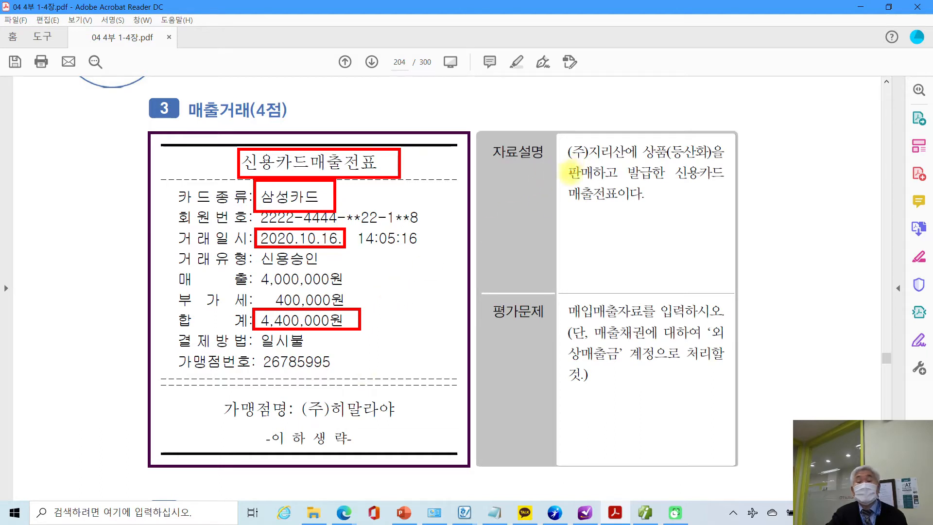
Step: Mark (주)지리산, the 외상매출금 instruction and 삼성카드 in red, write a 4 beneath the 자료설명 text, and clear all the marks
mouse_move(566, 166)
left_mouse_down()
mouse_move(637, 165)
mouse_move(639, 138)
mouse_move(564, 135)
mouse_move(569, 163)
left_mouse_up()
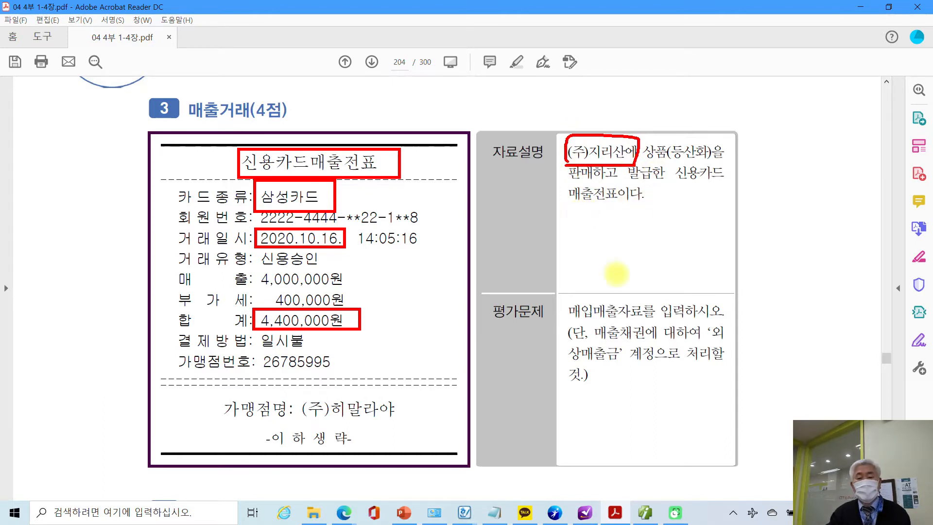
left_click_drag(573, 322, 709, 322)
left_click_drag(596, 341, 731, 341)
left_click_drag(566, 362, 626, 363)
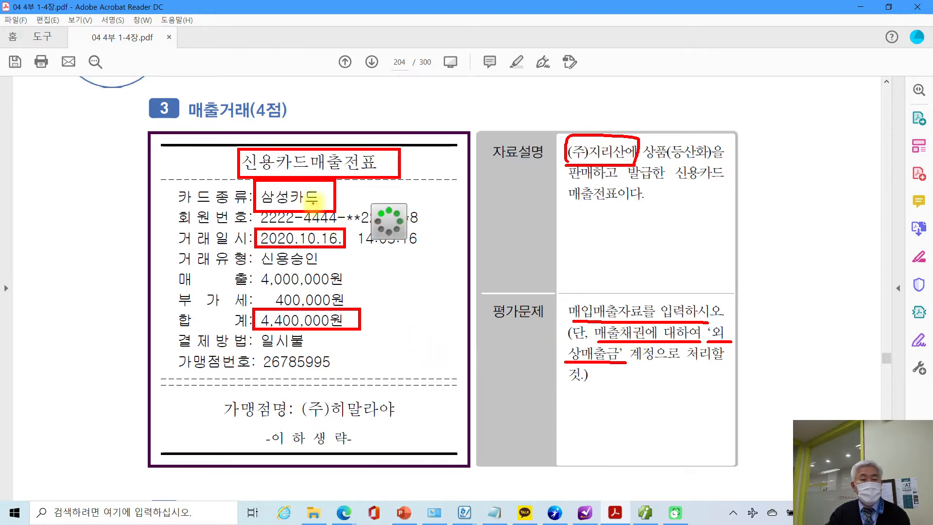
left_click_drag(332, 193, 347, 193)
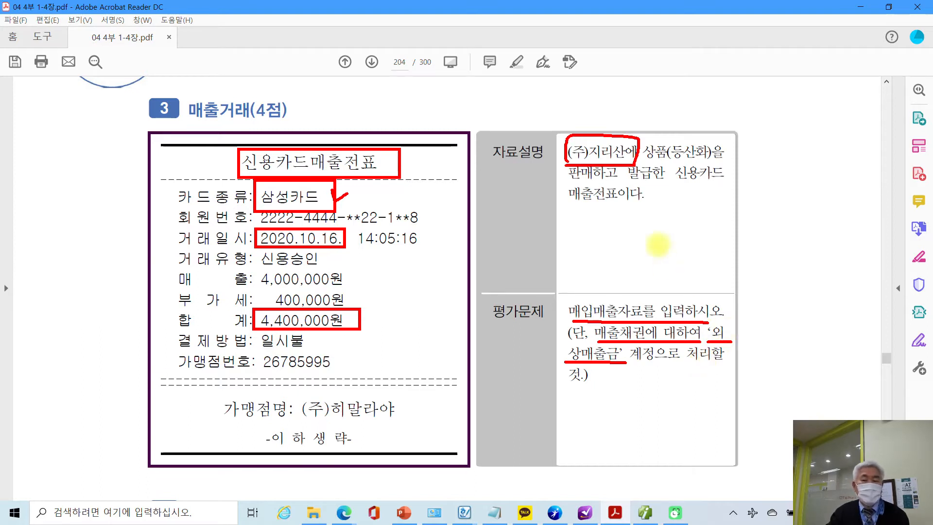
mouse_move(658, 213)
left_mouse_down()
mouse_move(638, 238)
mouse_move(667, 239)
mouse_move(656, 252)
left_mouse_up()
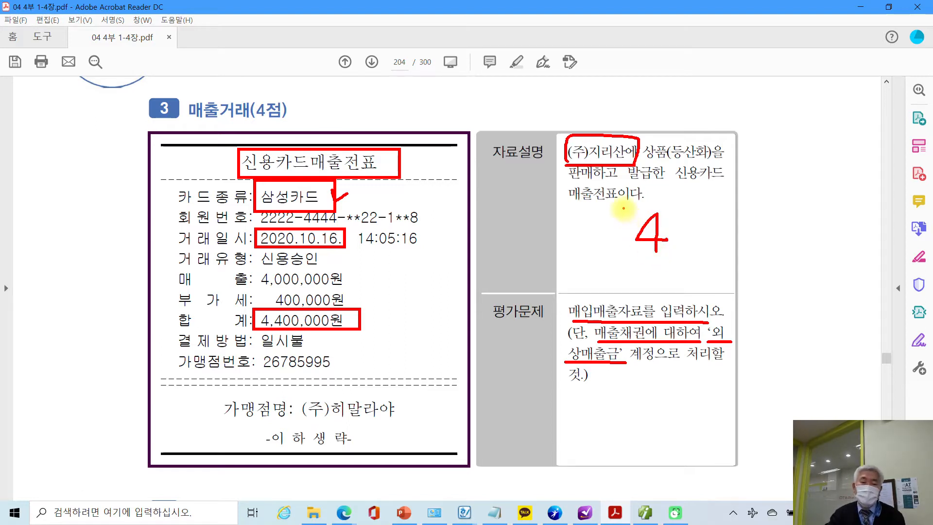
left_click_drag(725, 327, 733, 325)
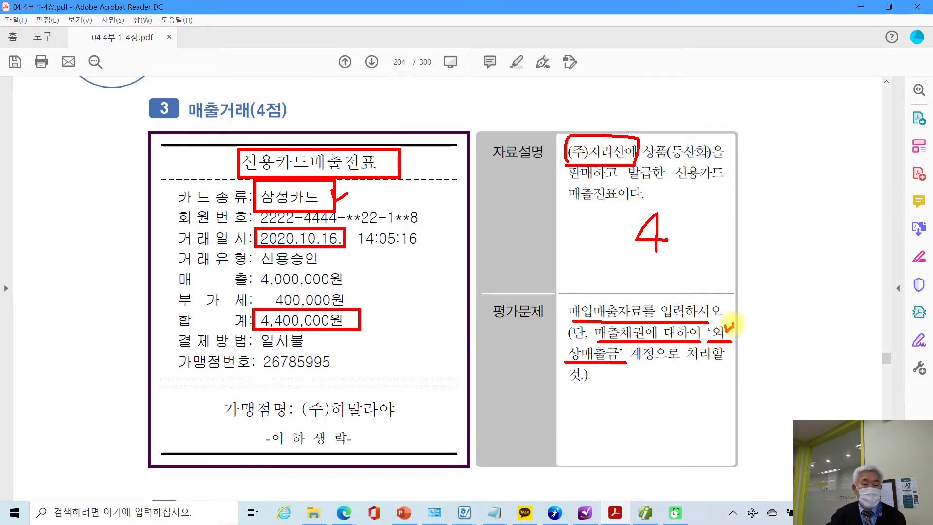
key("Escape")
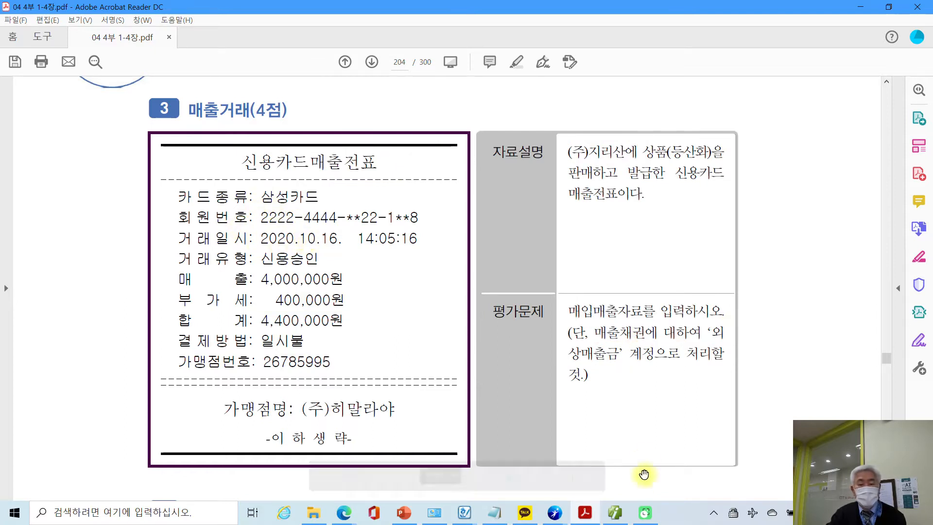
Step: Switch to 매입매출전표입력 in the accounting program and start an October 16 sales row of type 17, 카과
left_click(615, 510)
left_click(176, 91)
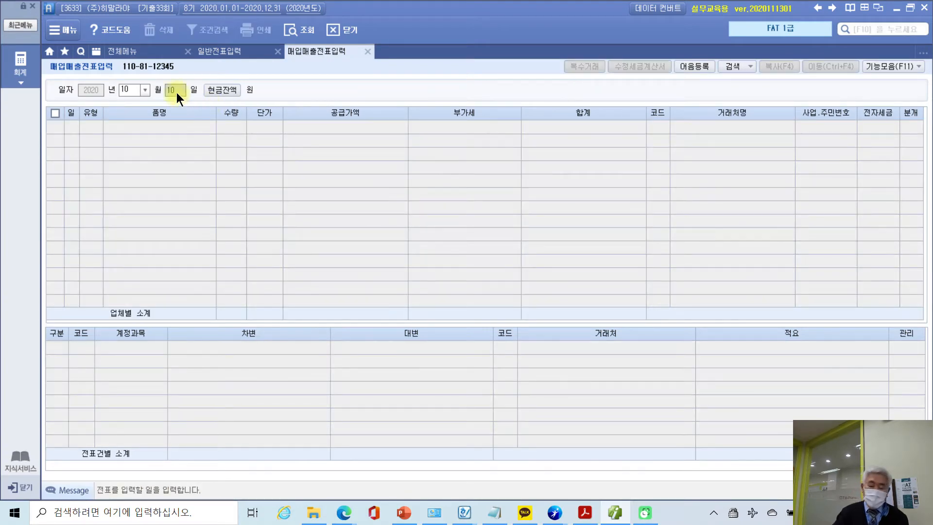
type("16")
key("Return")
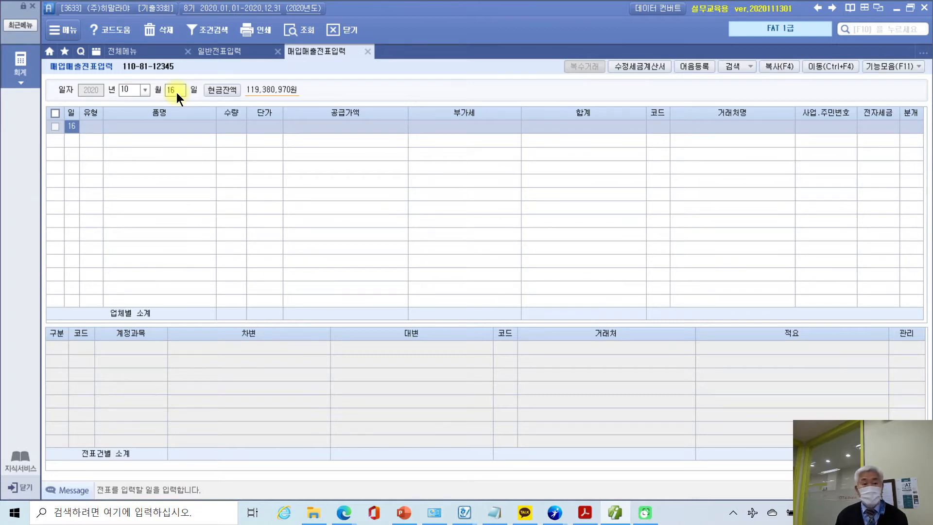
key("Return")
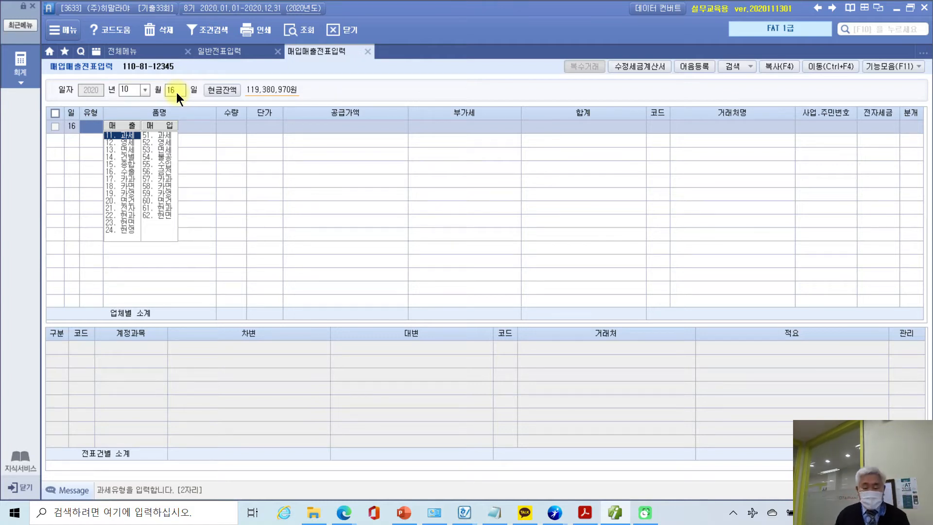
type("17")
key("Return")
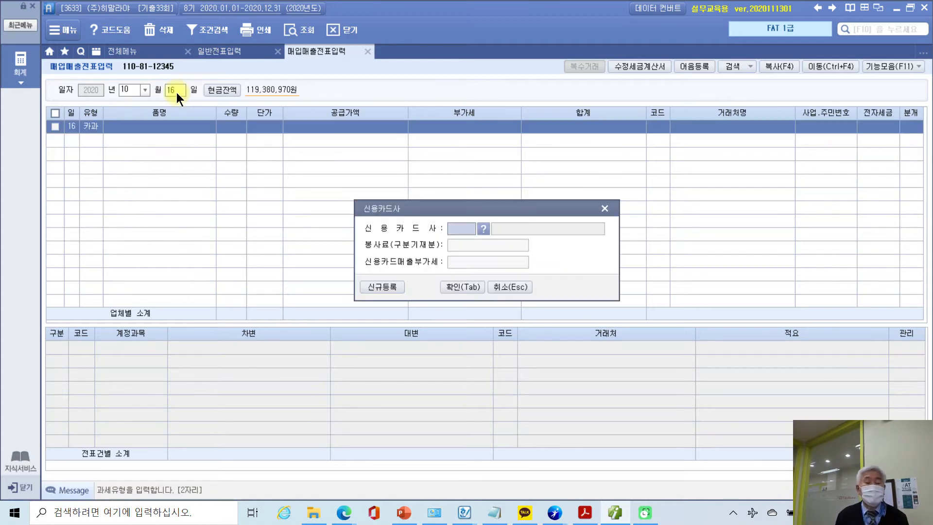
Step: Choose 삼성카드 (99601) as the sale's 신용카드사
left_click(482, 229)
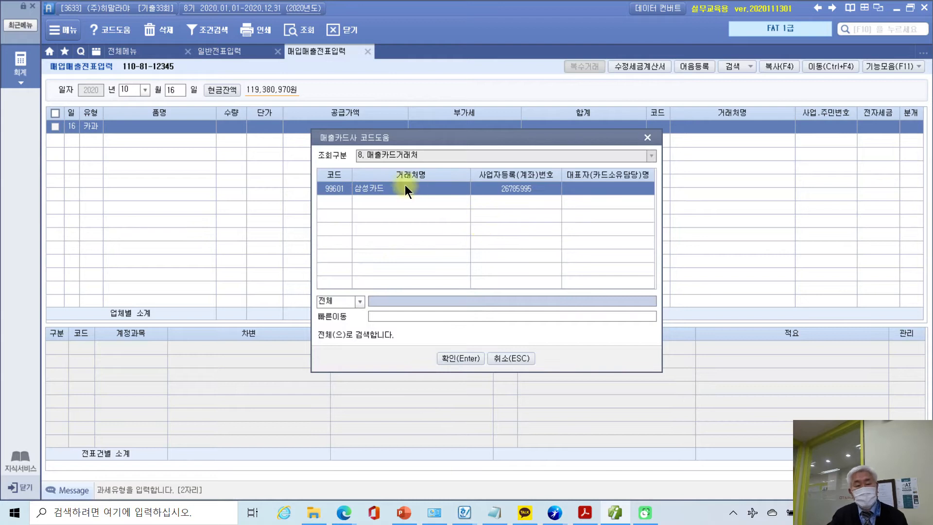
left_click(448, 359)
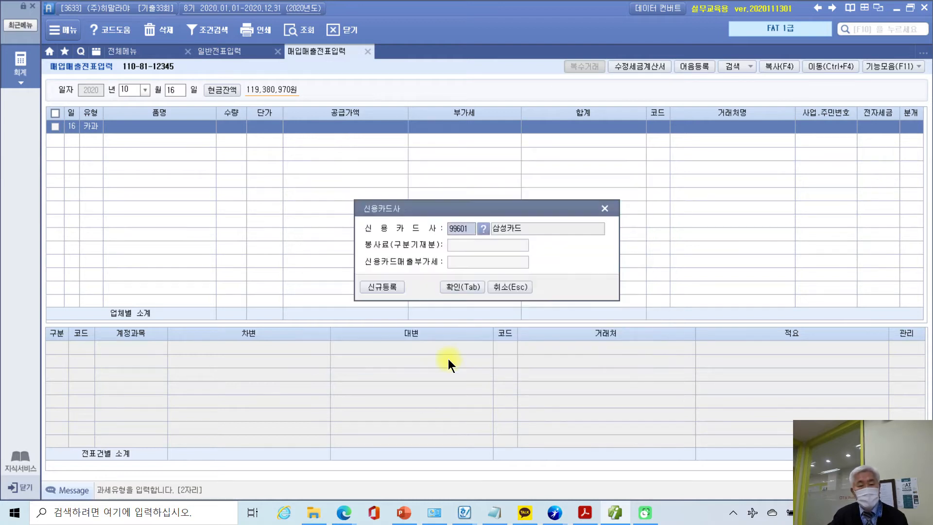
left_click(456, 287)
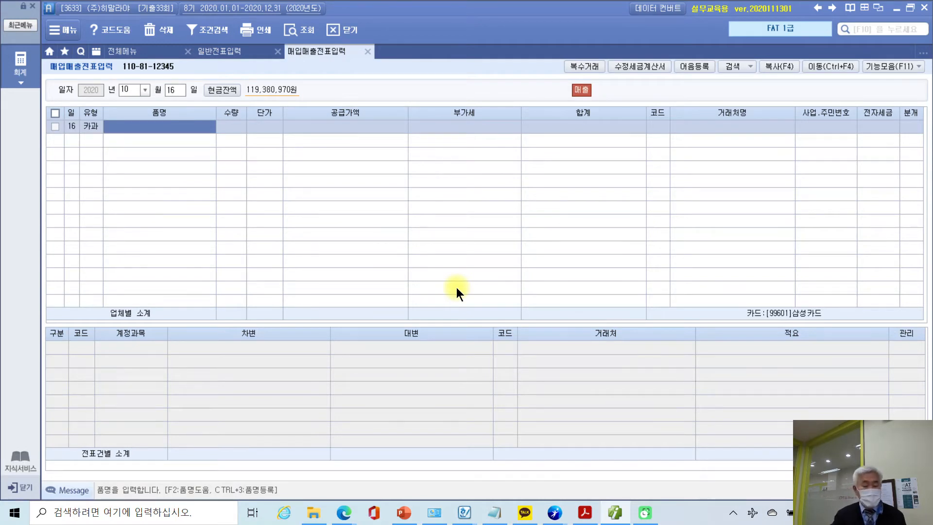
Step: Enter 등산화 as the item, leave quantity and unit price blank, and enter 4,400,000 as the 공급가액, accepting the calculated 부가세
type("등산")
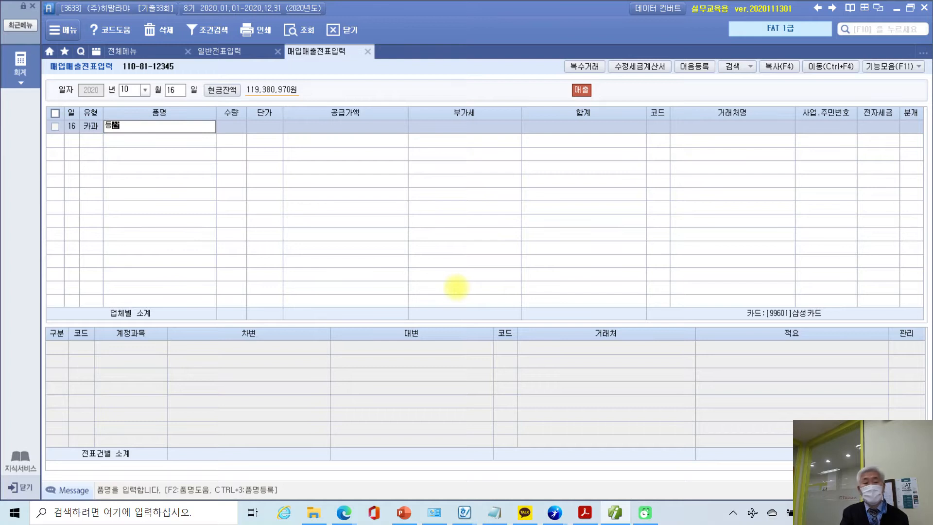
type("화")
key("Return")
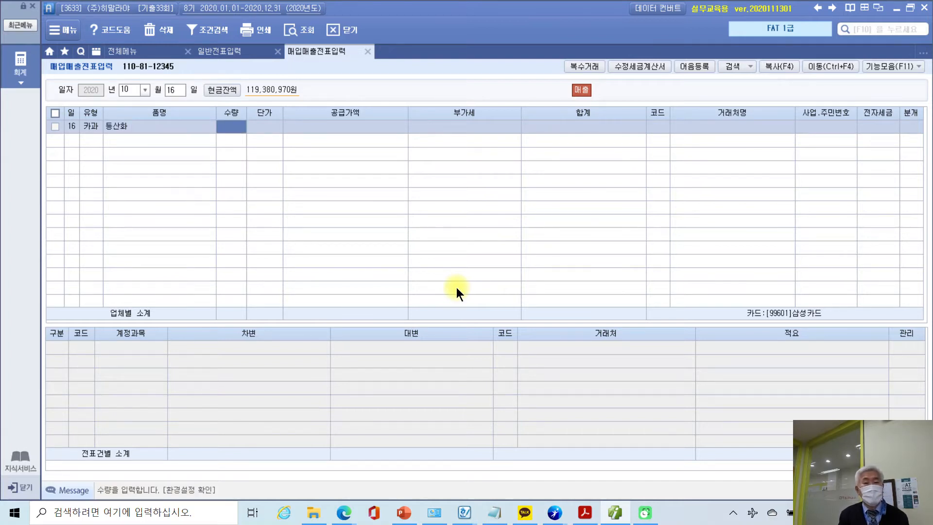
key("Return")
key("Return")
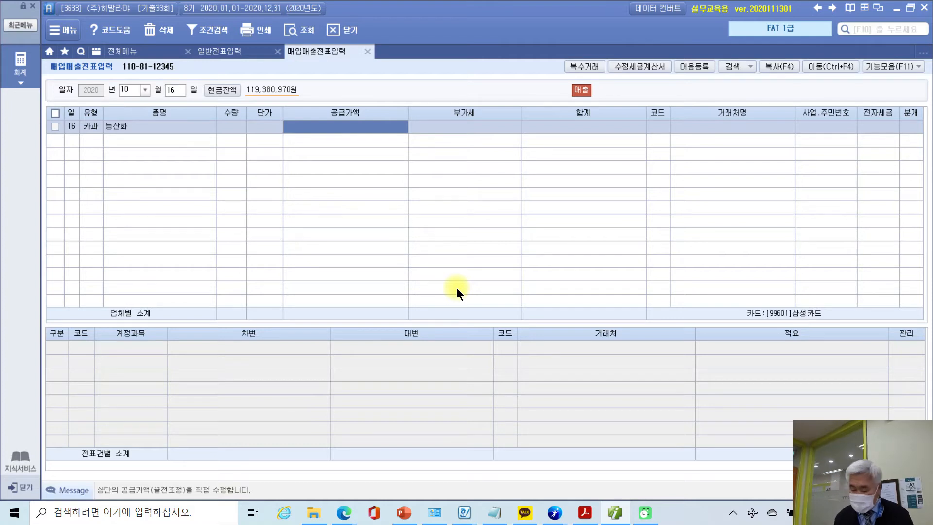
type("4400000")
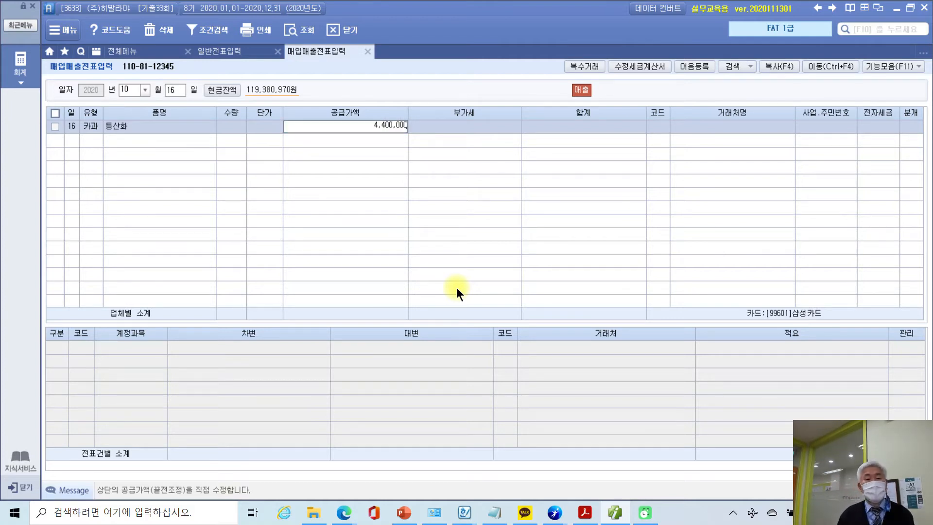
key("Return")
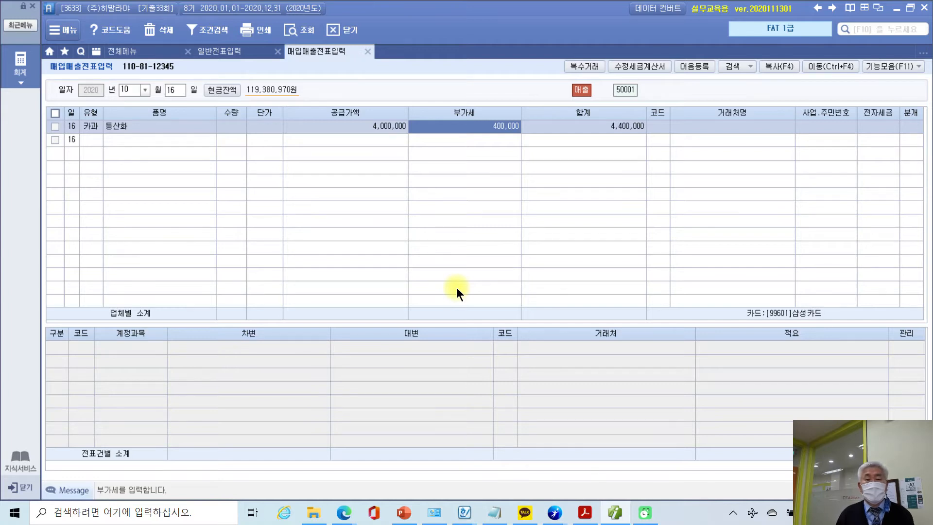
key("Return")
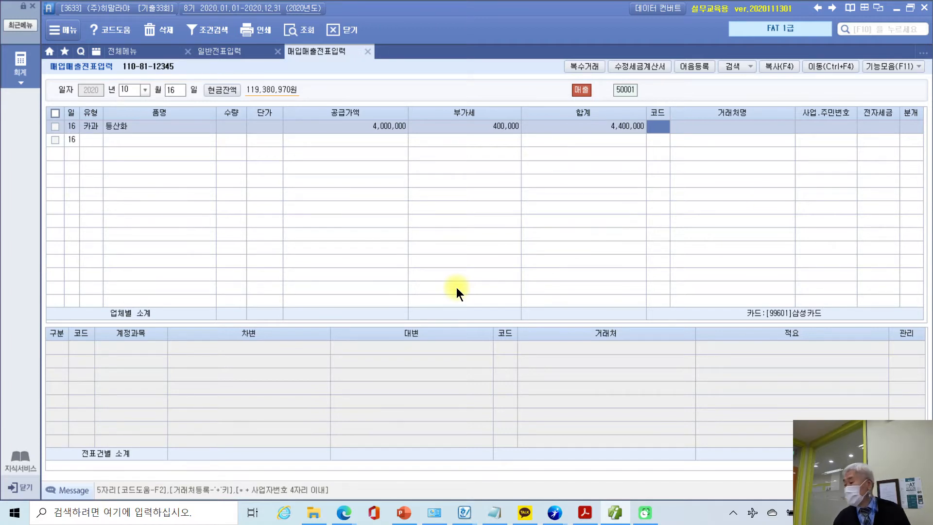
Step: Look up 지리 and assign (주)지리산 as the sale's 거래처
type("지리")
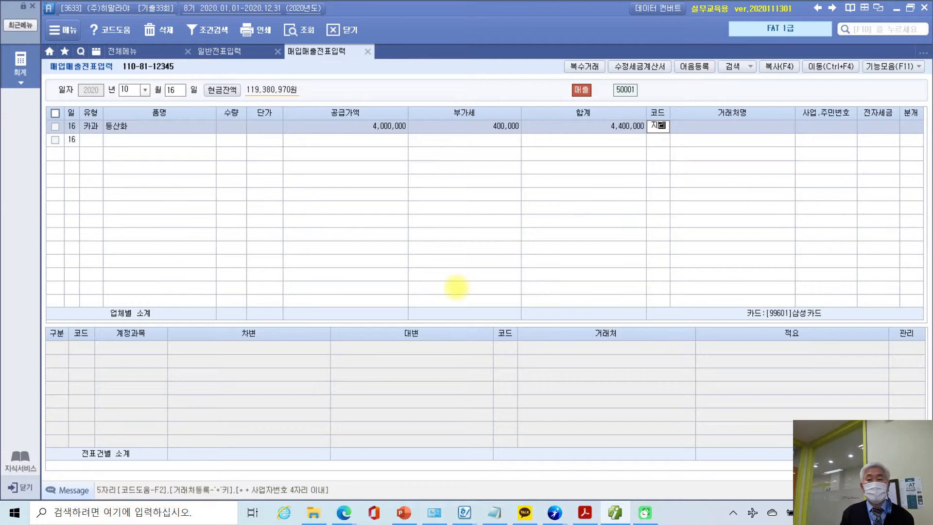
key("Return")
key("Return")
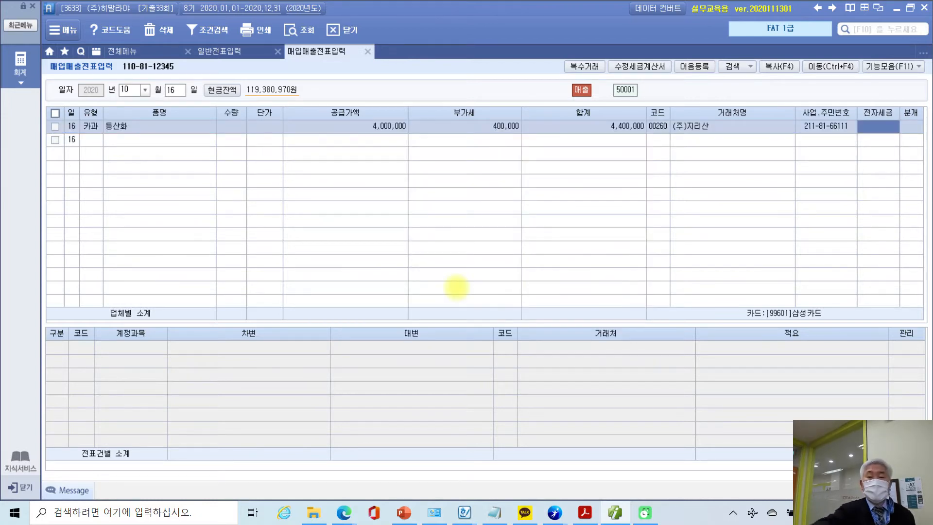
Step: Mark the (주)지리산 거래처 and the 카과 type in red on the October 16 row, and clear the marks
mouse_move(664, 116)
left_mouse_down()
mouse_move(662, 152)
mouse_move(746, 108)
mouse_move(656, 114)
left_mouse_up()
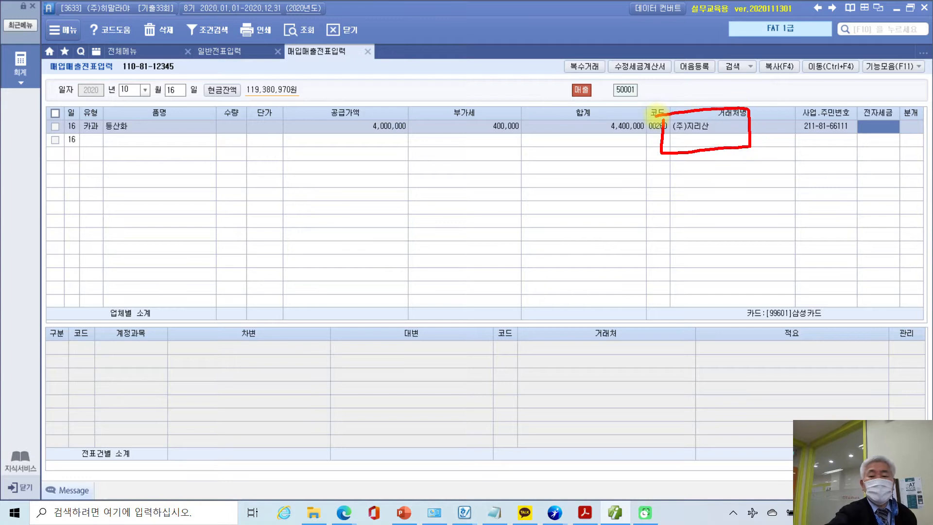
mouse_move(712, 141)
left_mouse_down()
mouse_move(680, 178)
mouse_move(720, 174)
left_mouse_up()
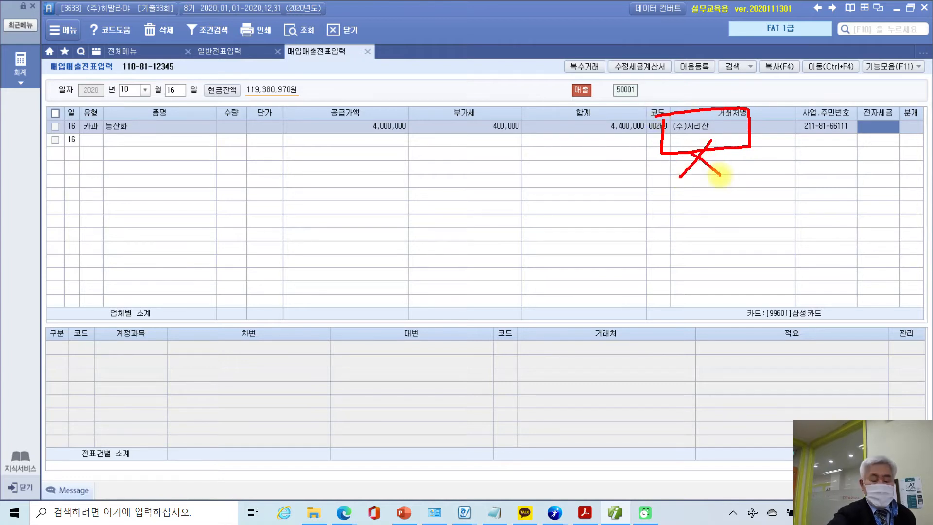
key("ctrl+z")
key("ctrl+z")
mouse_move(695, 179)
left_mouse_down()
mouse_move(679, 167)
mouse_move(711, 139)
left_mouse_up()
mouse_move(80, 119)
left_mouse_down()
mouse_move(107, 156)
mouse_move(93, 170)
left_mouse_up()
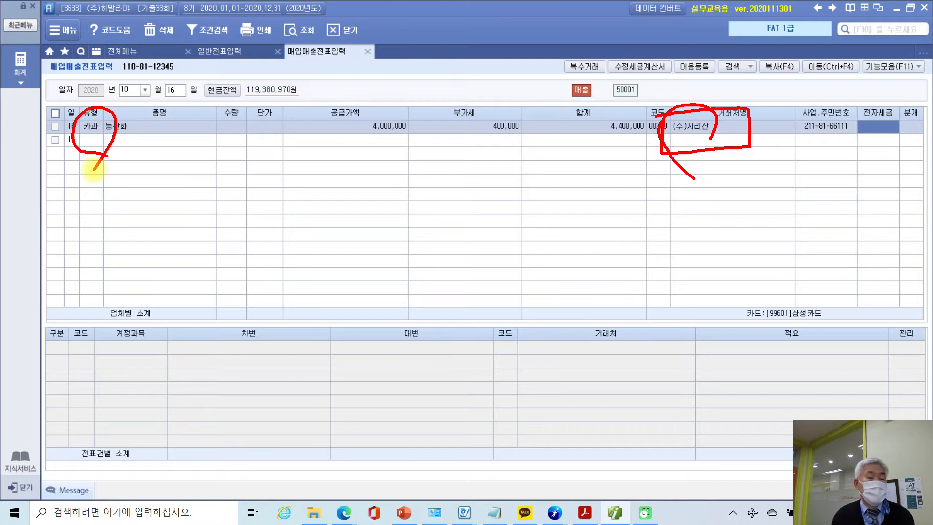
key("Escape")
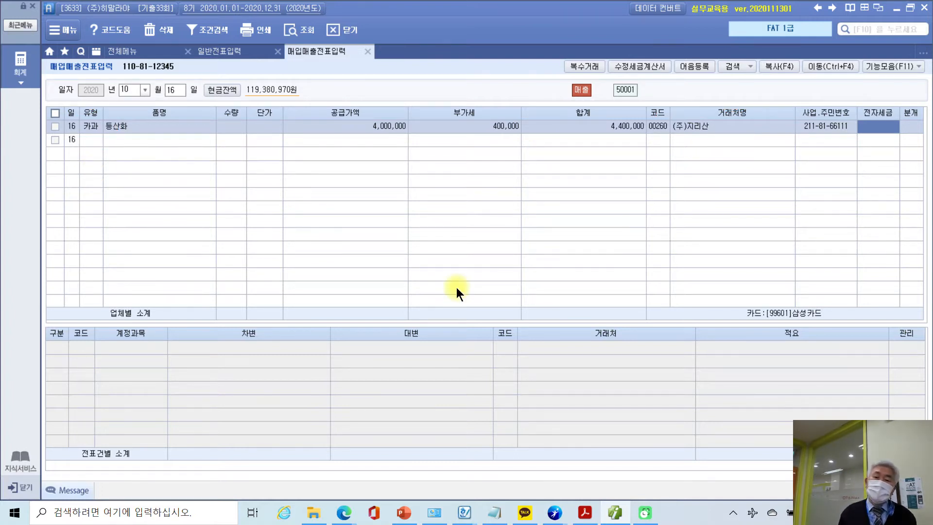
Step: Leave 전자세금 blank, circle the 4:카드 option in red, and set the row's 분개 to 4, 카드
key("Return")
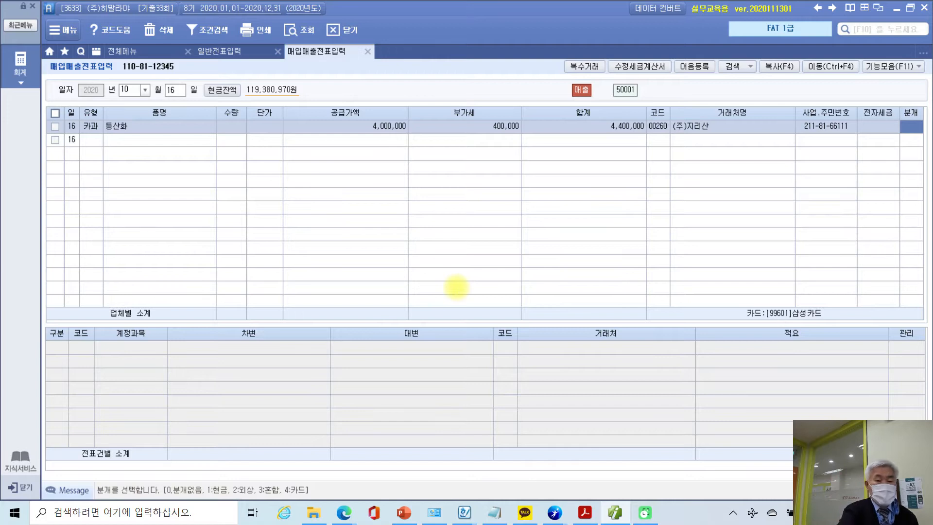
mouse_move(287, 463)
left_mouse_down()
mouse_move(270, 502)
mouse_move(321, 474)
mouse_move(281, 465)
left_mouse_up()
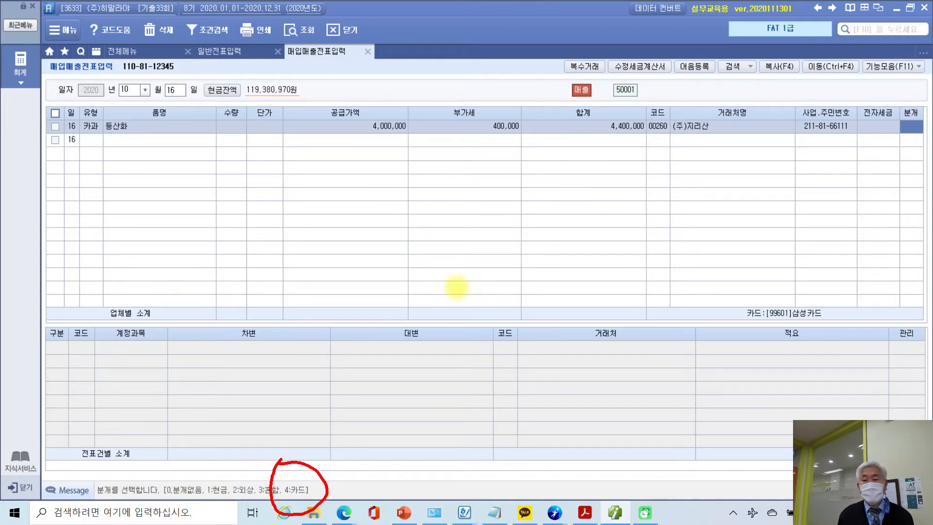
type("4")
key("Return")
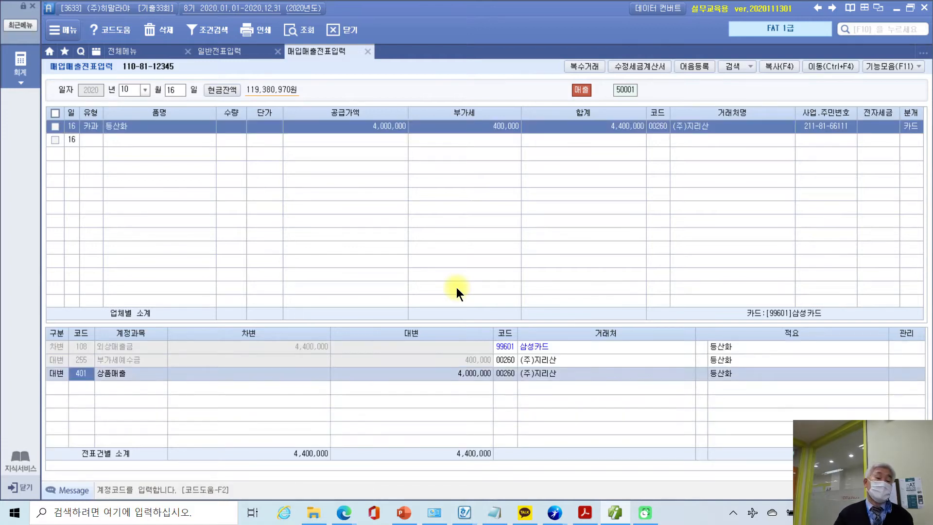
Step: Check the journal entry's 외상매출금 line, marking its account name, debit amount and 삼성카드 거래처 in red, and clear the marks
left_click(120, 347)
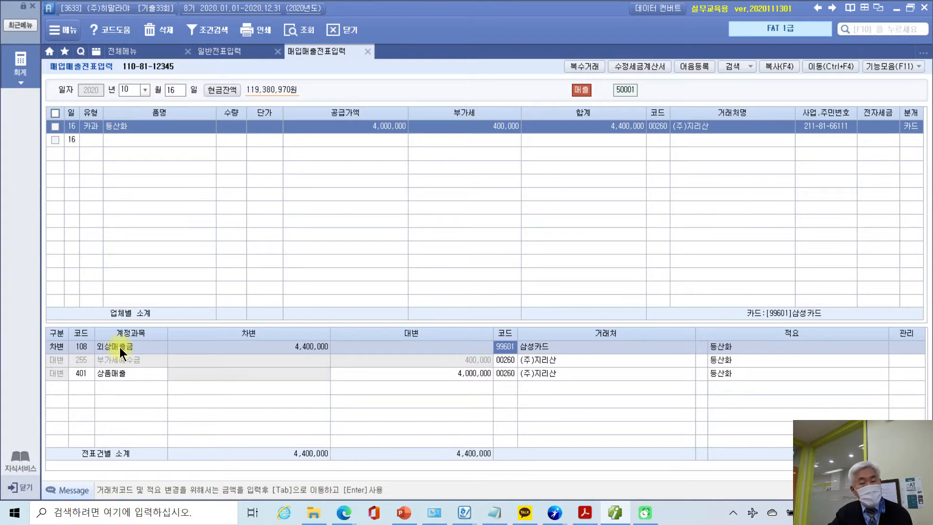
key("Return")
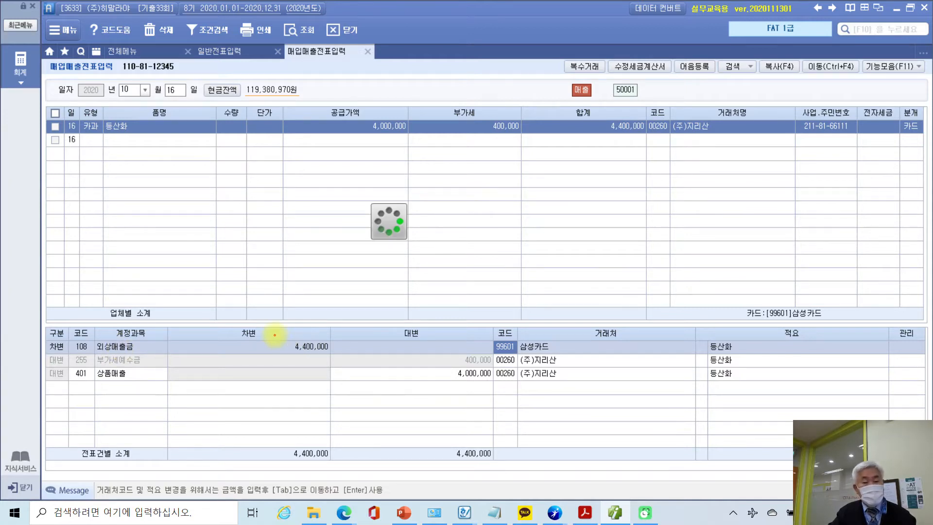
left_click_drag(275, 335, 347, 360)
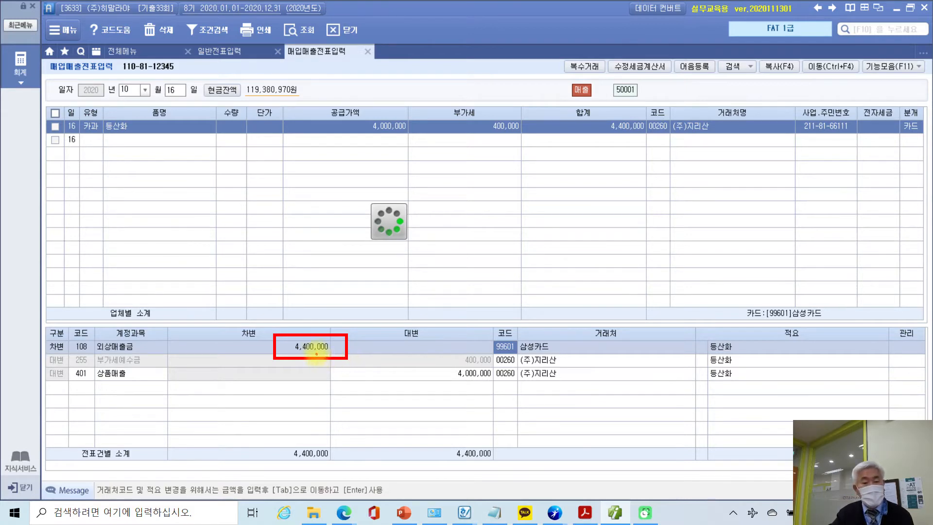
left_click_drag(96, 353, 160, 354)
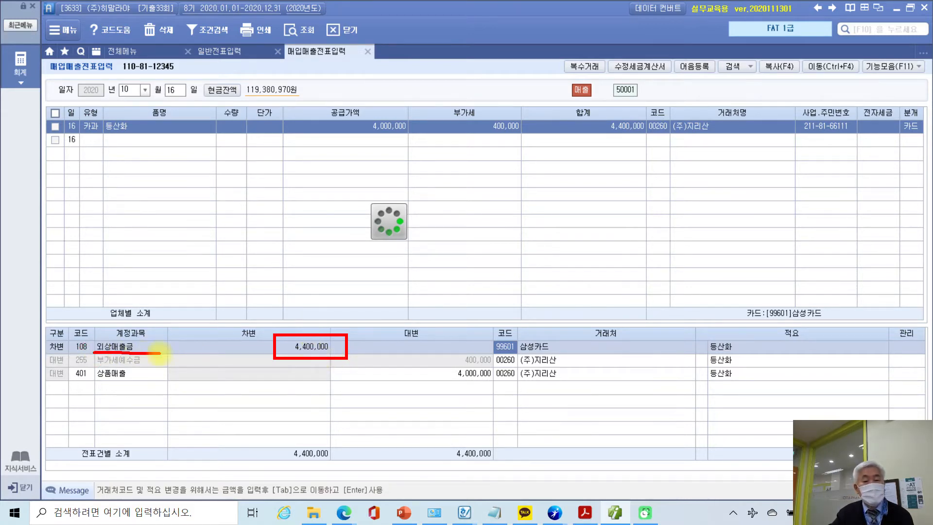
mouse_move(480, 333)
left_mouse_down()
mouse_move(581, 357)
mouse_move(574, 349)
mouse_move(588, 336)
left_mouse_up()
key("Escape")
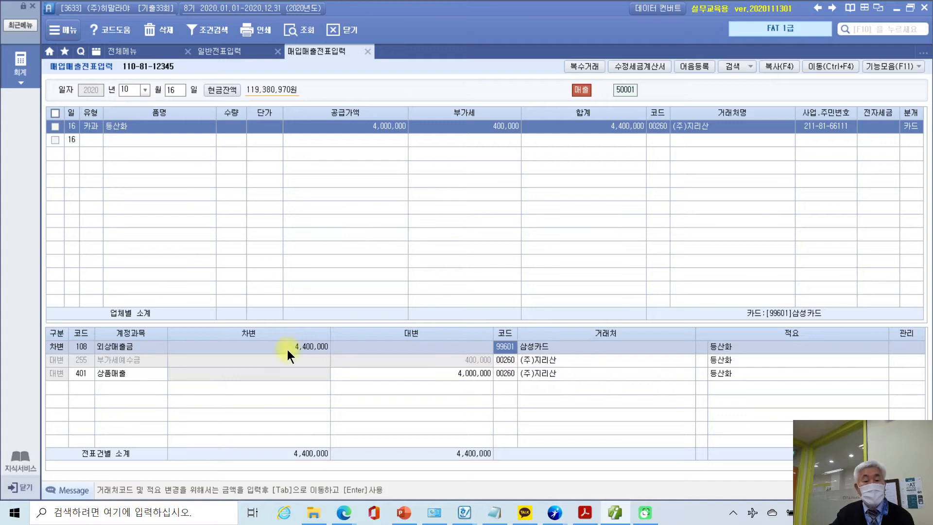
Step: Check the 부가세예수금 and 상품매출 lines of the card sale's journal entry
left_click(151, 360)
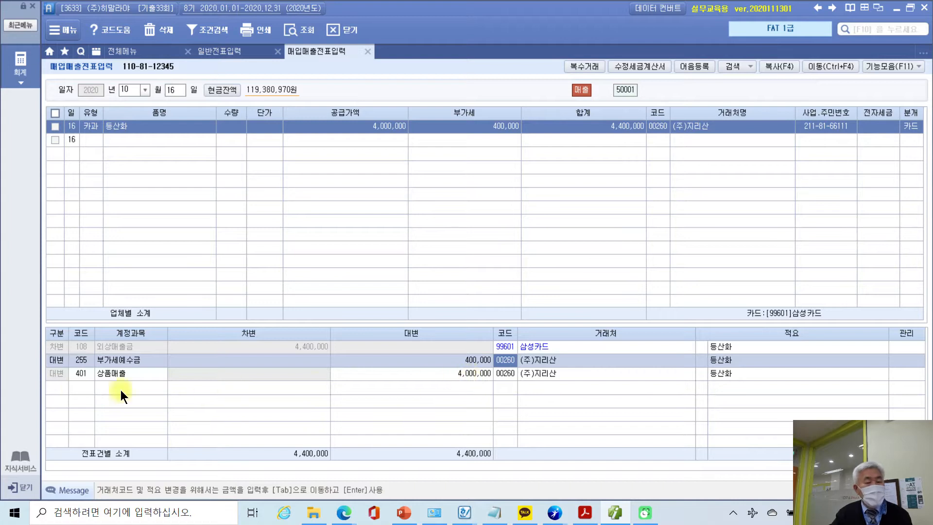
left_click(89, 374)
left_click(430, 372)
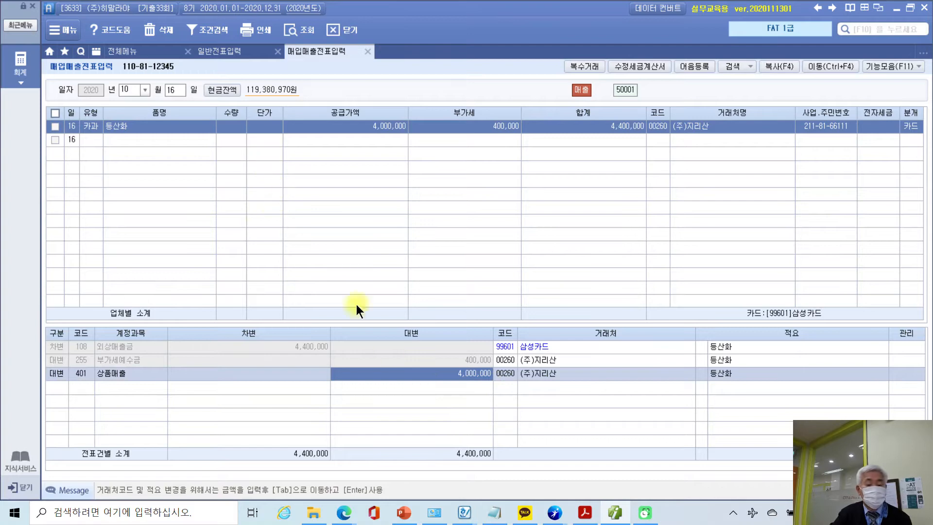
Step: Switch to the Acrobat Reader PDF, go to problem 4, 매출거래(3점), box the 수정전자세금계산서 title in red, and clear the box
left_click(585, 512)
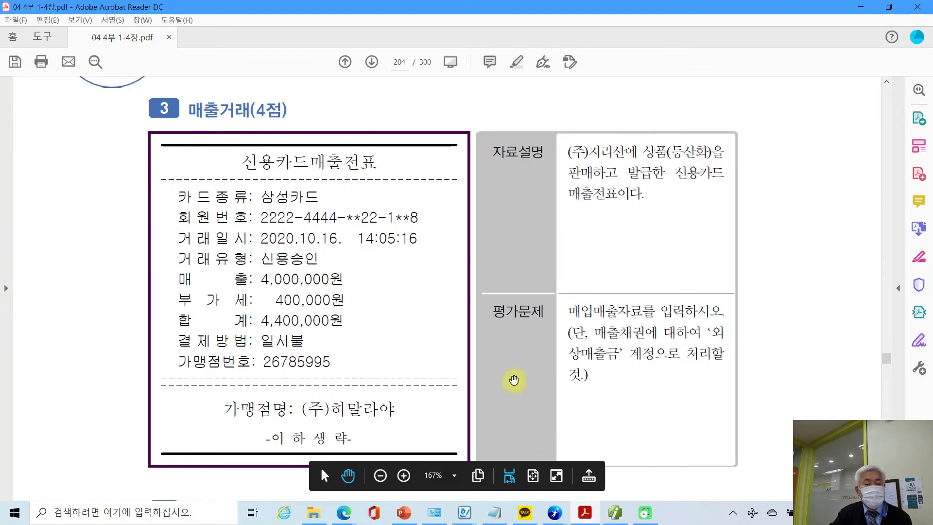
scroll(513, 377, "down", 7)
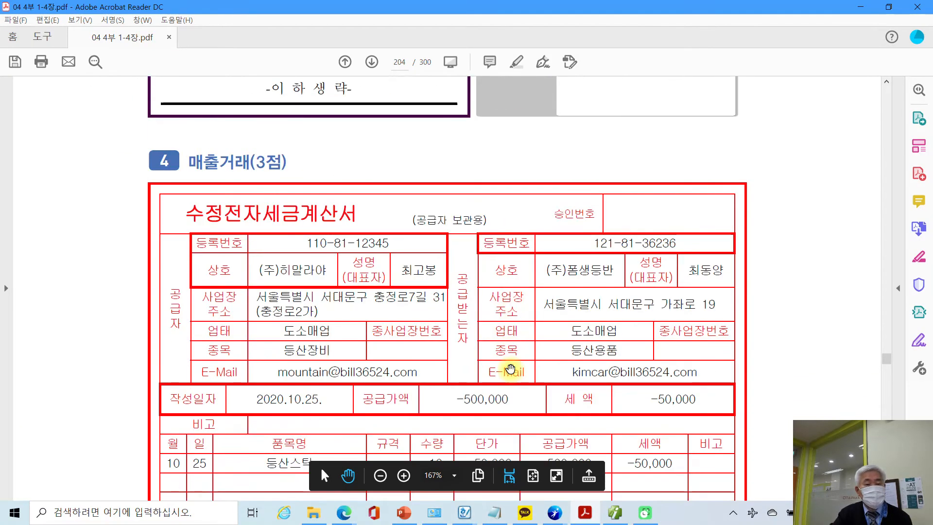
scroll(511, 369, "down", 1)
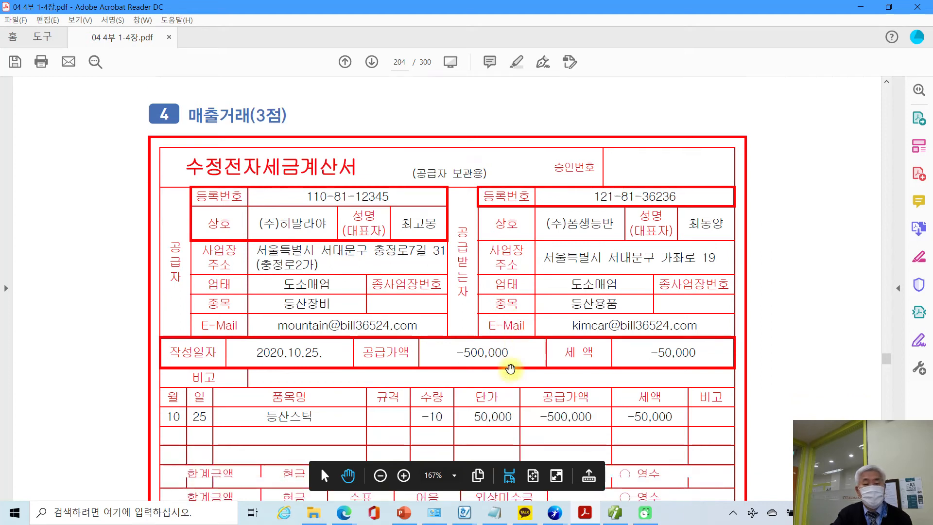
scroll(511, 370, "down", 1)
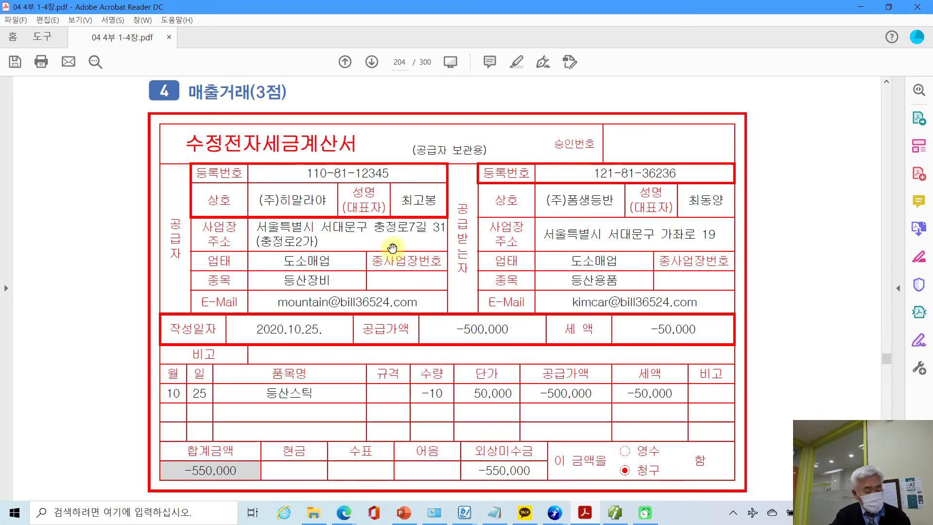
left_click_drag(180, 127, 371, 158)
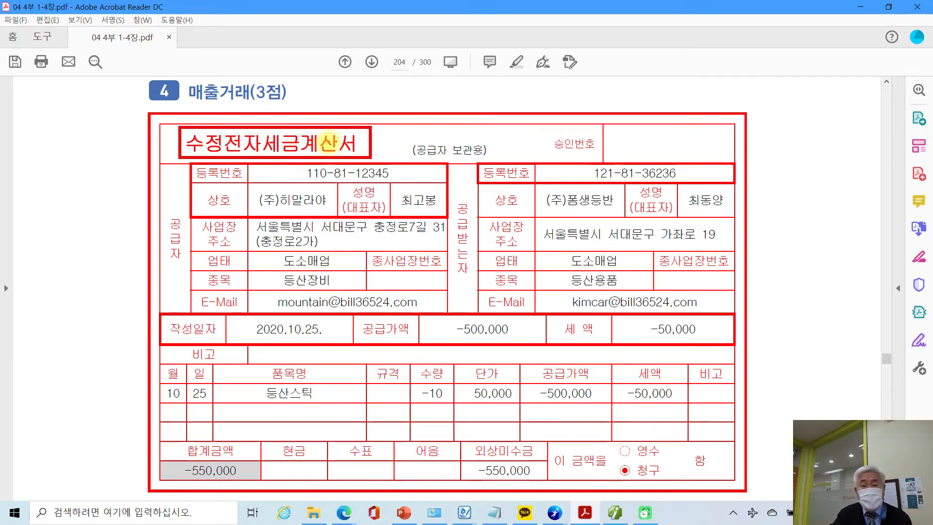
key("Escape")
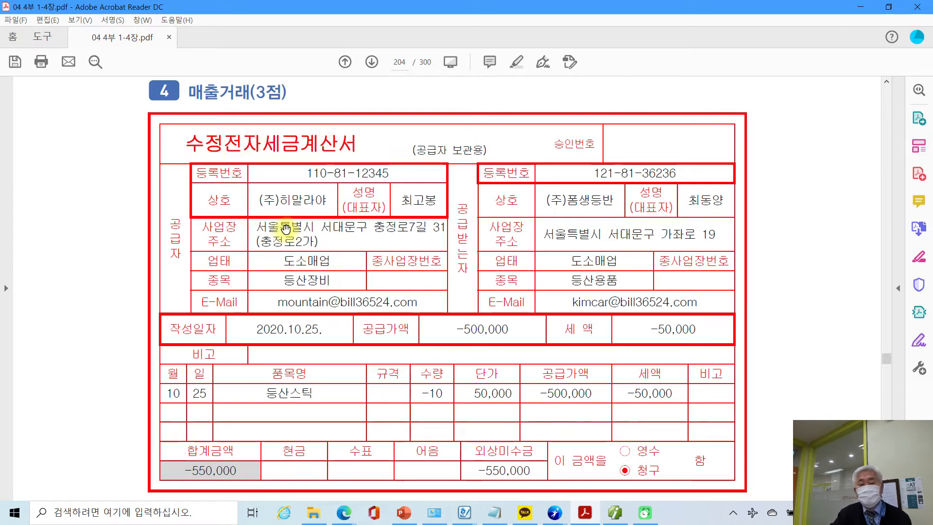
Step: Read problem 4's 자료설명, boxing it in red, circling 외상대금과 상계 and writing a red 2 beside it
scroll(285, 229, "down", 2)
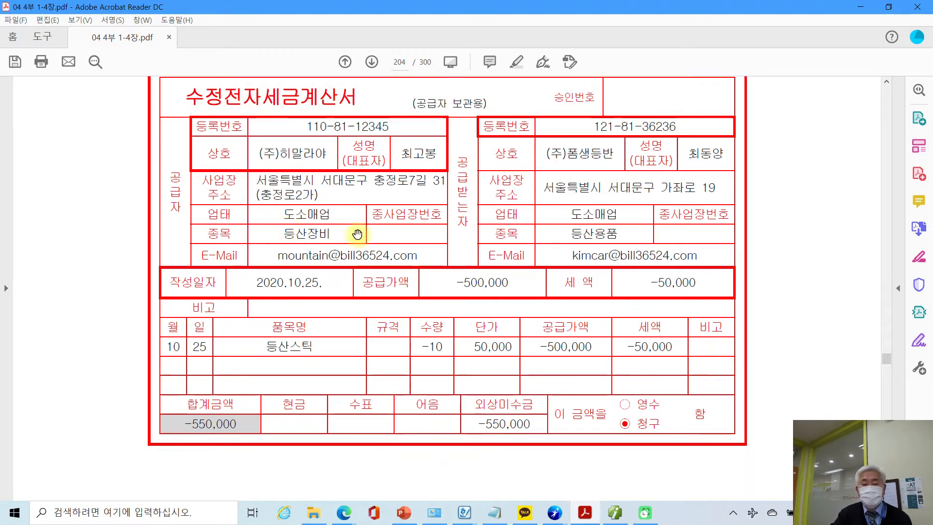
scroll(329, 349, "down", 6)
scroll(329, 349, "down", 17)
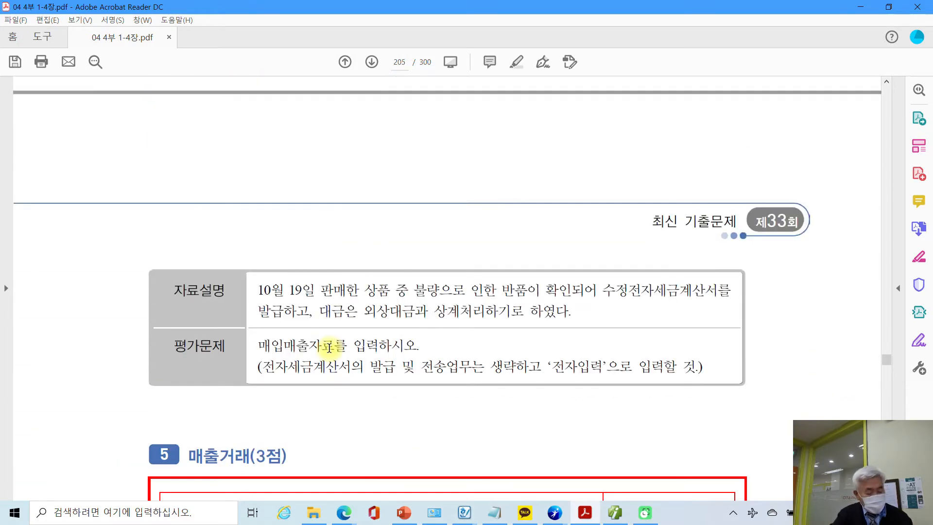
mouse_move(157, 256)
left_mouse_down()
mouse_move(179, 282)
mouse_move(730, 329)
left_mouse_up()
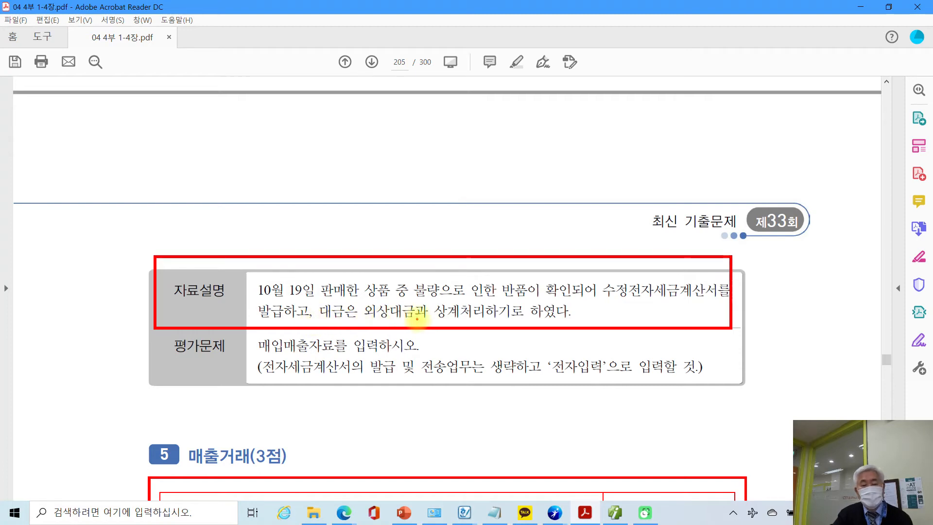
mouse_move(383, 310)
left_mouse_down()
mouse_move(358, 311)
mouse_move(408, 323)
mouse_move(466, 316)
mouse_move(387, 292)
left_mouse_up()
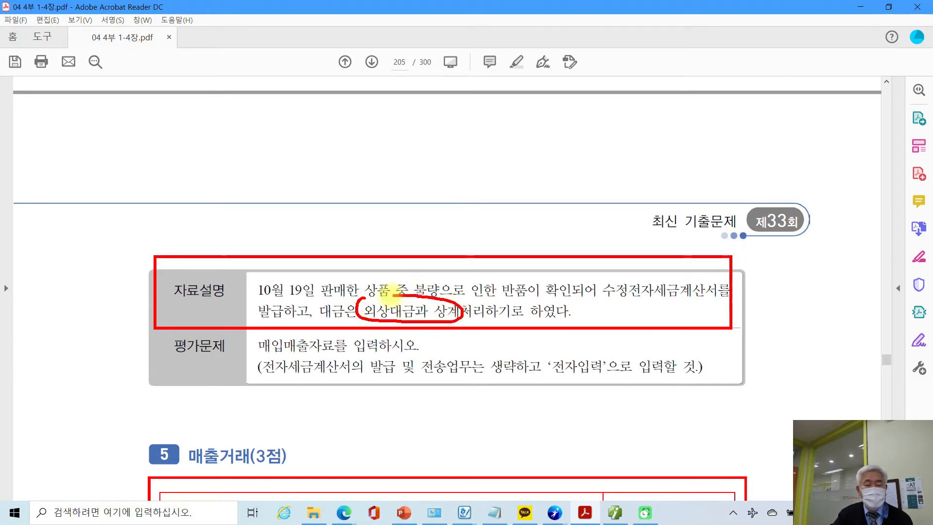
mouse_move(479, 321)
left_mouse_down()
mouse_move(496, 325)
mouse_move(485, 335)
mouse_move(502, 336)
left_mouse_up()
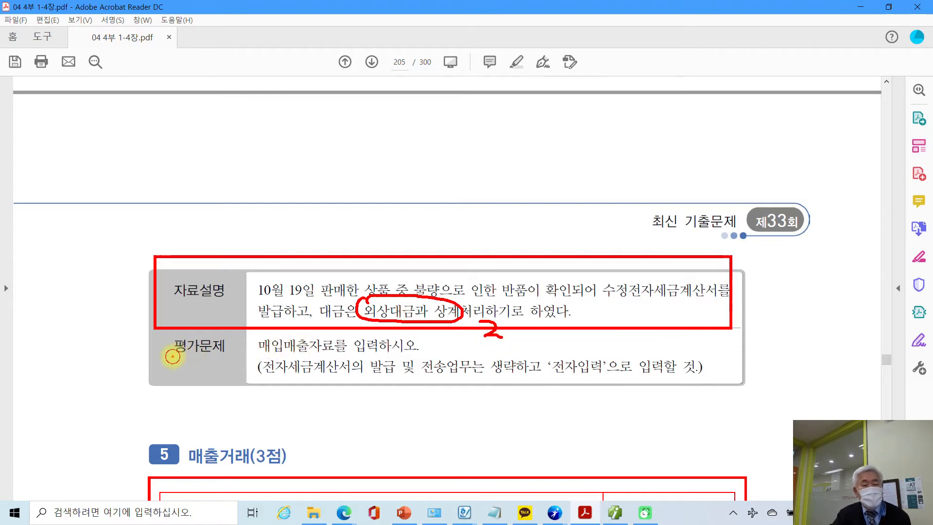
Step: Underline 평가문제 in red, circle and tick 전자입력 in its instructions, and clear all the marks
left_click_drag(173, 355, 251, 356)
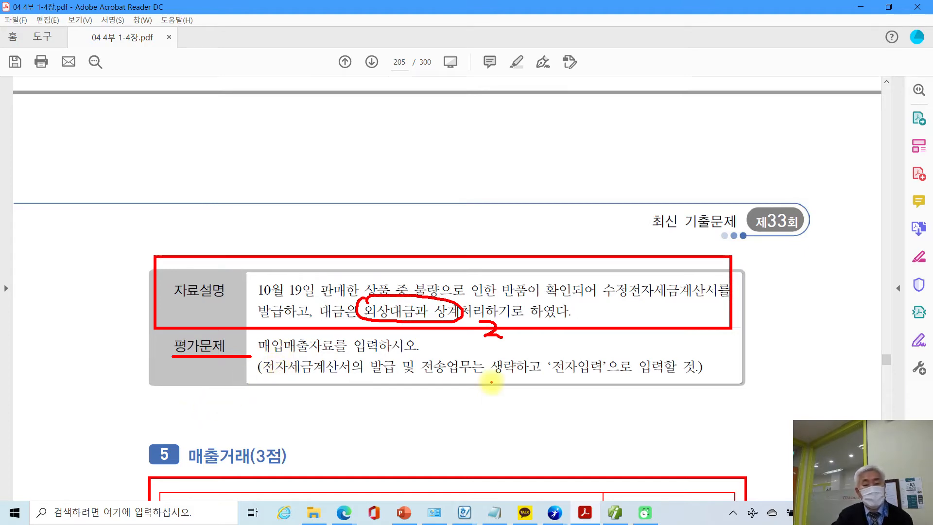
mouse_move(553, 355)
left_mouse_down()
mouse_move(595, 381)
mouse_move(604, 361)
mouse_move(559, 350)
mouse_move(555, 362)
left_mouse_up()
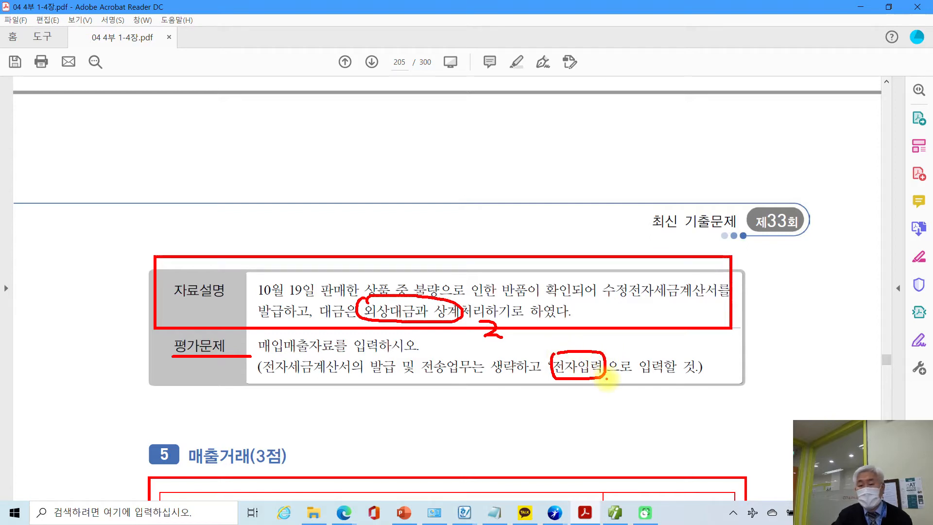
mouse_move(589, 350)
left_mouse_down()
mouse_move(584, 340)
mouse_move(597, 342)
left_mouse_up()
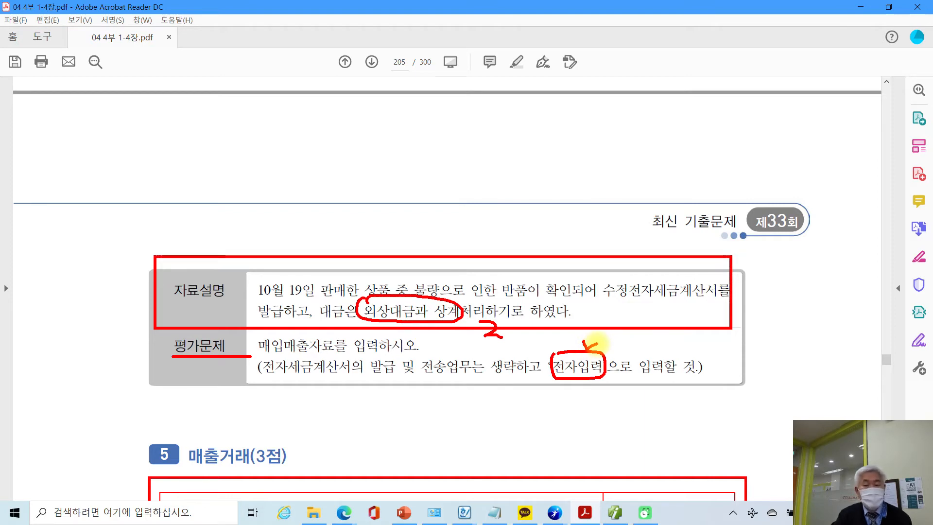
key("Escape")
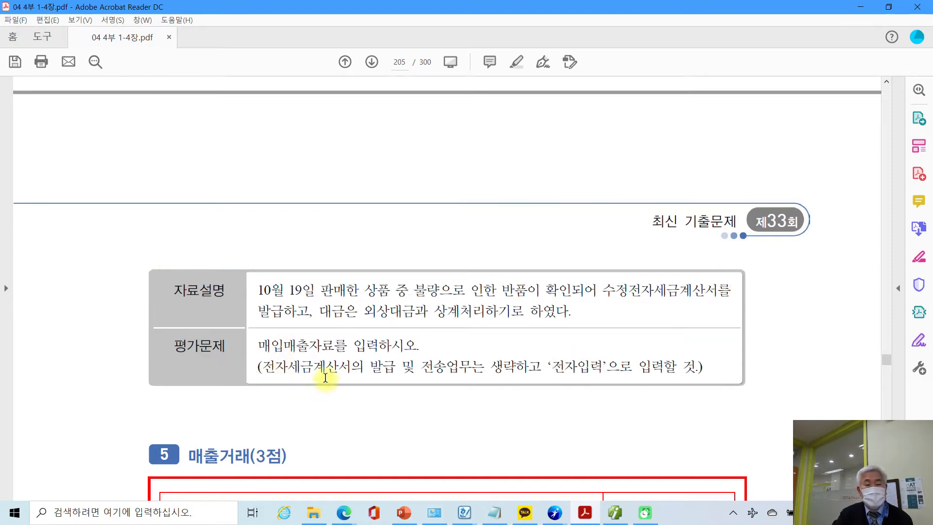
Step: Consult the 수정전자세금계산서, switch to 더존 iPlus, and start a 매입매출전표 row for October 25 with 유형 11, 과세
scroll(326, 378, "up", 10)
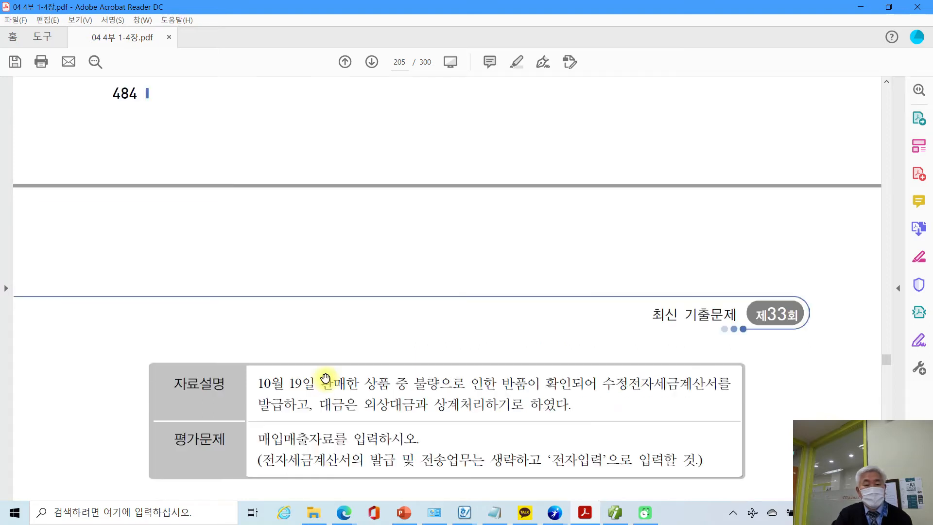
scroll(325, 378, "up", 1)
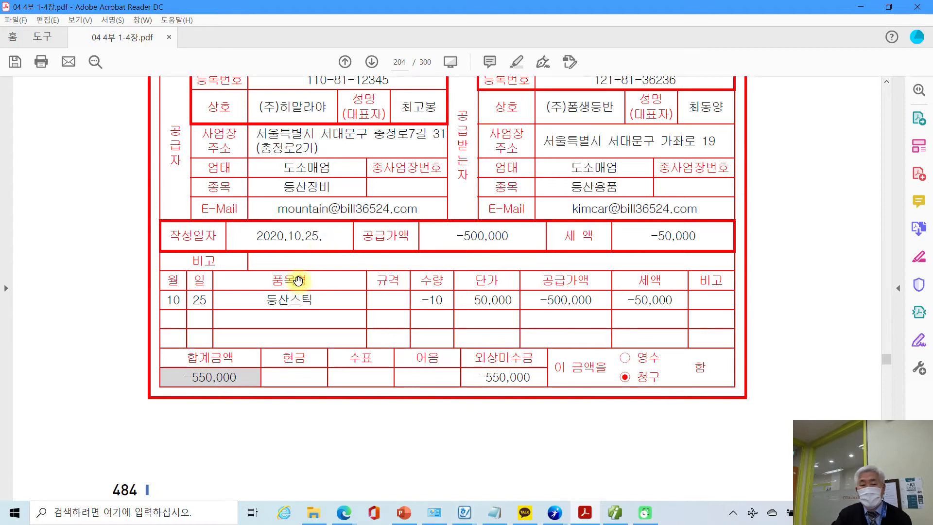
mouse_move(614, 519)
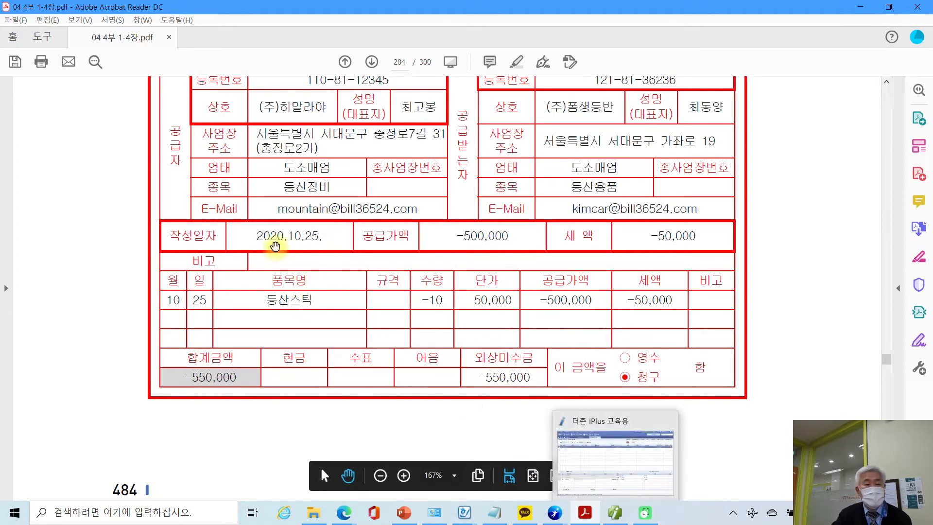
left_click(614, 518)
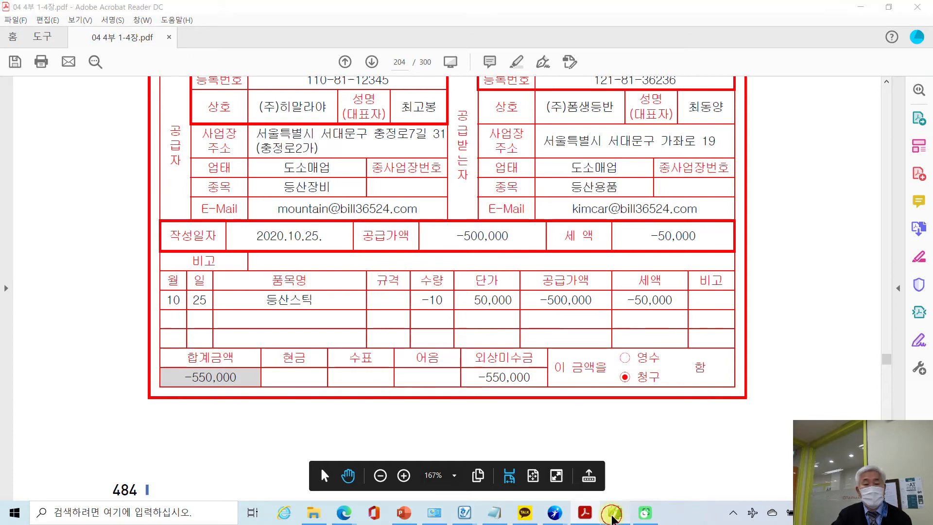
left_click(179, 92)
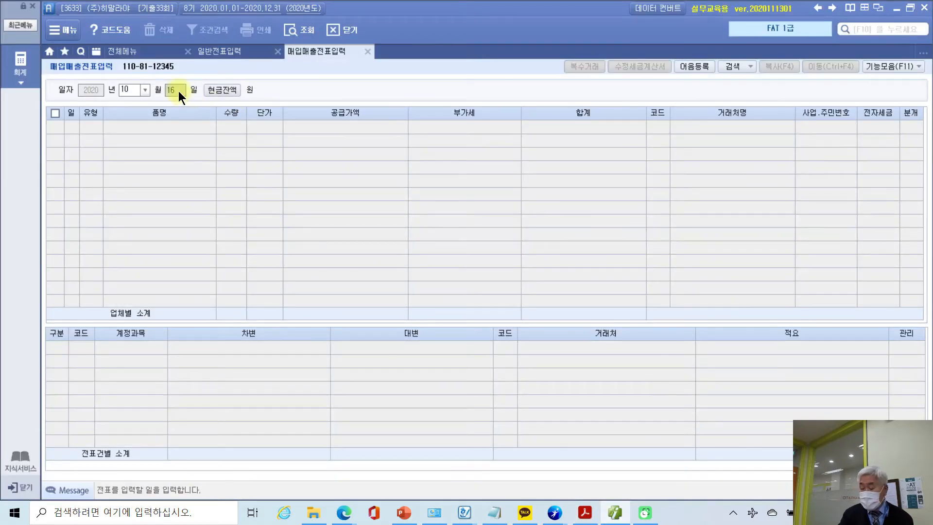
type("25")
key("Return")
key("Return")
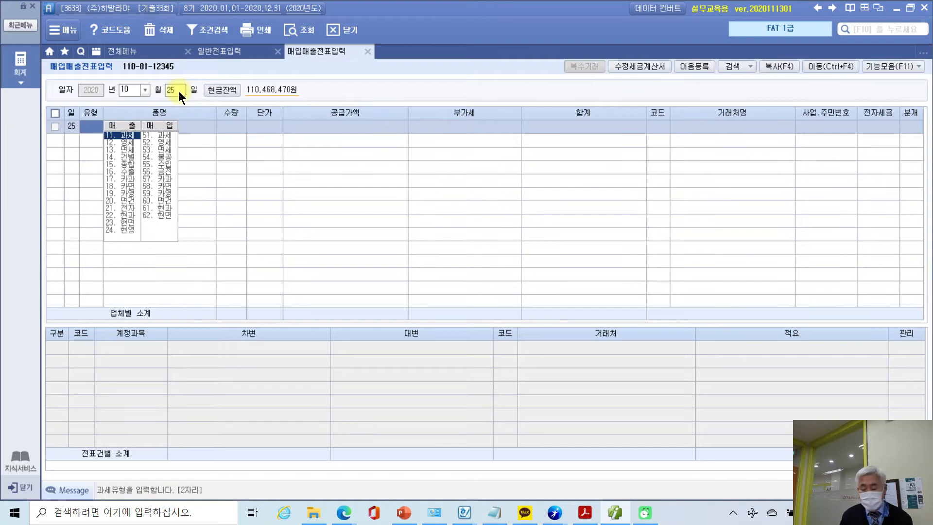
type("11")
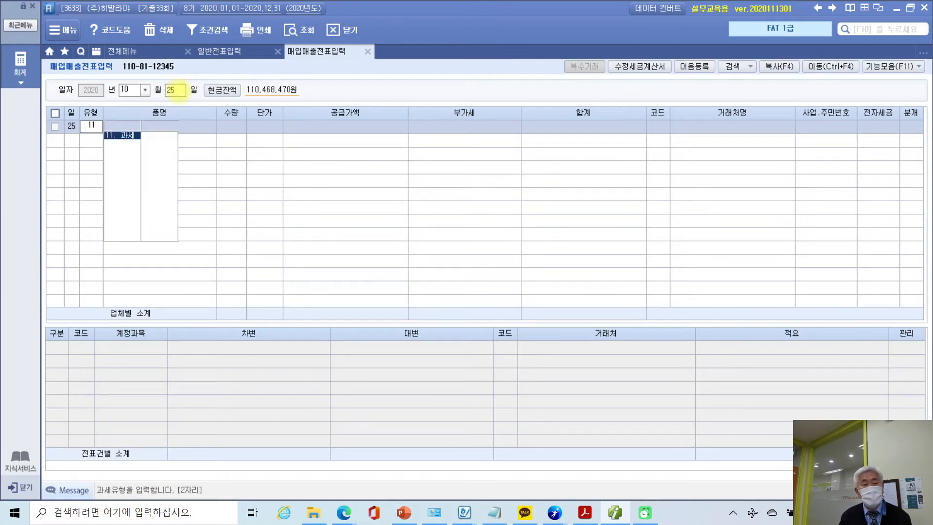
key("Return")
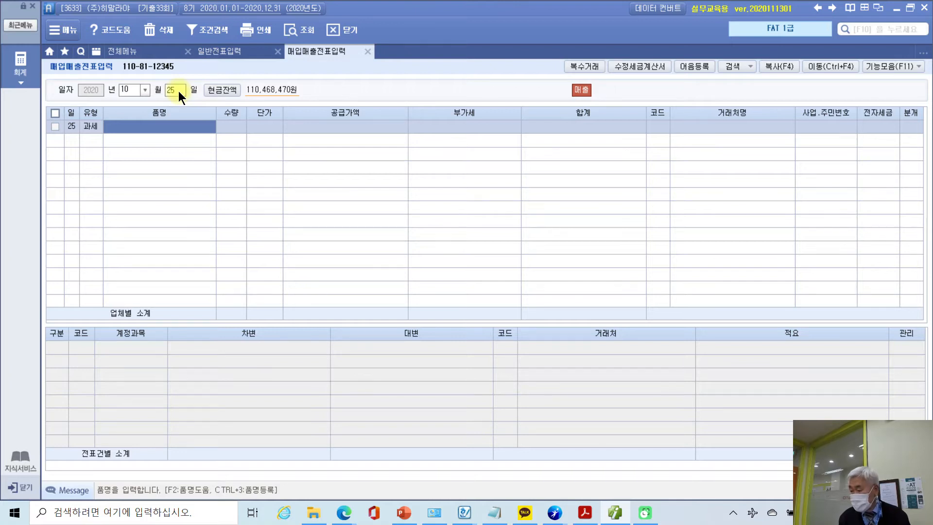
Step: Enter the returned item 등산스틱 with 수량 -10 and 단가 50,000, accepting the calculated 공급가액 and 부가세
type("등산")
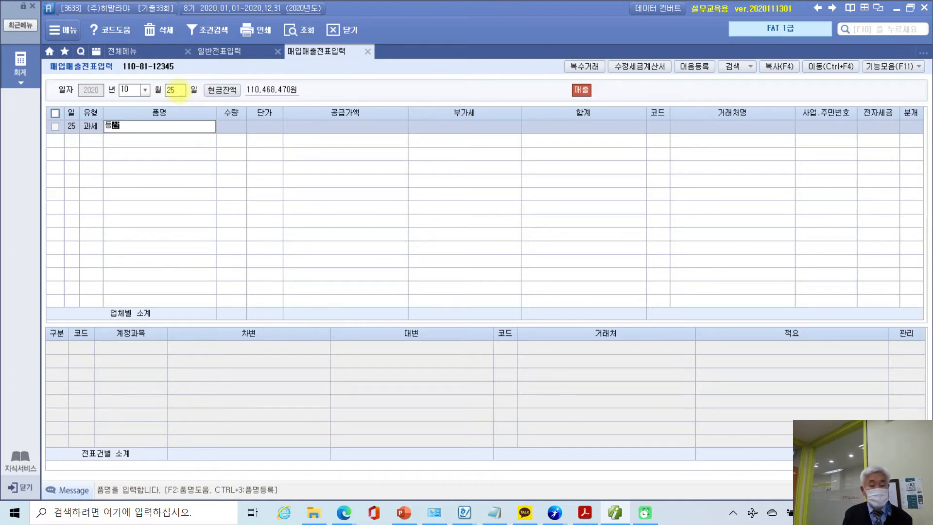
type("화틱")
key("Return")
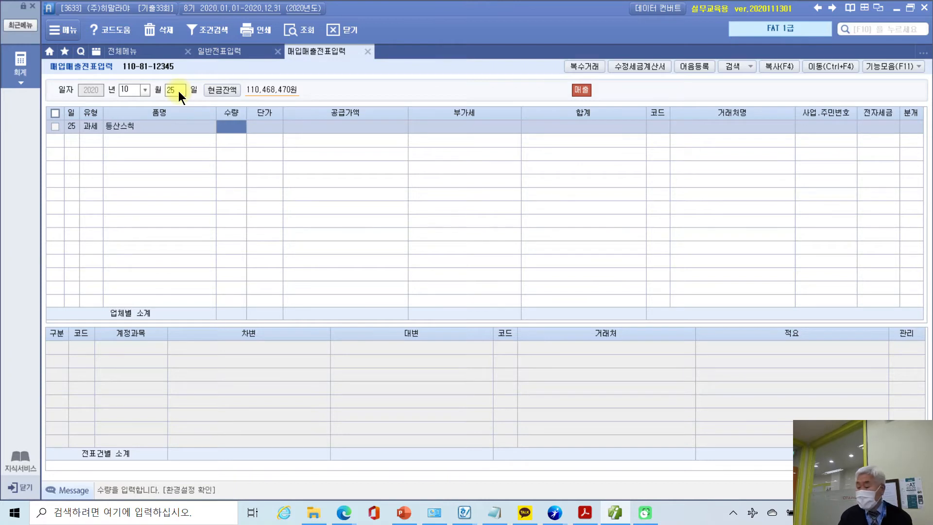
type("ㅓ")
type("10")
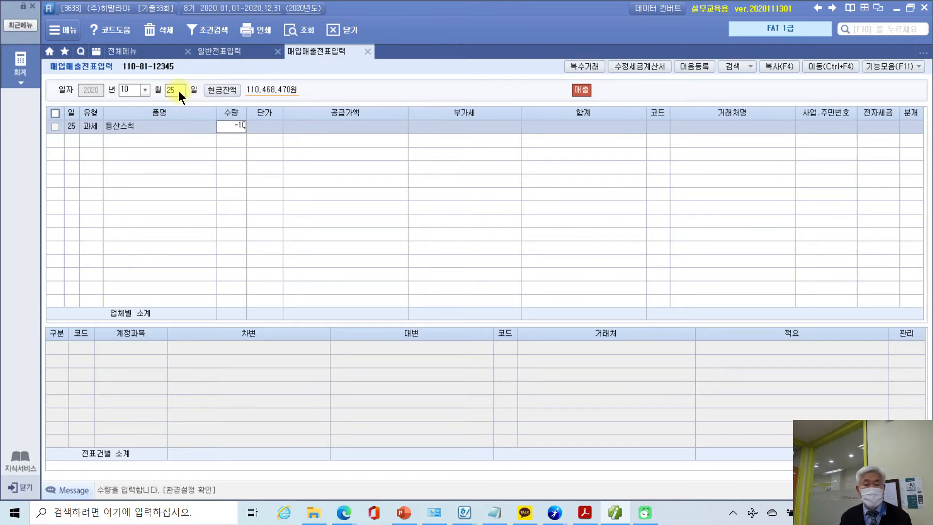
key("Return")
type("500000")
key("Return")
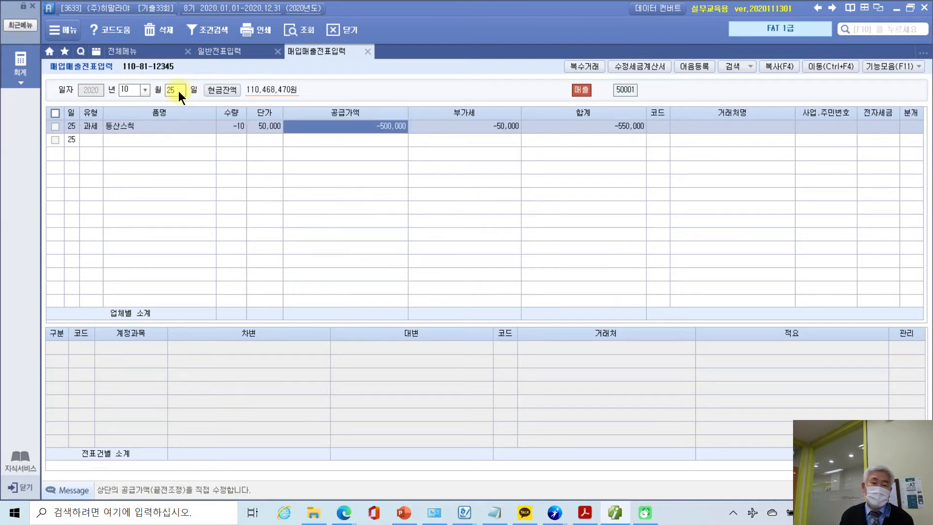
key("Return")
key("Return")
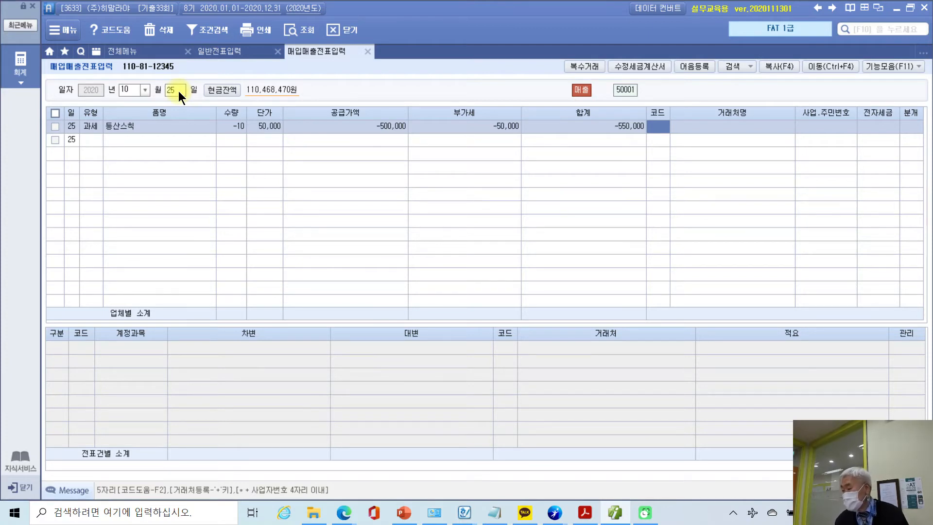
Step: Look up 폼생 in the 거래처 code help and assign (주)폼생등반 to the row
type("폼생")
key("Return")
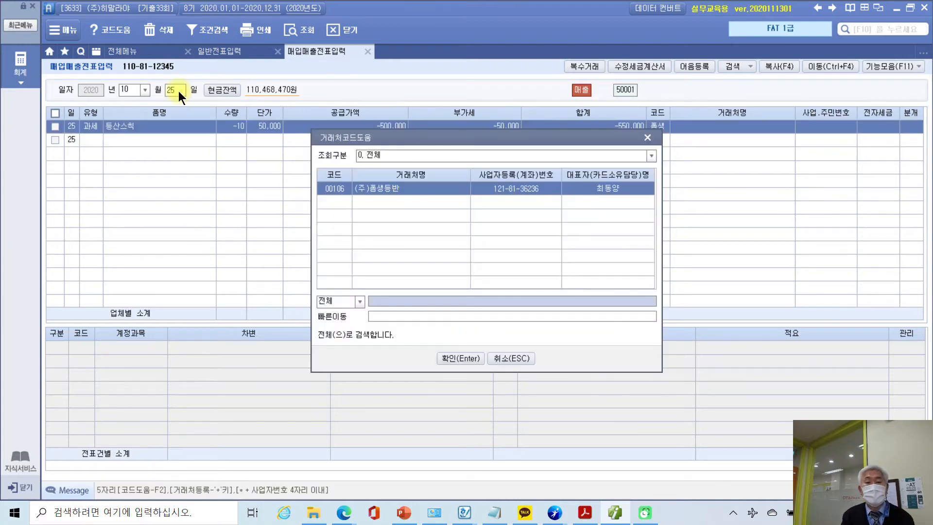
key("Return")
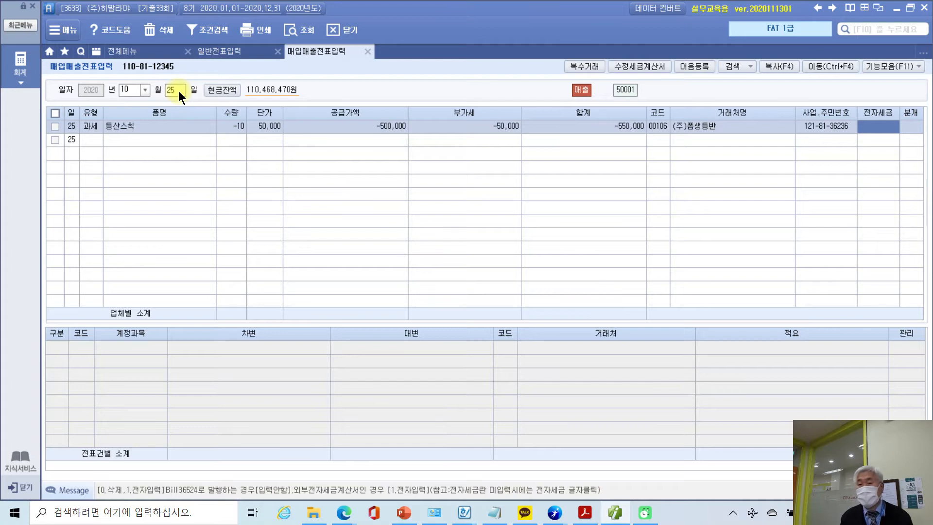
Step: Set the row's 전자세금 to 1, 전자입력, and its 분개 to 2, 외상
type("1")
key("Return")
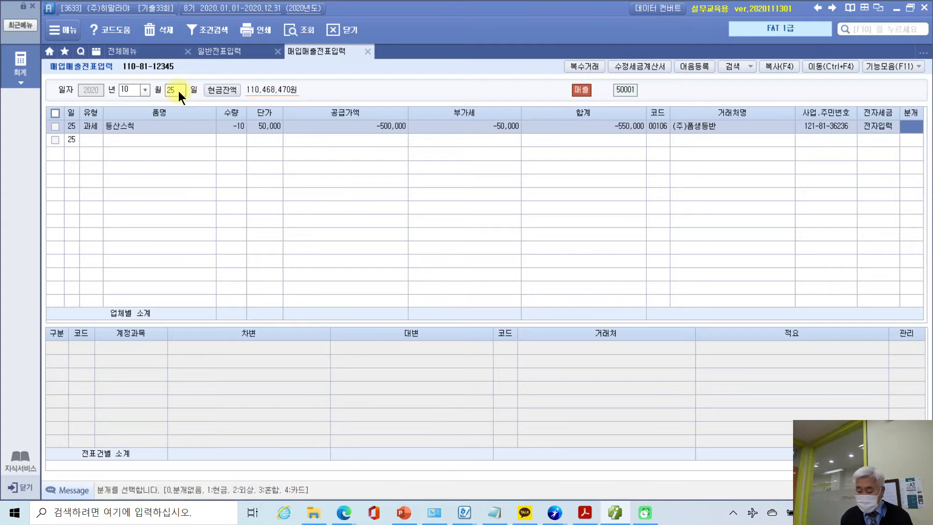
type("2")
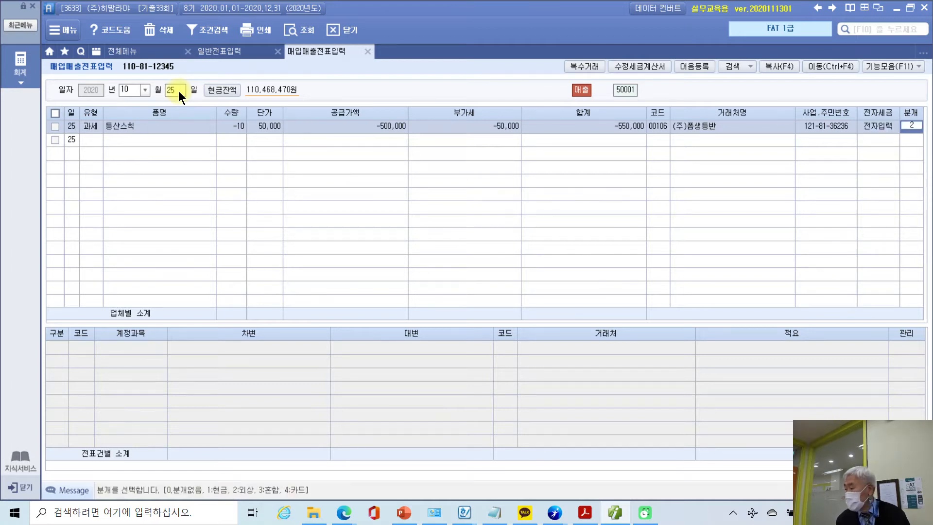
key("Return")
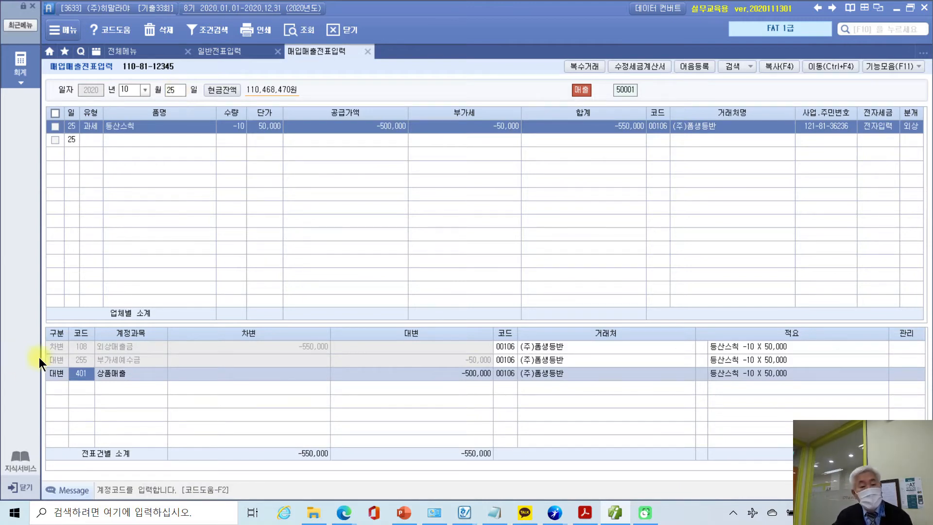
Step: Check the journal entry's 외상매출금, 부가세예수금 and 상품매출 lines, marking their negative amounts in red, and clear the marks
left_click(87, 347)
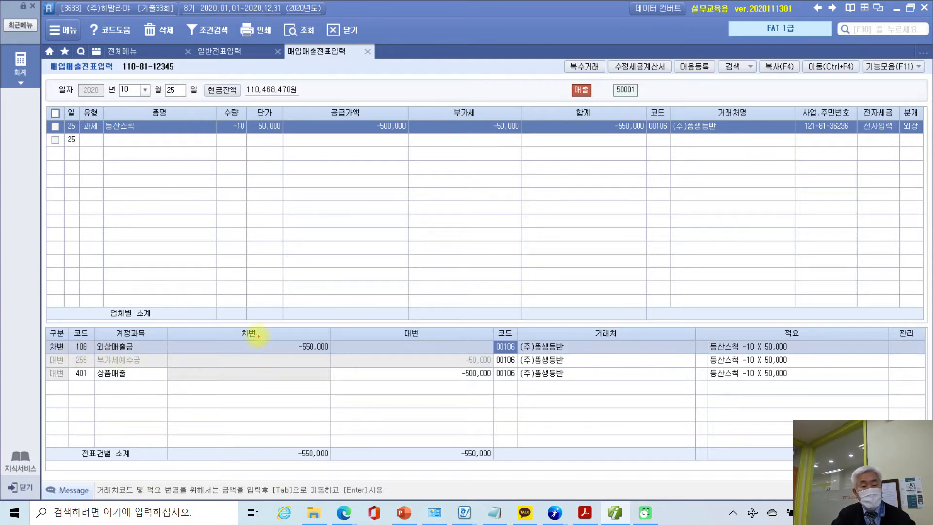
mouse_move(256, 334)
left_mouse_down()
mouse_move(298, 355)
mouse_move(350, 358)
left_mouse_up()
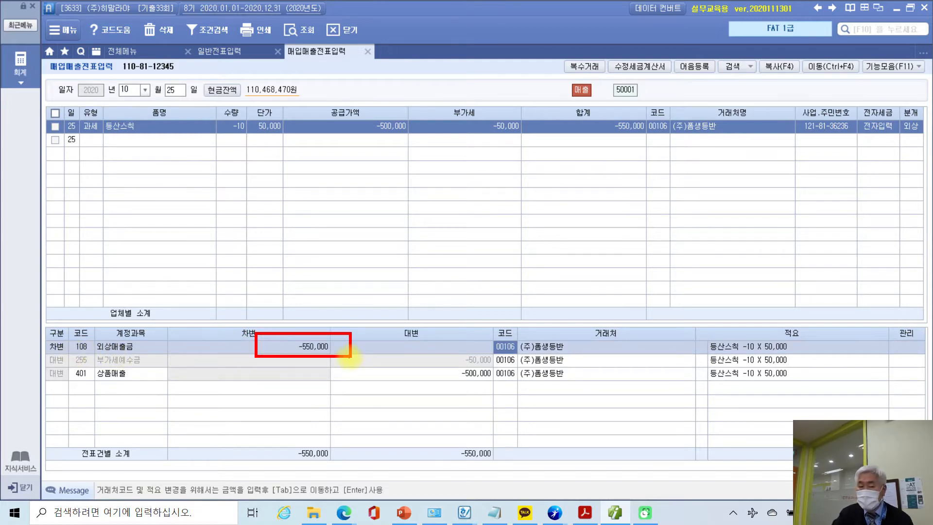
left_click_drag(93, 365, 153, 370)
left_click_drag(458, 365, 493, 363)
left_click_drag(96, 380, 135, 380)
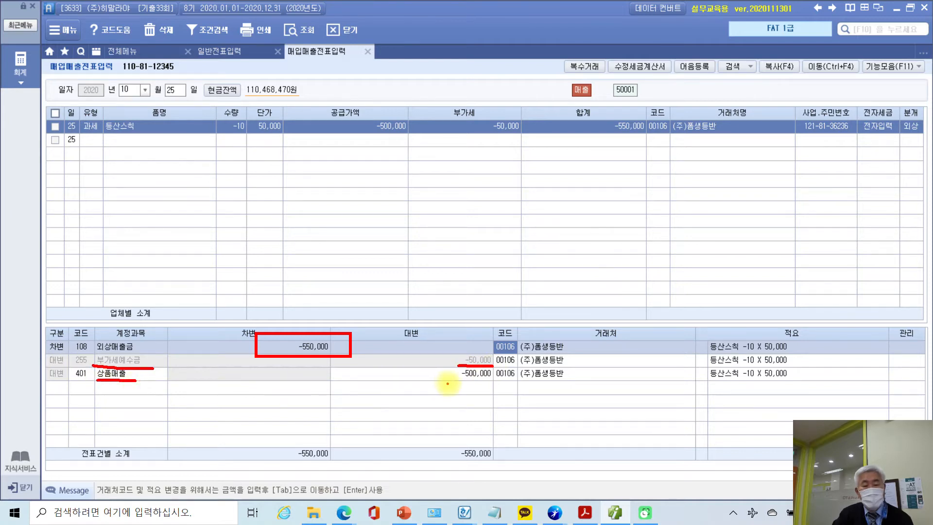
left_click_drag(451, 382, 495, 383)
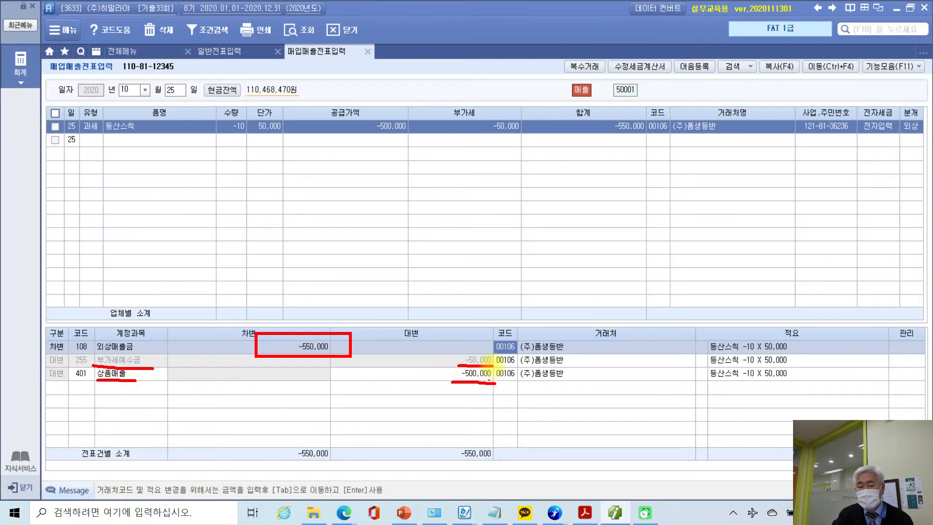
key("Escape")
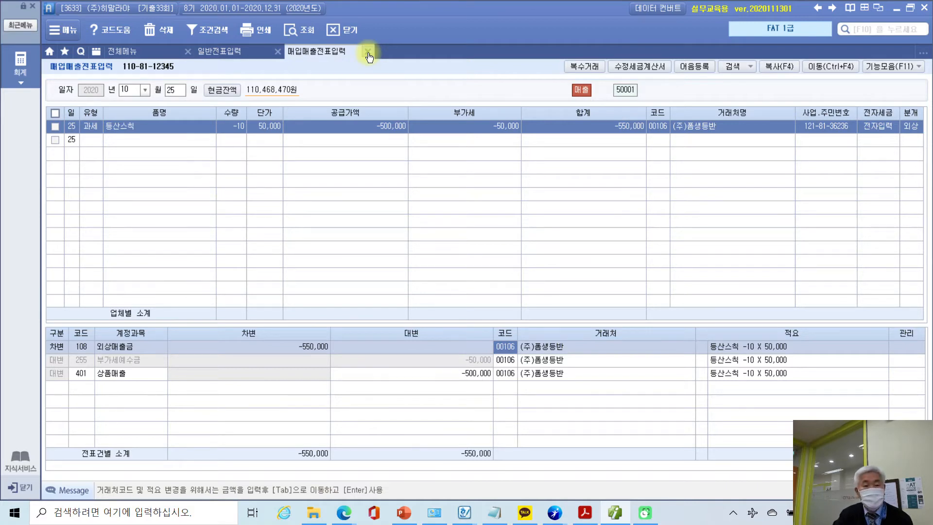
Step: Switch to the Acrobat Reader PDF and go to problem 5, 매출거래(3점), to view the (주)북한산 전자계산서
left_click(585, 513)
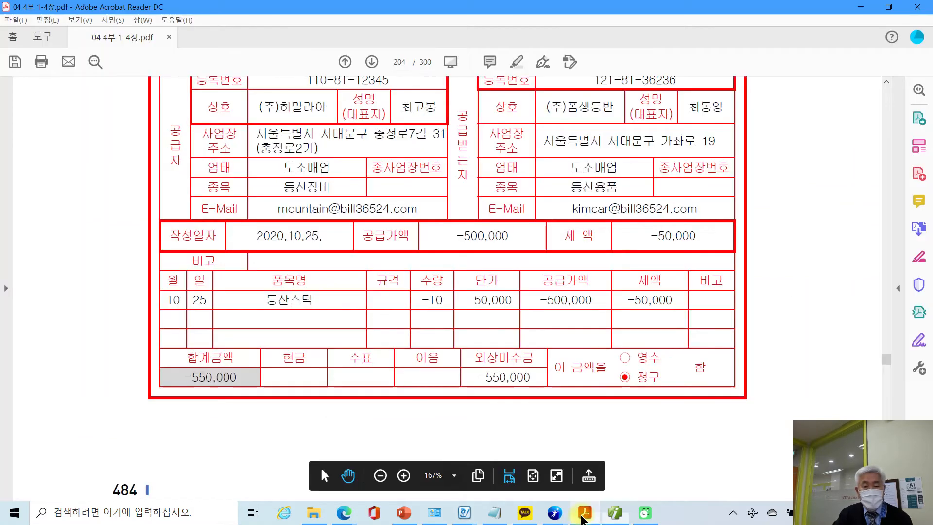
scroll(495, 372, "down", 3)
scroll(495, 373, "down", 10)
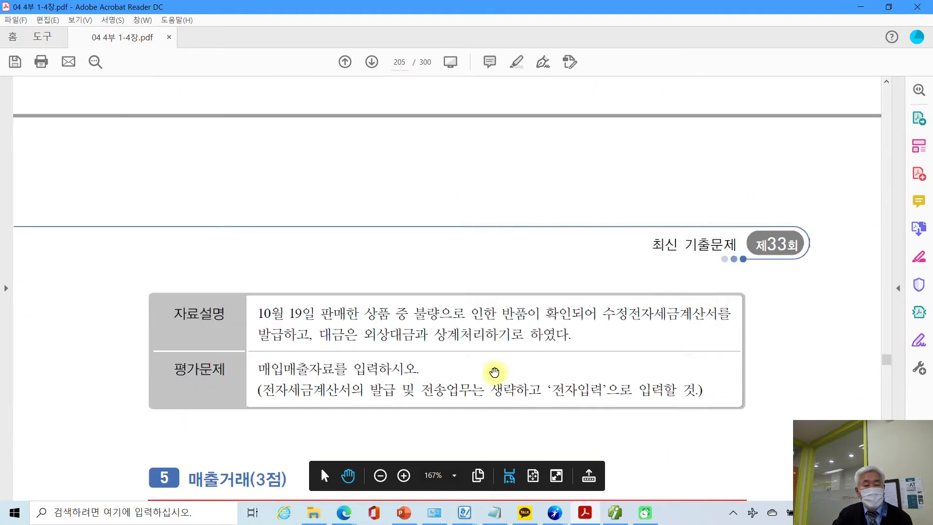
scroll(494, 372, "down", 4)
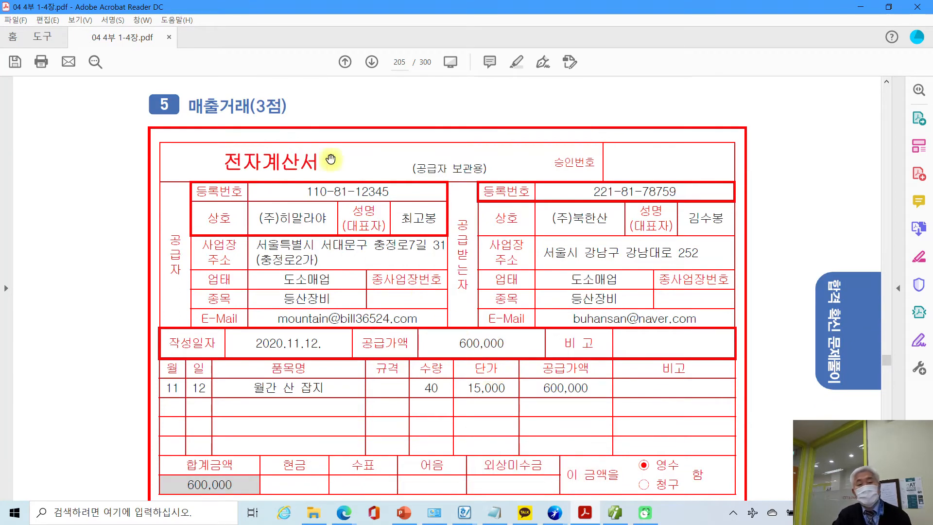
Step: Read the (주)북한산 전자계산서 and its 자료설명, selecting the words 면세상품을 판매하고
scroll(331, 214, "down", 1)
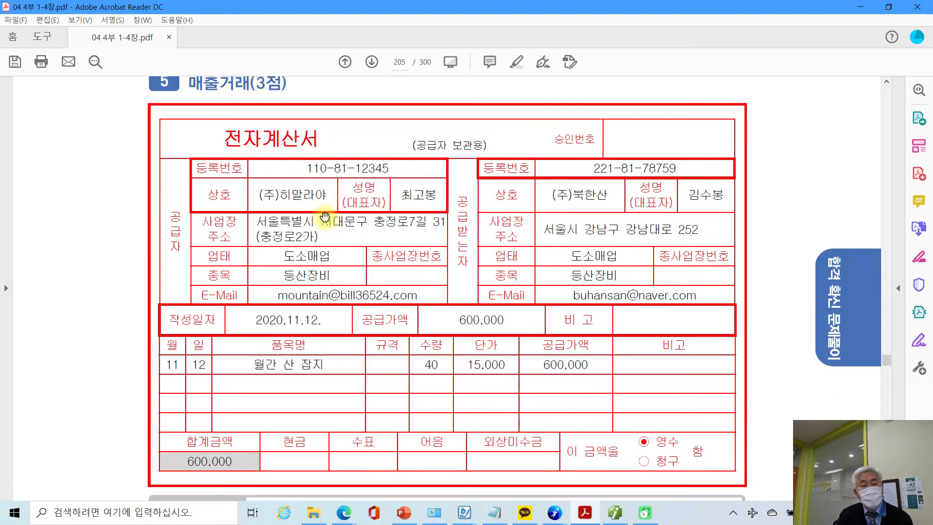
scroll(314, 386, "down", 1)
scroll(313, 385, "down", 5)
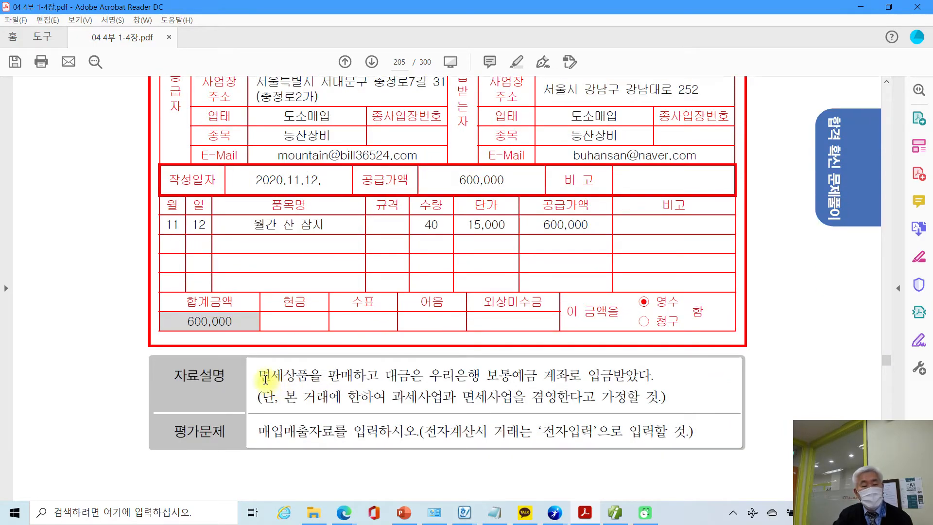
left_click_drag(260, 378, 342, 377)
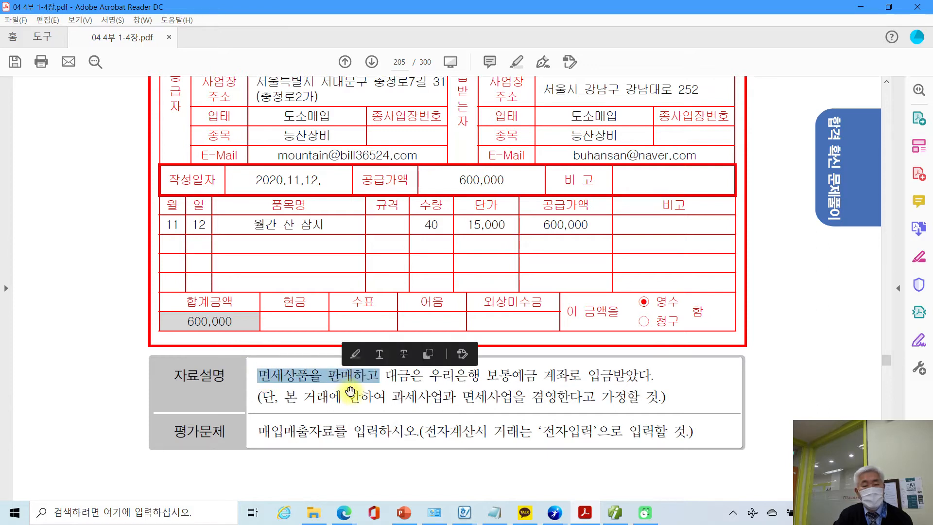
scroll(350, 391, "up", 6)
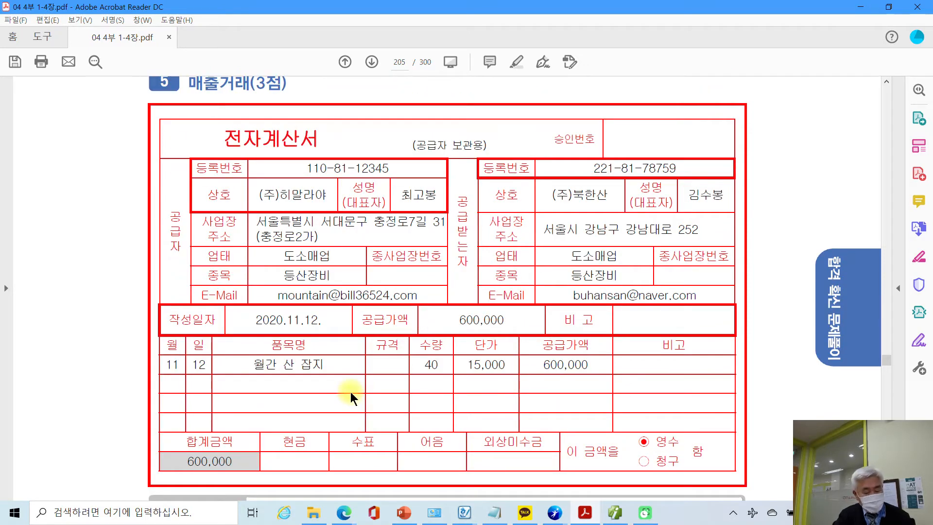
Step: Box 계산서 in the invoice title in blue, write an underlined 13 beside the invoice, and clear the marks
mouse_move(257, 117)
left_mouse_down()
mouse_move(322, 165)
mouse_move(356, 156)
left_mouse_up()
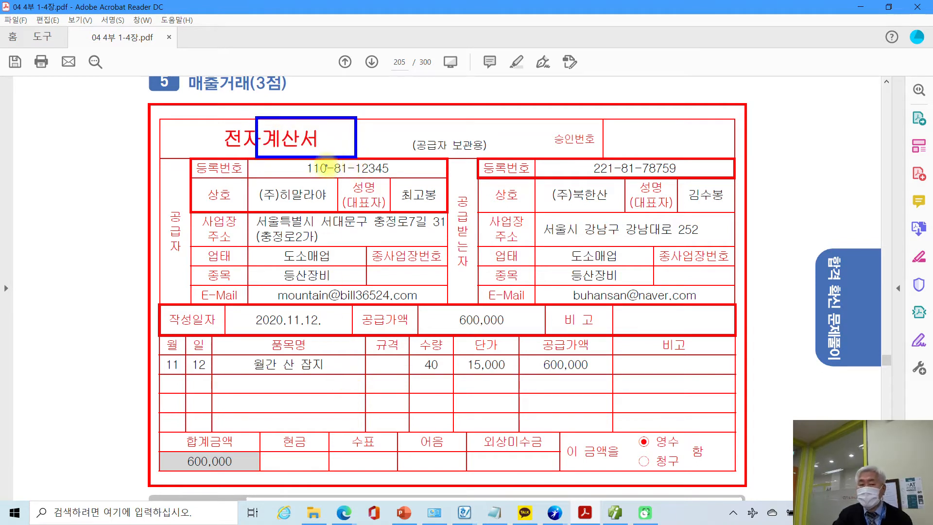
mouse_move(87, 163)
left_mouse_down()
mouse_move(100, 136)
mouse_move(121, 138)
mouse_move(129, 150)
mouse_move(113, 154)
mouse_move(129, 160)
mouse_move(116, 169)
left_mouse_up()
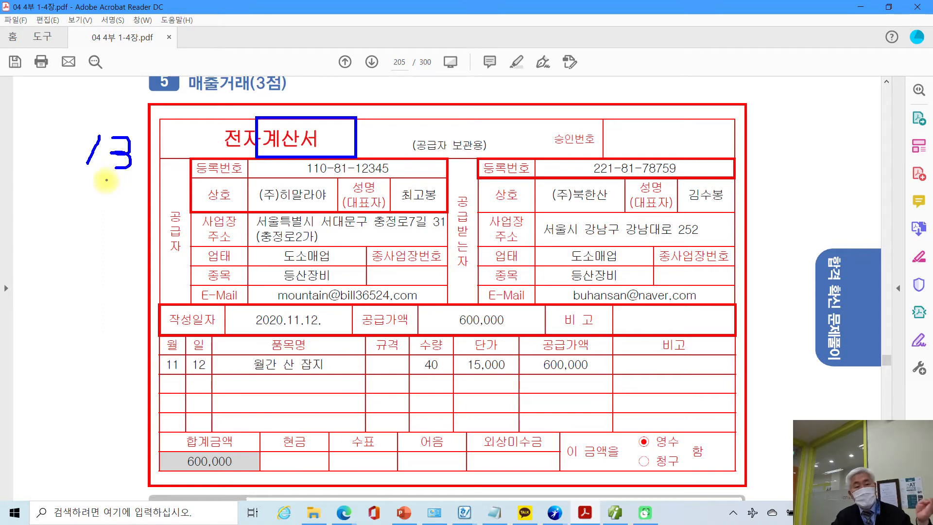
left_click_drag(85, 181, 128, 183)
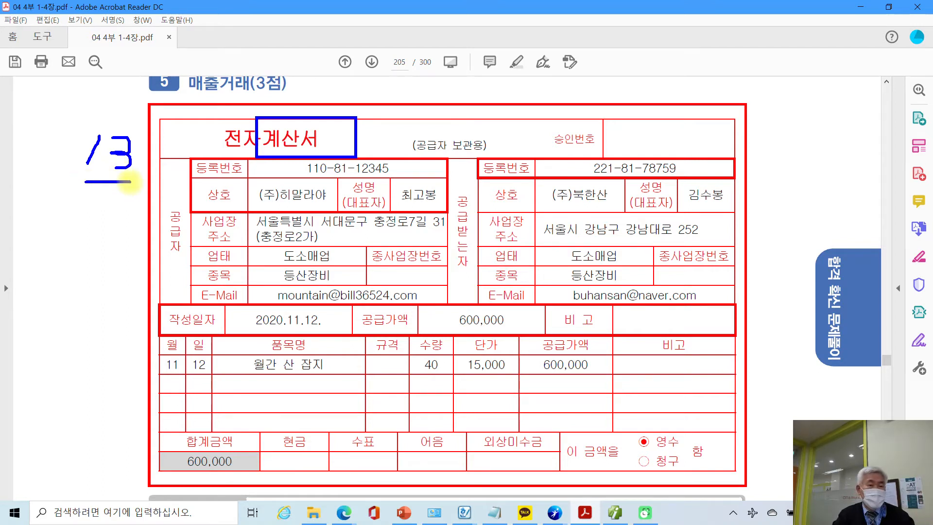
key("Escape")
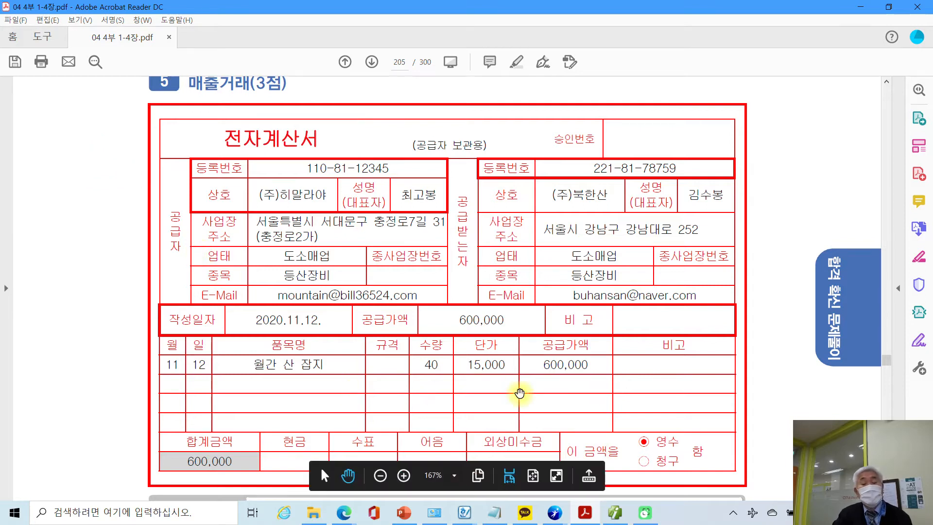
Step: Highlight 전자입력 in problem 5's 평가문제 text and return to the invoice
scroll(509, 371, "down", 4)
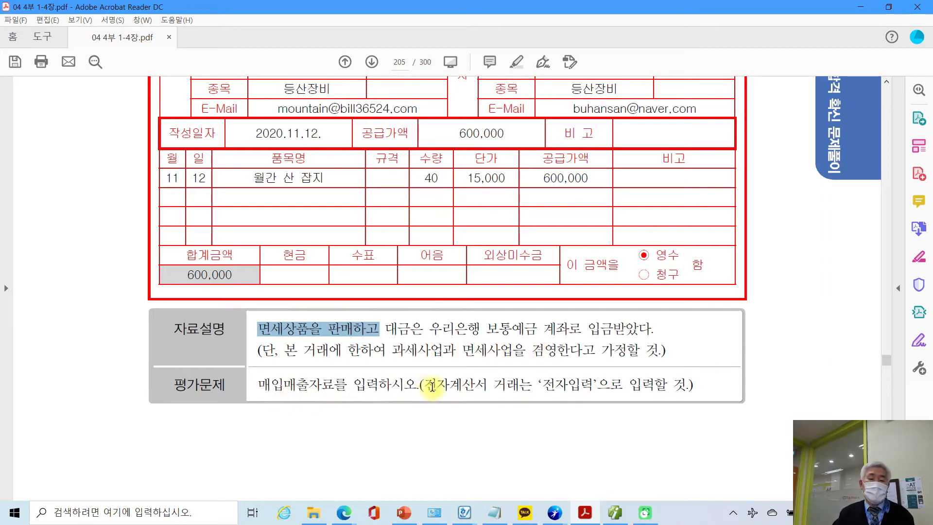
left_click_drag(541, 385, 587, 387)
right_click(587, 387)
left_click(620, 421)
scroll(485, 382, "up", 3)
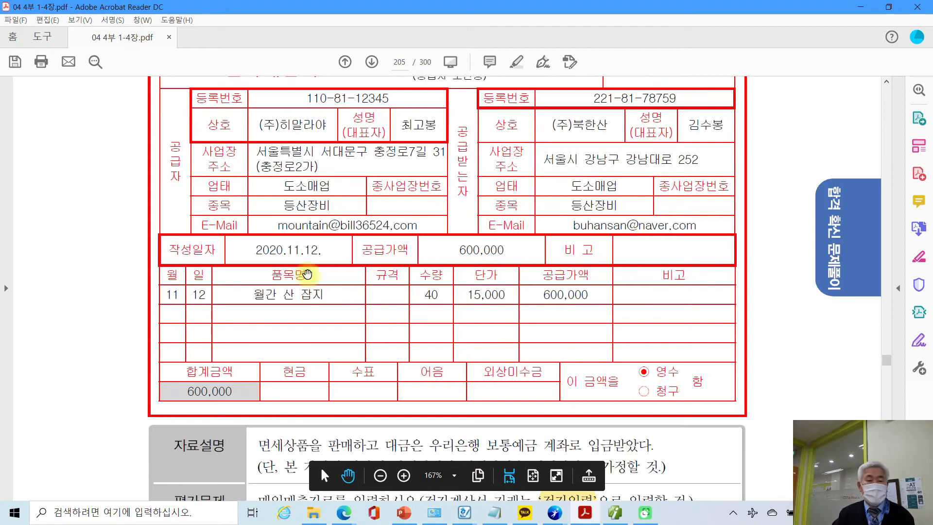
Step: Switch to the accounting program's 매입매출전표입력 and set the entry date to 11월 12일
left_click(586, 517)
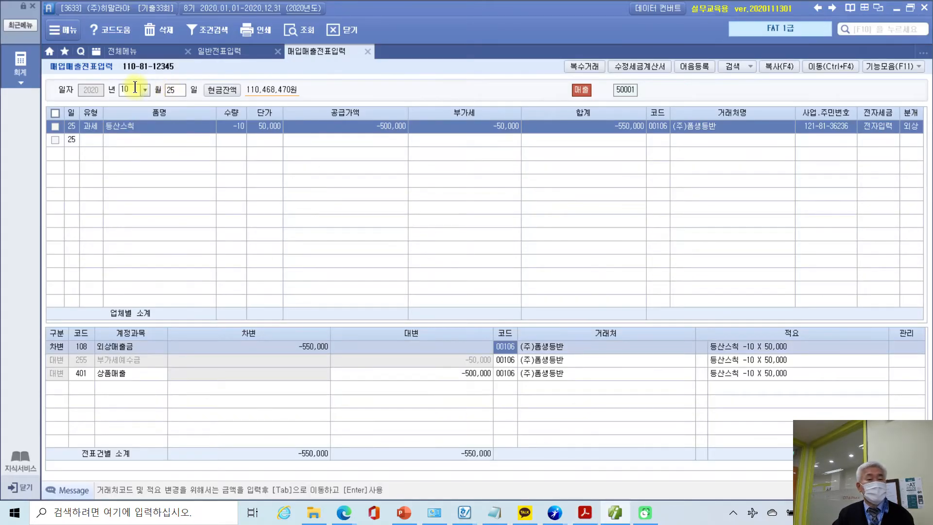
left_click(131, 89)
type("11")
key("Return")
type("1")
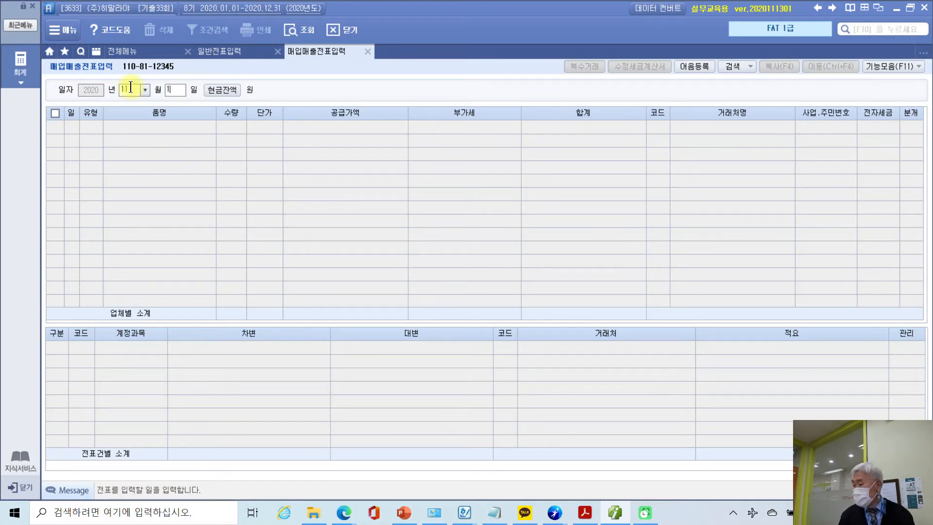
type("2")
key("Return")
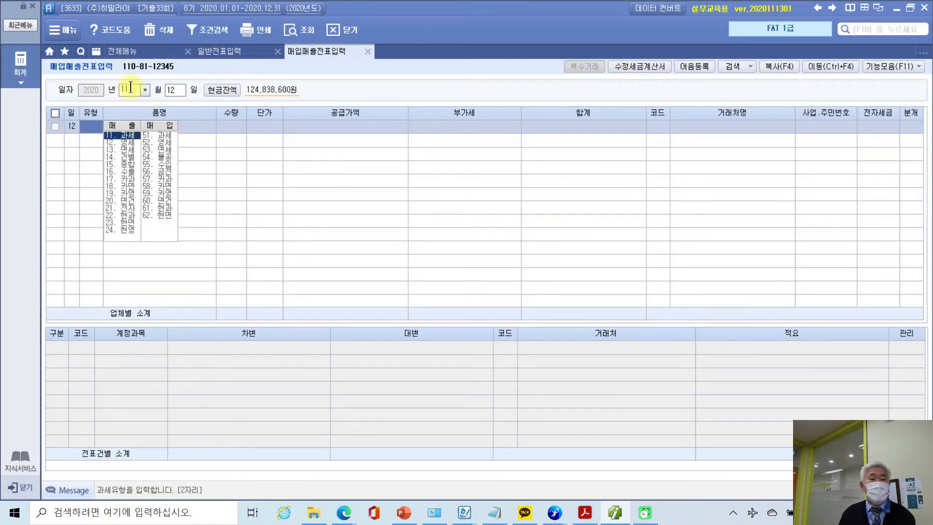
Step: Set the new row's 유형 to 13, 면세, circle it in blue, and clear the mark
type("13")
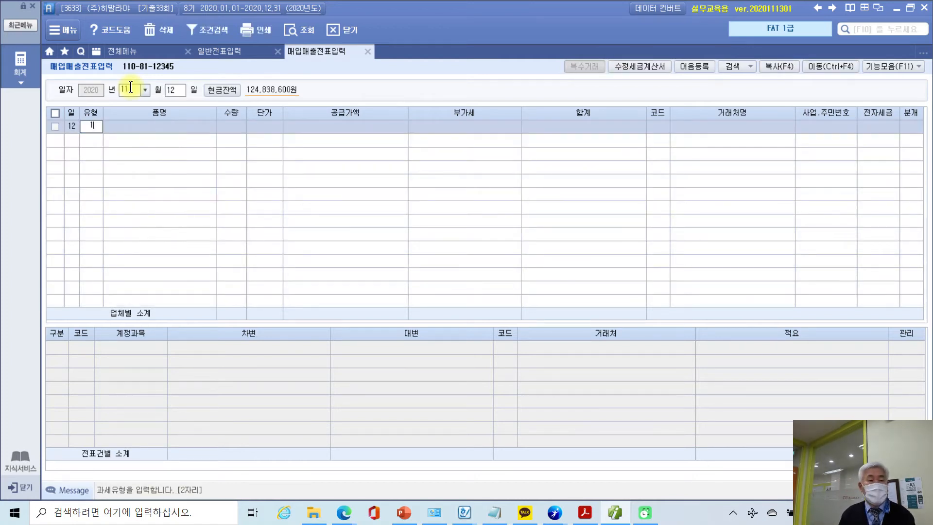
key("Return")
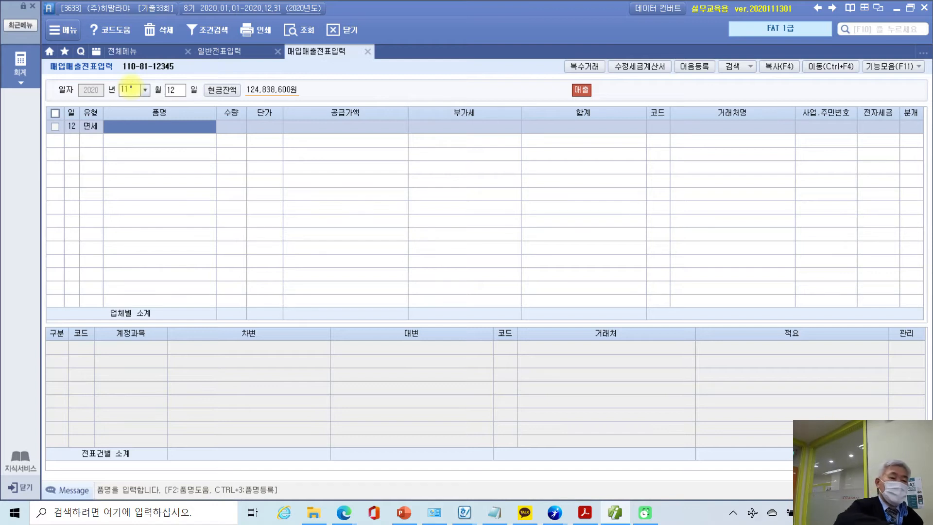
mouse_move(107, 173)
left_mouse_down()
mouse_move(95, 94)
mouse_move(106, 184)
left_mouse_up()
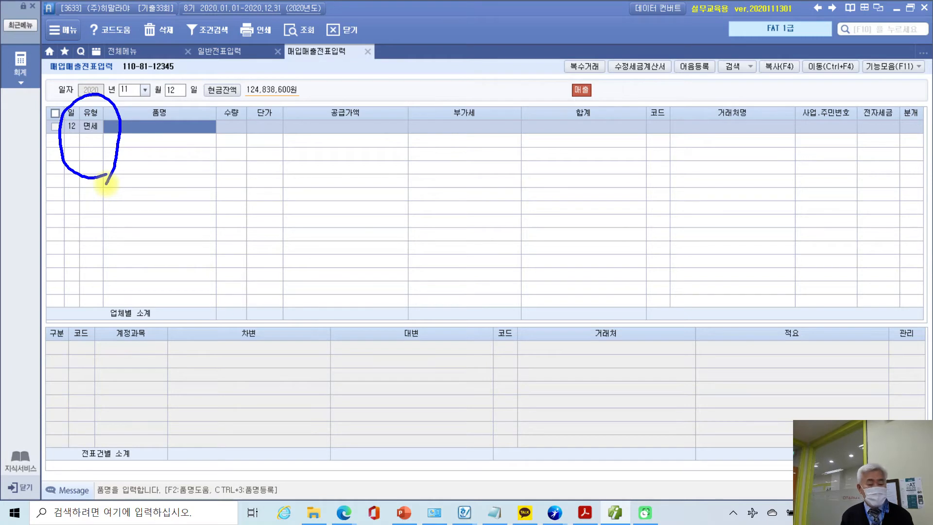
key("Escape")
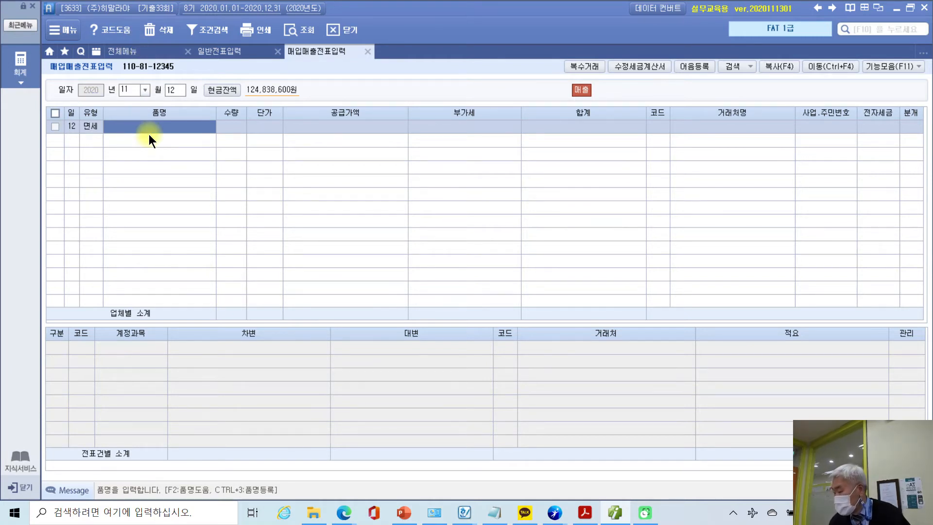
Step: Fill in the 면세 sales row dated the 12th with item 월간 산 잡지, quantity 40 and unit price 15,000
type("월")
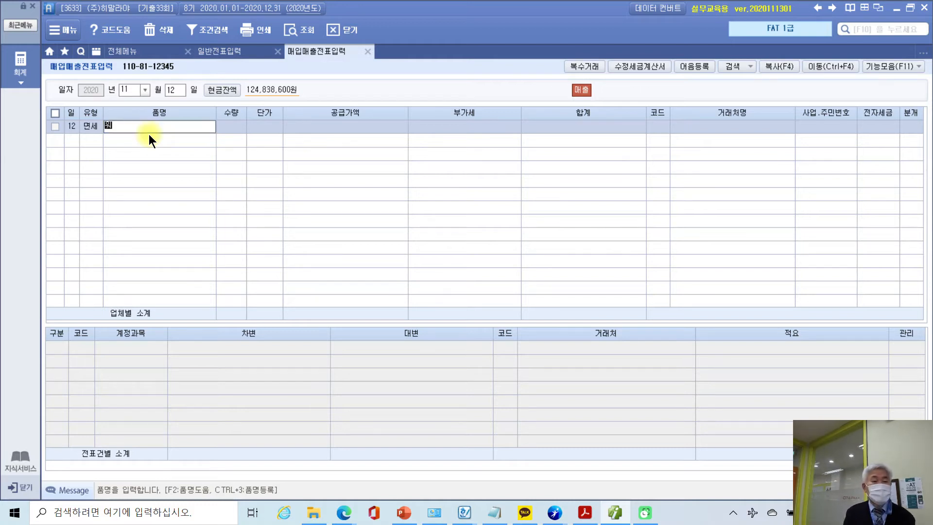
type("간 산 잡")
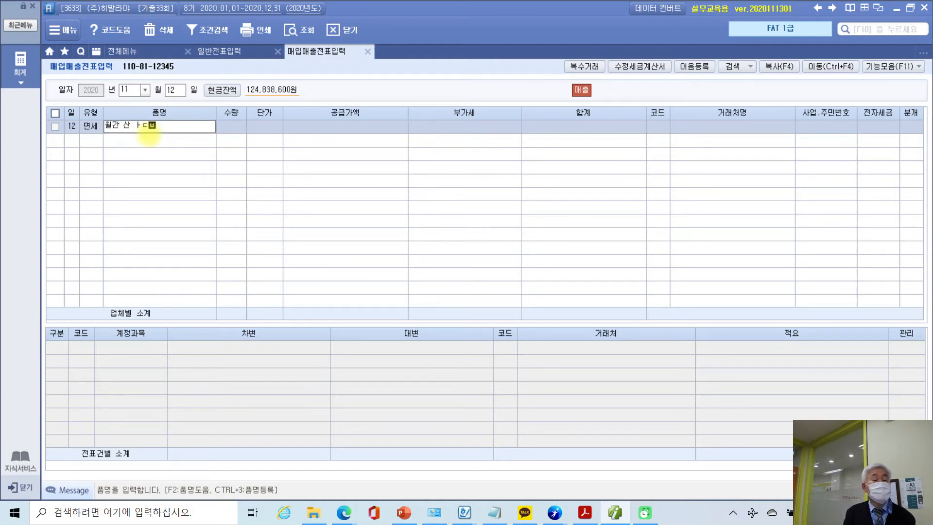
type("지")
key("Return")
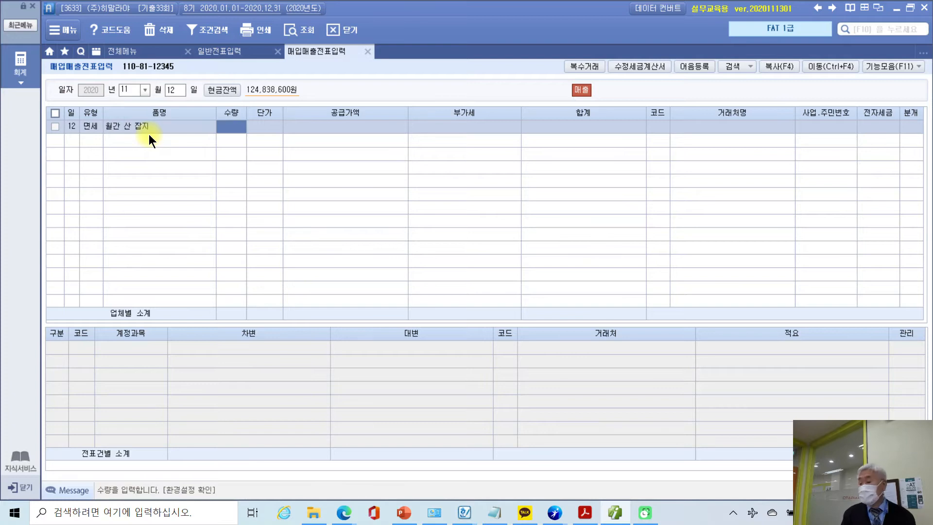
type("40")
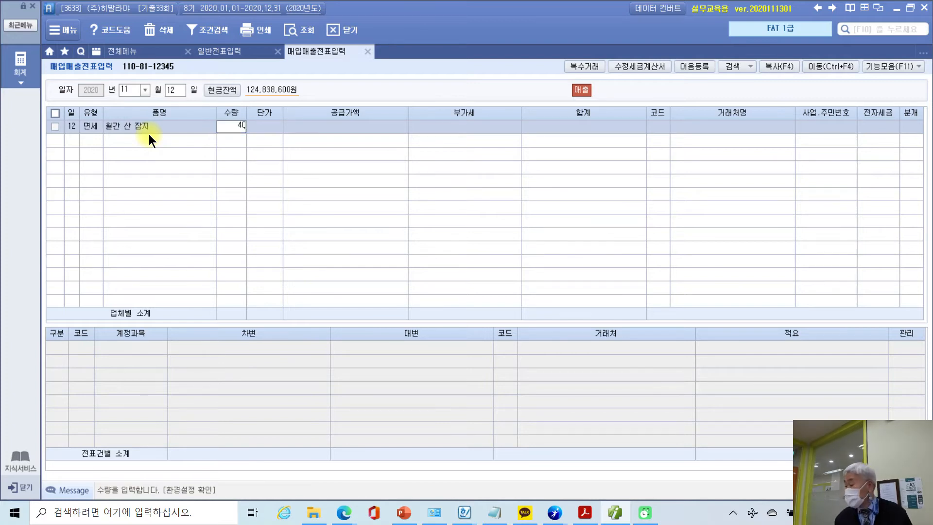
key("Return")
type("150000")
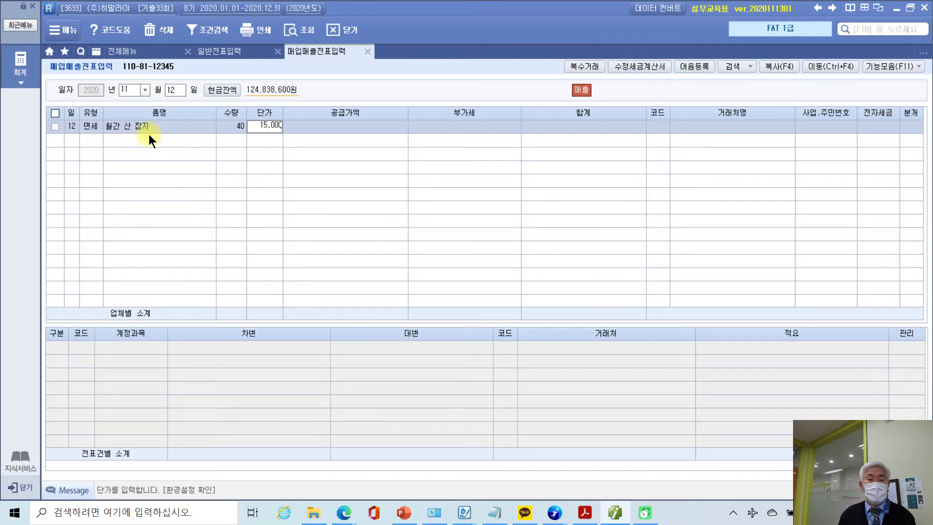
key("Return")
key("Left")
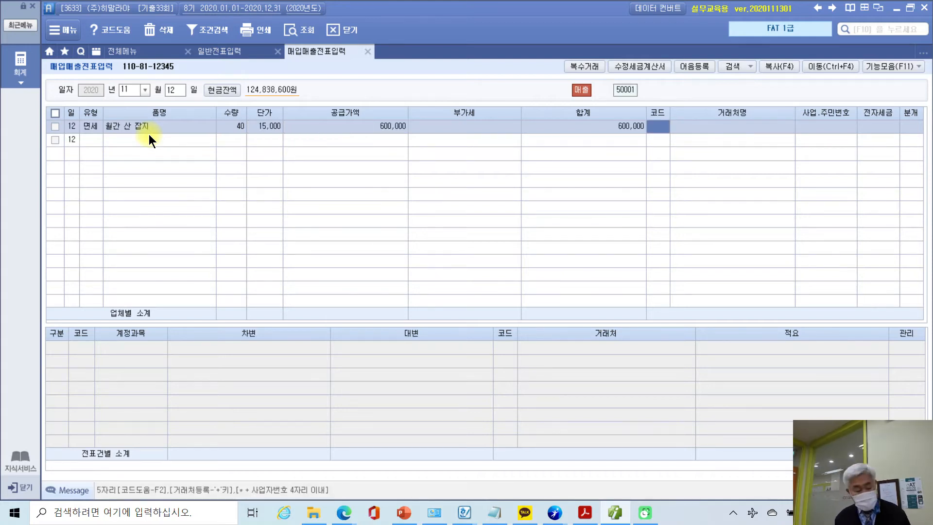
Step: Set the sales row's customer to (주)북한산, mark it as 전자입력, and choose 혼합 as the journal type
type("북한")
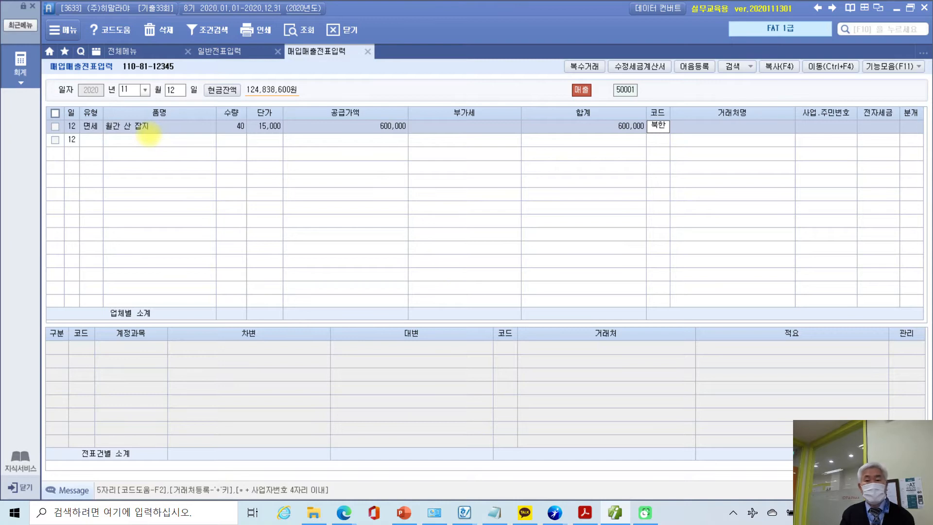
key("Return")
key("Return")
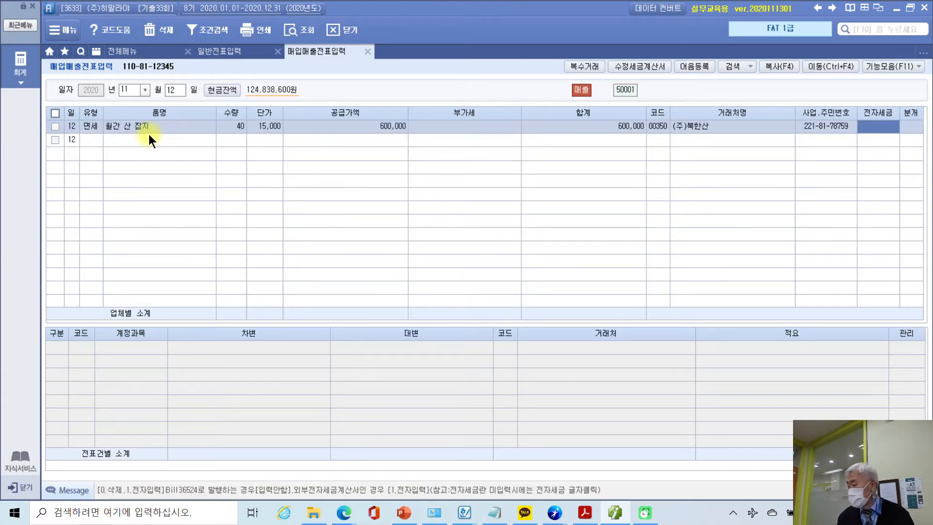
key("1")
key("Return")
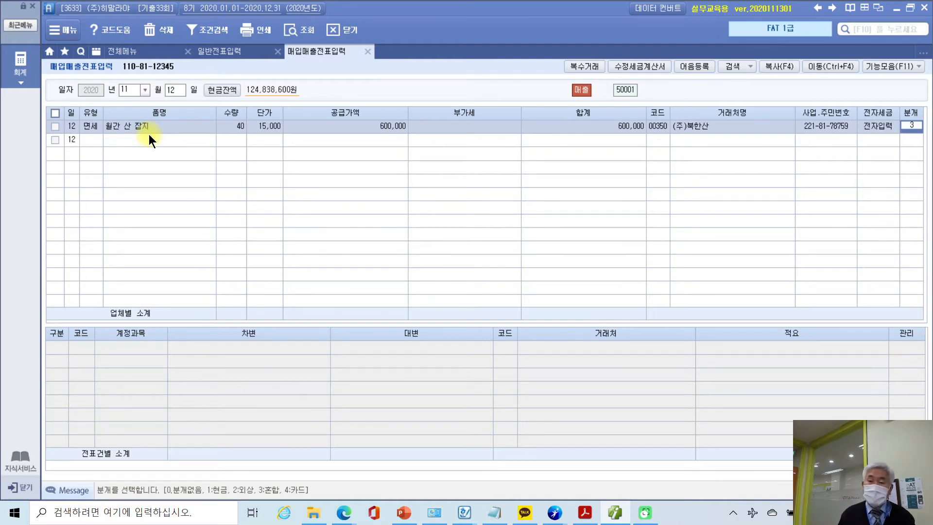
key("3")
key("Return")
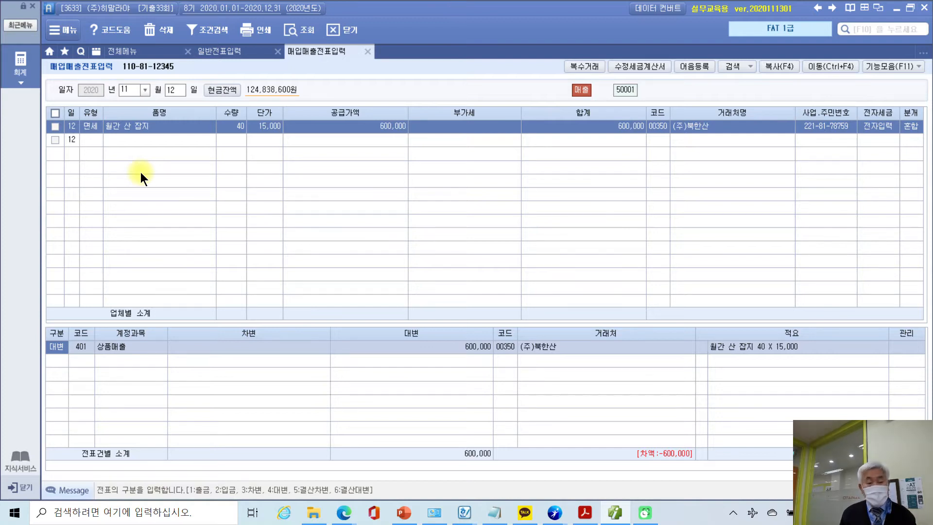
Step: Add a 차변 line to the journal with account 103 보통예금 and an amount of 600,000
key("Down")
type("3")
key("Return")
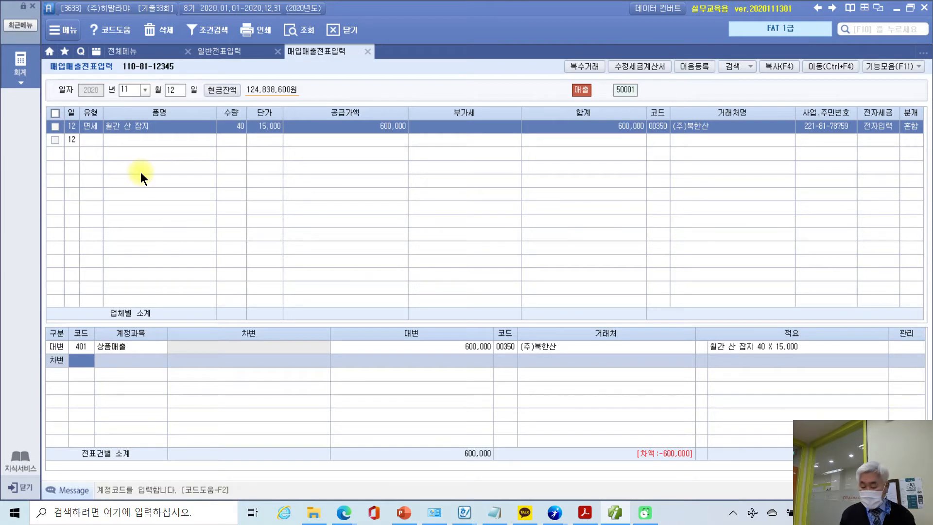
type("103")
key("Return")
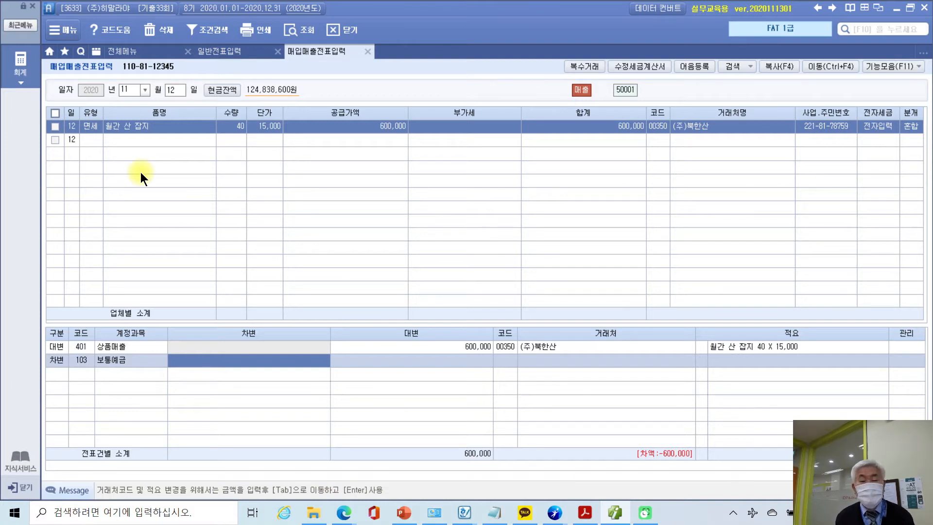
type("6000000")
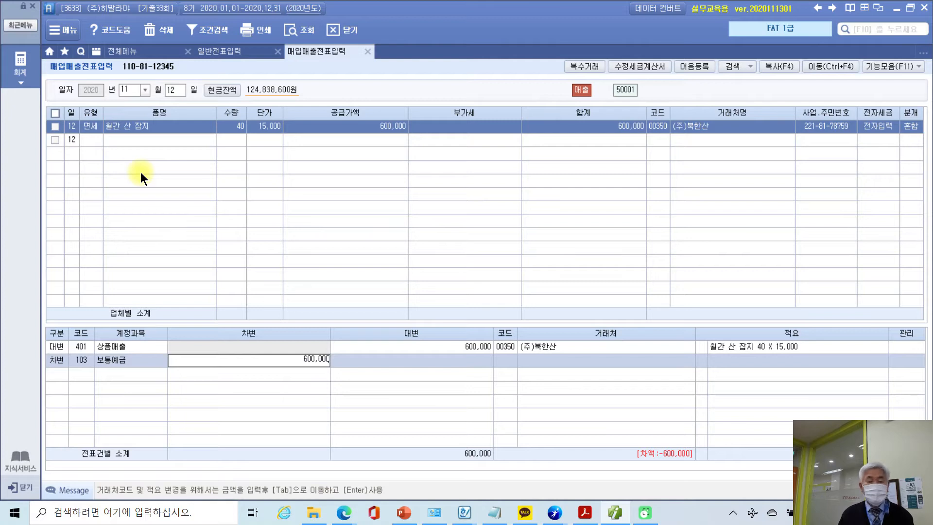
key("Tab")
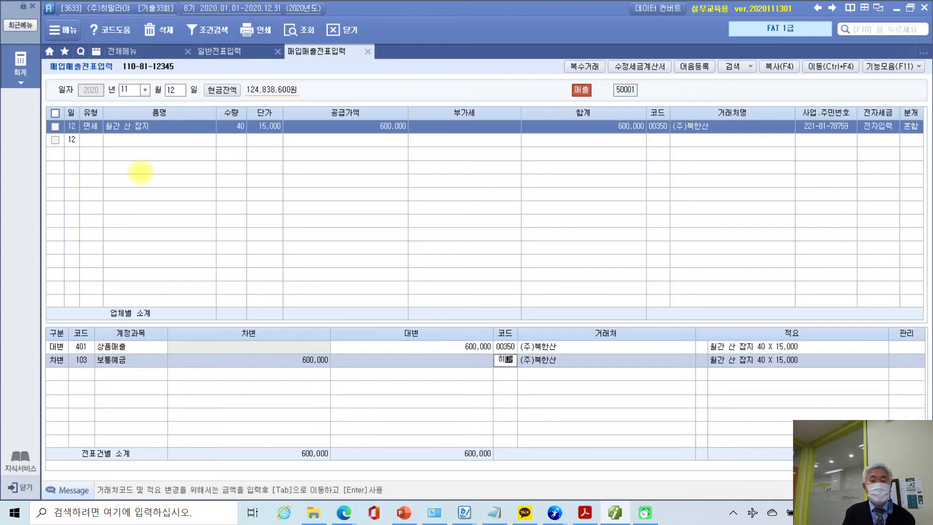
Step: Change the counterparty of the 보통예금 debit line to 우리은행
key("Return")
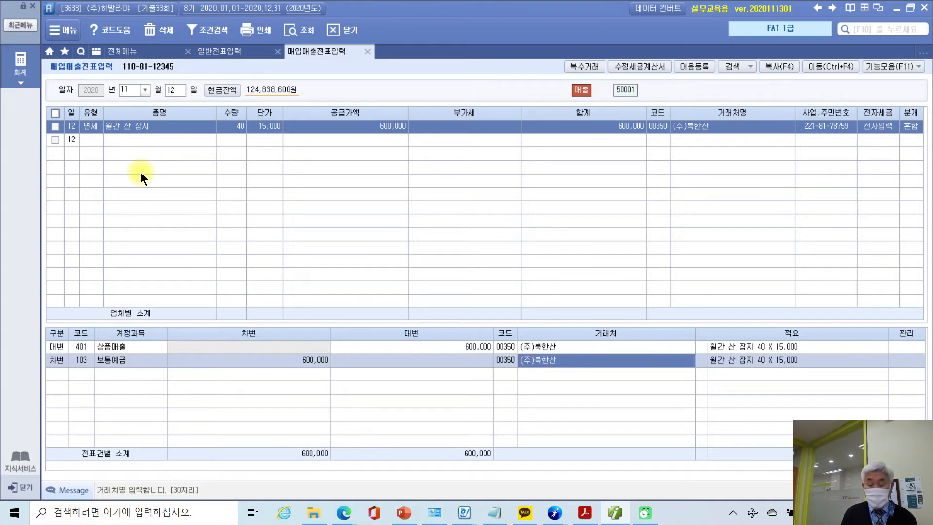
key("shift+Tab")
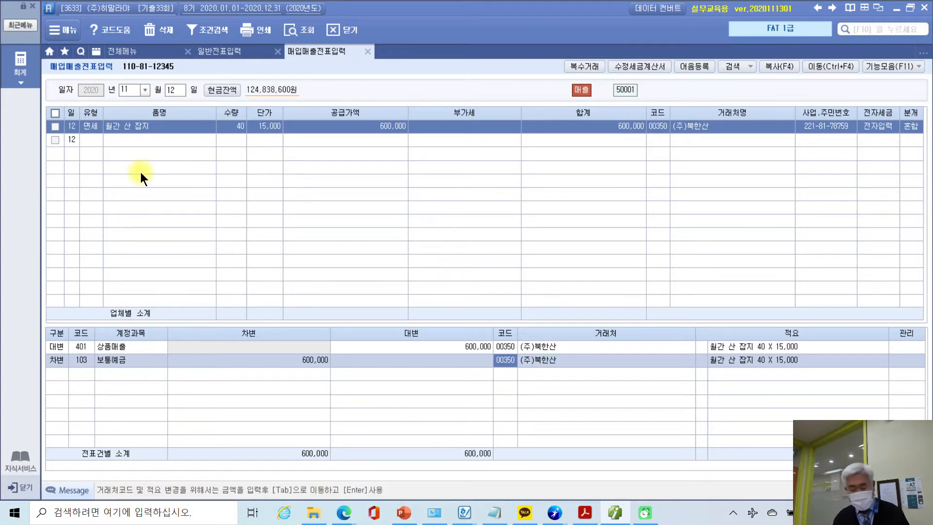
type("우리")
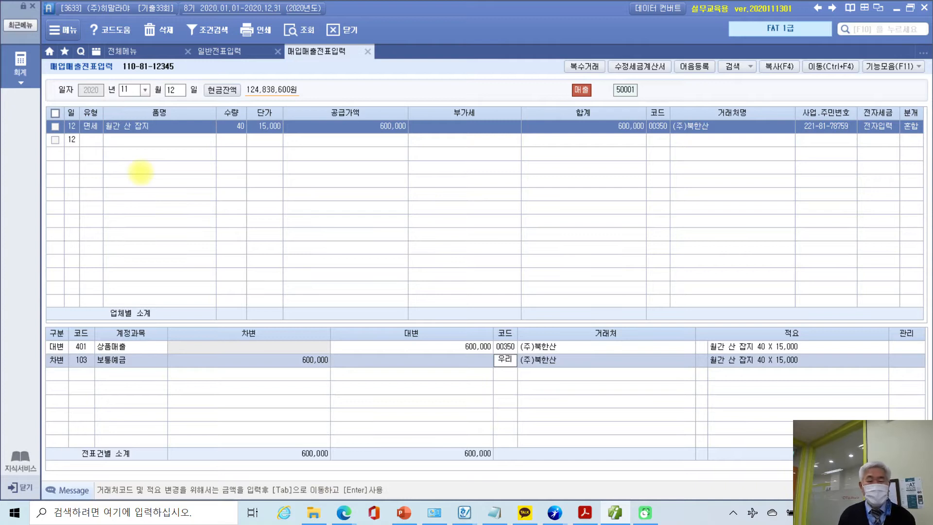
key("Return")
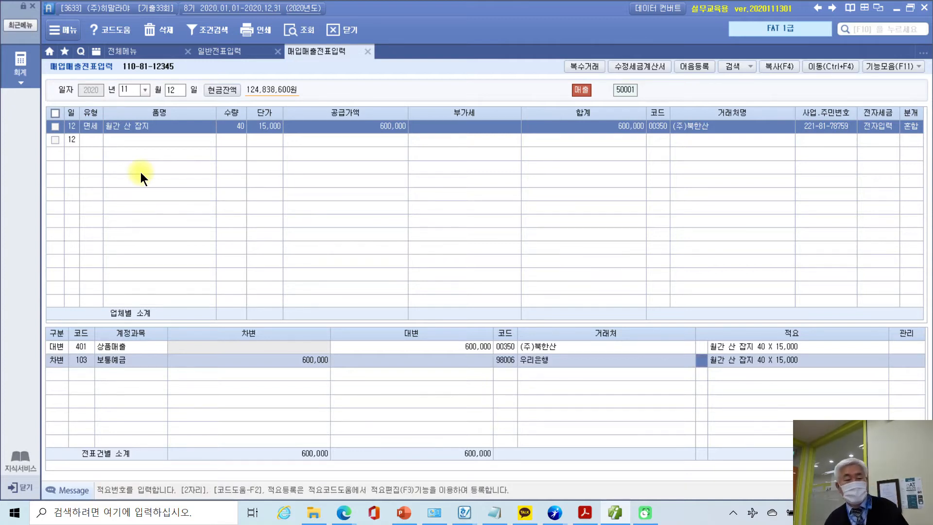
left_click(503, 360)
left_click(302, 360)
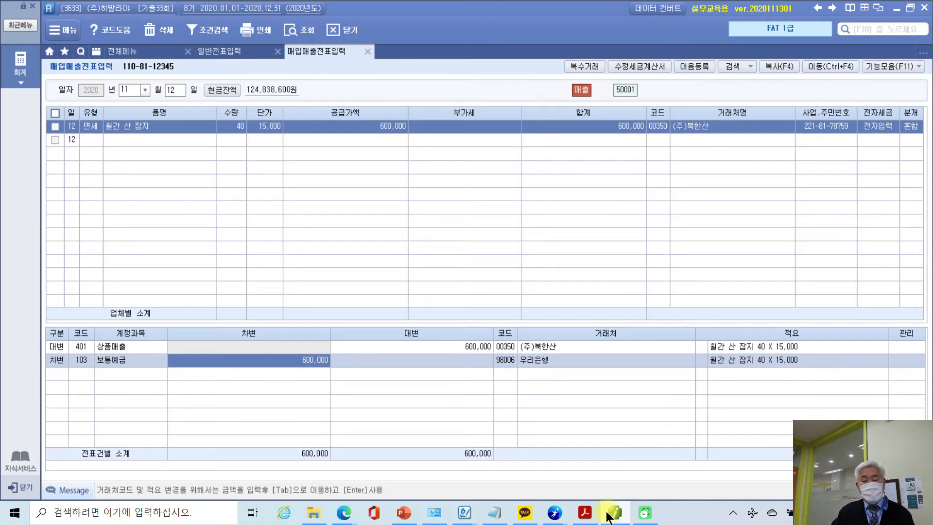
Step: Switch to the PDF workbook in Acrobat Reader, go to problem 6, and highlight 매입거래 in its heading
left_click(585, 513)
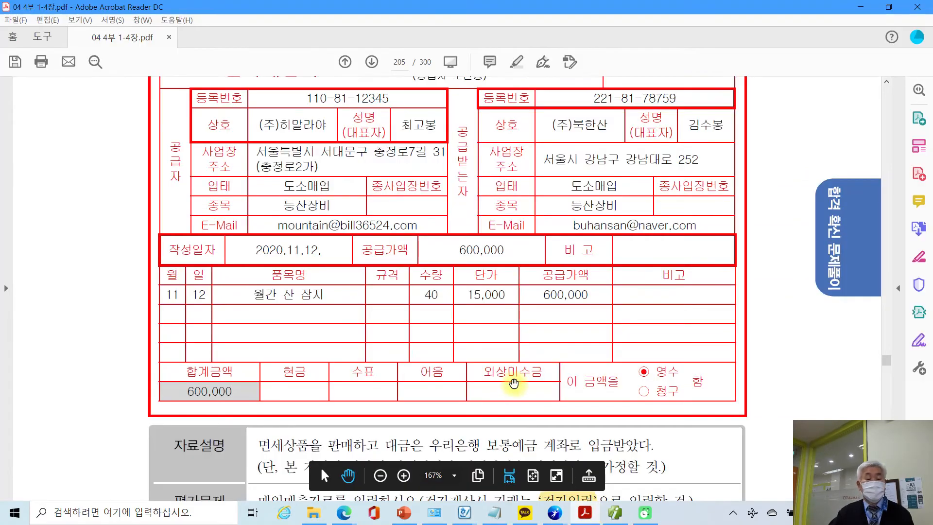
scroll(489, 380, "down", 1)
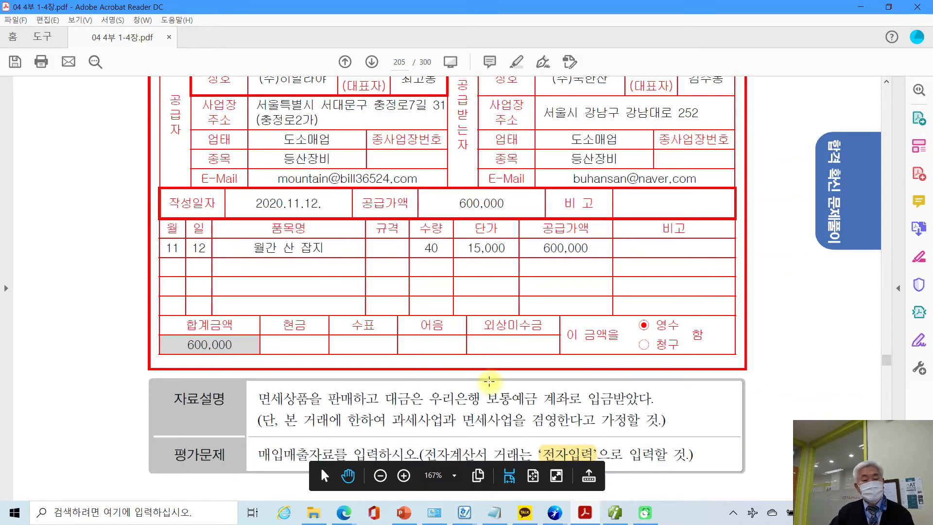
scroll(489, 380, "down", 1)
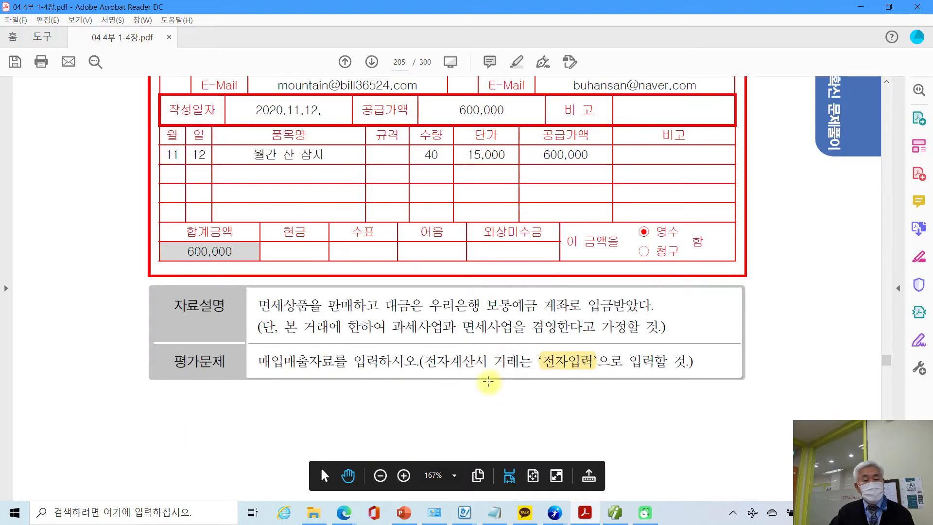
scroll(488, 381, "down", 3)
scroll(489, 381, "down", 11)
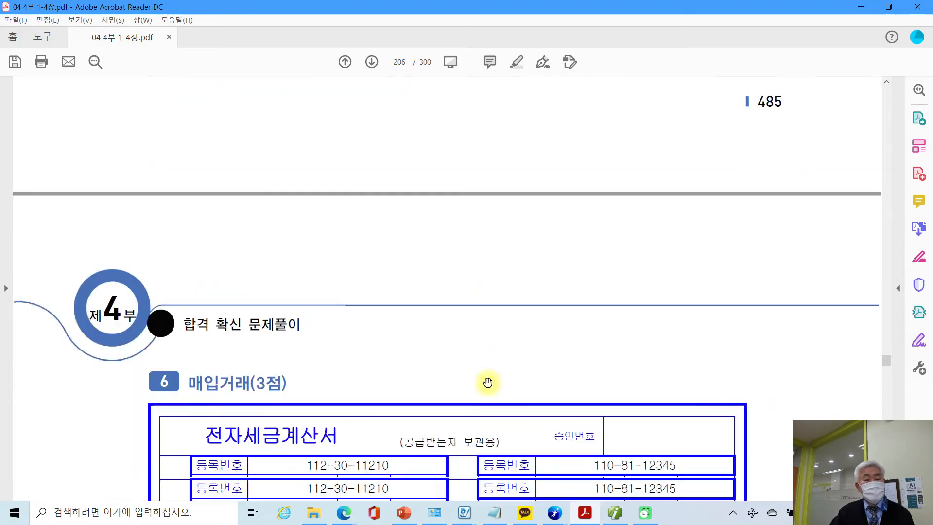
scroll(487, 383, "down", 3)
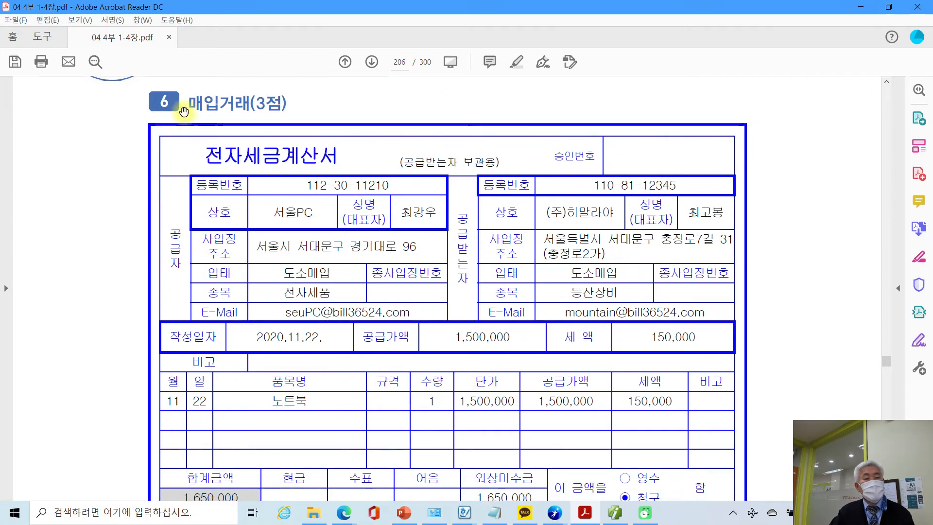
left_click_drag(187, 102, 237, 107)
left_click(321, 141)
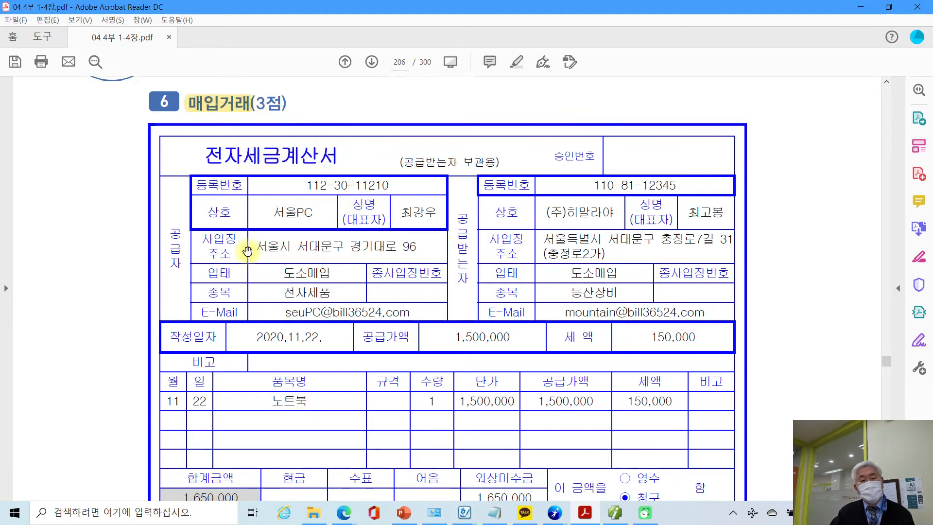
Step: Highlight the item name 노트북 in problem 6's tax invoice
scroll(247, 251, "down", 1)
scroll(248, 251, "down", 6)
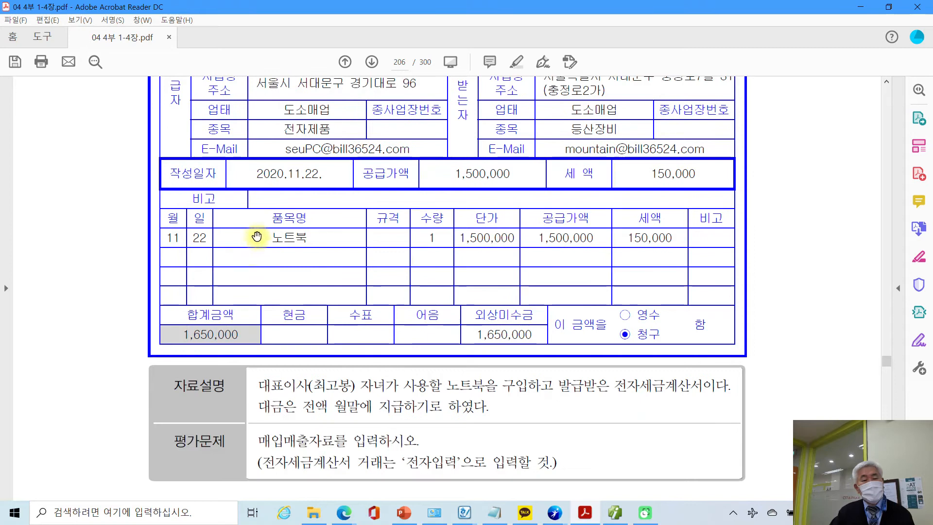
left_click_drag(270, 238, 306, 238)
right_click(311, 239)
left_click(327, 273)
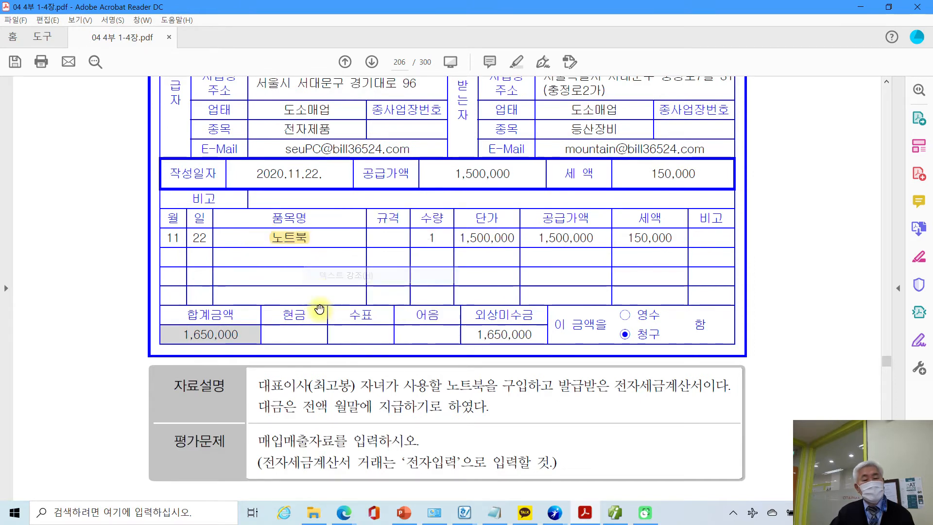
Step: Highlight '전자입력' in the 평가문제 instructions of problem 6
scroll(316, 312, "down", 2)
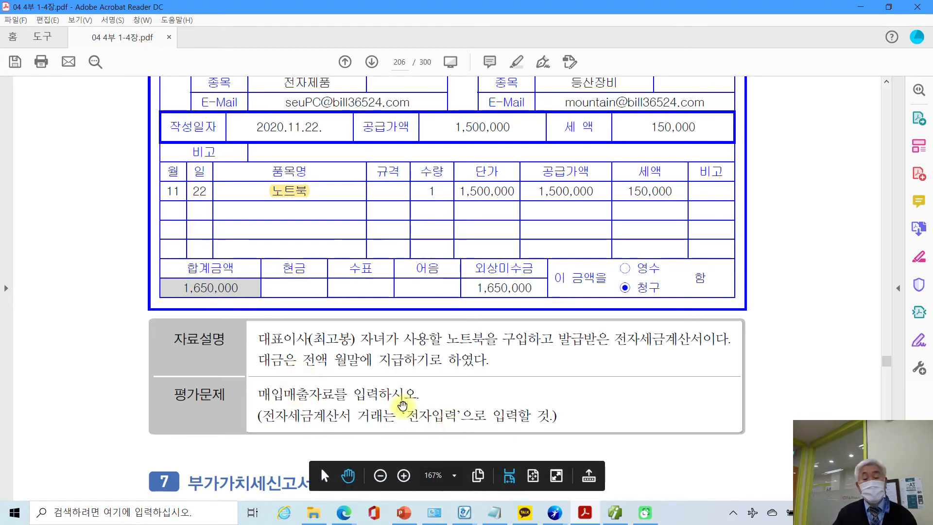
left_click_drag(401, 417, 456, 416)
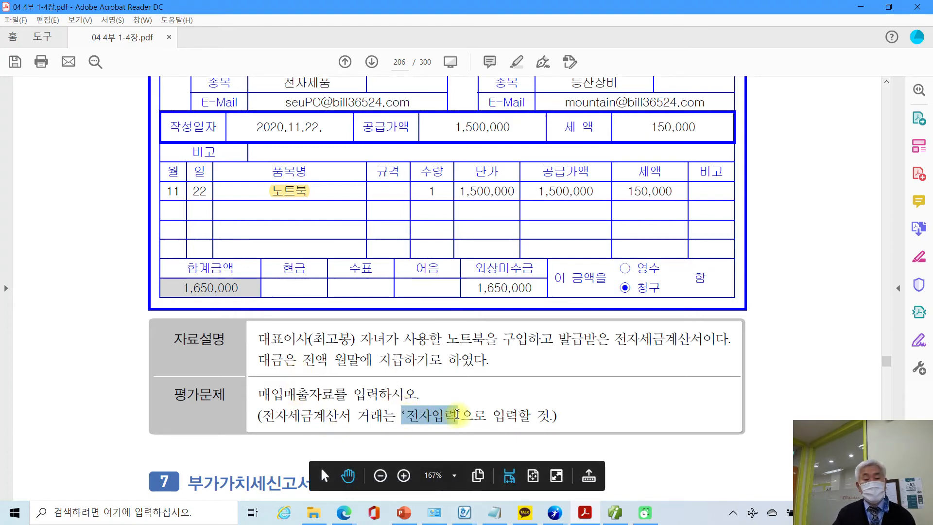
right_click(447, 416)
left_click(490, 351)
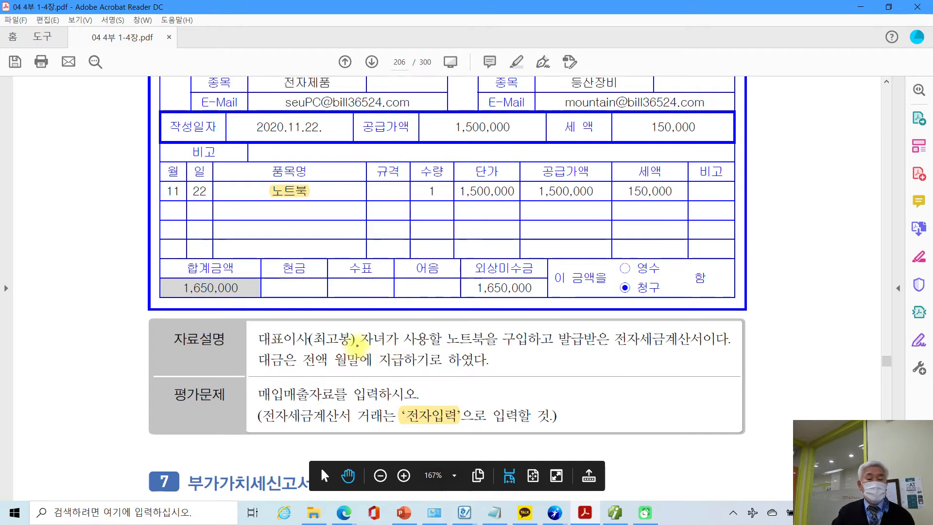
Step: Underline 자녀가 사용할 노트북을 and circle the laptop's tax amount in temporary ink, and clear the marks
left_click_drag(357, 346, 499, 347)
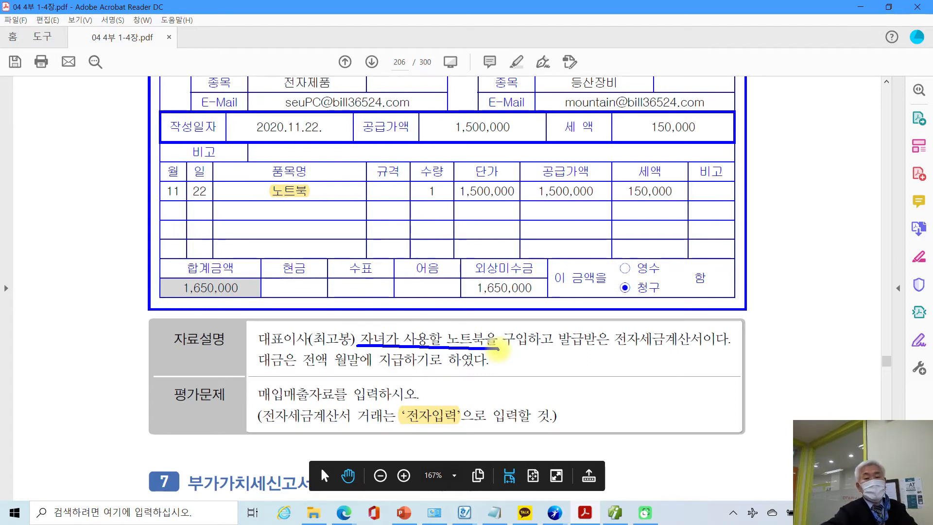
mouse_move(608, 169)
left_mouse_down()
mouse_move(608, 218)
mouse_move(698, 220)
mouse_move(654, 170)
mouse_move(608, 173)
left_mouse_up()
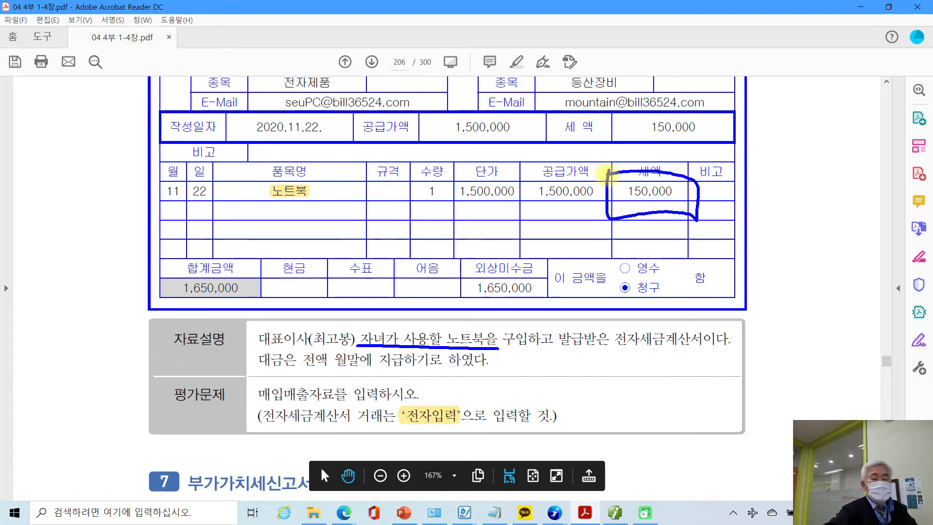
key("Escape")
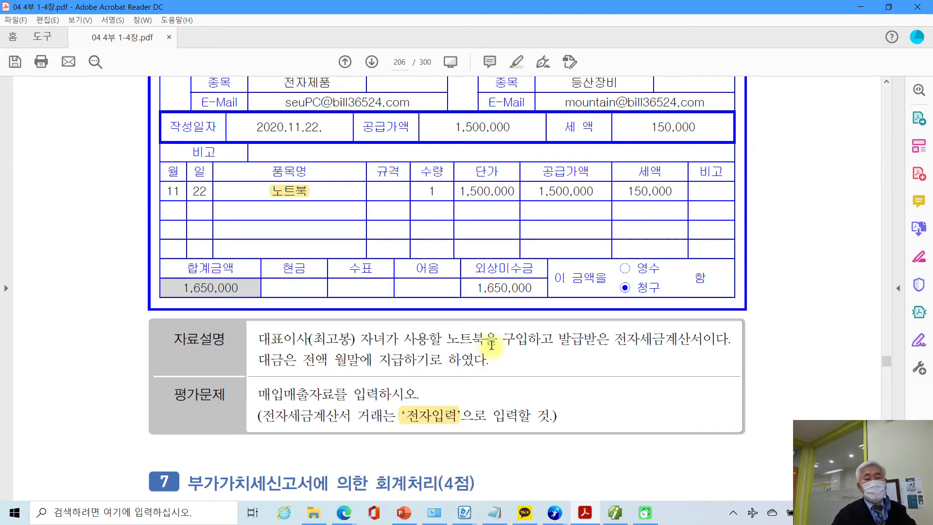
Step: Frame the 전자세금계산서 title of problem 6's invoice with a rectangle
scroll(492, 345, "up", 3)
scroll(491, 346, "up", 1)
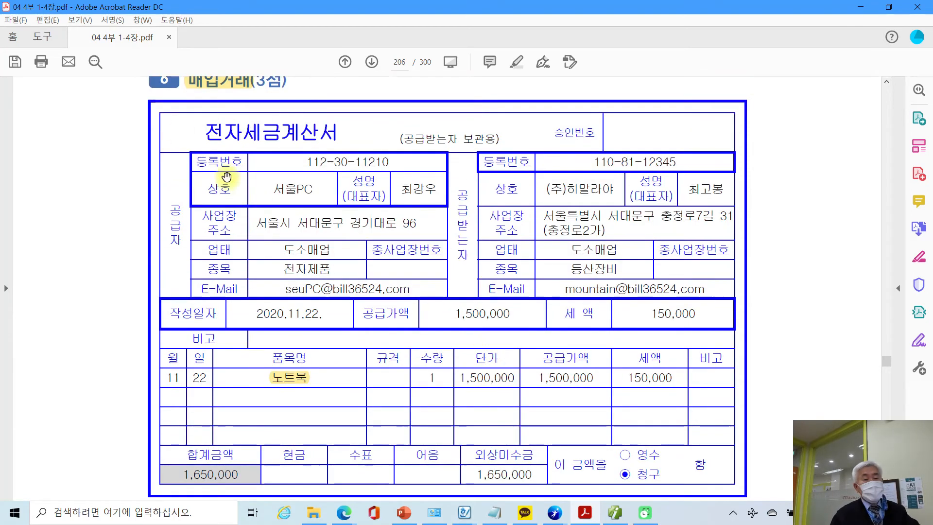
mouse_move(182, 115)
left_mouse_down()
mouse_move(284, 146)
mouse_move(356, 152)
left_mouse_up()
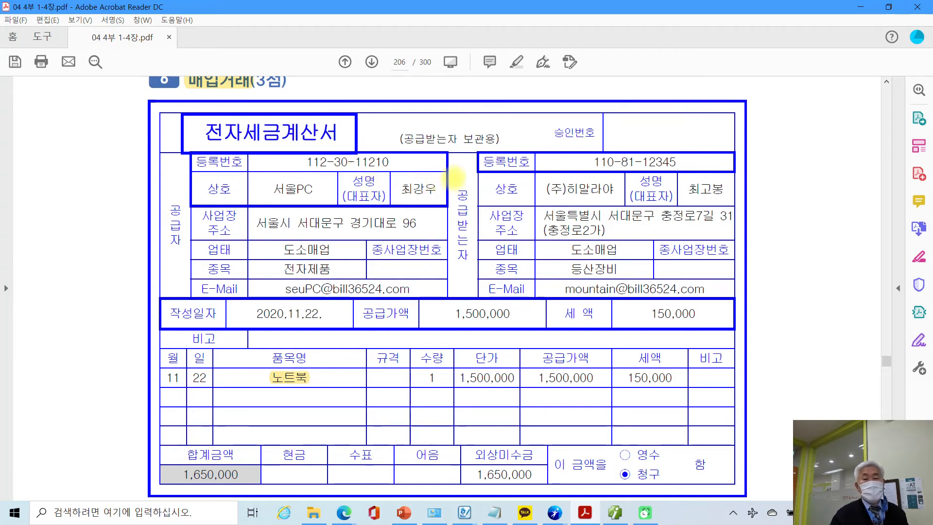
Step: Frame the buyer block, write and underline 54 beside the invoice, circle its title in temporary ink, and clear the marks
mouse_move(460, 148)
left_mouse_down()
mouse_move(492, 218)
mouse_move(759, 301)
left_mouse_up()
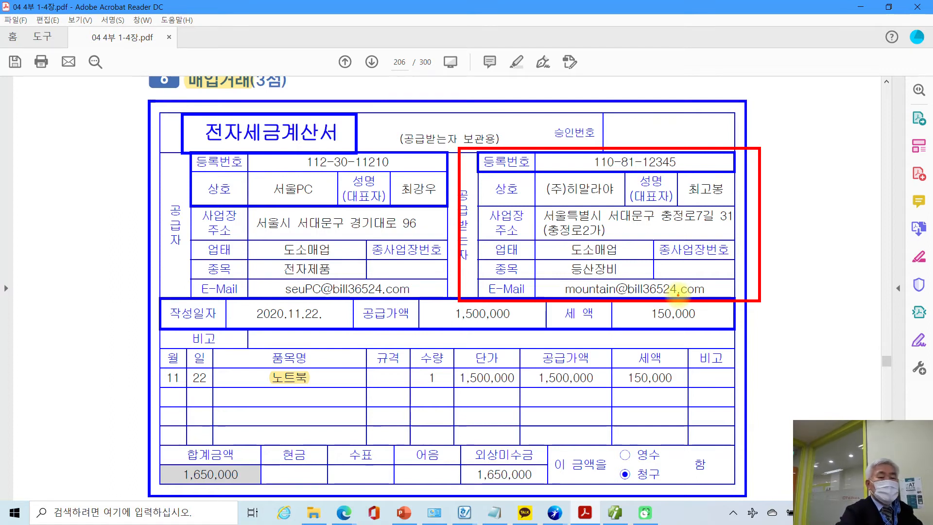
mouse_move(82, 143)
left_mouse_down()
mouse_move(94, 201)
mouse_move(64, 220)
left_mouse_up()
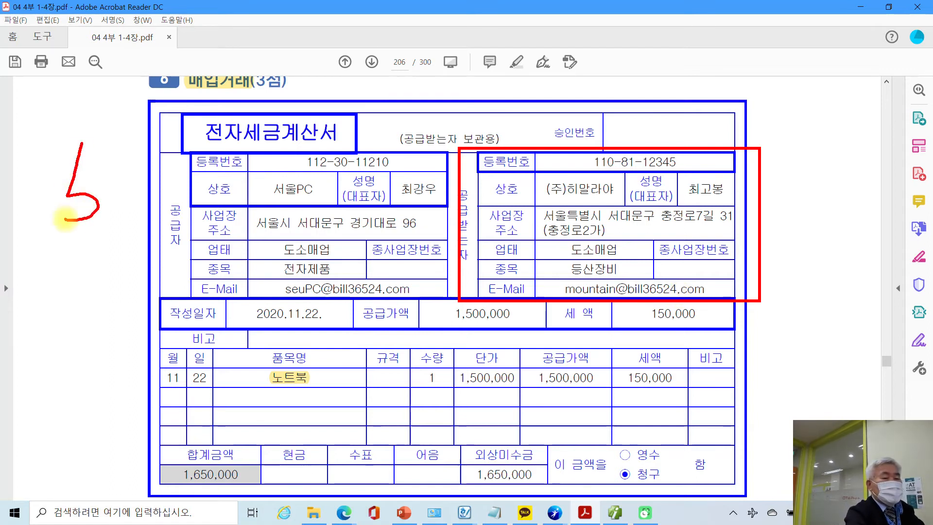
mouse_move(131, 156)
left_mouse_down()
mouse_move(112, 206)
mouse_move(143, 209)
mouse_move(129, 236)
left_mouse_up()
mouse_move(67, 239)
left_mouse_down()
mouse_move(141, 236)
mouse_move(138, 253)
left_mouse_up()
mouse_move(278, 168)
left_mouse_down()
mouse_move(238, 117)
mouse_move(365, 144)
left_mouse_up()
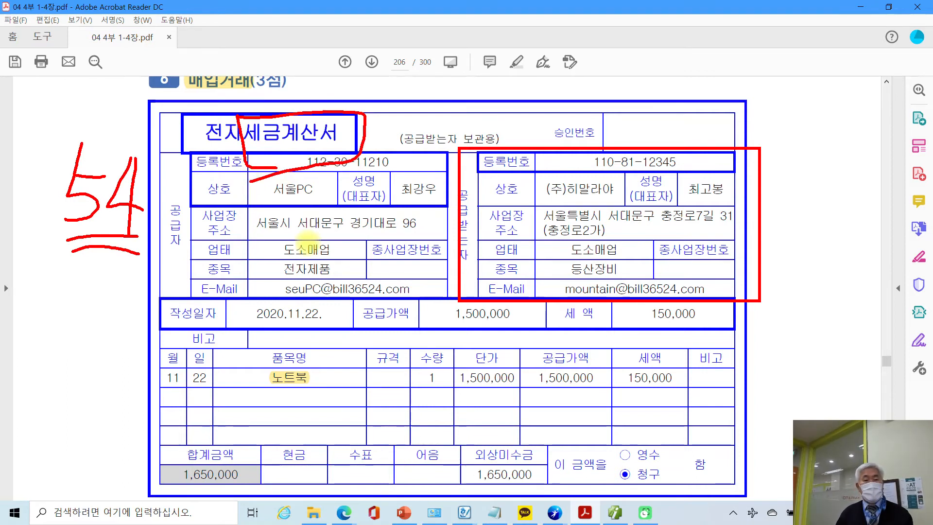
key("Escape")
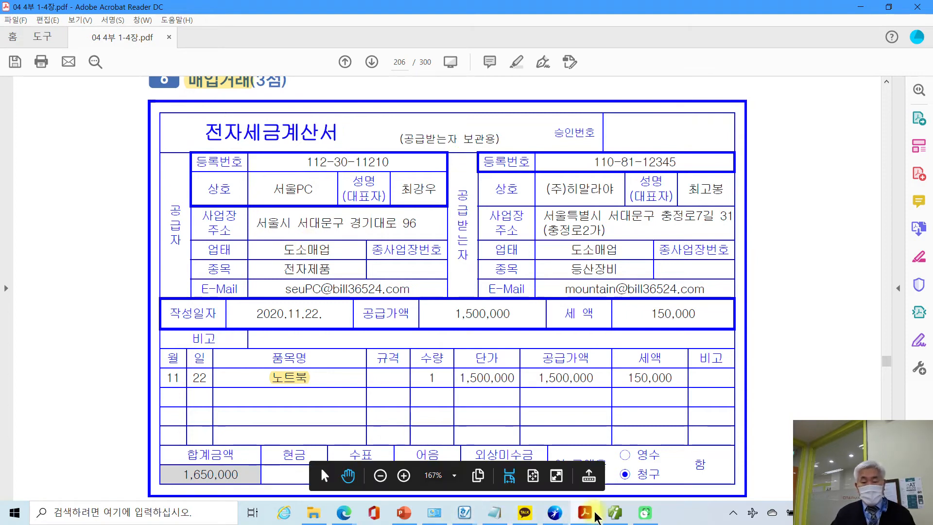
Step: Switch to the accounting program and start a 22 November purchase entry of type 54 불공 with reason 2, 사업과 관련 없는 지출
left_click(615, 513)
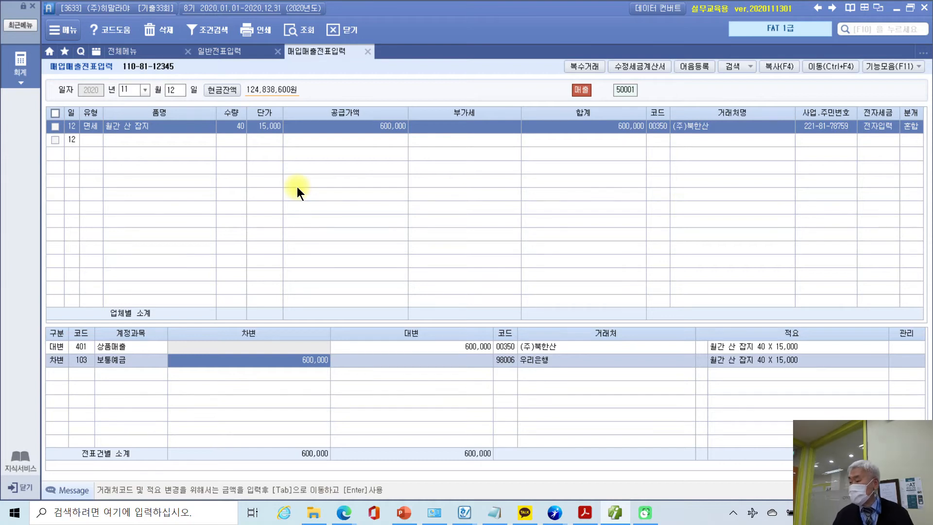
left_click(168, 95)
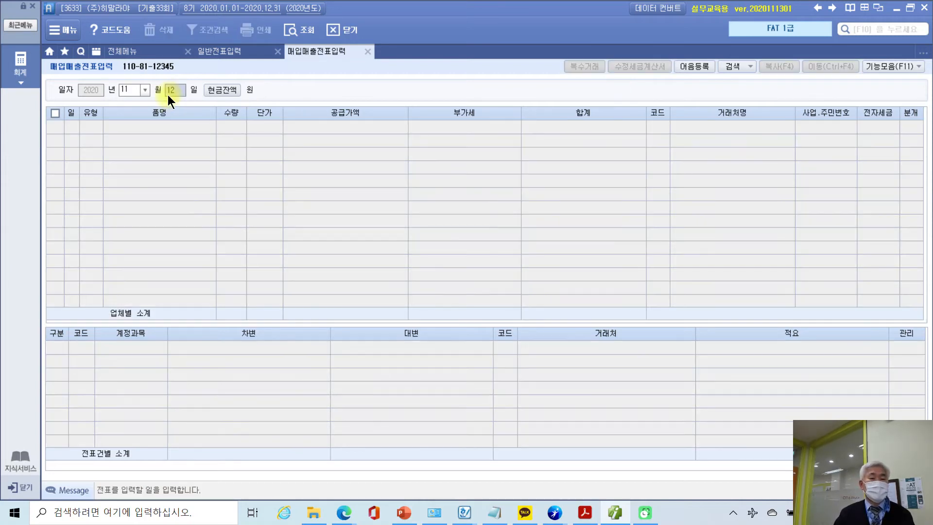
type("22")
key("Return")
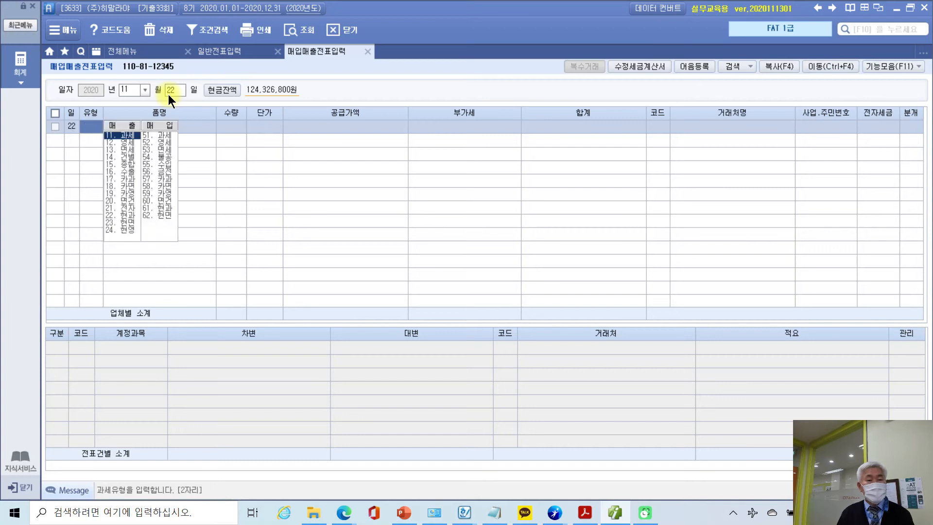
type("54")
key("Return")
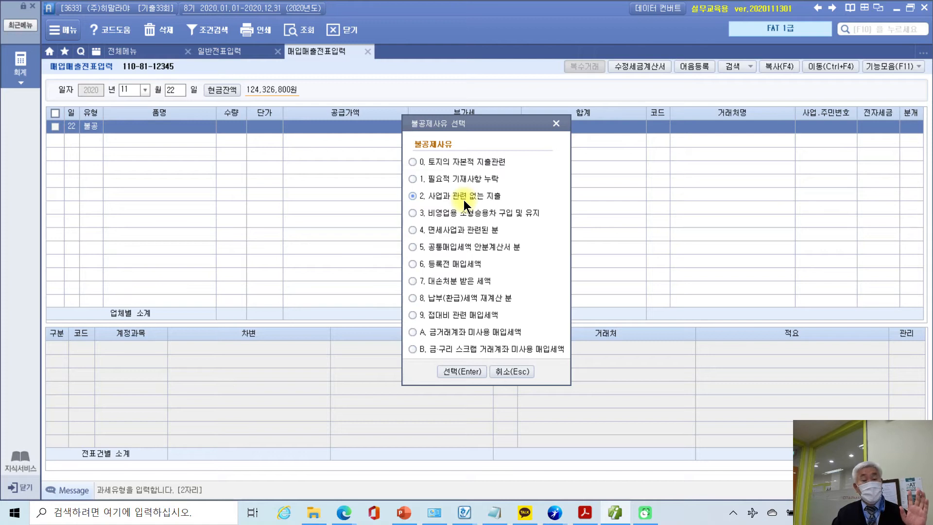
left_click(457, 374)
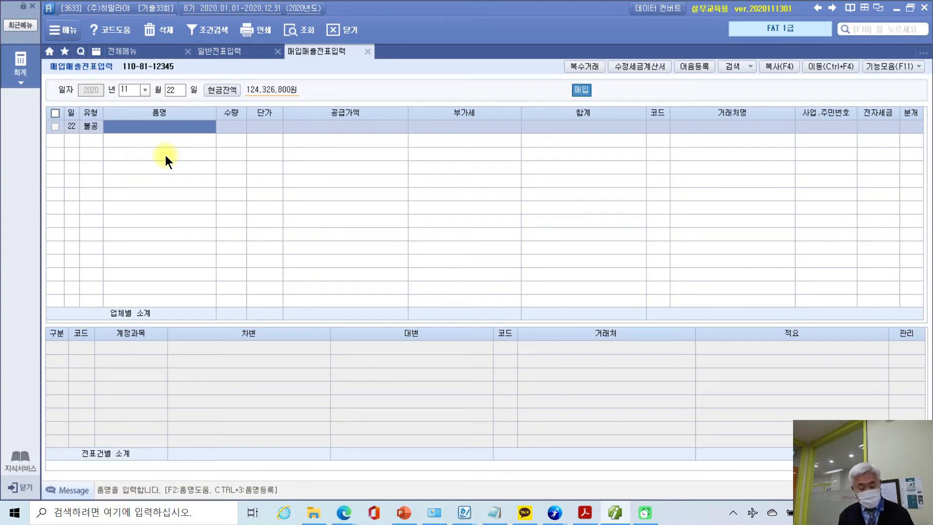
Step: Enter the item 노트북 with quantity 1 and unit price 1,500,000 in the purchase row
type("노트북")
key("Return")
key("Return")
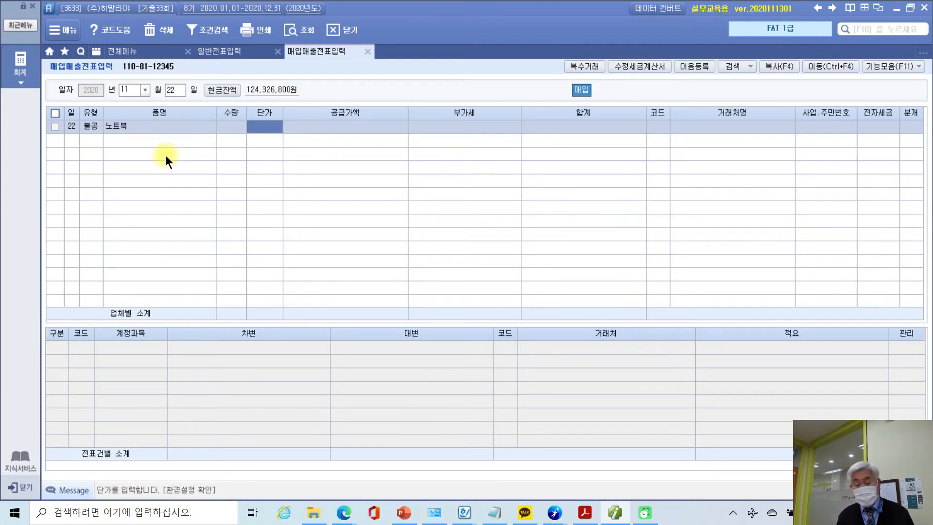
key("Left")
type("1")
key("Return")
type("1,50")
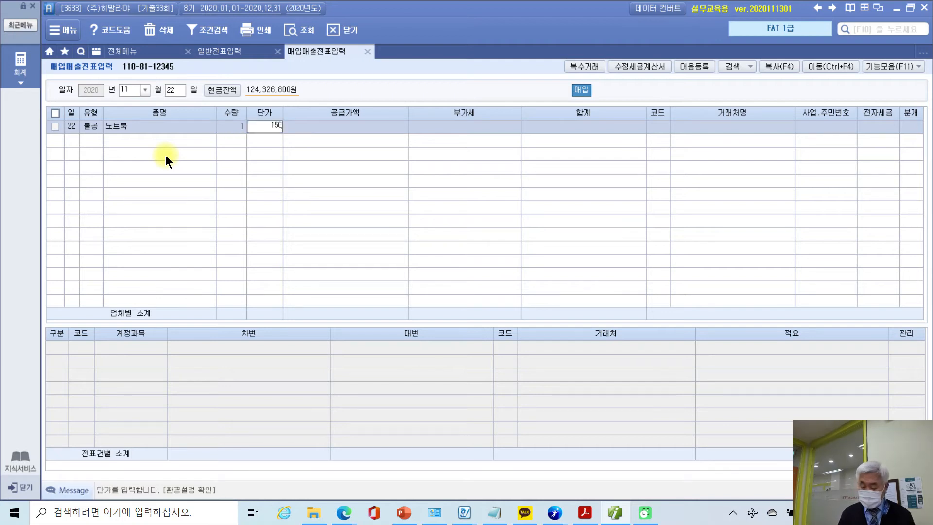
type("0,000")
key("Return")
key("Return")
key("Return")
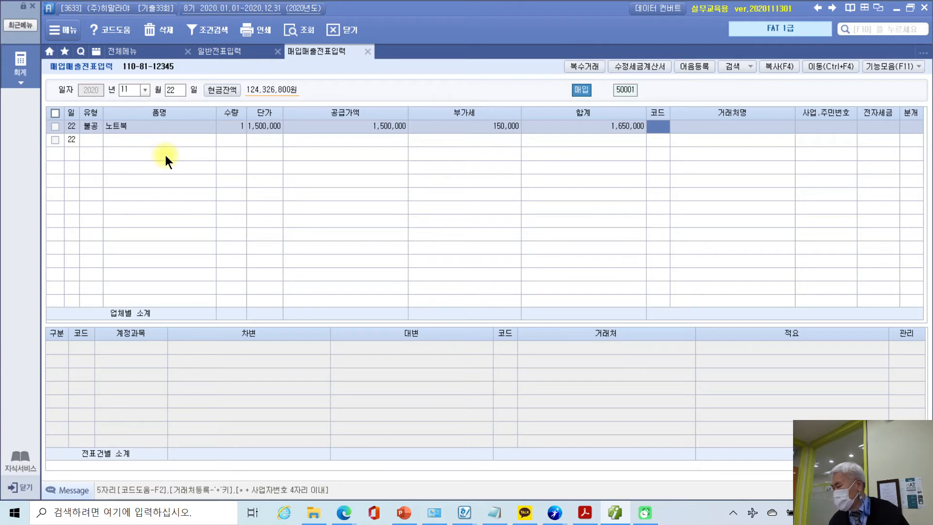
Step: Complete the laptop purchase row with supplier 서울PC, electronic invoice status 전자입력 and journal type 혼합
type("서울")
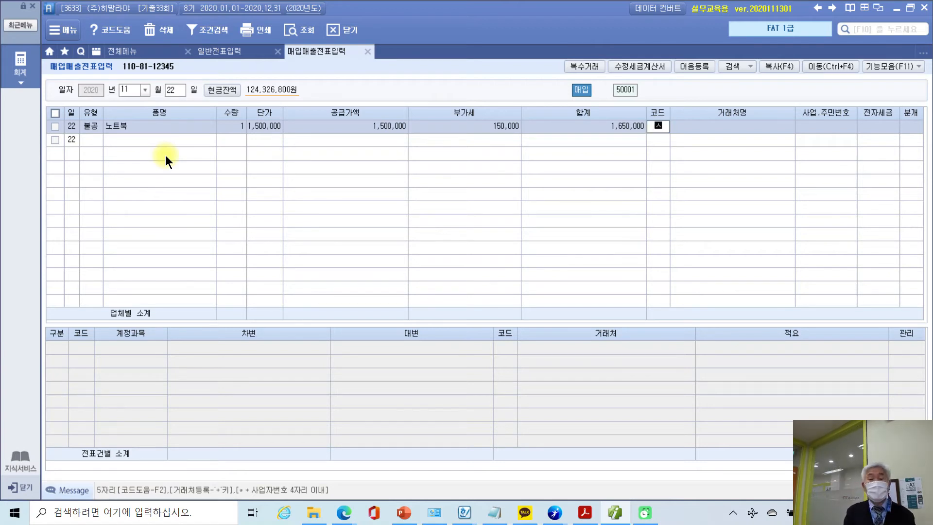
key("Return")
key("Return")
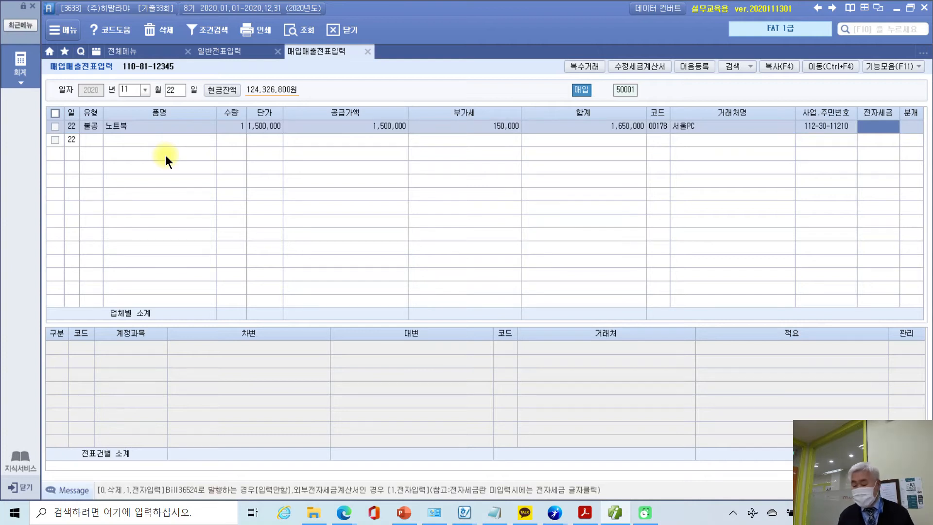
type("1")
key("Return")
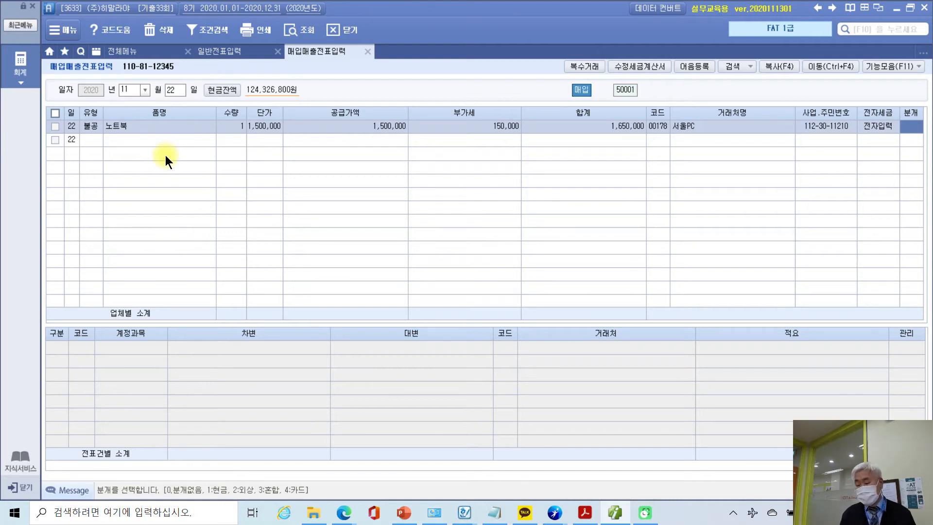
type("3")
key("Return")
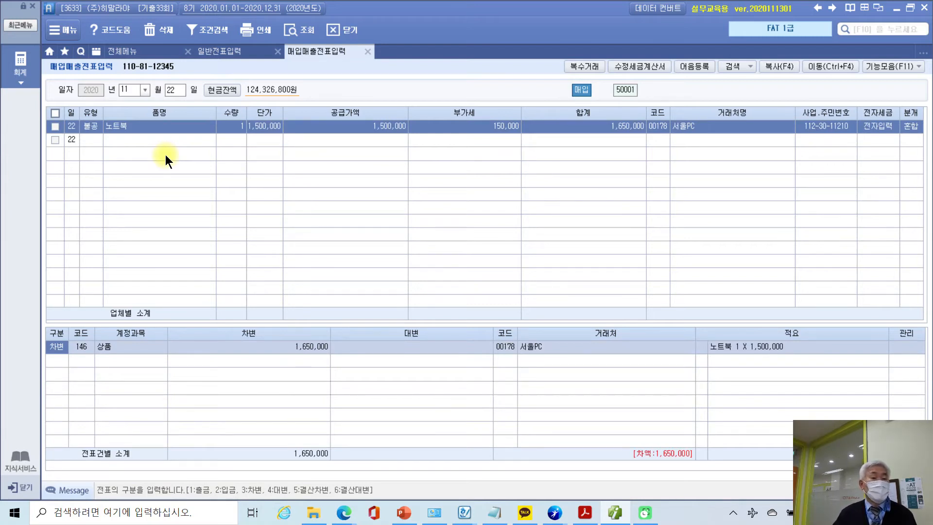
Step: Change the debit line's account to 134 가지급금 and its counterparty to the company's representative director
left_click(84, 346)
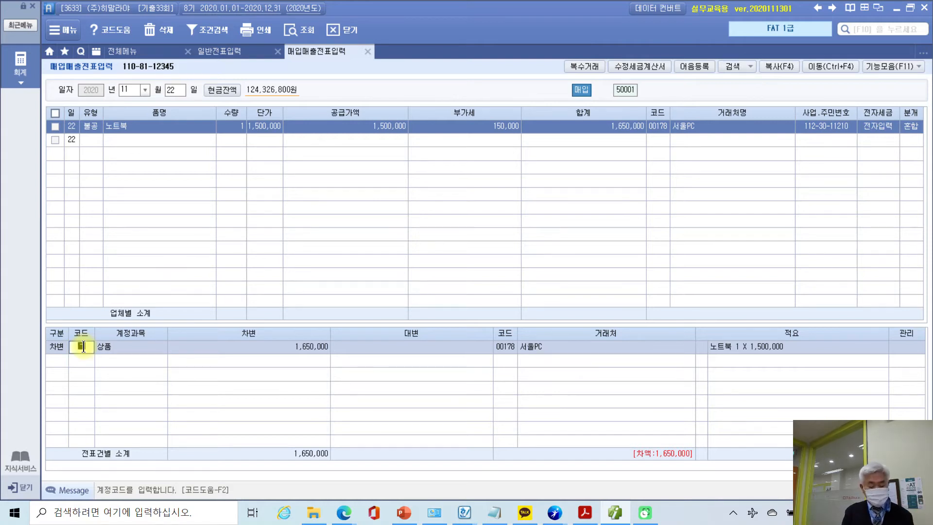
type("134")
key("Return")
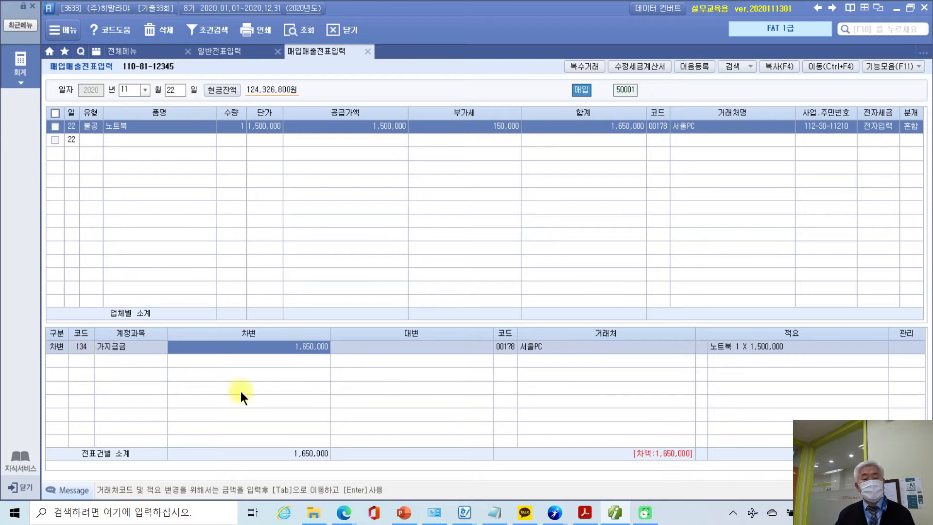
left_click(509, 348)
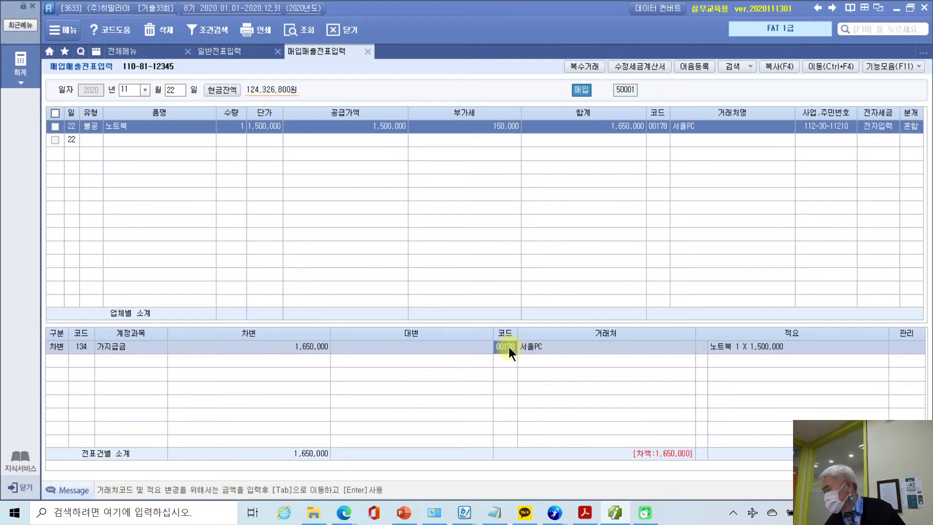
type("최고")
key("Return")
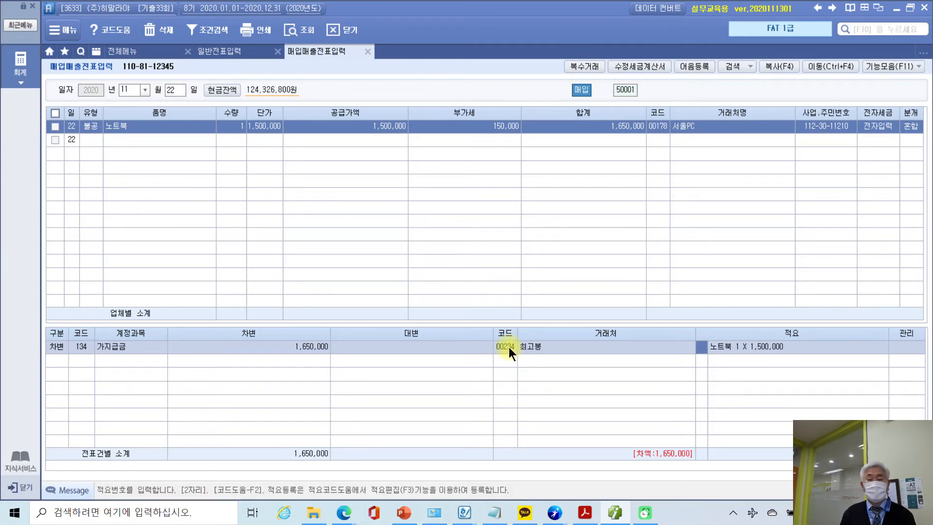
key("Return")
key("Return")
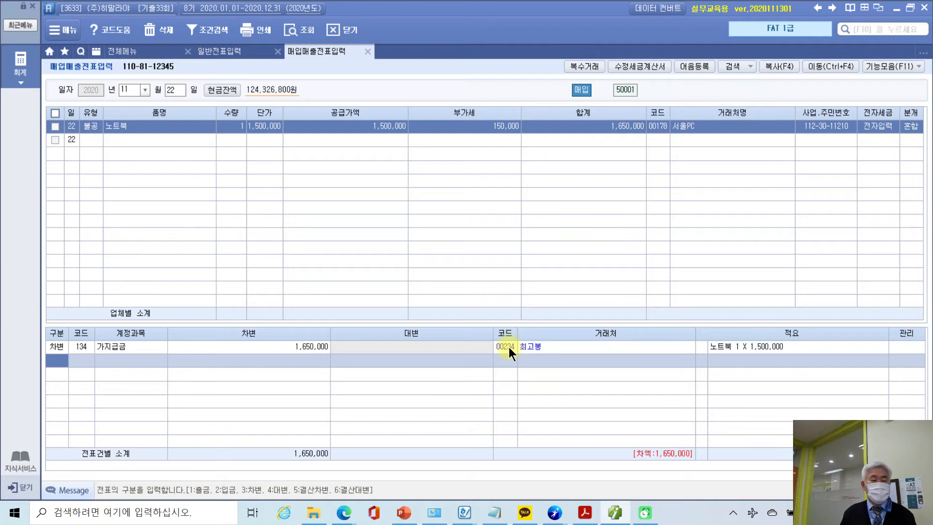
Step: Add a credit line to account 253 미지급금 for 1,650,000
type("4")
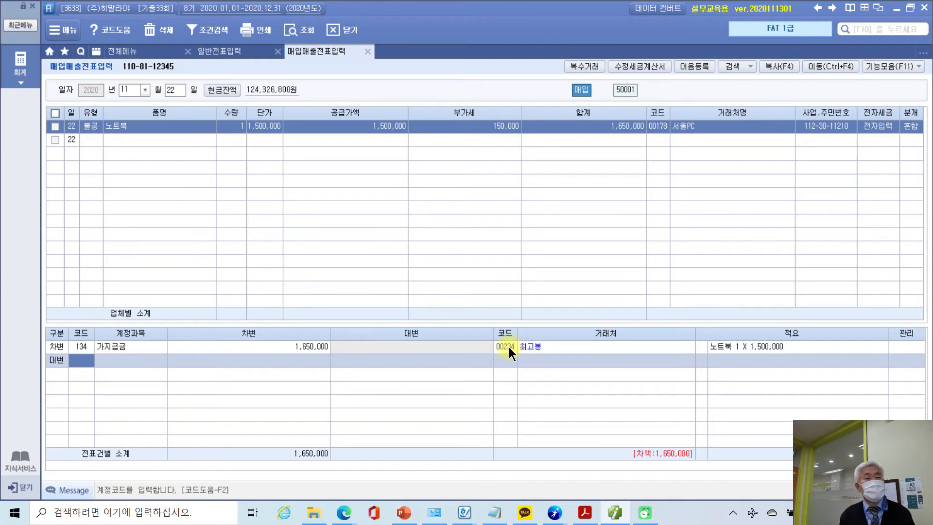
type("253")
key("Return")
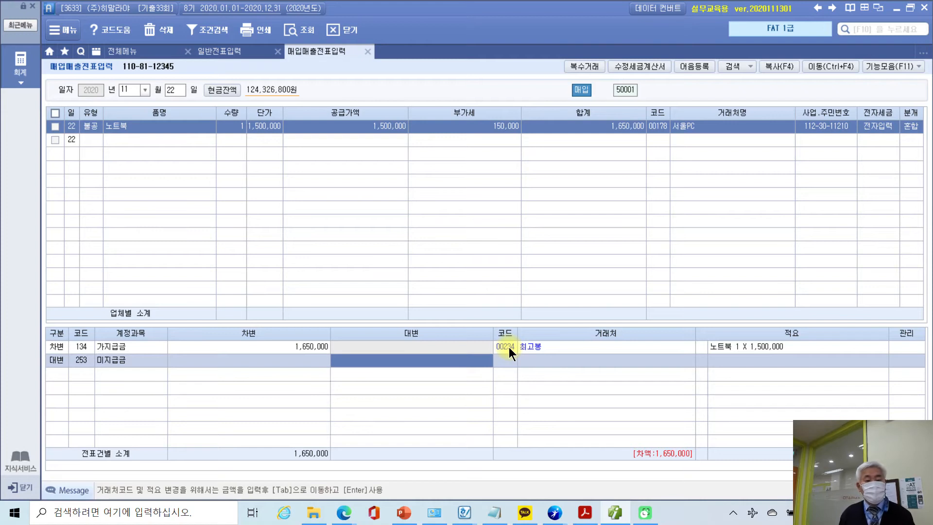
type("1,65")
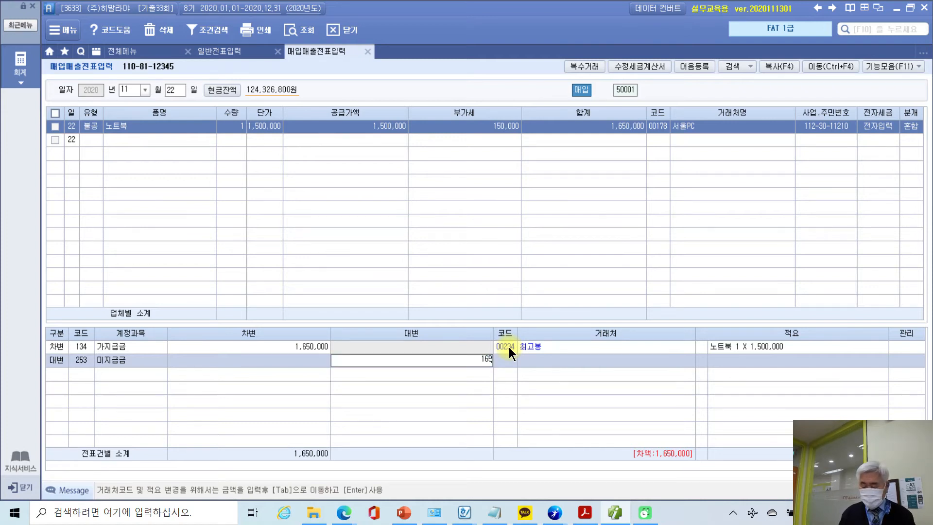
type("0,000")
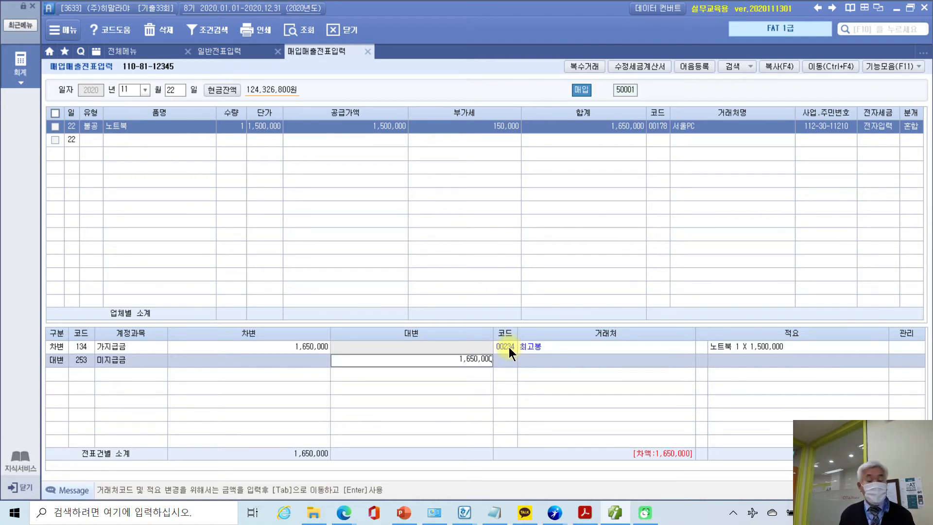
key("Return")
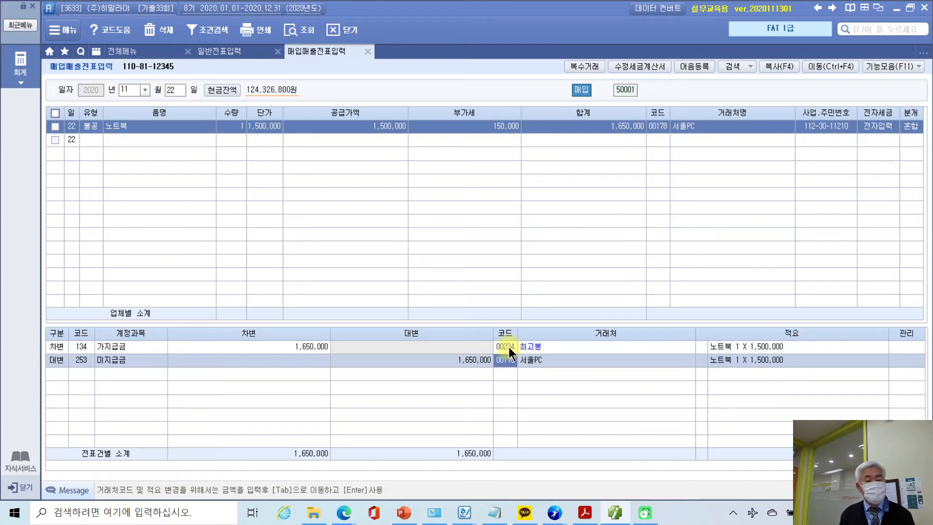
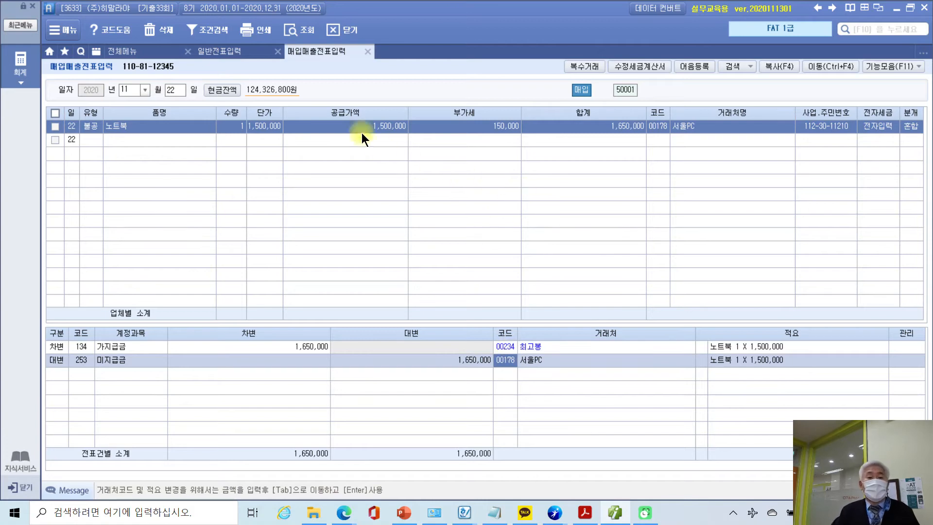
Step: Switch to the exam PDF in Acrobat Reader and highlight problem 7's heading 부가가치세신고서에 의한 회계처리(4점)
left_click(585, 512)
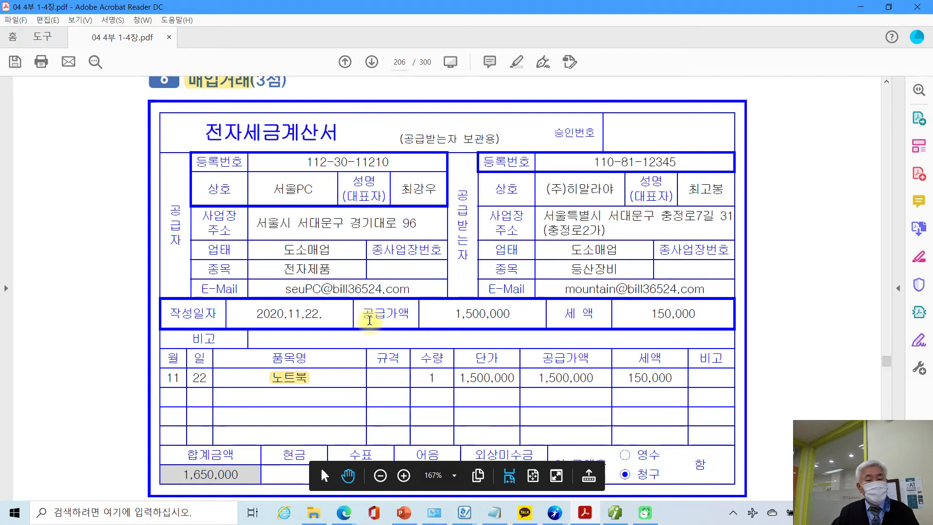
scroll(370, 320, "down", 3)
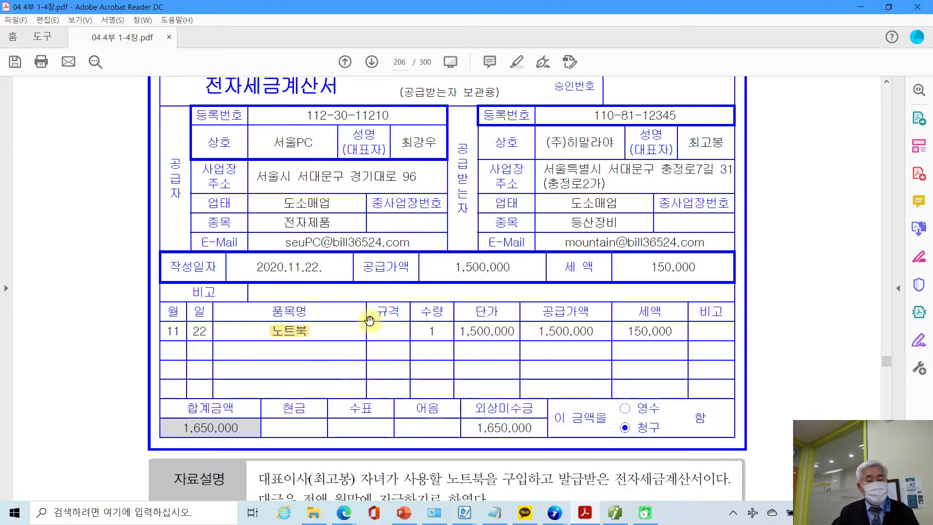
scroll(369, 320, "down", 3)
scroll(369, 321, "down", 5)
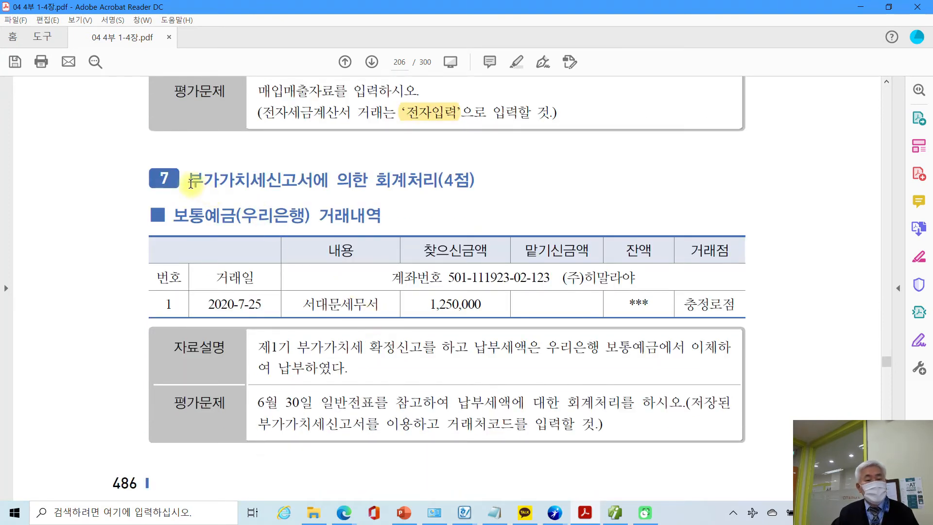
left_click_drag(191, 182, 451, 183)
right_click(452, 185)
left_click(492, 218)
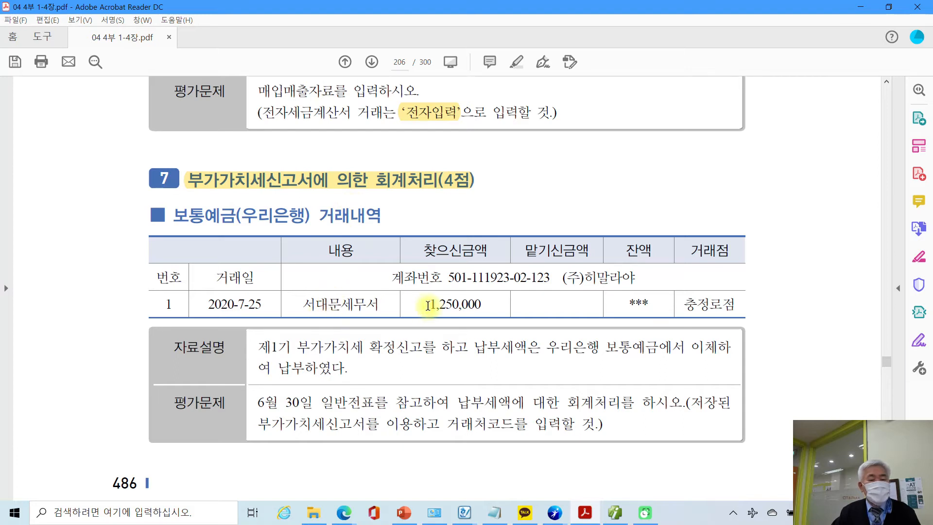
Step: Highlight the withdrawal amount 1,250,000 in problem 7's bank transaction table
left_click_drag(427, 306, 479, 305)
right_click(478, 305)
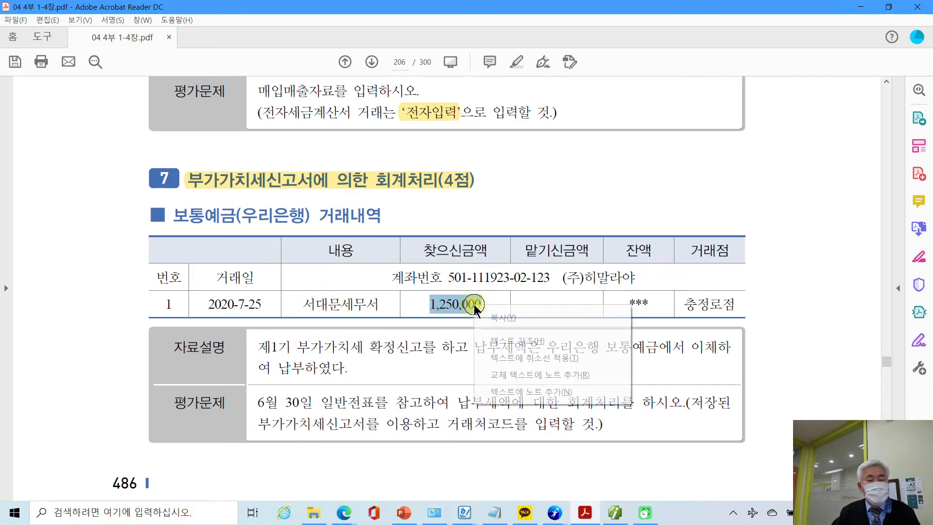
left_click(507, 342)
Step: Highlight 납부세액은 우리은행 보통예금에서 이체하여 납부하였다 in problem 7's 자료설명
scroll(411, 368, "down", 1)
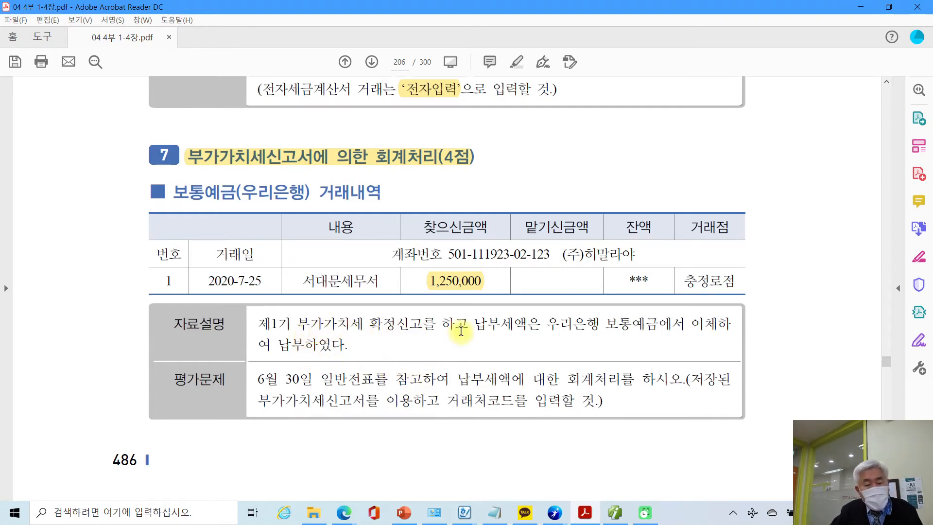
left_click_drag(474, 327, 336, 343)
right_click(336, 343)
left_click(375, 381)
Step: Highlight 납부세액에 대한 회계처리를 하시오 and 거래처코드를 입력할 것 in problem 7's 평가문제
scroll(340, 374, "down", 2)
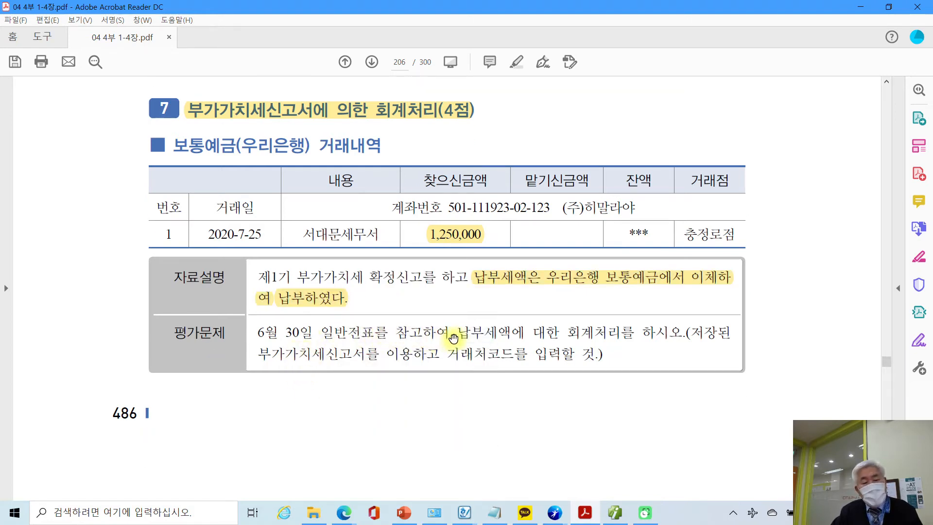
left_click_drag(460, 332, 680, 333)
right_click(655, 334)
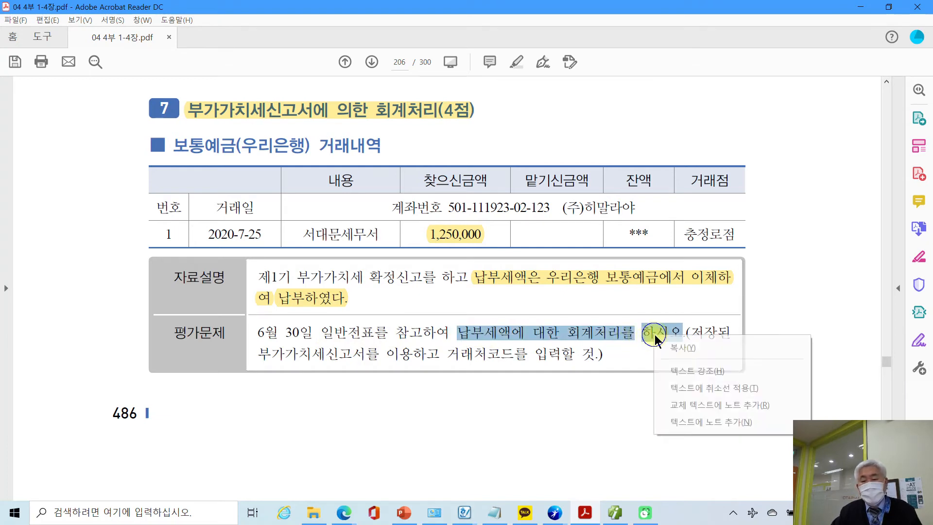
left_click(683, 370)
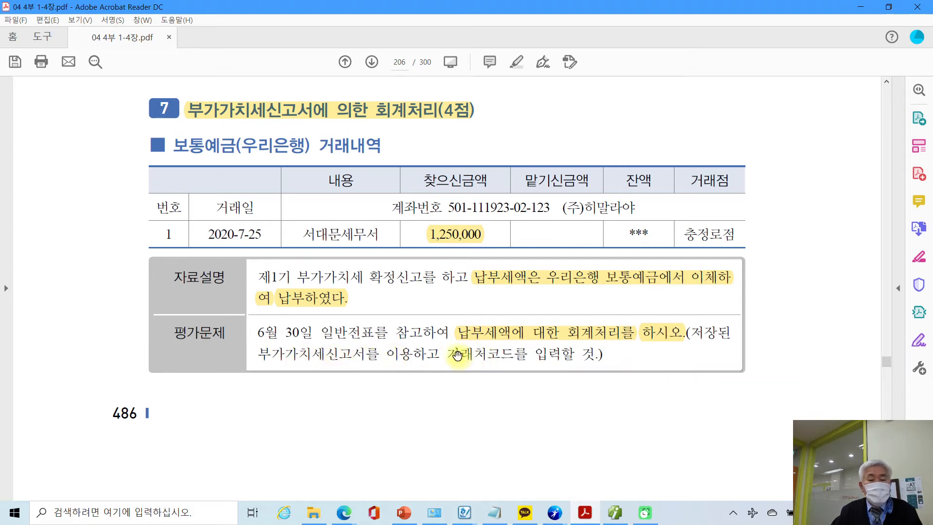
left_click_drag(448, 354, 571, 358)
right_click(535, 359)
left_click(559, 391)
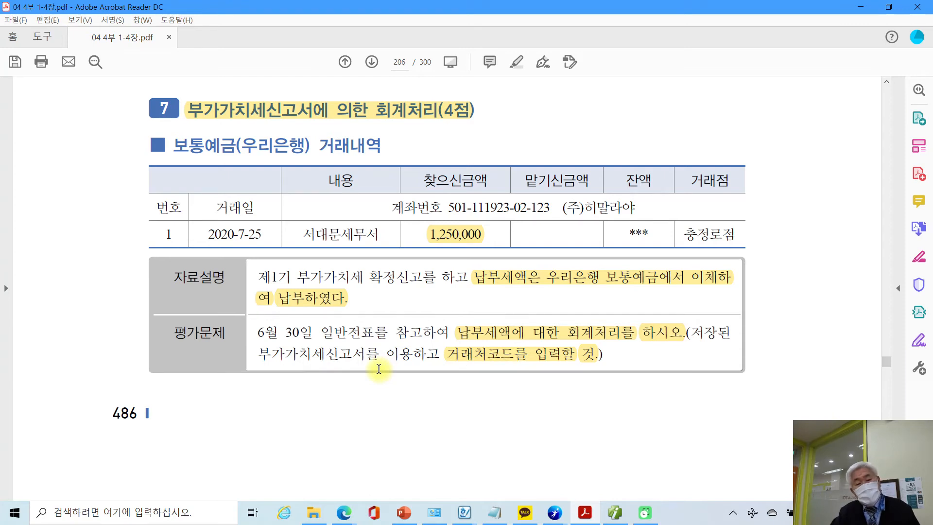
Step: Underline the 6월 30일 일반전표 and 저장된 부가가치세신고서 references in red, and box problem 7's transaction date, 서대문세무서 and withdrawal amount
scroll(379, 370, "up", 1)
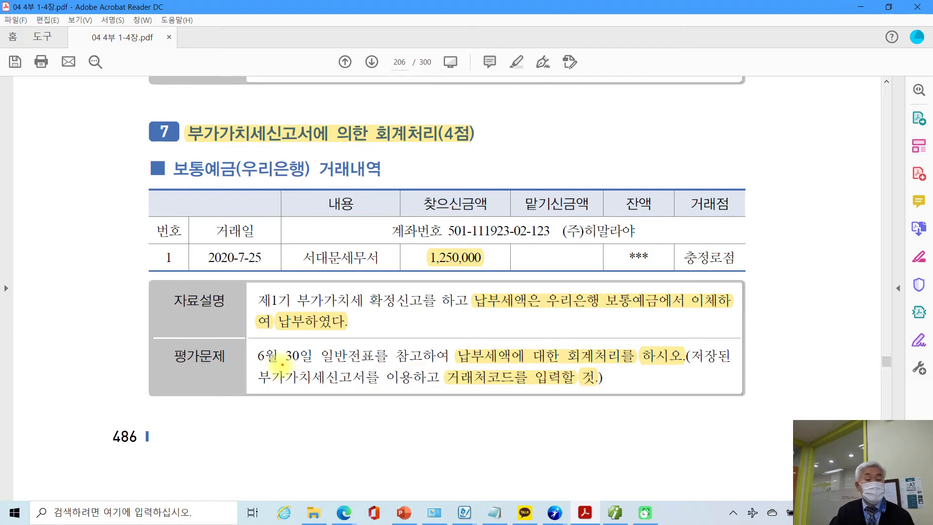
left_click_drag(254, 363, 379, 364)
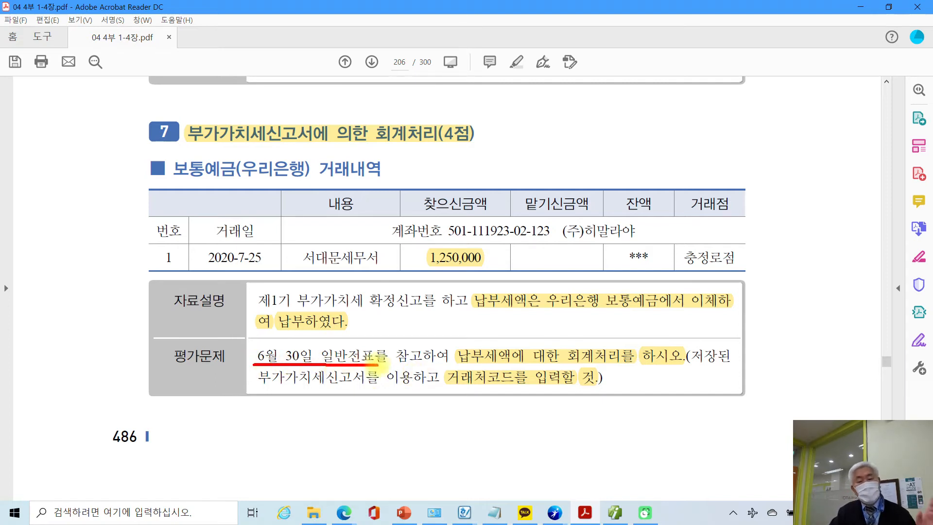
left_click_drag(262, 387, 365, 388)
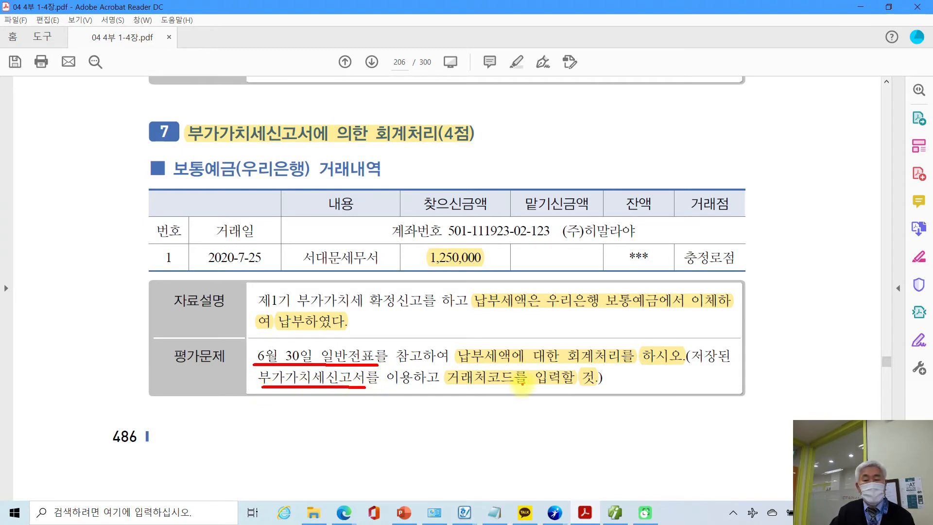
left_click_drag(679, 366, 736, 368)
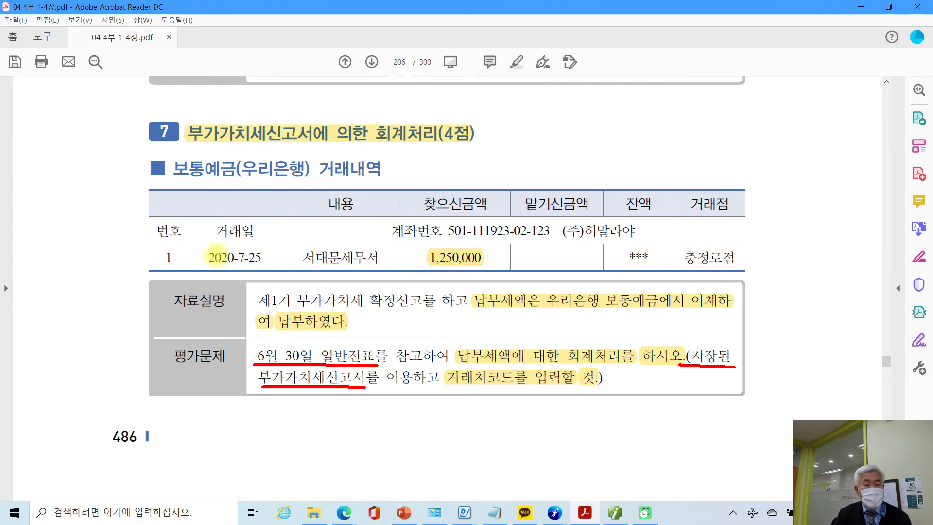
left_click_drag(199, 248, 273, 266)
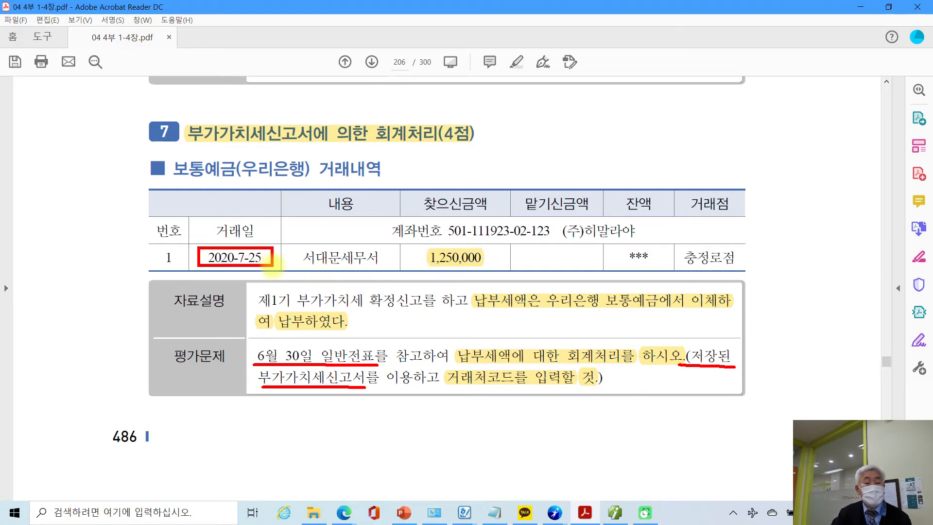
mouse_move(263, 237)
left_mouse_down()
mouse_move(329, 266)
mouse_move(382, 269)
left_mouse_up()
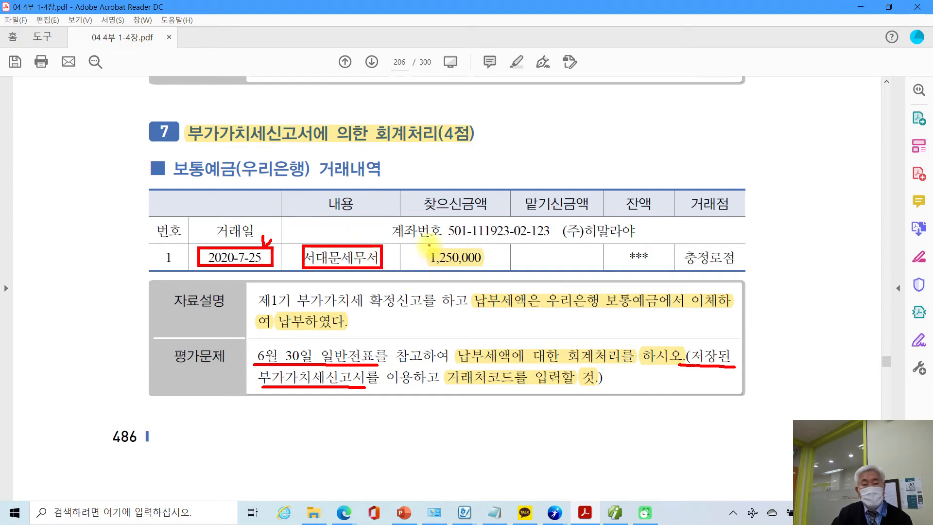
left_click_drag(423, 245, 506, 274)
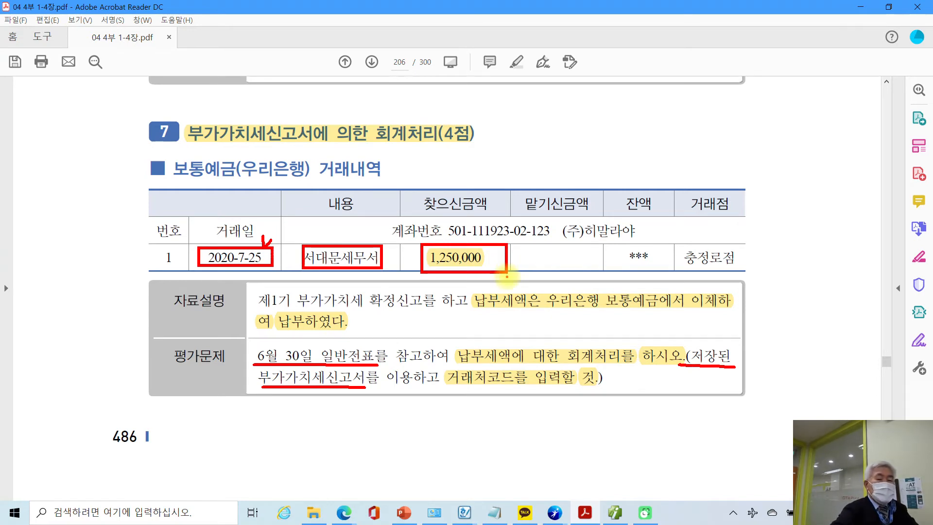
Step: Draw an arrow from the 6월 30일 일반전표 reference, handwrite 미지급세금 in red, circle it in blue, and clear all annotations
mouse_move(241, 359)
left_mouse_down()
mouse_move(130, 327)
mouse_move(127, 351)
mouse_move(138, 321)
left_mouse_up()
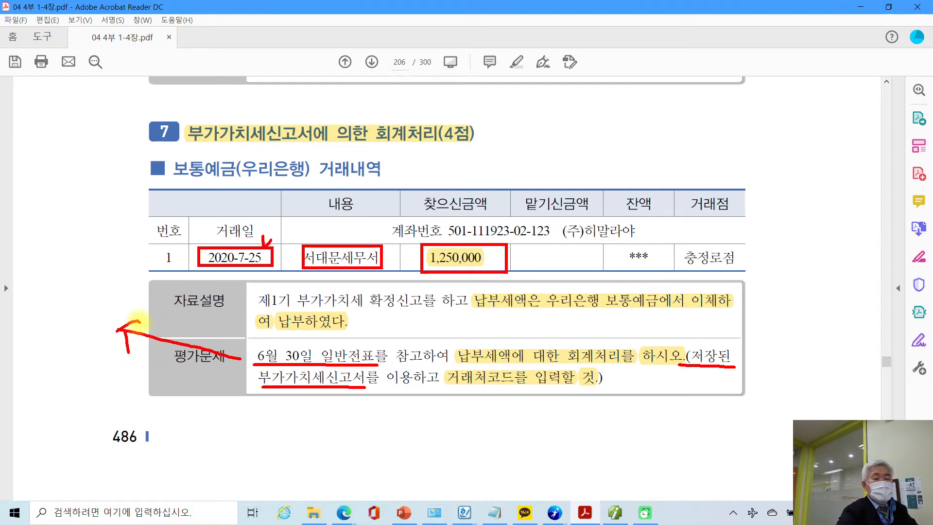
left_click_drag(38, 290, 43, 321)
left_click_drag(49, 294, 68, 316)
mouse_move(72, 279)
left_mouse_down()
mouse_move(79, 334)
mouse_move(89, 321)
mouse_move(112, 322)
left_mouse_up()
mouse_move(116, 277)
left_mouse_down()
mouse_move(119, 335)
mouse_move(145, 279)
mouse_move(122, 322)
mouse_move(146, 311)
mouse_move(164, 265)
mouse_move(187, 322)
left_mouse_up()
mouse_move(200, 240)
left_mouse_down()
mouse_move(228, 265)
mouse_move(214, 292)
mouse_move(234, 295)
left_mouse_up()
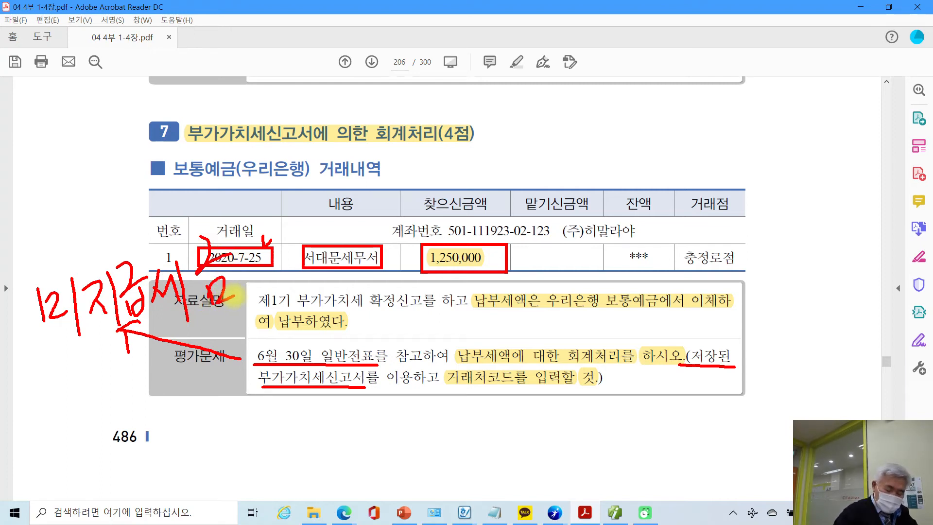
mouse_move(262, 303)
left_mouse_down()
mouse_move(87, 361)
mouse_move(21, 292)
mouse_move(204, 220)
mouse_move(247, 297)
left_mouse_up()
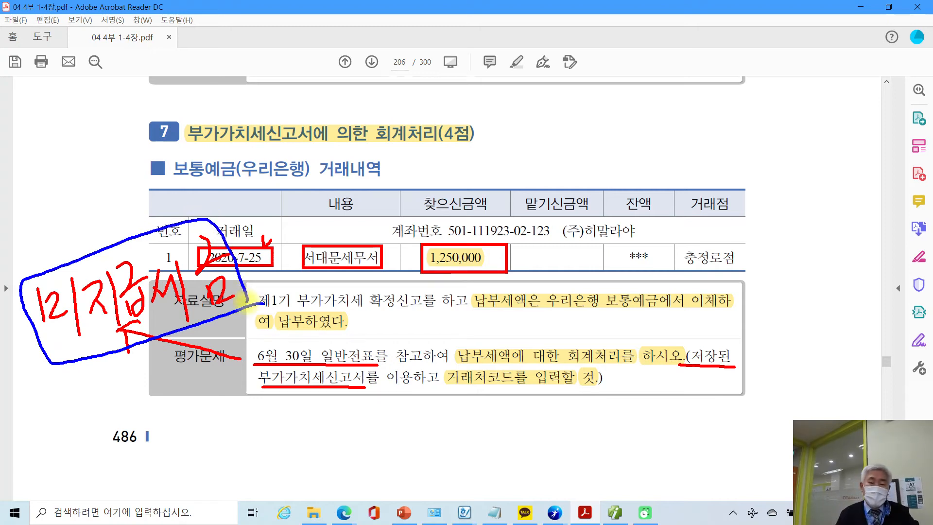
key("Escape")
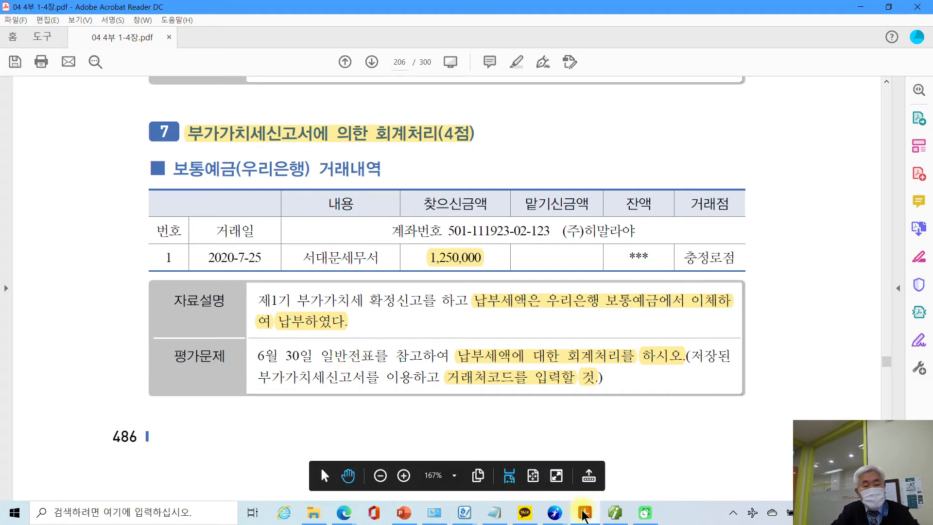
Step: Switch to 더존 iPlus and examine the June 30 voucher in 일반전표입력, selecting its 미지급세금 line
mouse_move(583, 517)
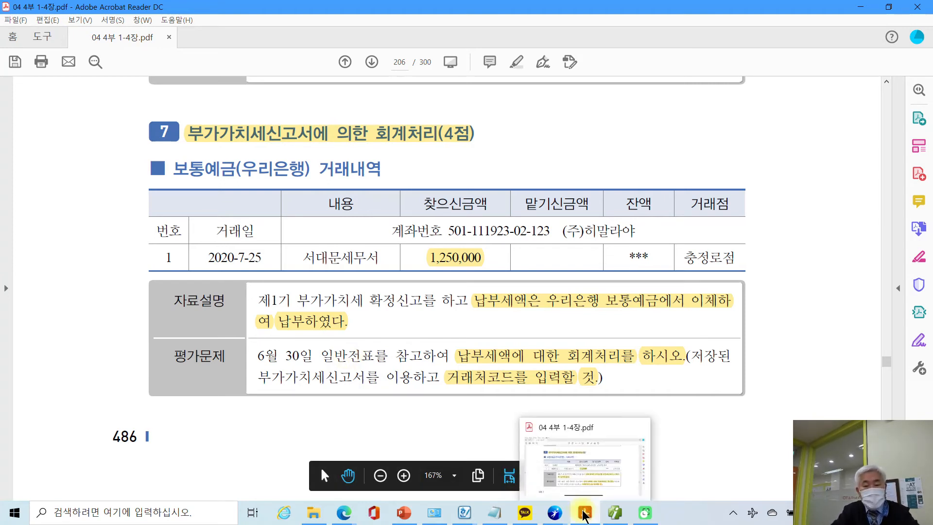
left_click(615, 513)
left_click(223, 51)
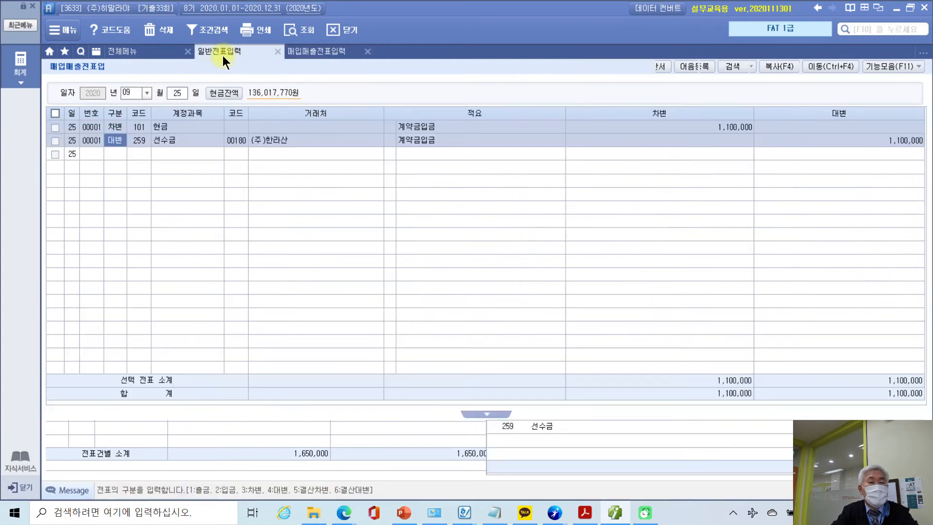
left_click(131, 93)
type("06")
key("Return")
type("30")
key("Return")
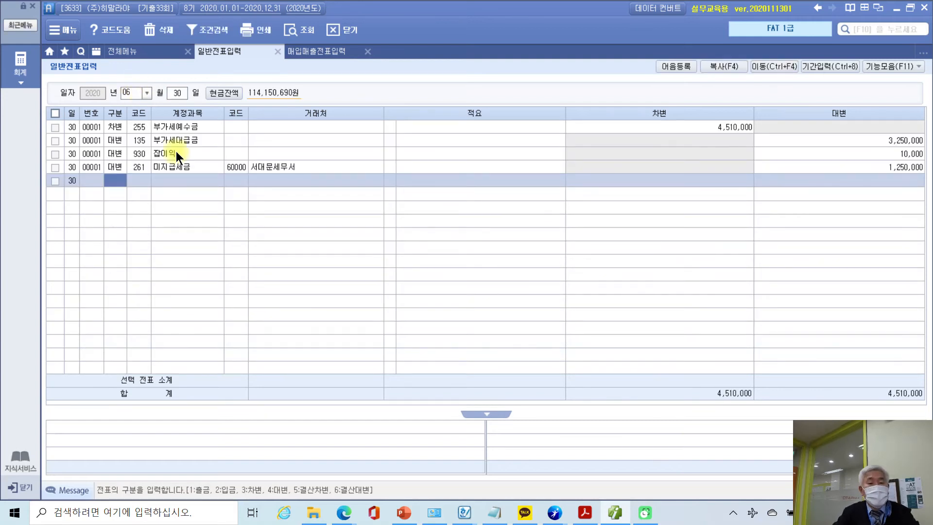
key("Up")
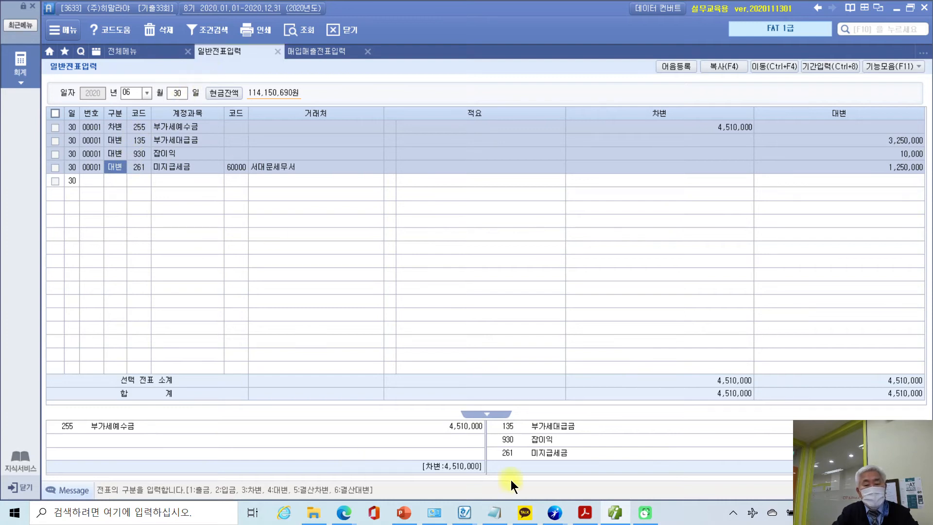
Step: Switch to the exam PDF, box problem 7's heading in red, bracket the problem with a curve, and clear the annotations
left_click(585, 513)
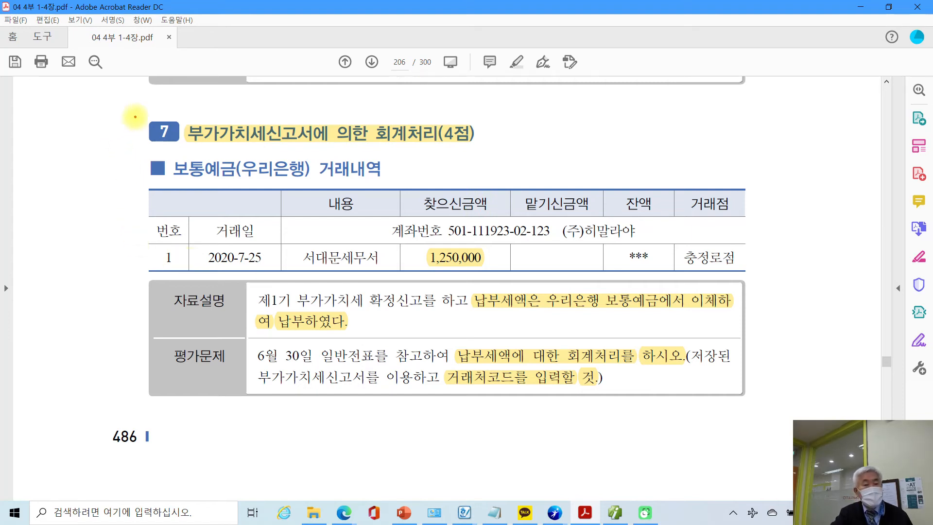
left_click(182, 117)
left_click_drag(216, 146, 517, 149)
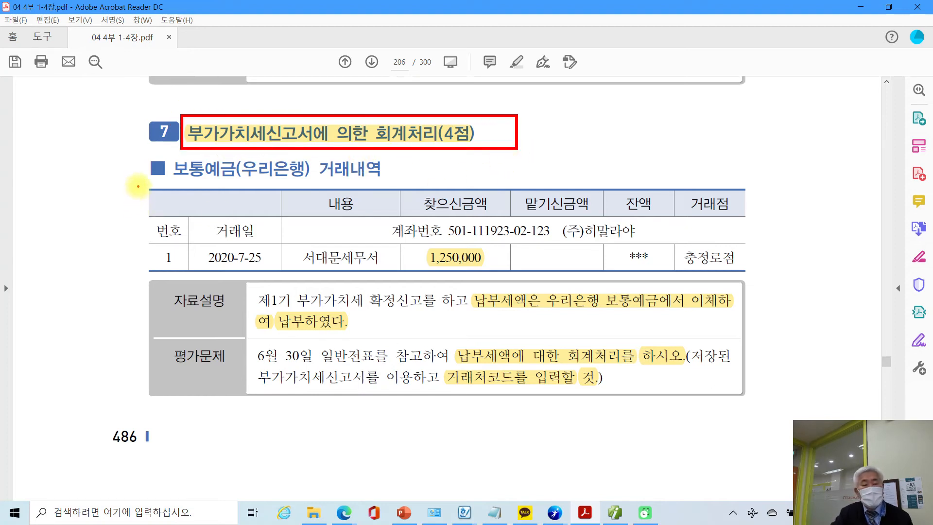
mouse_move(147, 169)
left_mouse_down()
mouse_move(103, 350)
mouse_move(127, 403)
left_mouse_up()
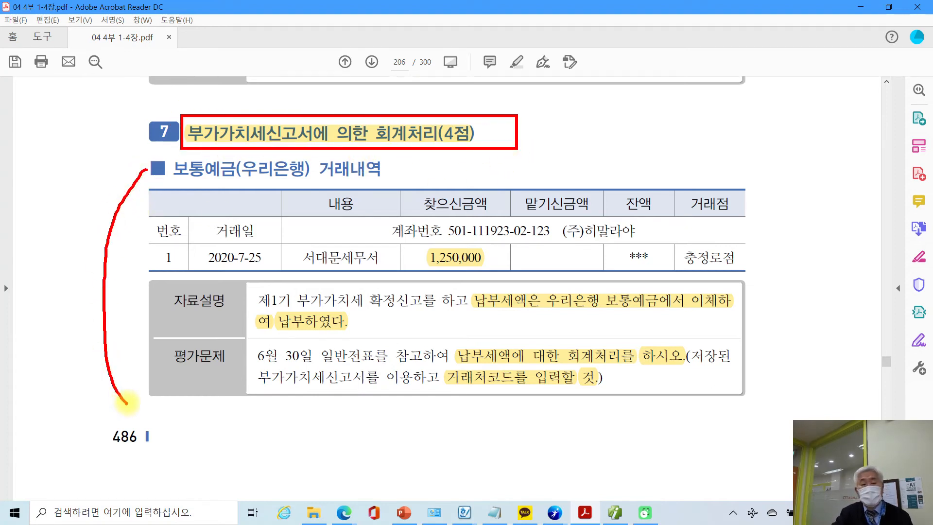
key("Escape")
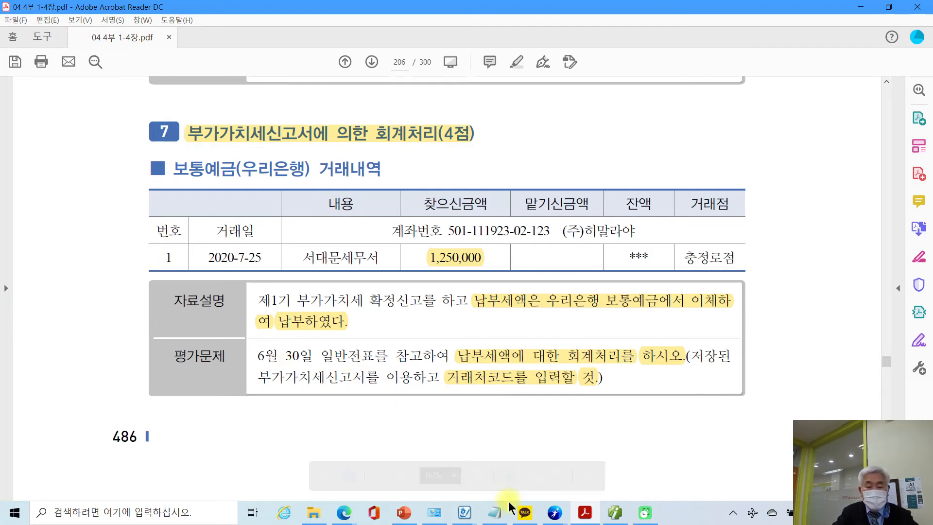
Step: Switch to 더존 iPlus and set the 일반전표입력 date to July 25
mouse_move(616, 517)
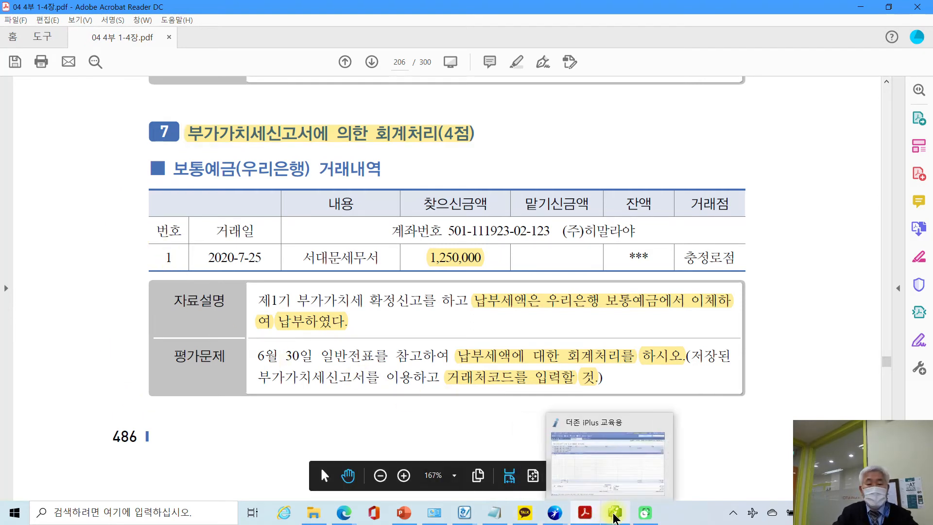
left_click(616, 517)
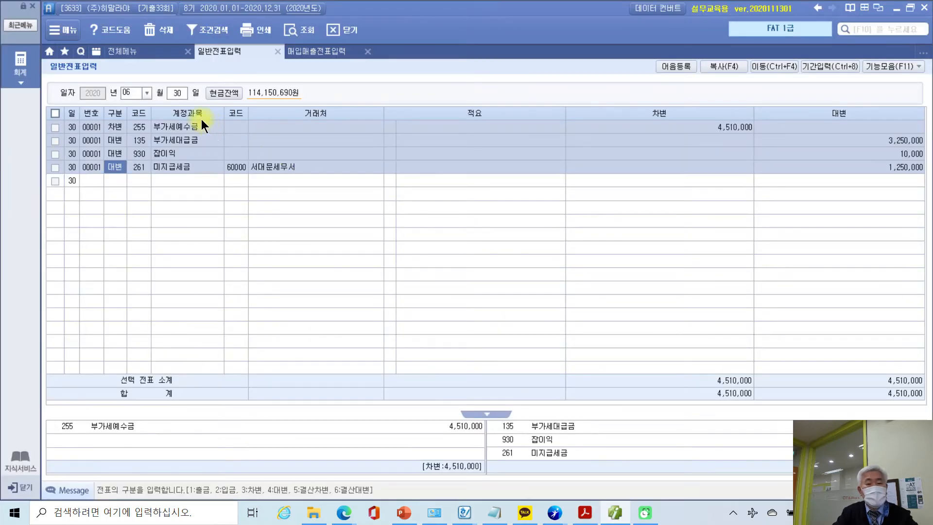
left_click(125, 94)
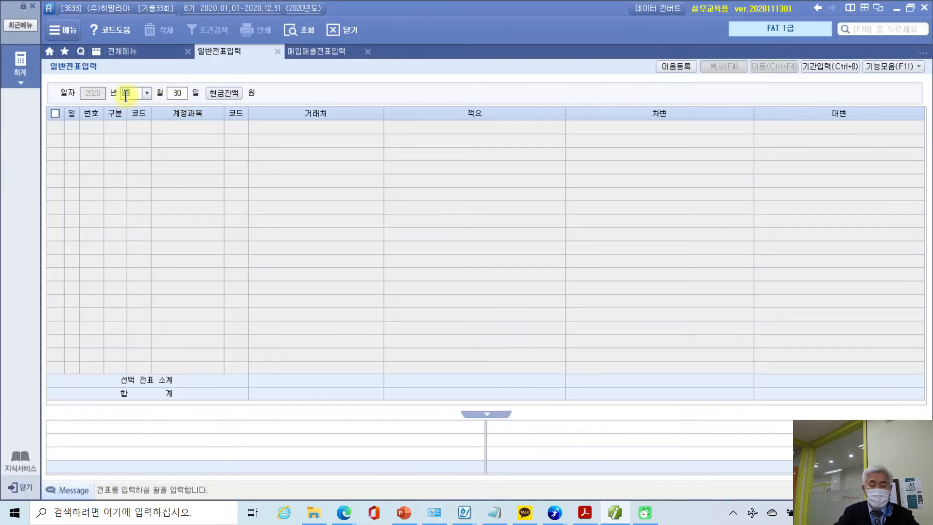
type("7")
key("Return")
type("25")
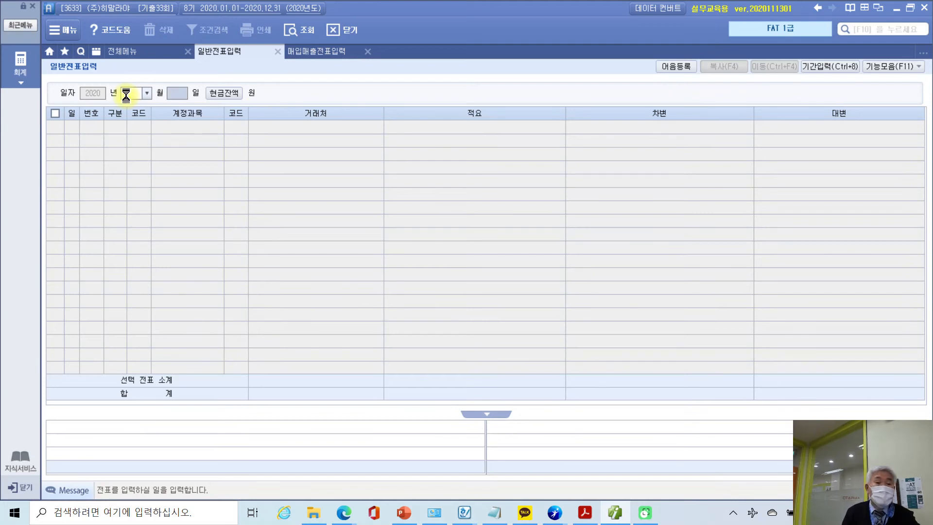
key("Return")
Step: Add a debit line to account 261 미지급세금 for 1,250,000, leaving the customer and description blank
type("3")
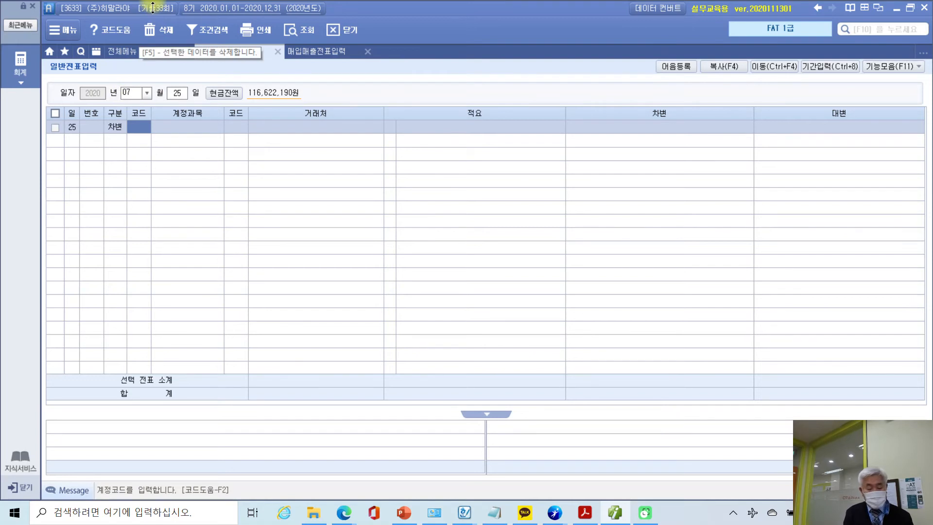
type("미지")
key("Return")
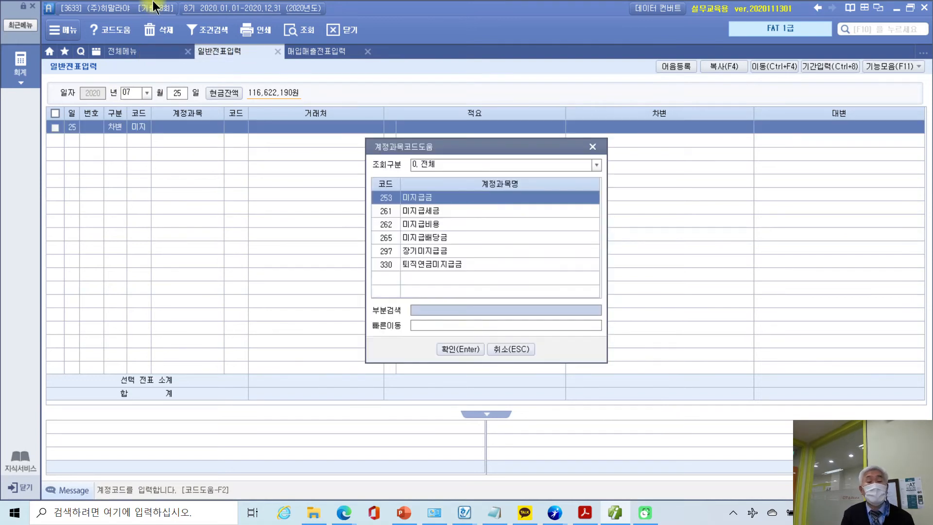
key("Down")
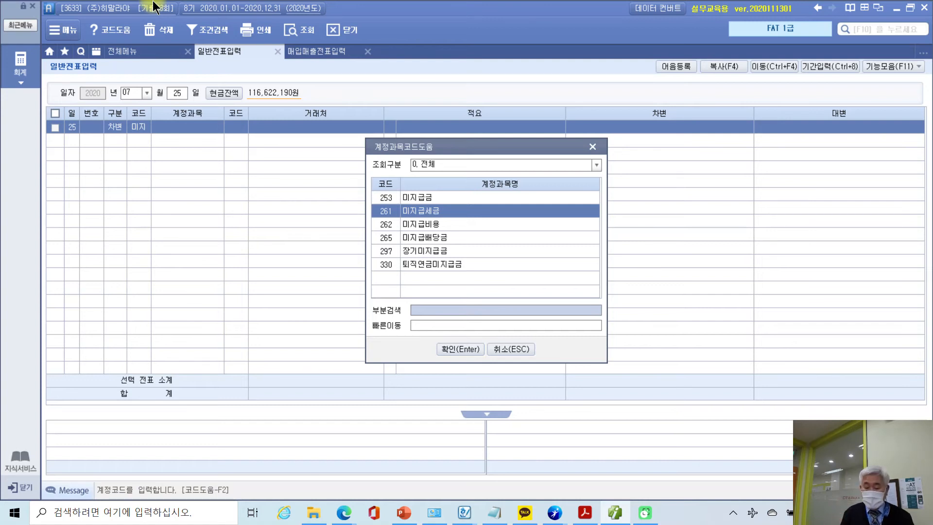
key("Down")
key("Up")
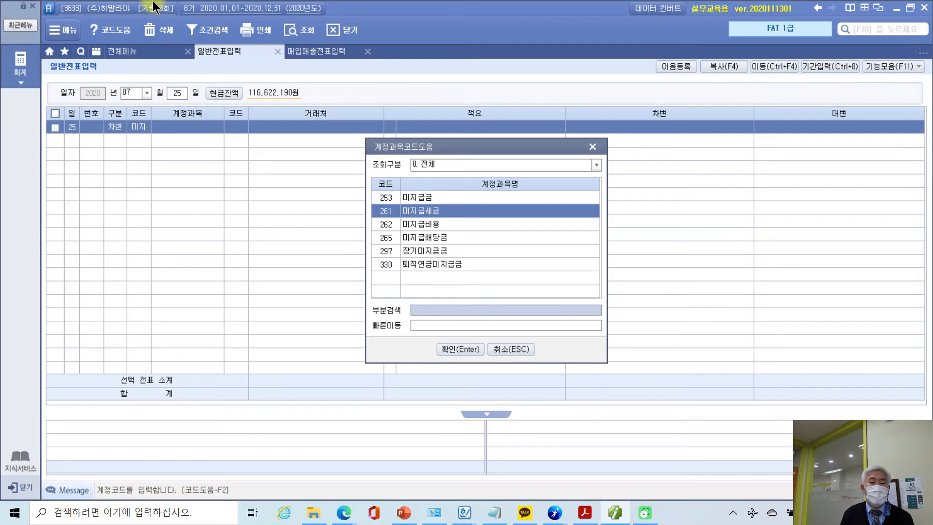
key("Return")
key("Return")
key("Return")
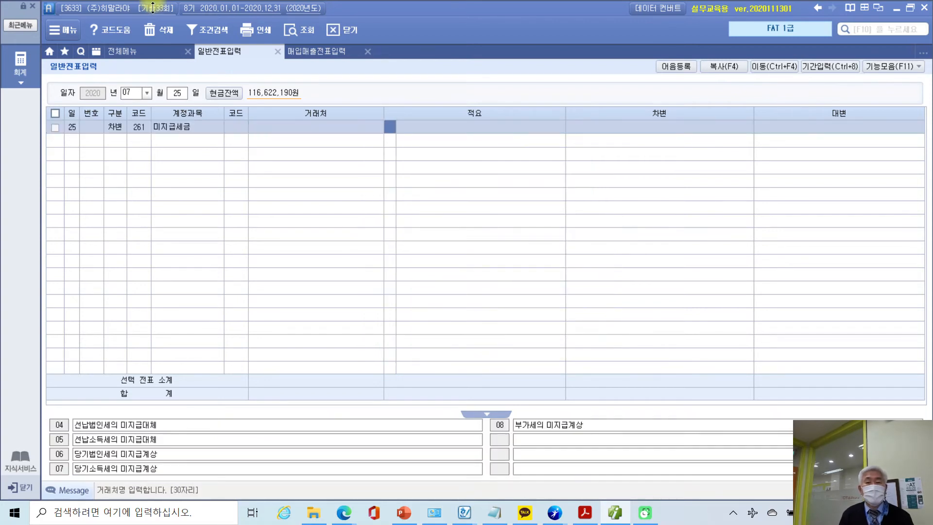
key("Return")
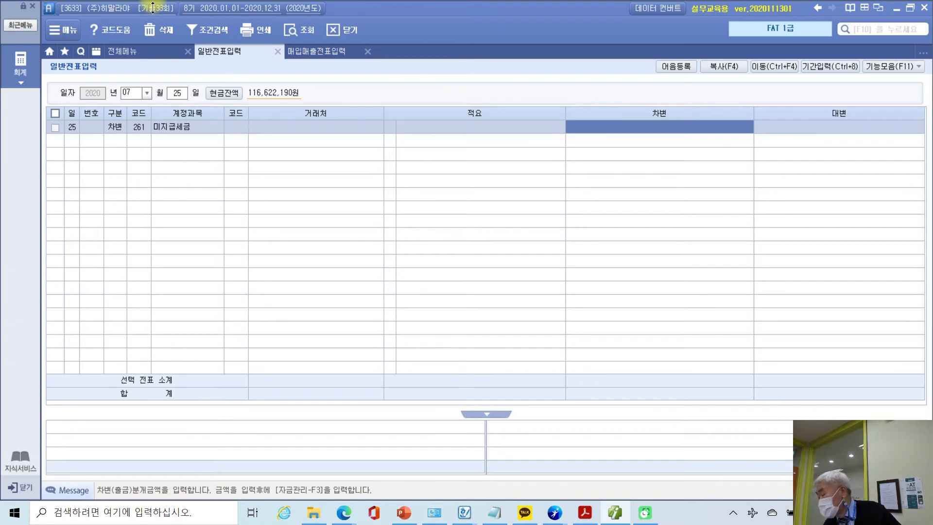
type("1250000")
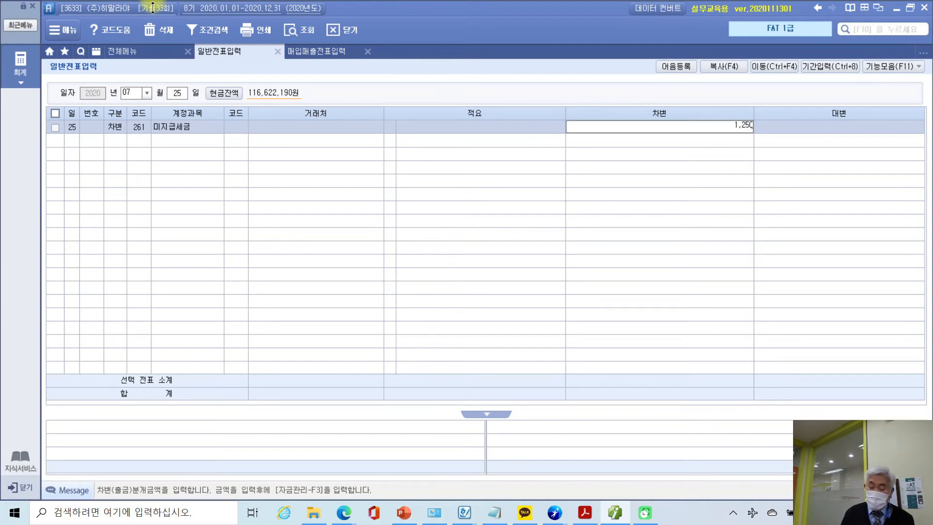
key("Return")
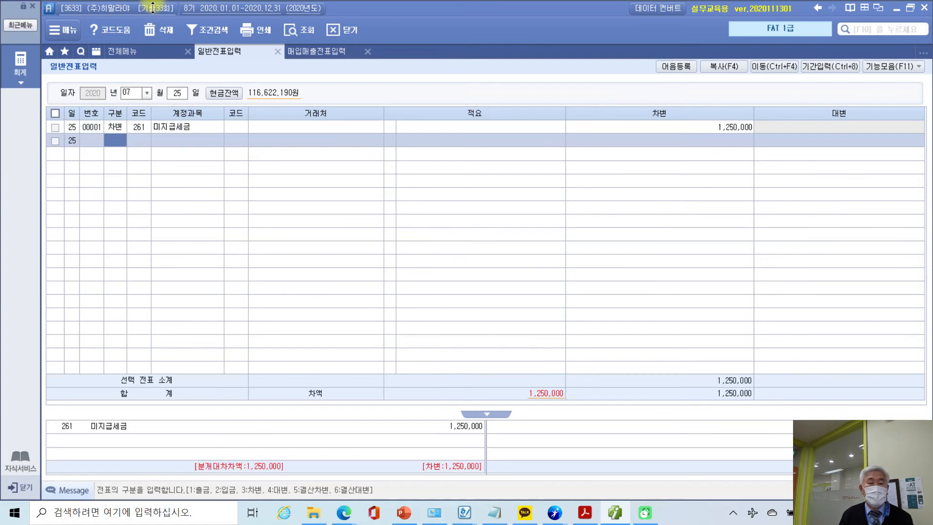
Step: Add a credit line to account 103 보통예금 for 1,250,000 with customer 60000 서대문세무서, leaving the description blank
type("4")
key("Return")
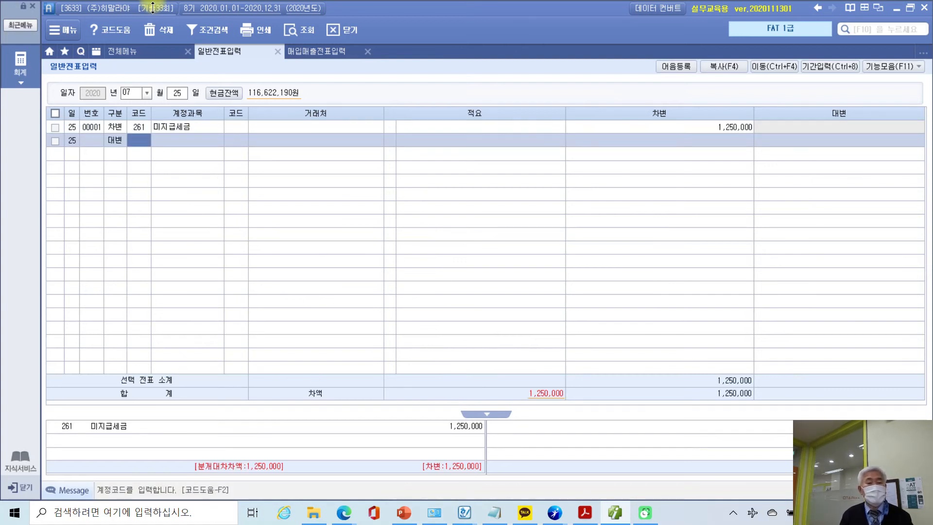
type("103")
key("Return")
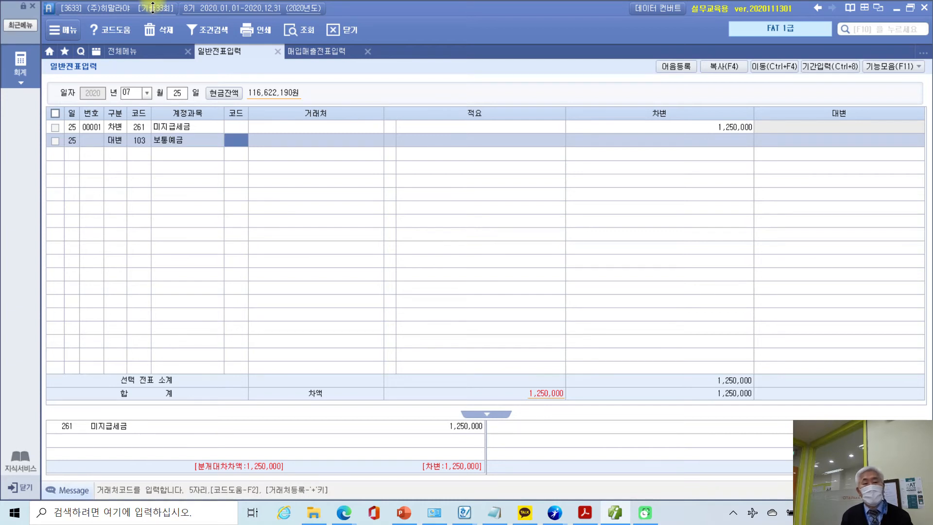
type("서대")
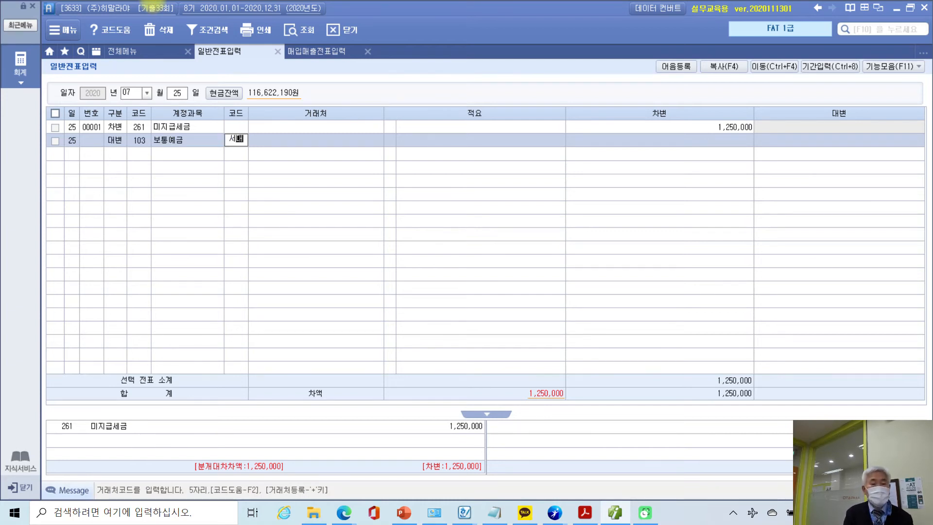
key("Return")
key("Down")
key("Return")
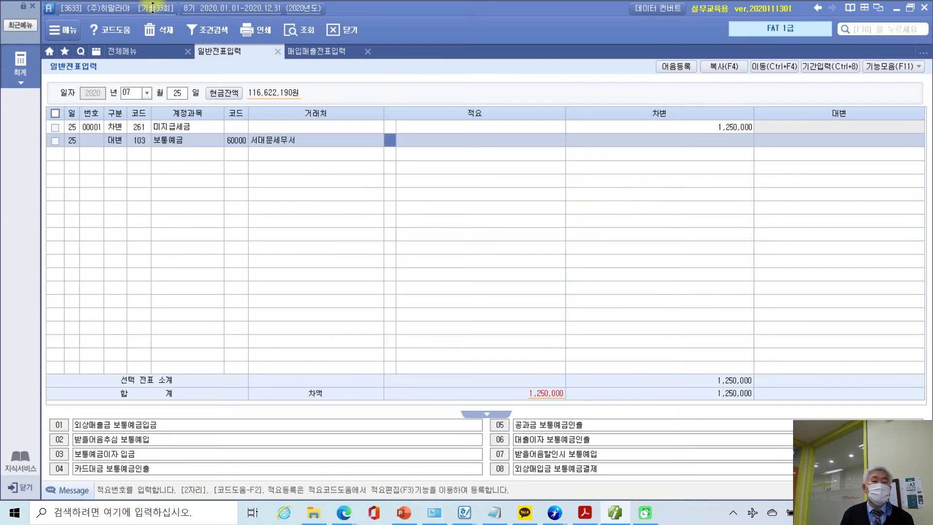
key("Return")
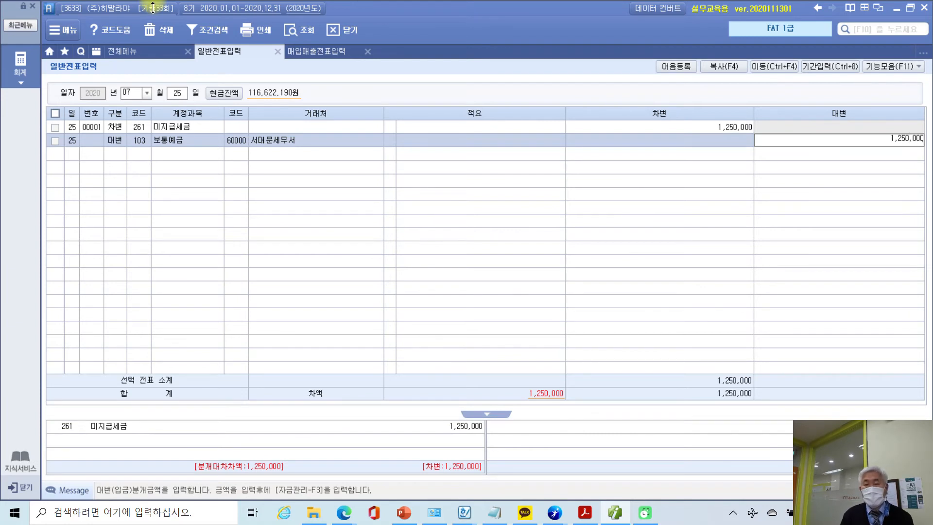
key("Return")
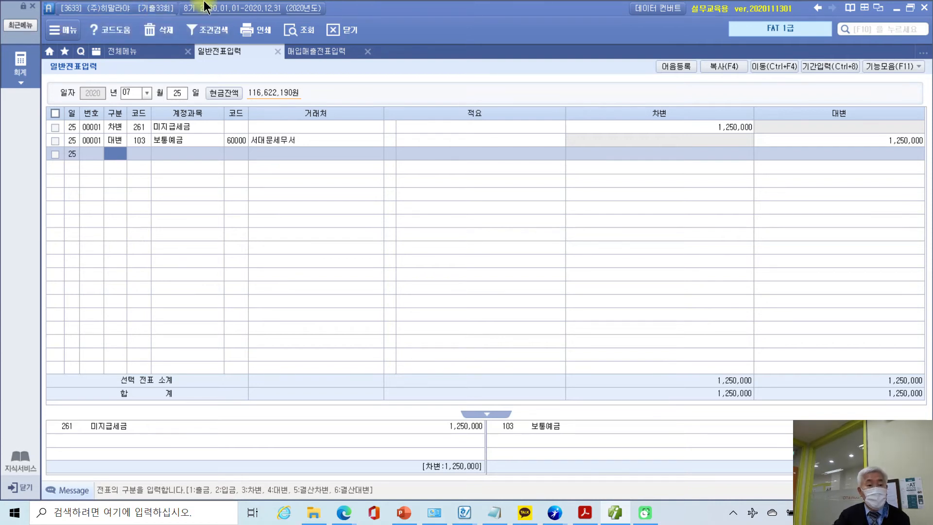
Step: Set the 미지급세금 debit line's customer to 60000 서대문세무서
key("Up")
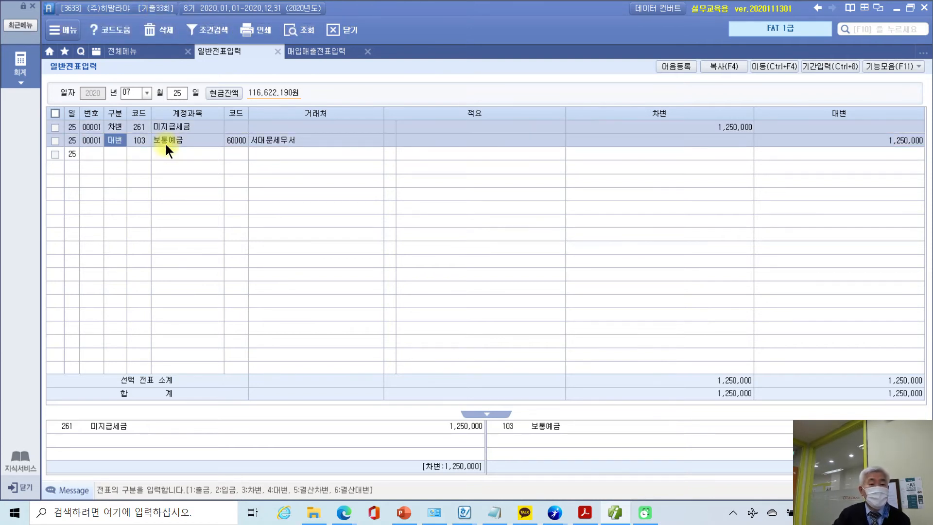
left_click(235, 141)
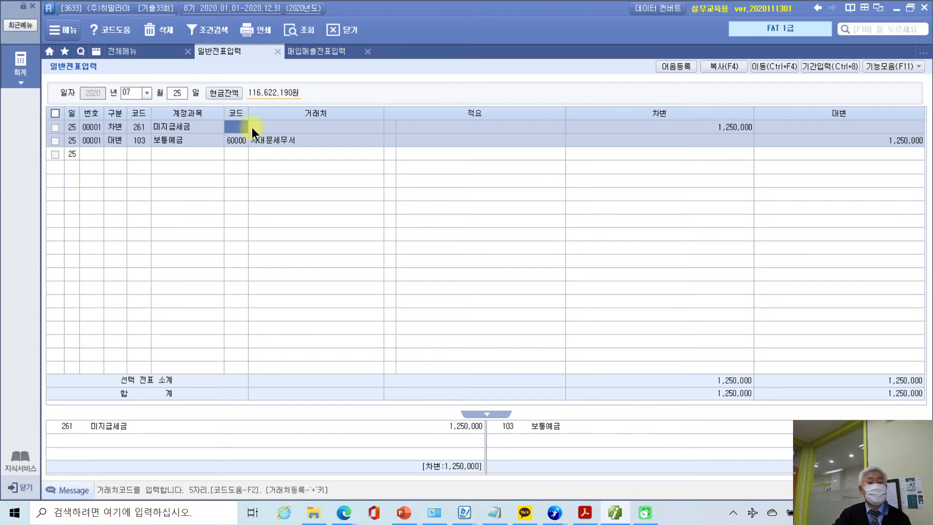
type("서대")
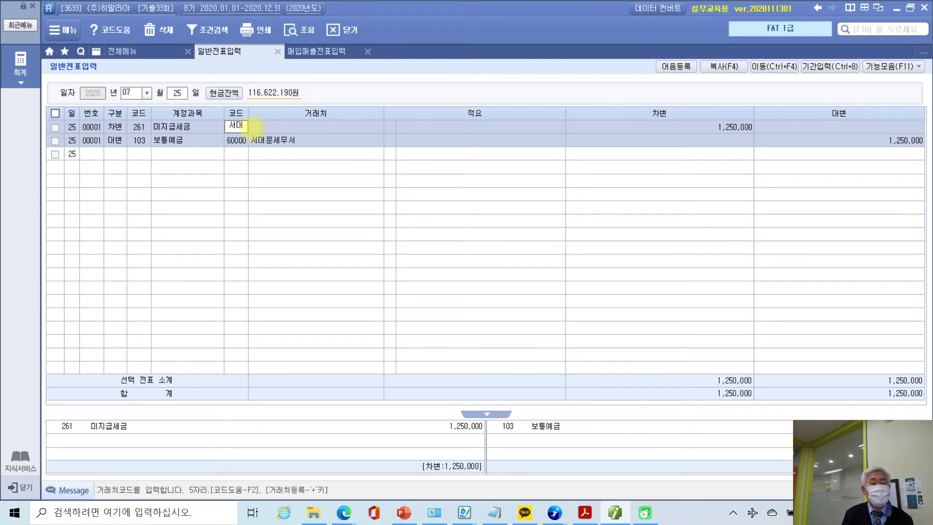
key("Return")
key("Down")
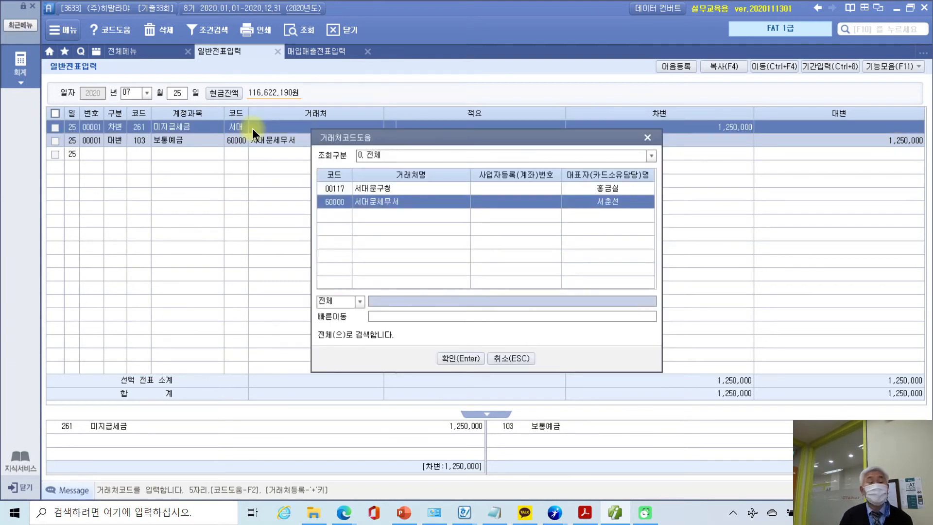
key("Return")
Step: Change the 보통예금 credit line's customer to 98006 우리은행, and temporarily box both customer entries in red
left_click(238, 141)
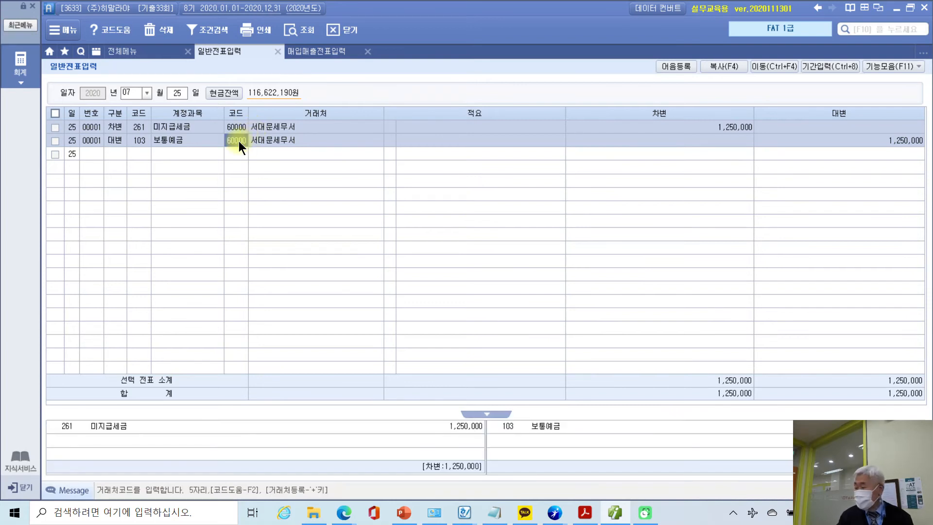
type("98006")
key("Return")
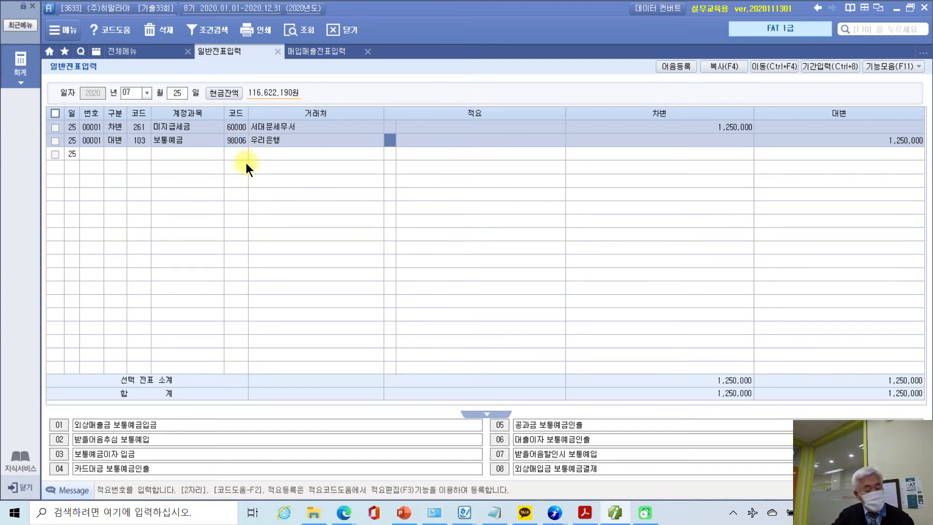
left_click_drag(218, 114, 332, 162)
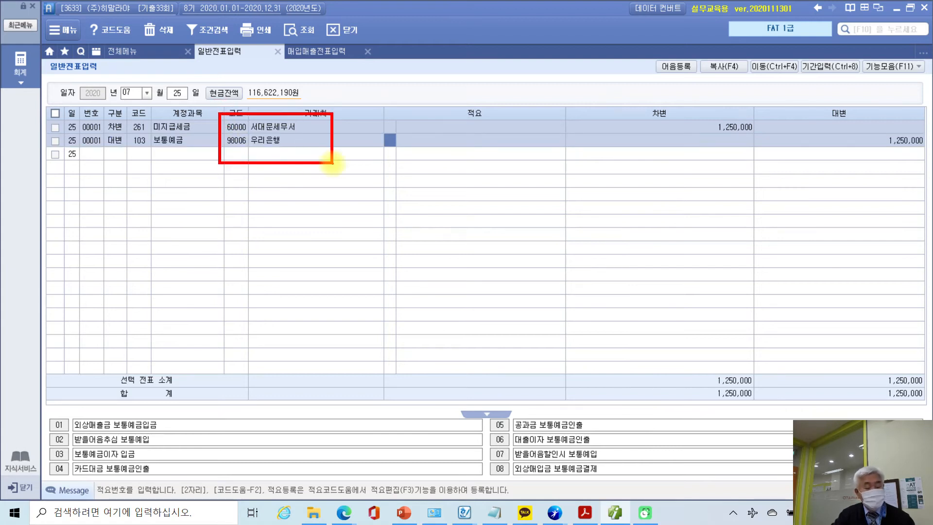
key("Escape")
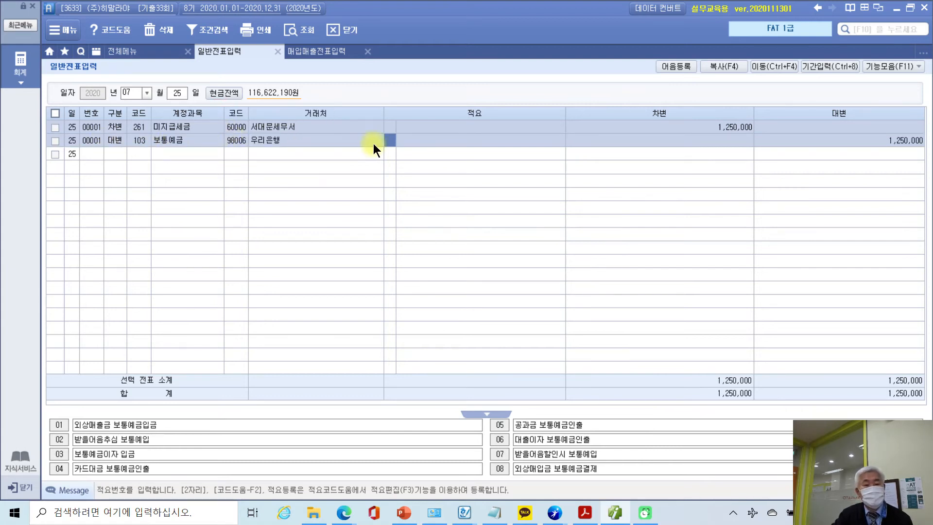
left_click(744, 144)
left_click(832, 146)
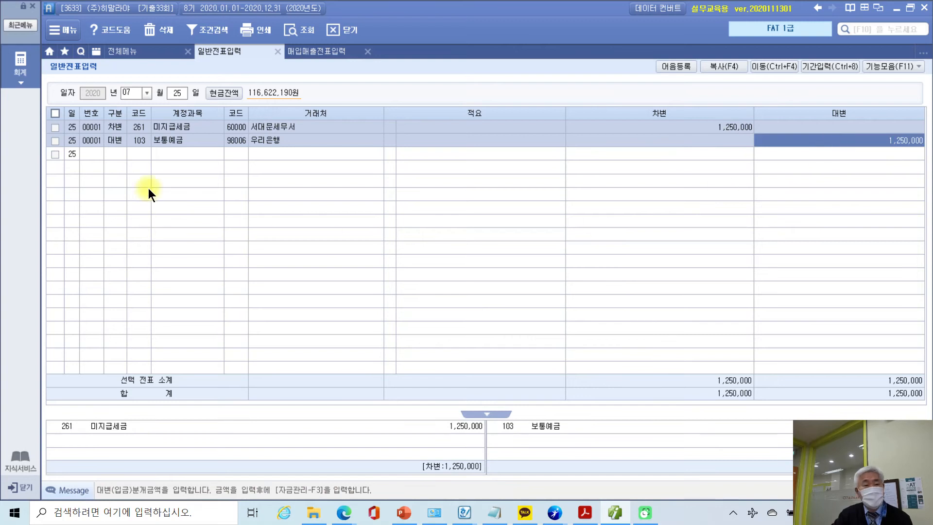
left_click(116, 154)
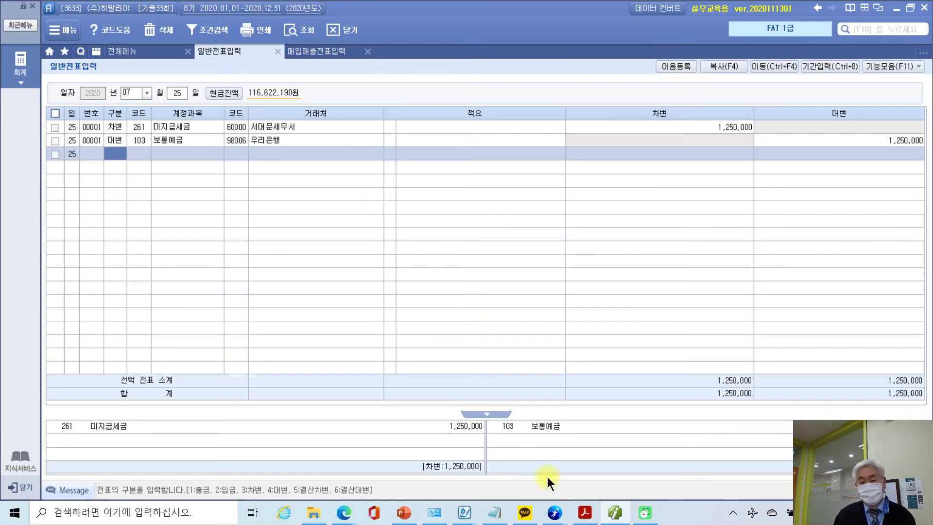
Step: Switch to the exam PDF, go to 문제 4 결산, and highlight the 단기매매증권 sentence in problem 1's 자료설명
left_click(614, 512)
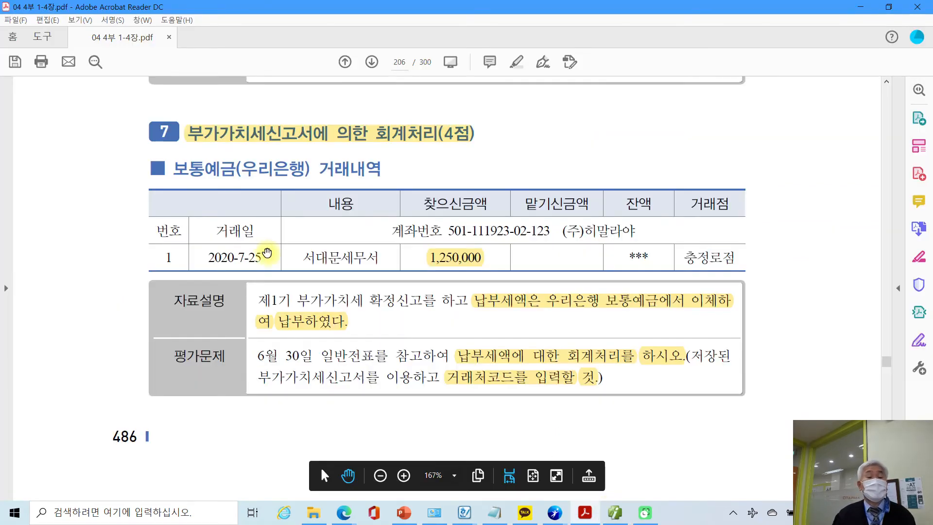
scroll(269, 272, "down", 10)
scroll(272, 257, "down", 4)
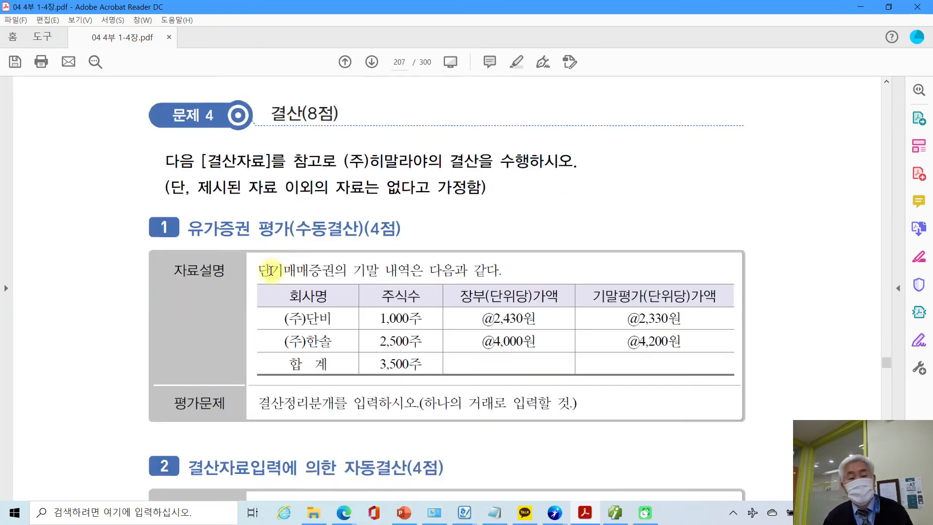
scroll(268, 304, "down", 1)
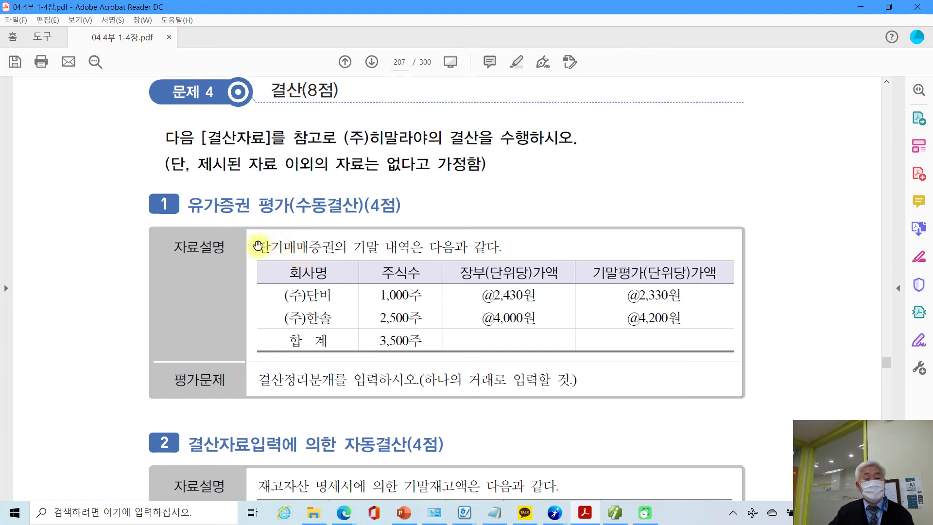
left_click_drag(256, 246, 500, 248)
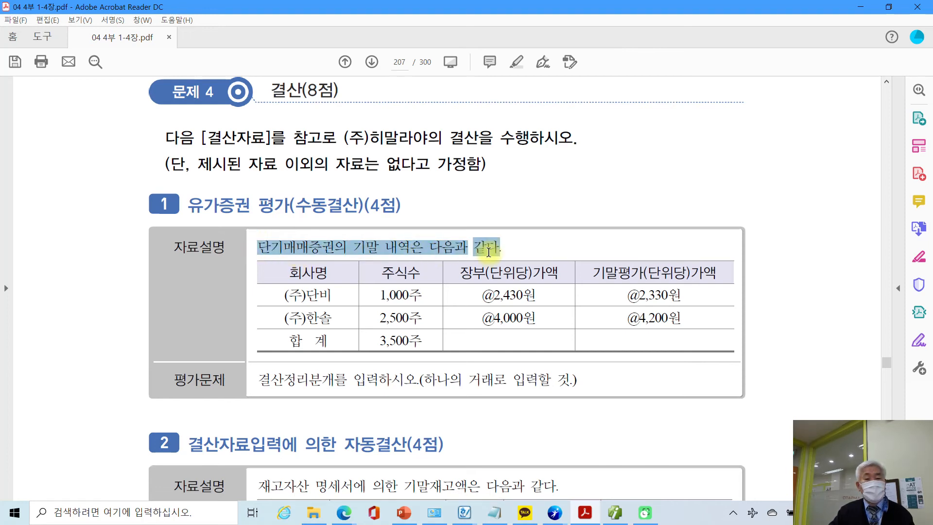
right_click(466, 247)
left_click(507, 284)
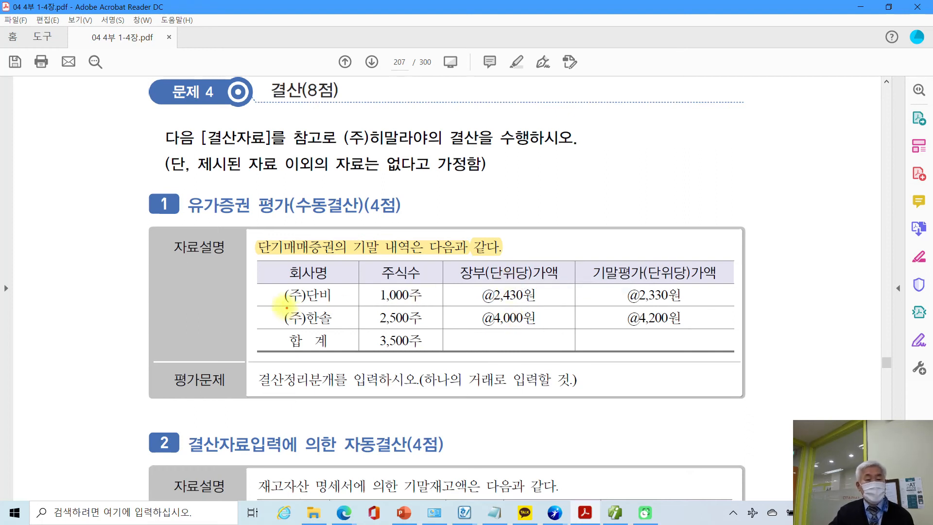
Step: Underline both company names, the 기말평가 heading and (주)단비's figures in red, and write 100 with a down arrow beside its row
left_click_drag(283, 305, 333, 307)
left_click_drag(283, 327, 334, 326)
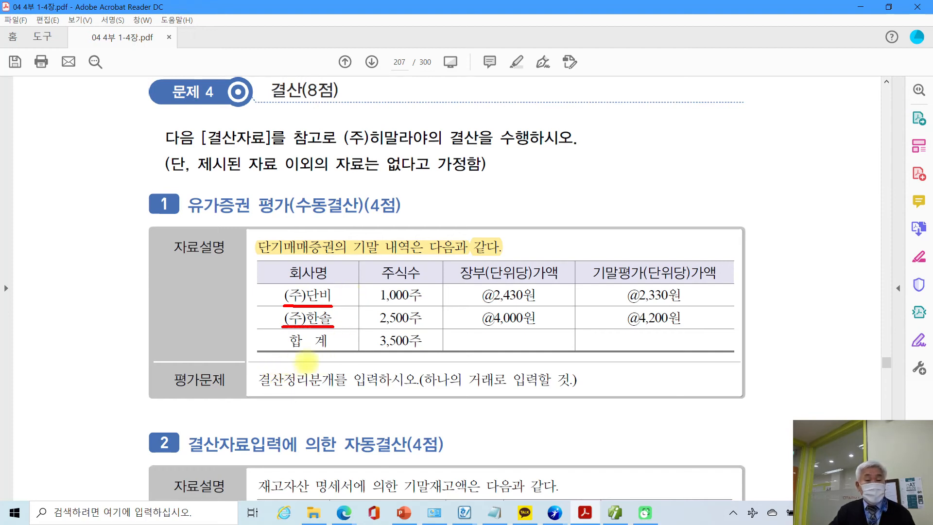
left_click_drag(376, 303, 422, 303)
left_click_drag(479, 302, 541, 302)
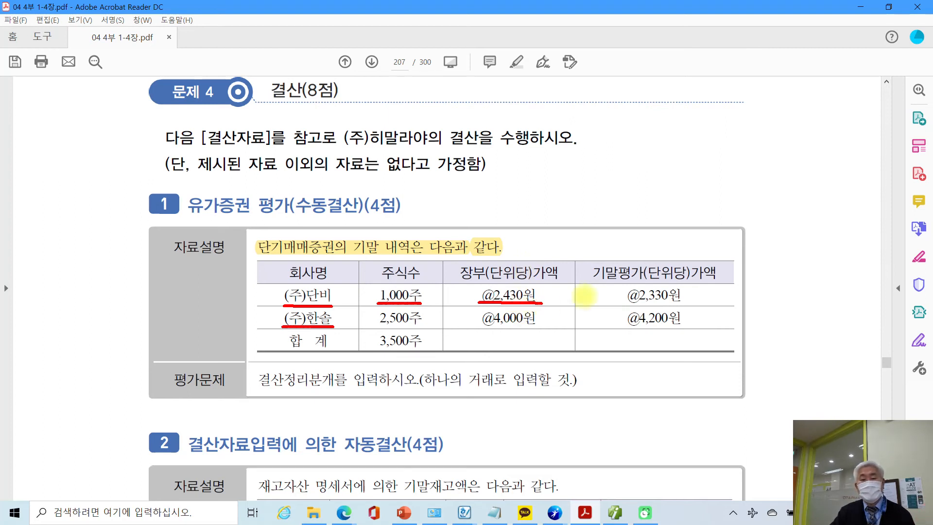
left_click_drag(585, 281, 734, 280)
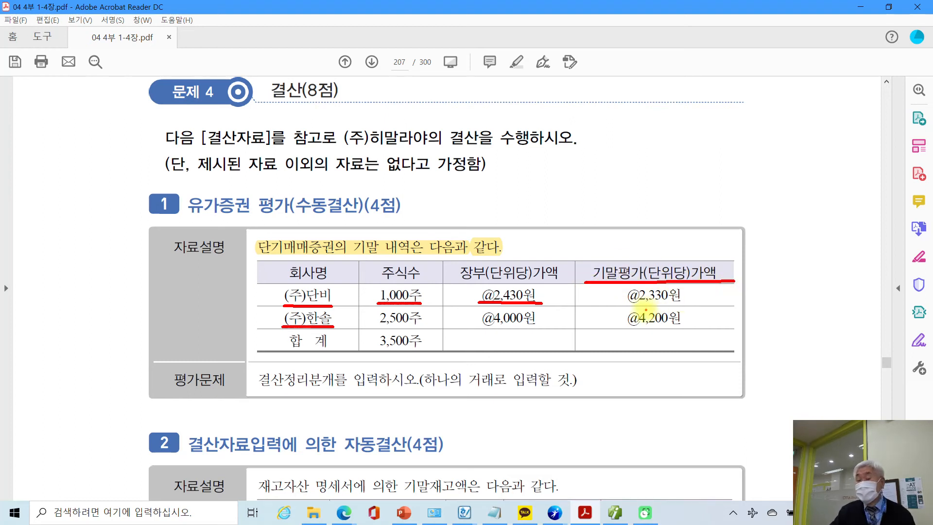
left_click_drag(678, 305, 696, 305)
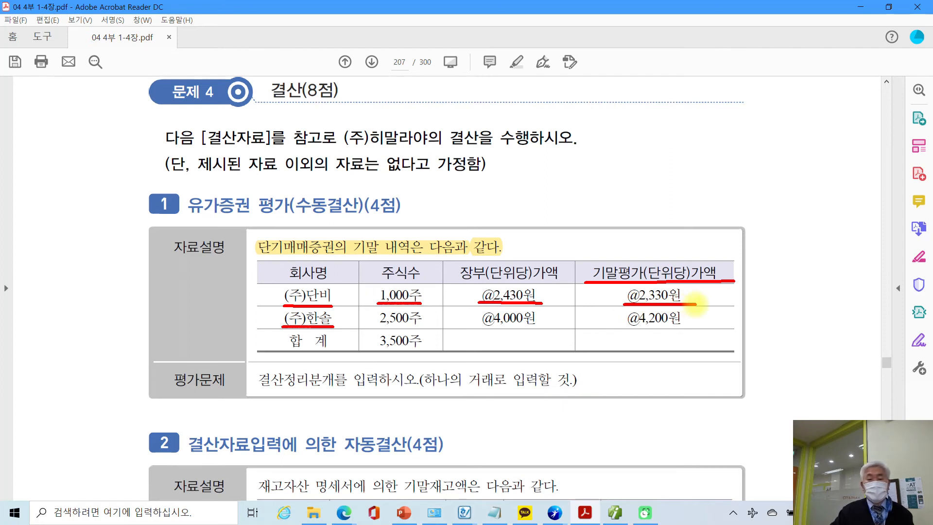
mouse_move(746, 282)
left_mouse_down()
mouse_move(747, 303)
mouse_move(791, 290)
mouse_move(821, 315)
left_mouse_up()
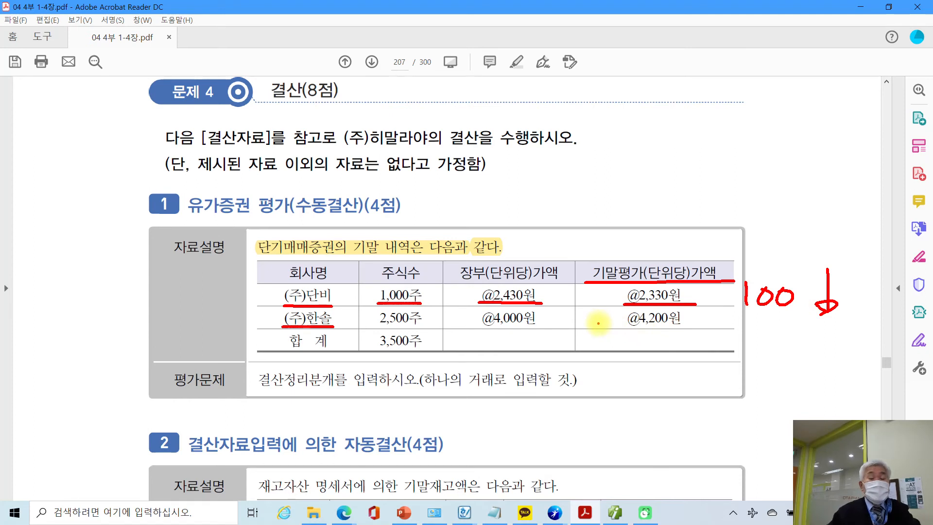
Step: Underline (주)한솔's figures in red, write 200 with an up arrow beside them, and circle the single-transaction instruction
left_click_drag(378, 330, 546, 336)
mouse_move(622, 339)
left_mouse_down()
mouse_move(766, 349)
mouse_move(768, 337)
mouse_move(821, 368)
left_mouse_up()
left_click_drag(818, 333, 824, 342)
mouse_move(437, 368)
left_mouse_down()
mouse_move(424, 382)
mouse_move(591, 384)
mouse_move(526, 365)
mouse_move(443, 363)
left_mouse_up()
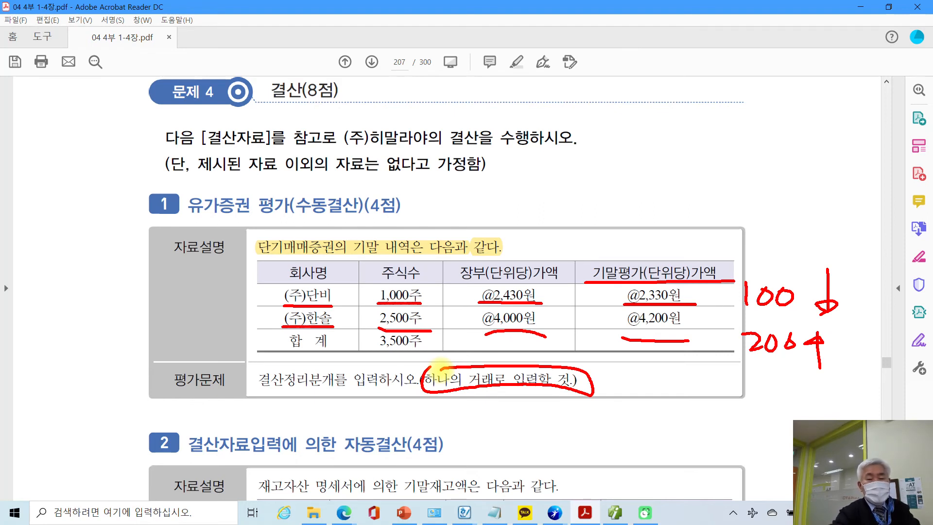
Step: Handwrite the valuation calculation above the table: △100,000 and +500,000, bracketed together to give +400,000
mouse_move(580, 179)
left_mouse_down()
mouse_move(579, 209)
mouse_move(603, 186)
mouse_move(632, 187)
mouse_move(635, 200)
left_mouse_up()
left_click_drag(653, 204, 653, 219)
left_click_drag(691, 184, 735, 185)
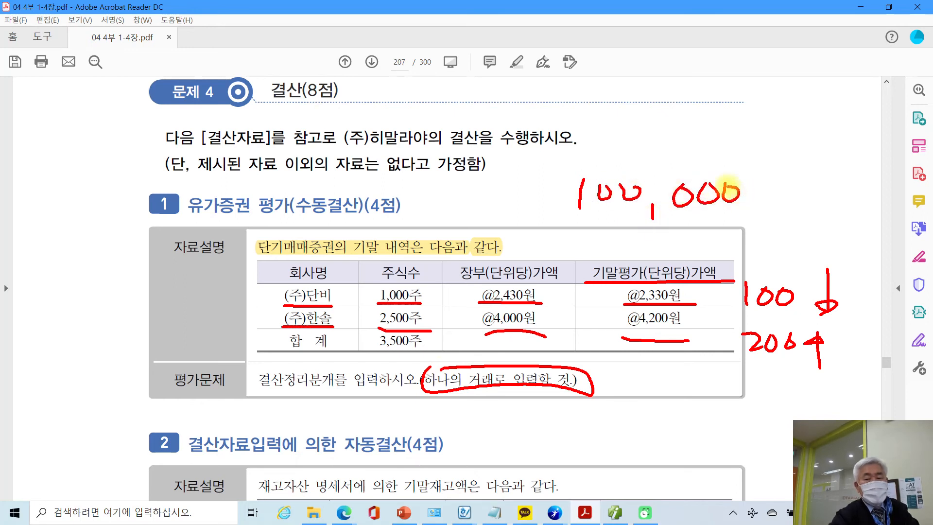
mouse_move(518, 175)
left_mouse_down()
mouse_move(533, 197)
mouse_move(519, 177)
left_mouse_up()
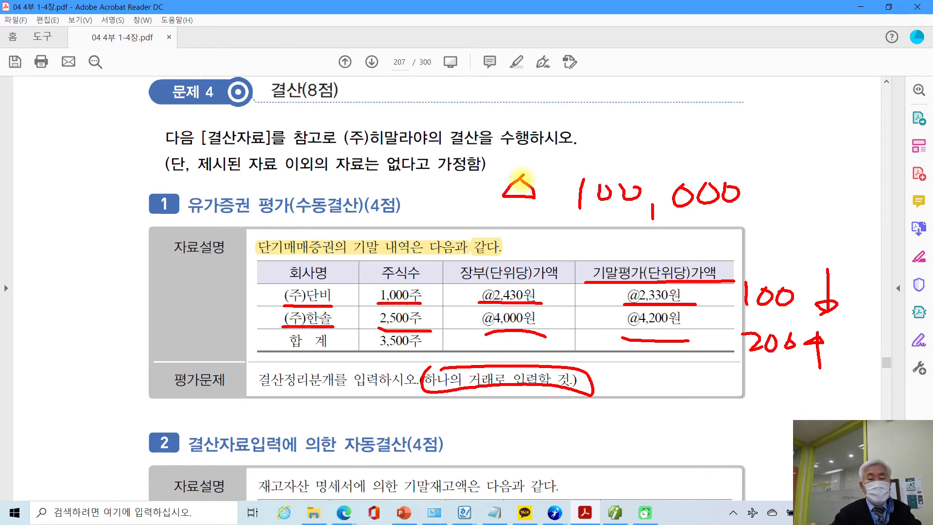
mouse_move(499, 127)
left_mouse_down()
mouse_move(533, 124)
mouse_move(510, 148)
left_mouse_up()
mouse_move(580, 110)
left_mouse_down()
mouse_move(575, 153)
mouse_move(616, 130)
mouse_move(637, 133)
left_mouse_up()
left_click_drag(646, 146, 654, 157)
mouse_move(673, 122)
left_mouse_down()
mouse_move(668, 132)
mouse_move(696, 138)
mouse_move(709, 128)
mouse_move(752, 170)
mouse_move(738, 183)
left_mouse_up()
mouse_move(675, 79)
left_mouse_down()
mouse_move(709, 77)
mouse_move(691, 95)
left_mouse_up()
mouse_move(747, 48)
left_mouse_down()
mouse_move(727, 92)
mouse_move(771, 94)
mouse_move(753, 112)
left_mouse_up()
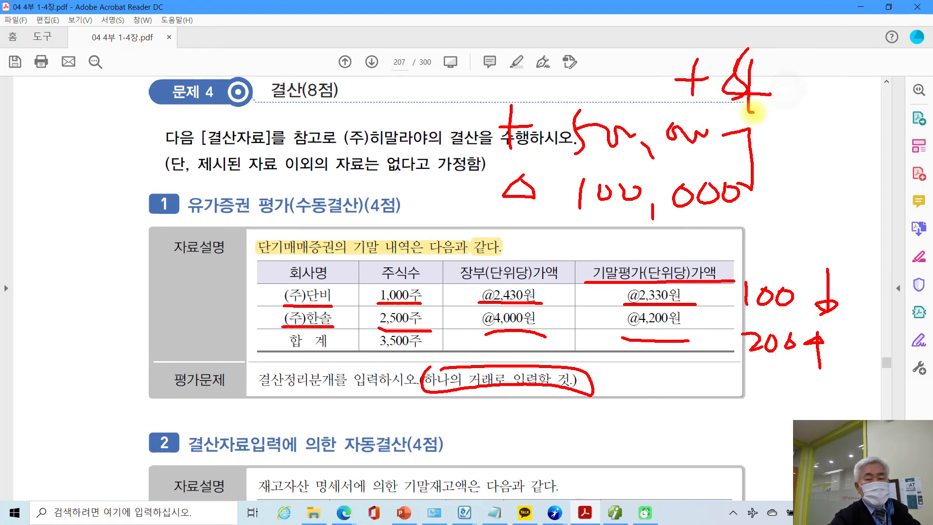
left_click_drag(788, 85, 807, 99)
mouse_move(807, 100)
left_mouse_down()
mouse_move(828, 87)
mouse_move(839, 116)
mouse_move(909, 96)
left_mouse_up()
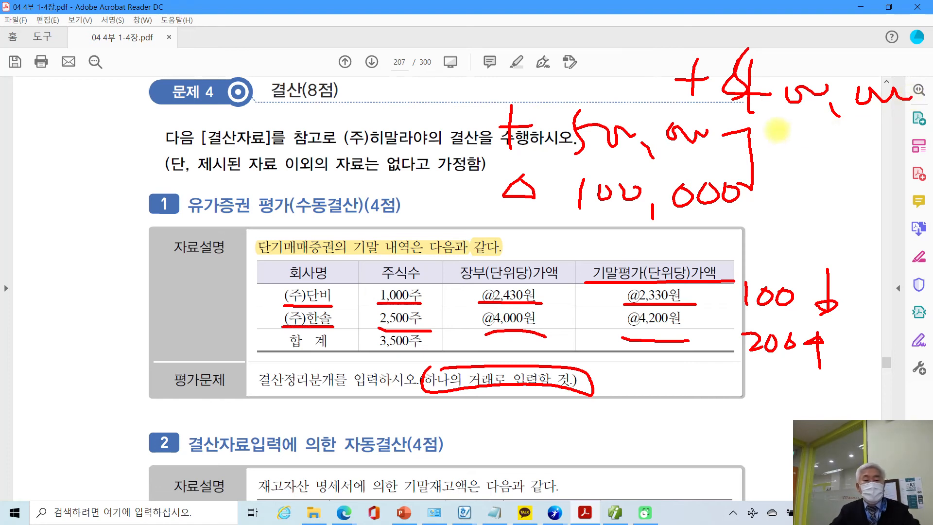
Step: Box 단기매매증권 in red, put a check mark beside the +400,000 result, and clear all pen annotations
mouse_move(257, 234)
left_mouse_down()
mouse_move(297, 262)
mouse_move(333, 234)
mouse_move(262, 234)
left_mouse_up()
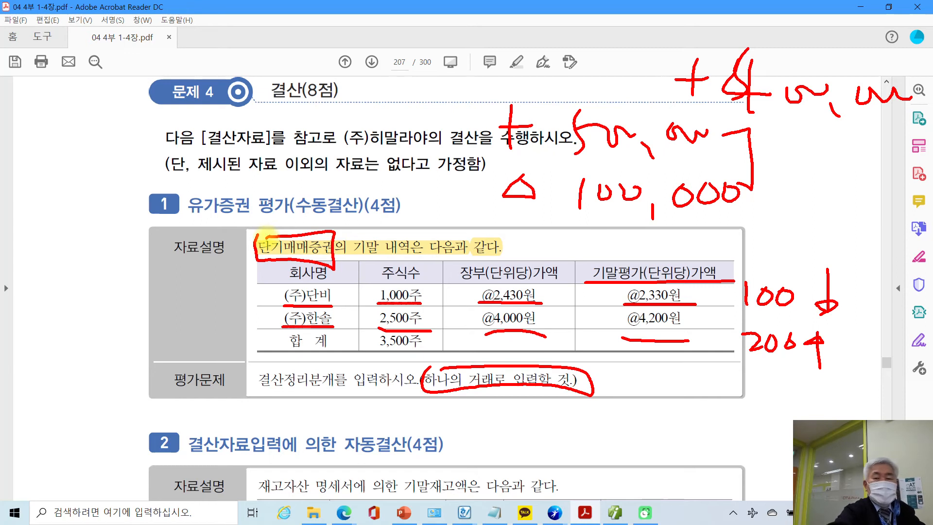
left_click_drag(631, 59, 650, 56)
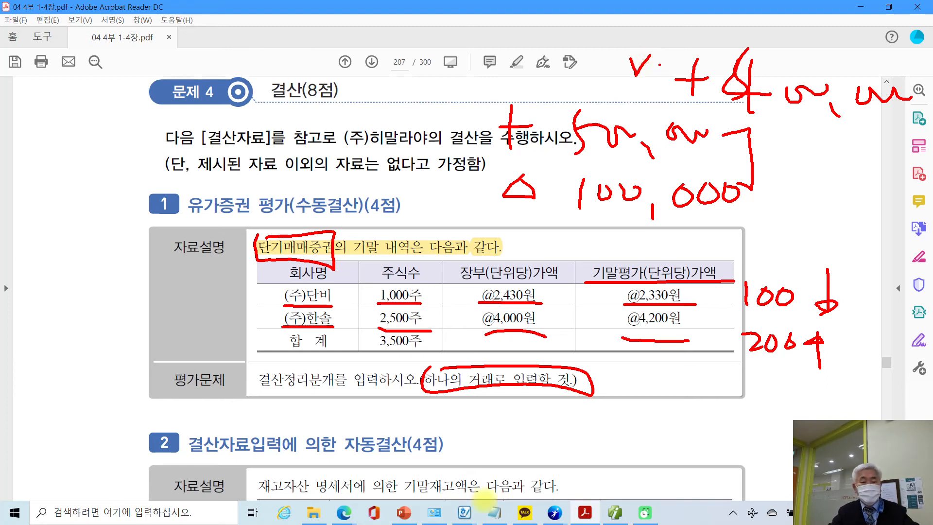
key("Escape")
Step: Switch to 더존 iPlus 교육용 and set the 일반전표입력 voucher date to December 31
mouse_move(615, 513)
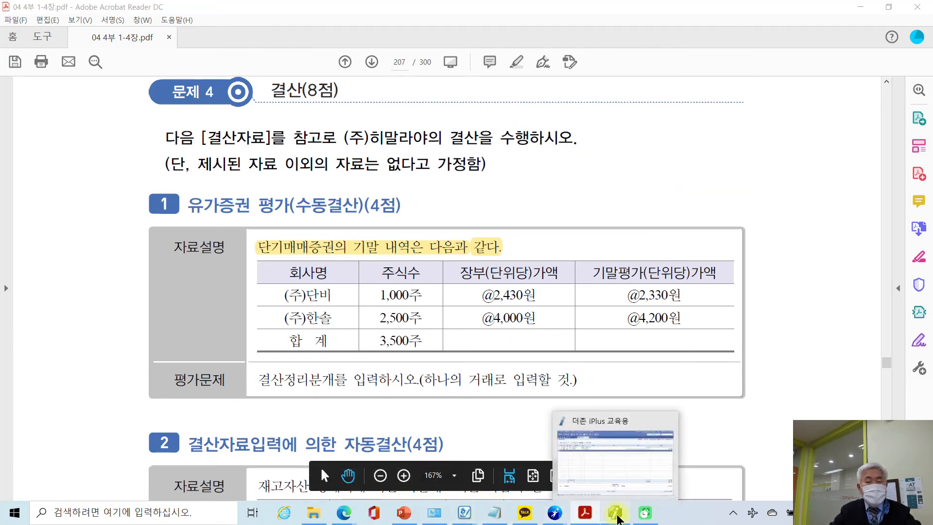
left_click(607, 478)
left_click(132, 94)
type("11")
type("2")
key("Return")
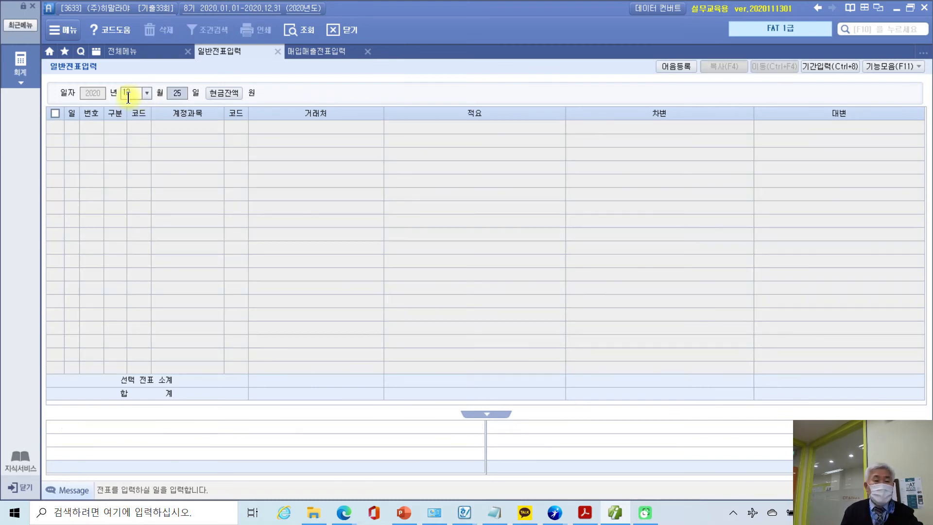
type("31")
key("Return")
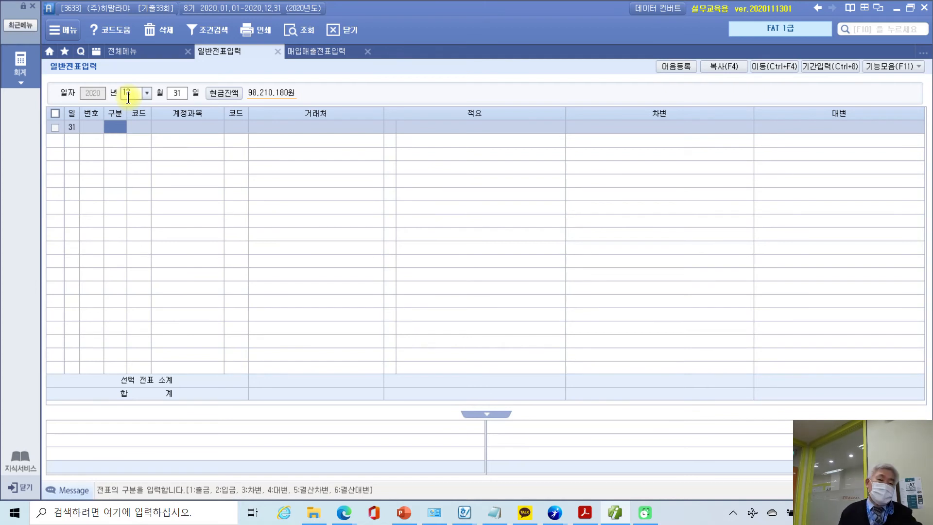
Step: Enter a debit (차변) line for account 107 단기매매증권 with an amount of 400,000
type("3")
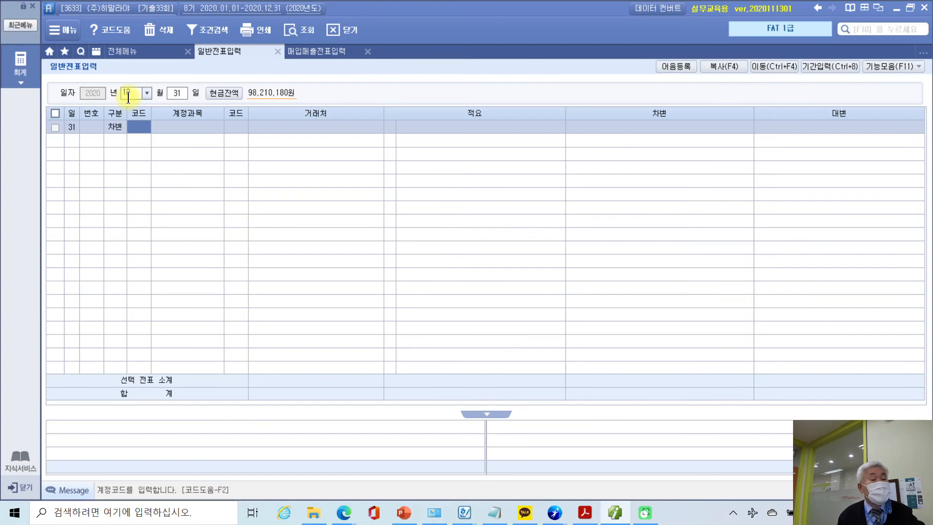
type("단기")
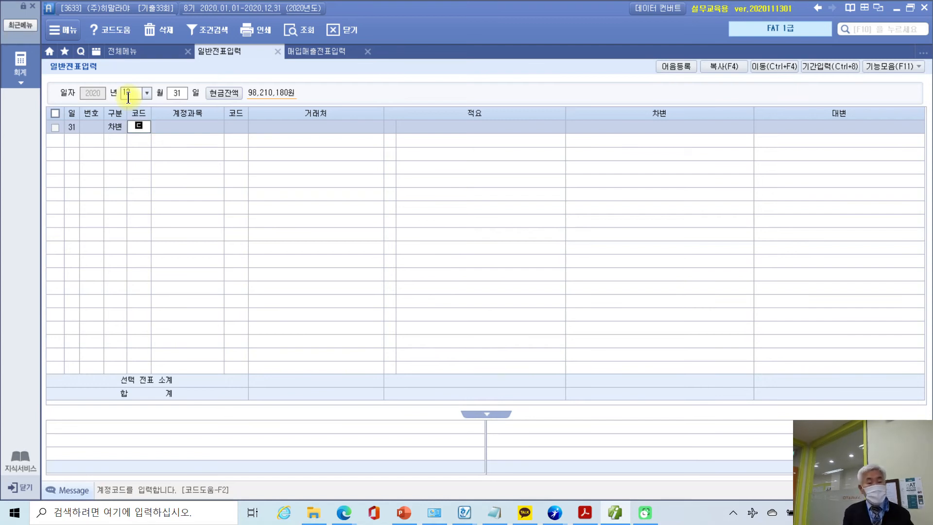
key("Return")
key("Down")
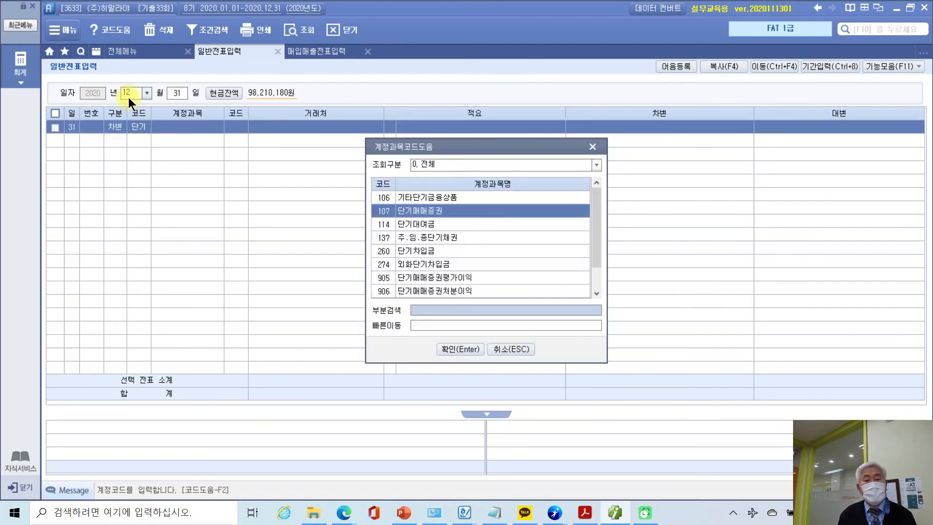
key("Return")
key("Return")
key("Return")
key("Return")
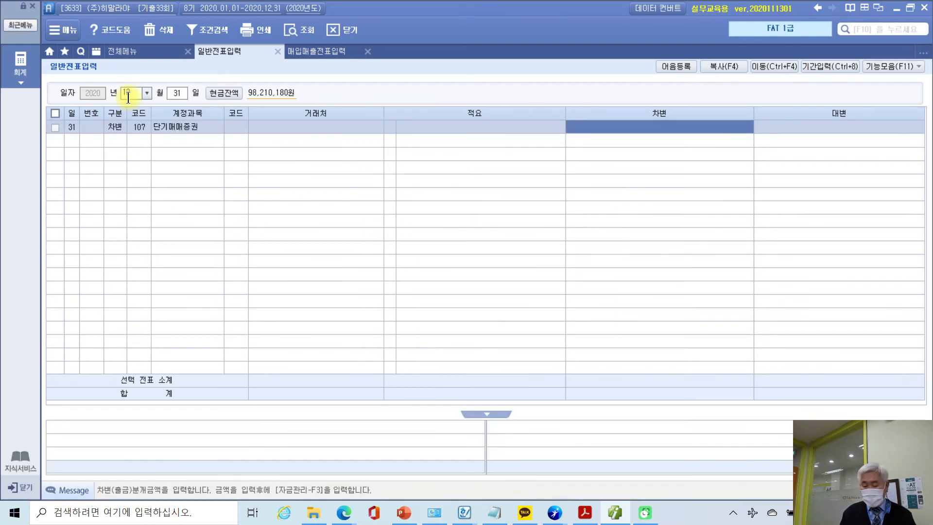
type("400000")
key("Return")
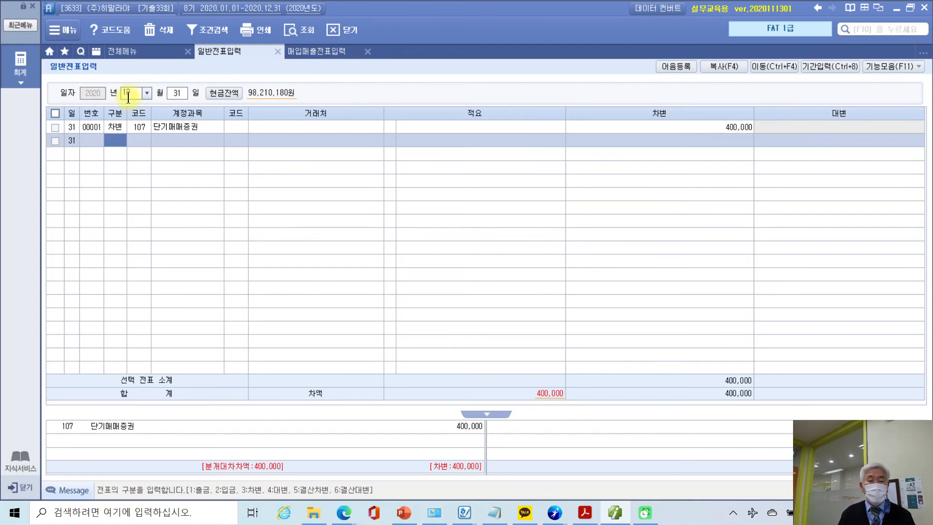
Step: Enter a matching credit (대변) line for account 905 단기매매증권평가이익 with an amount of 400,000
type("4")
key("Return")
type("평가")
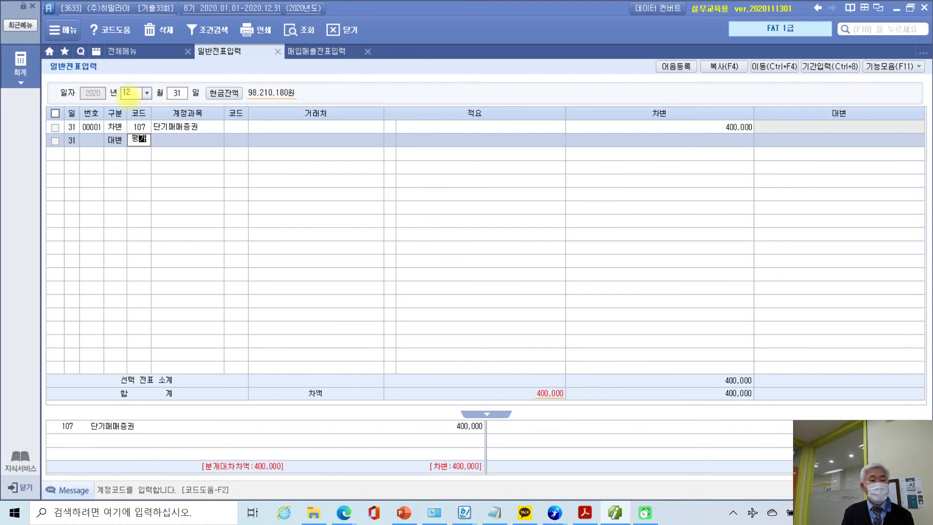
key("Return")
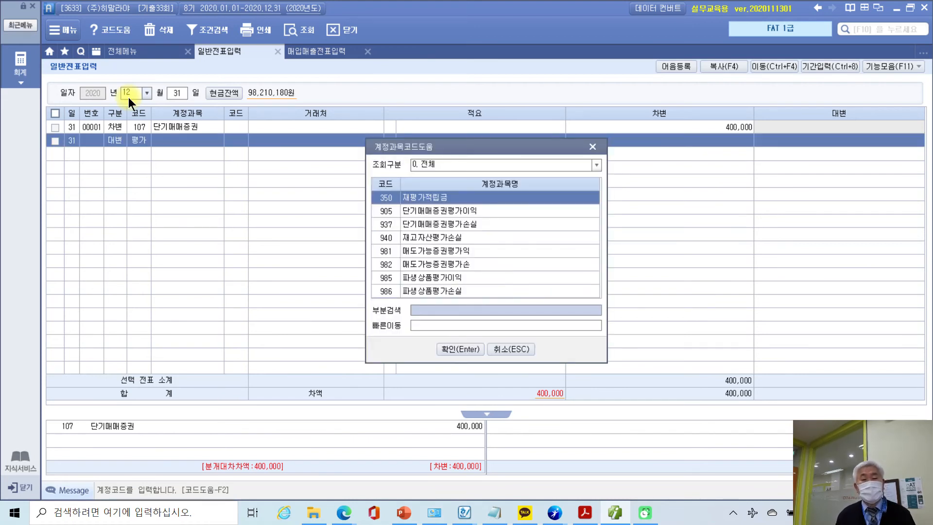
key("Down")
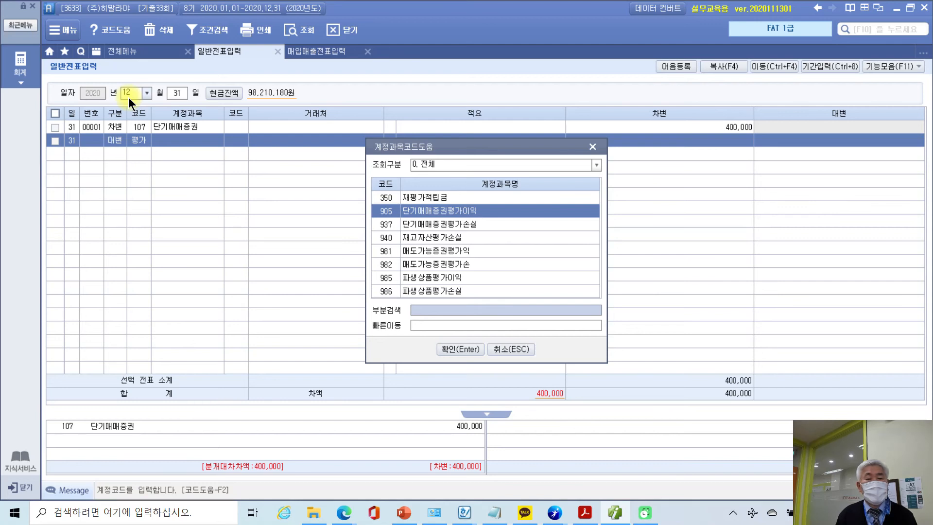
key("Return")
key("Return")
key("Return")
key("Return")
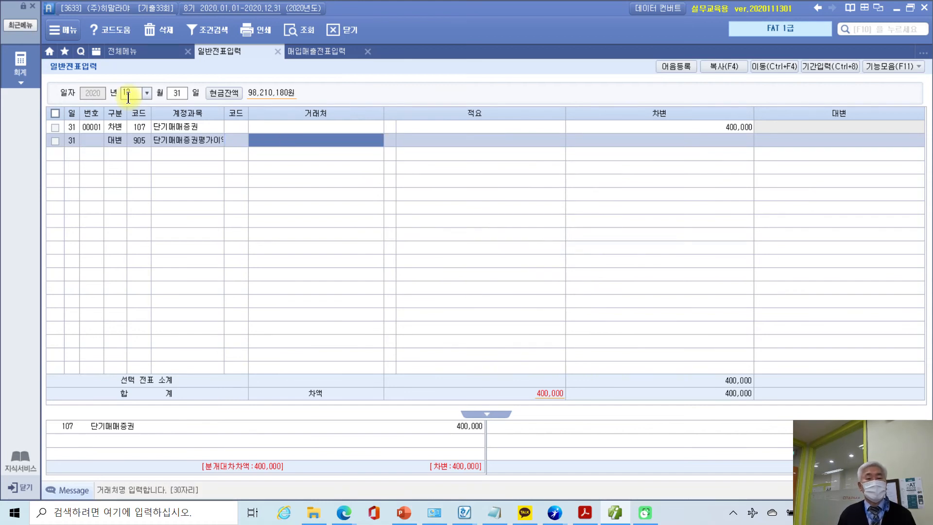
type("400,000")
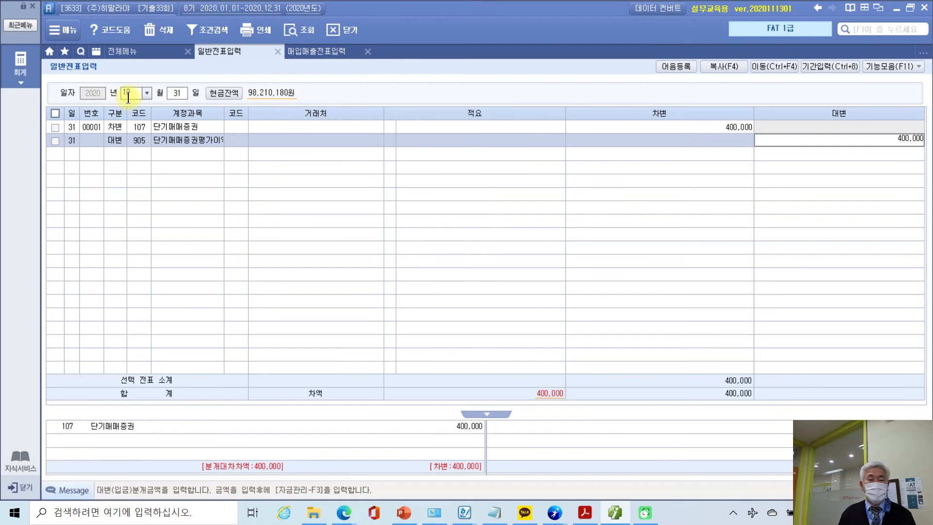
key("Return")
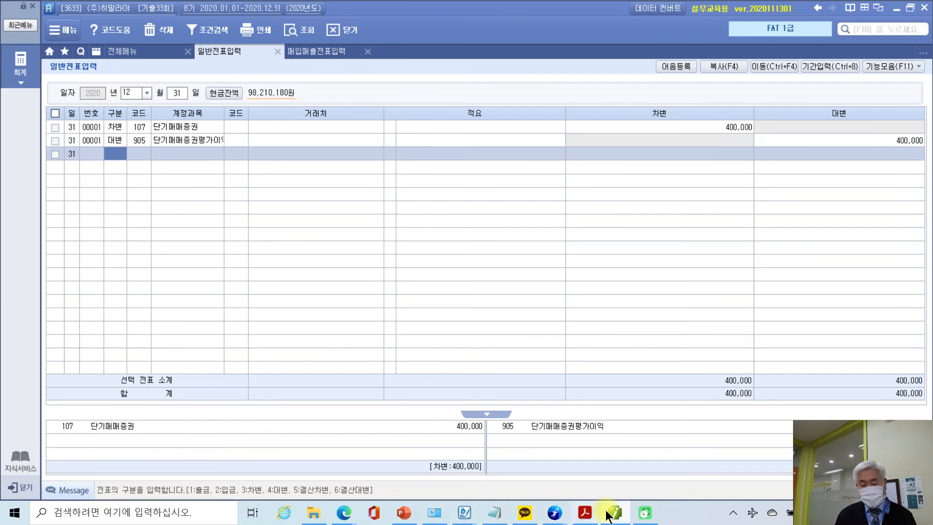
Step: Switch to the exam PDF's 결산 item 2, box 자동결산, circle 기말재고 and underline the rest of the inventory sentence in red
left_click(586, 513)
scroll(540, 398, "down", 5)
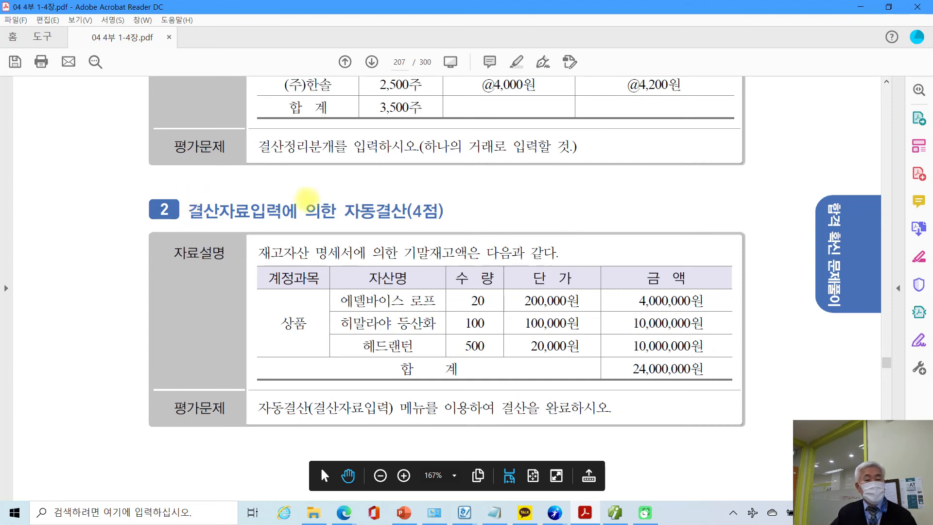
mouse_move(336, 194)
left_mouse_down()
mouse_move(368, 220)
mouse_move(409, 224)
left_mouse_up()
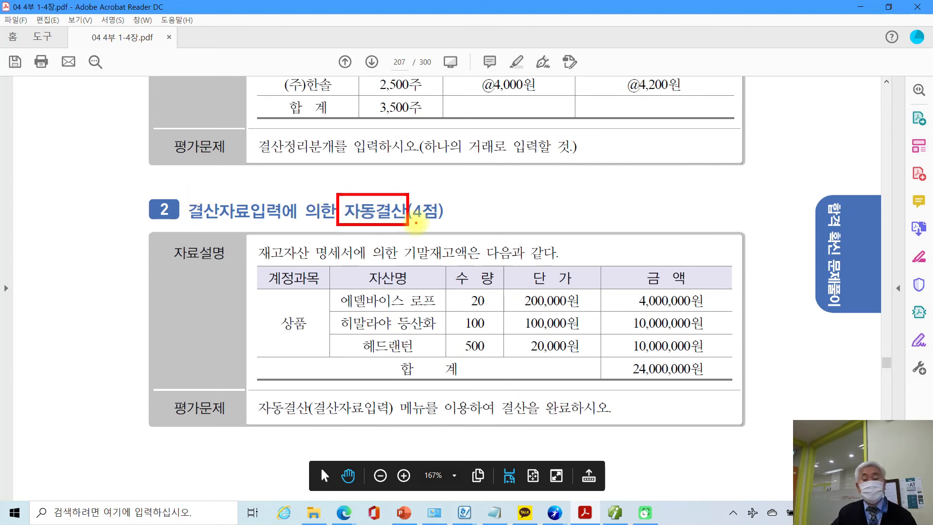
mouse_move(259, 262)
left_mouse_down()
mouse_move(457, 260)
mouse_move(442, 241)
left_mouse_up()
left_click_drag(489, 261, 554, 261)
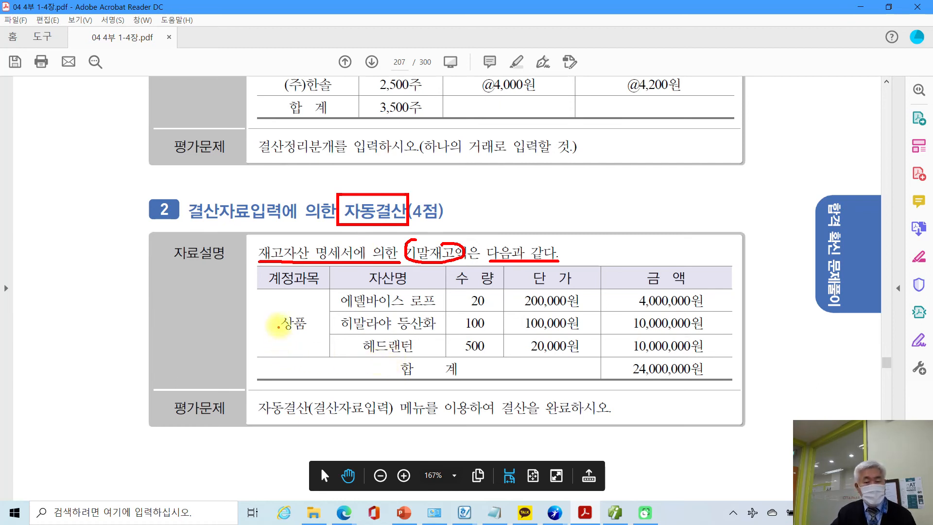
Step: Box 상품 and the 24,000,000원 total with a check mark beside it, and underline the 평가문제 instruction, circling 결산을
left_click_drag(277, 313, 311, 335)
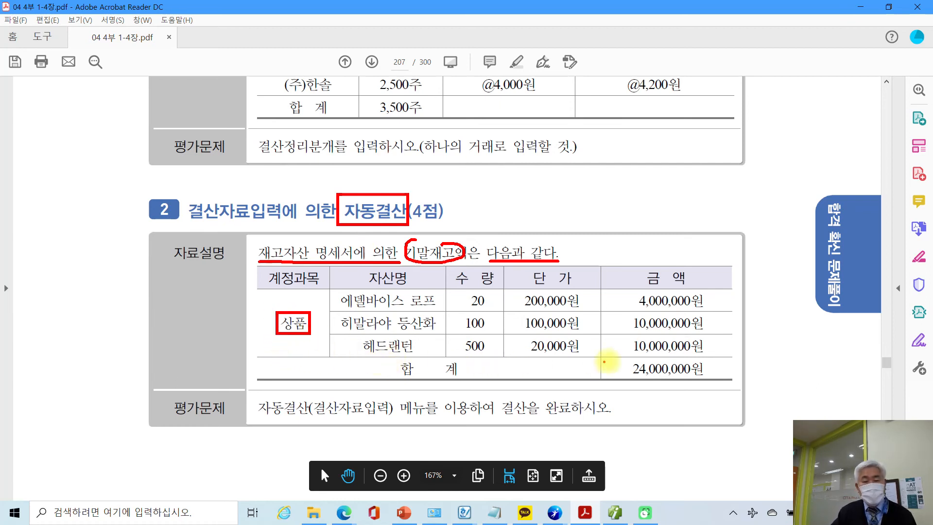
left_click_drag(613, 356, 724, 384)
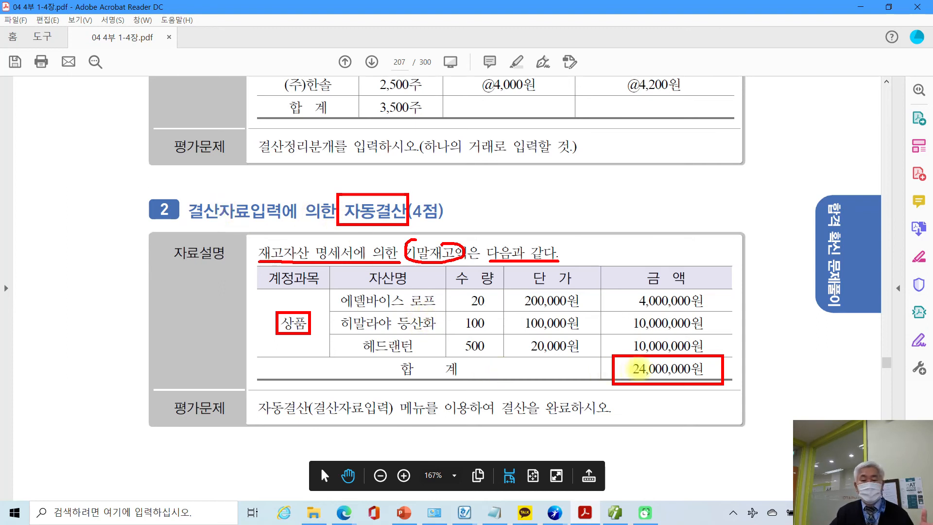
left_click_drag(741, 358, 772, 363)
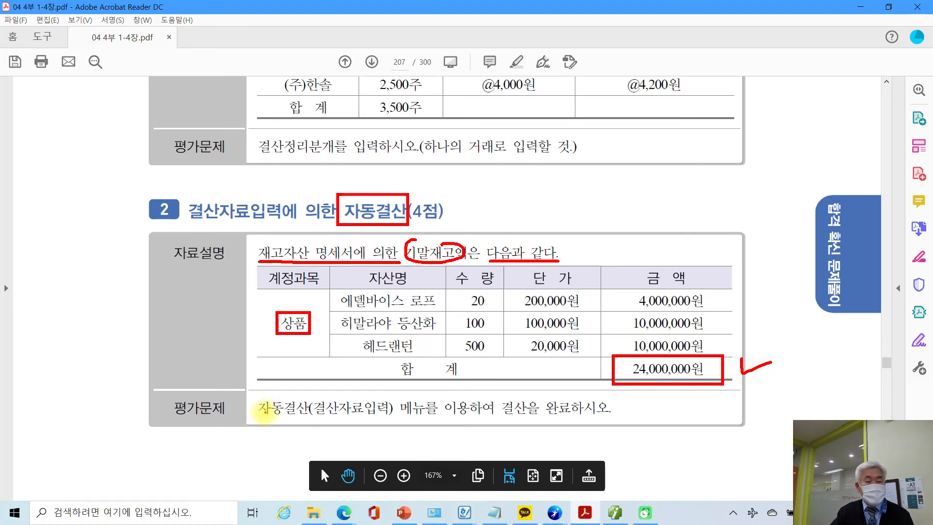
mouse_move(260, 419)
left_mouse_down()
mouse_move(493, 419)
mouse_move(546, 398)
mouse_move(525, 419)
mouse_move(601, 418)
left_mouse_up()
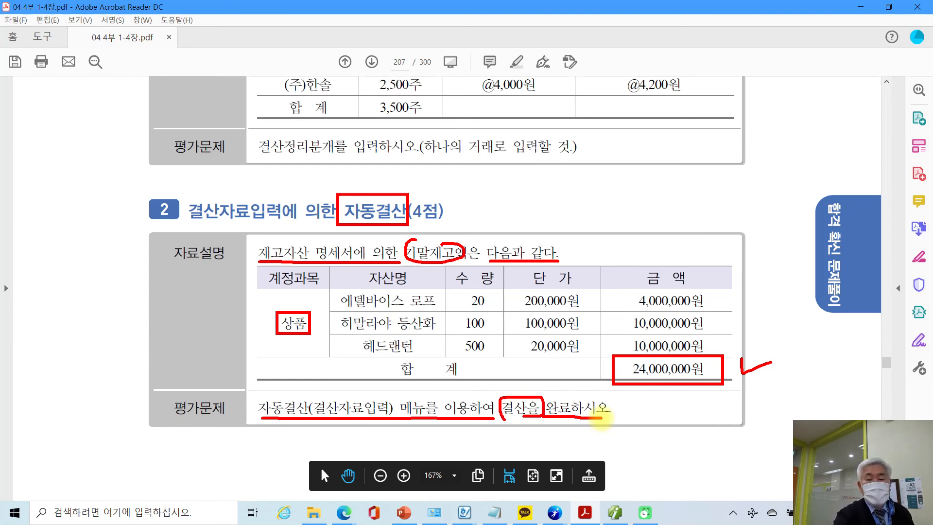
Step: Handwrite 기말상품 below the inventory table, circle 상품 again, and clear all pen annotations
left_click_drag(675, 404, 698, 431)
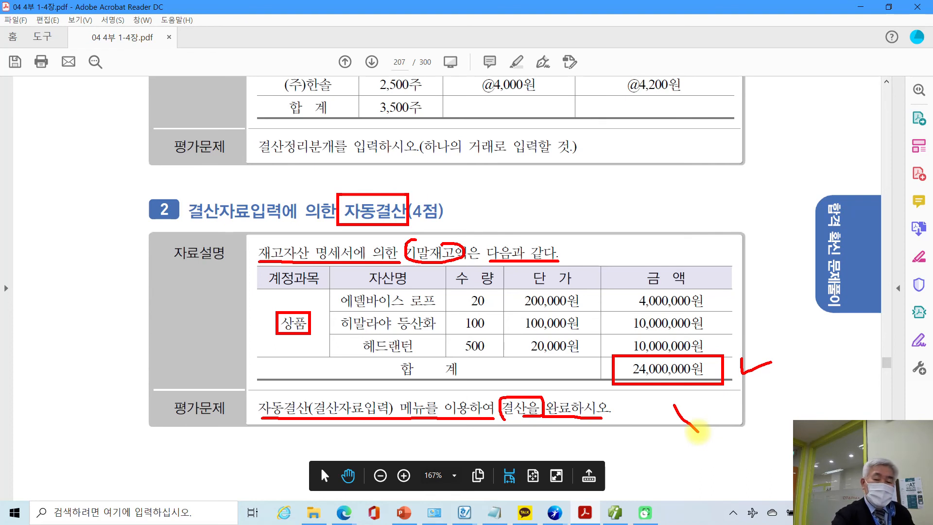
mouse_move(272, 348)
left_mouse_down()
mouse_move(306, 343)
mouse_move(305, 367)
left_mouse_up()
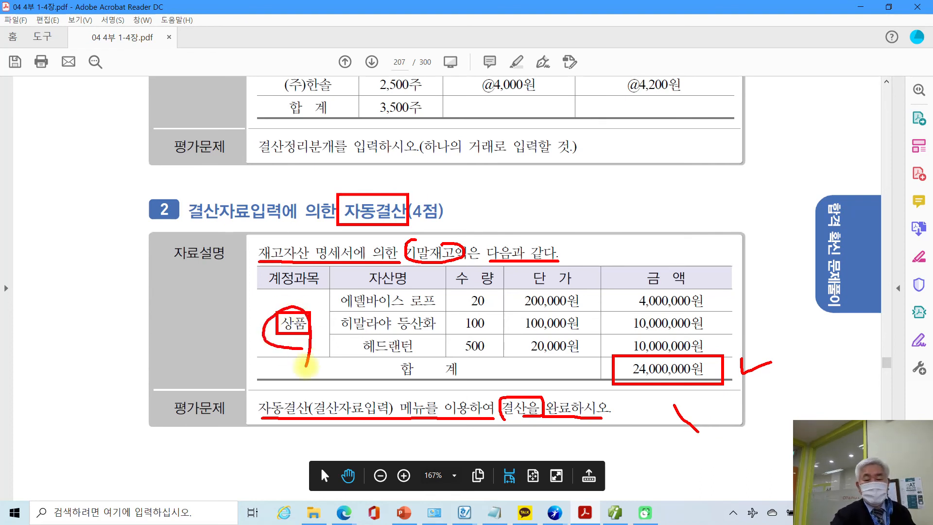
mouse_move(700, 408)
left_mouse_down()
mouse_move(710, 419)
mouse_move(705, 432)
left_mouse_up()
mouse_move(745, 402)
left_mouse_down()
mouse_move(738, 438)
mouse_move(762, 422)
left_mouse_up()
mouse_move(761, 412)
left_mouse_down()
mouse_move(781, 409)
mouse_move(773, 424)
left_mouse_up()
mouse_move(802, 393)
left_mouse_down()
mouse_move(802, 422)
mouse_move(818, 403)
left_mouse_up()
left_click_drag(778, 438, 790, 462)
mouse_move(835, 403)
left_mouse_down()
mouse_move(826, 422)
mouse_move(841, 422)
left_mouse_up()
left_click_drag(856, 385, 857, 421)
mouse_move(858, 417)
left_mouse_down()
mouse_move(897, 396)
mouse_move(876, 419)
mouse_move(888, 419)
left_mouse_up()
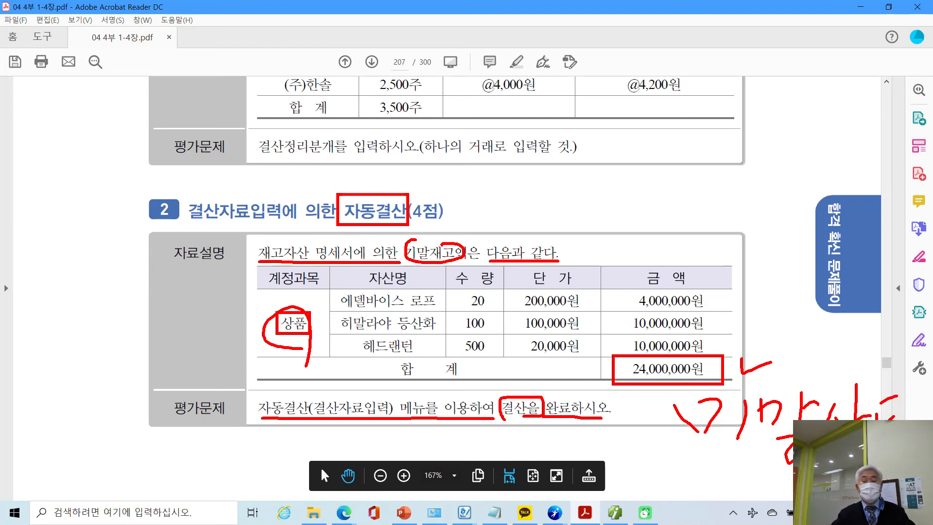
key("Escape")
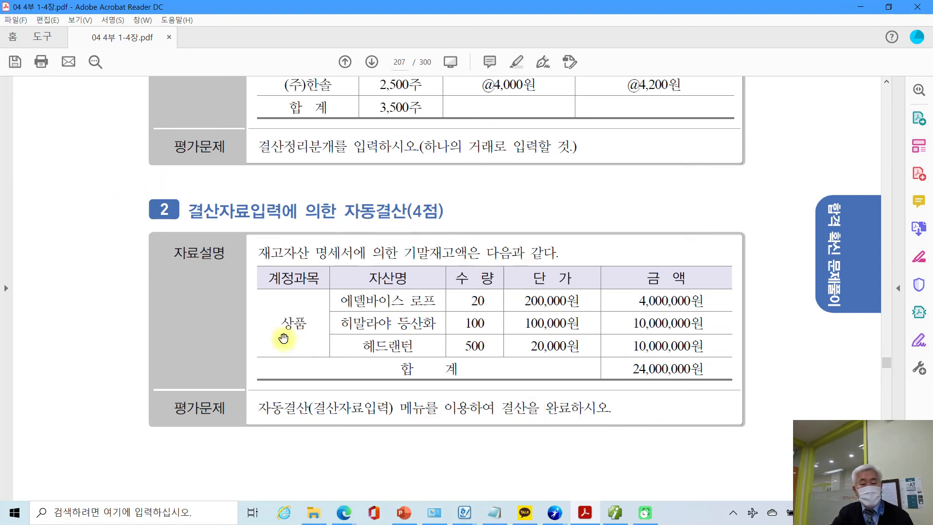
Step: Switch back to 더존 iPlus, open 결산자료입력 for months 01 to 12, and accept the 매출원가 및 경비선택 dialog without adding a cost code
left_click(615, 512)
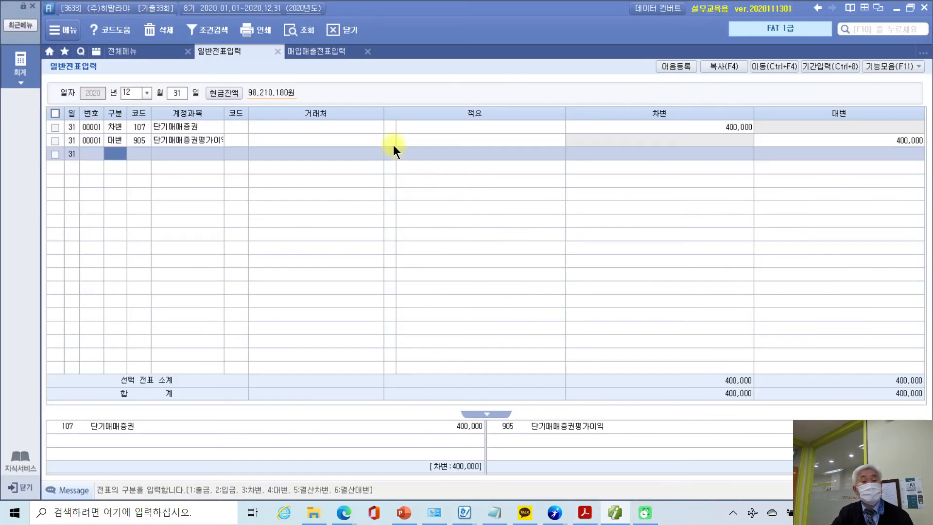
left_click(112, 49)
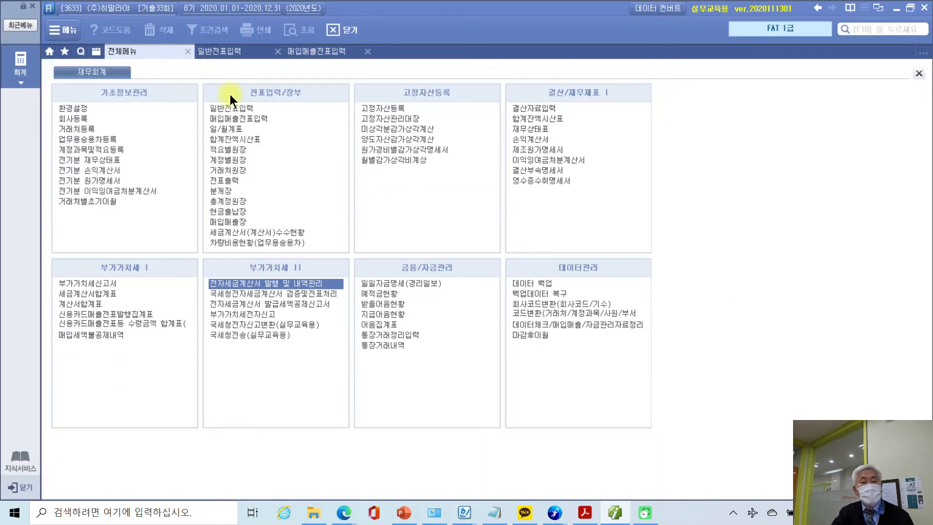
left_click(557, 106)
type("01")
key("Return")
type("12")
key("Return")
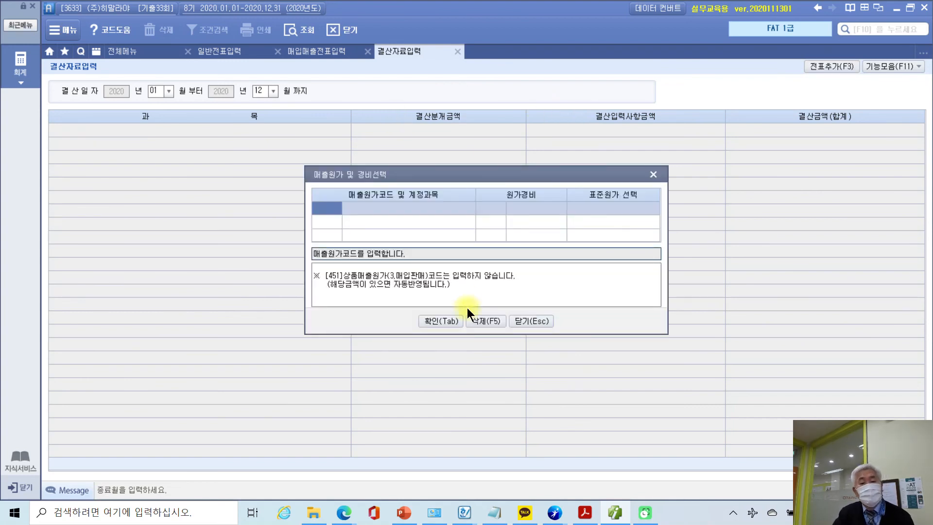
left_click(454, 321)
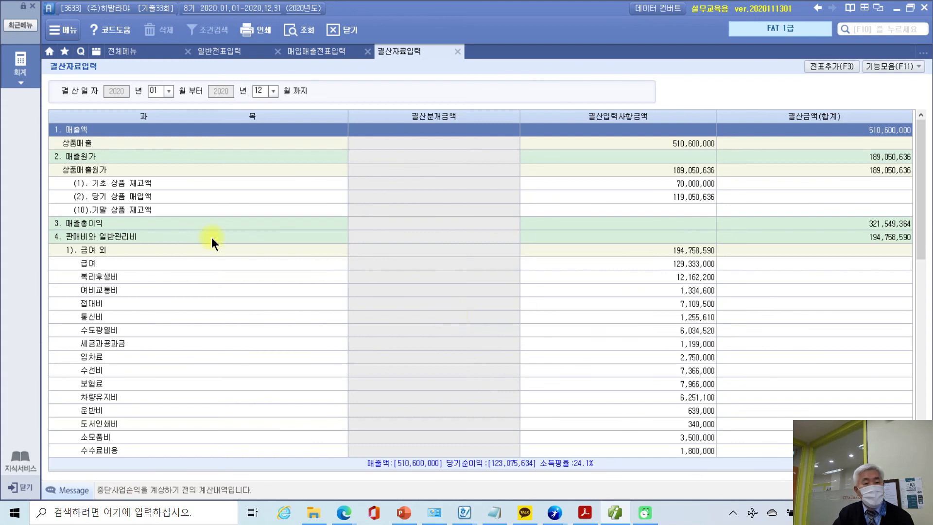
Step: Set the 기말 상품 재고액 closing amount to 24,000,000
left_click(170, 210)
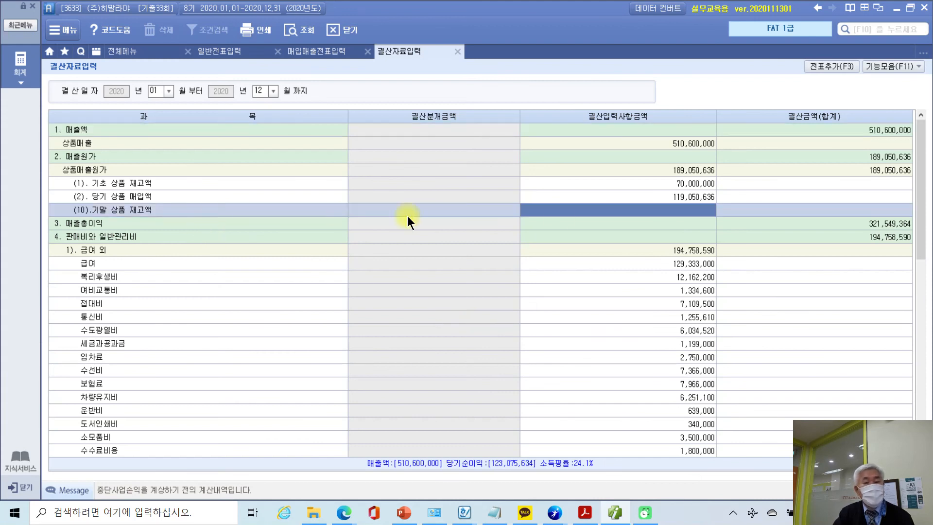
left_click(666, 214)
type("24000000")
key("Return")
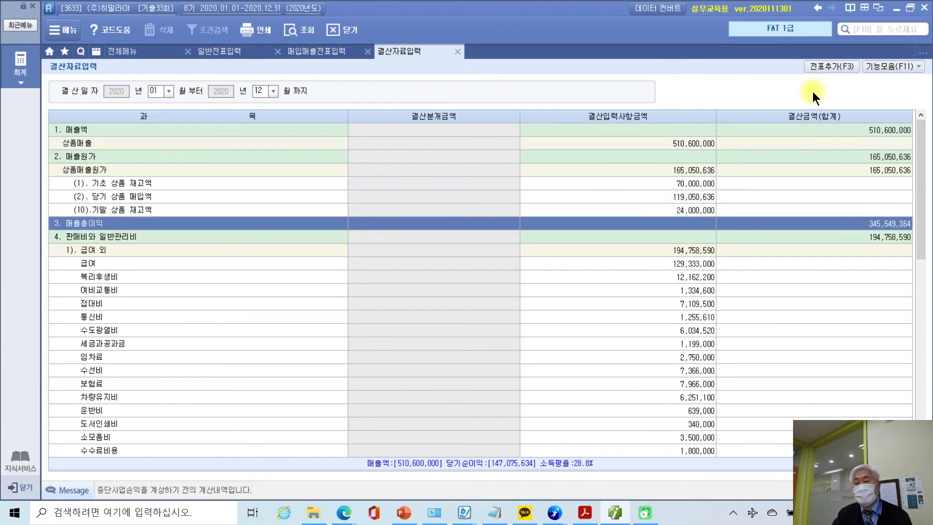
Step: Add the closing entries to the general vouchers, and close the 결산자료입력 and 매입매출전표입력 screens
left_click(829, 65)
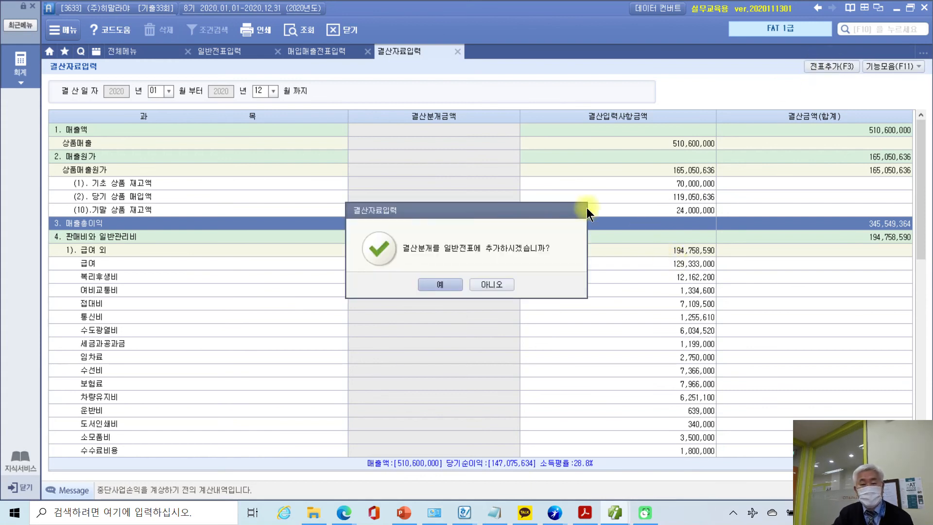
left_click(447, 282)
left_click(451, 283)
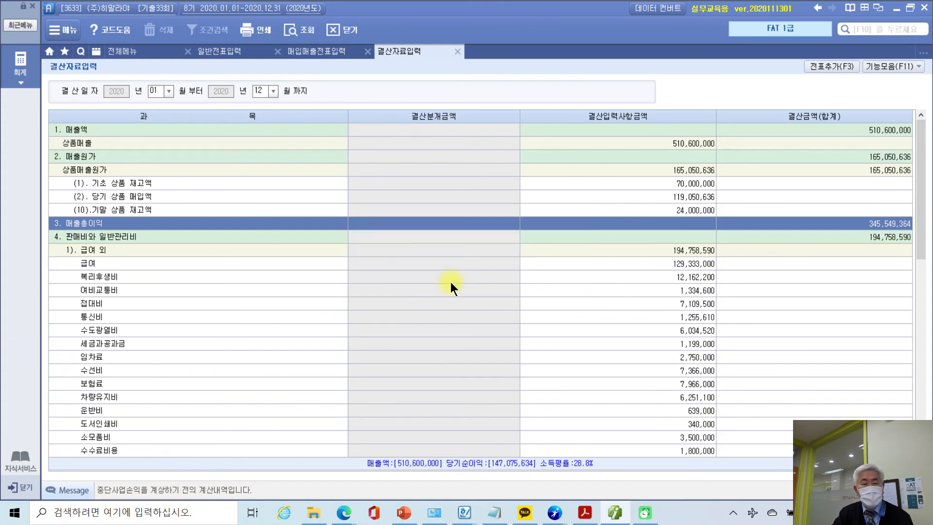
left_click(459, 52)
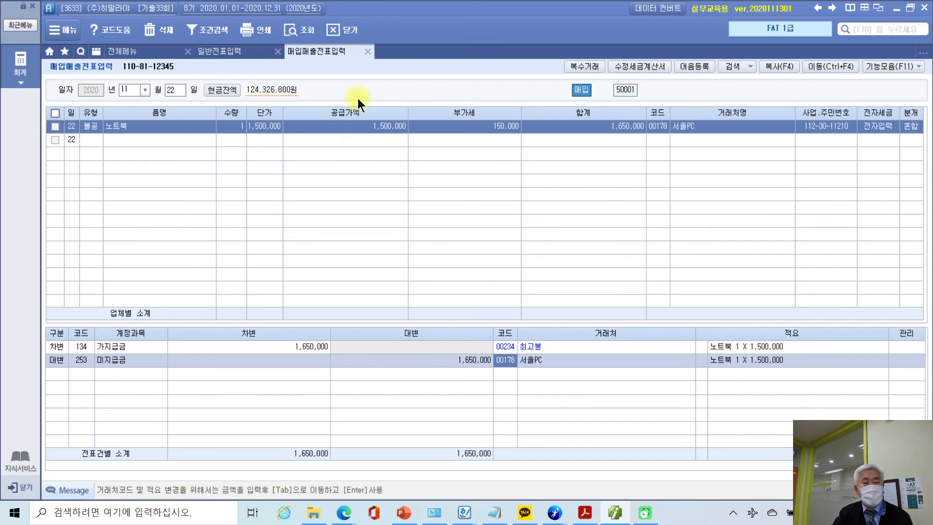
left_click(368, 52)
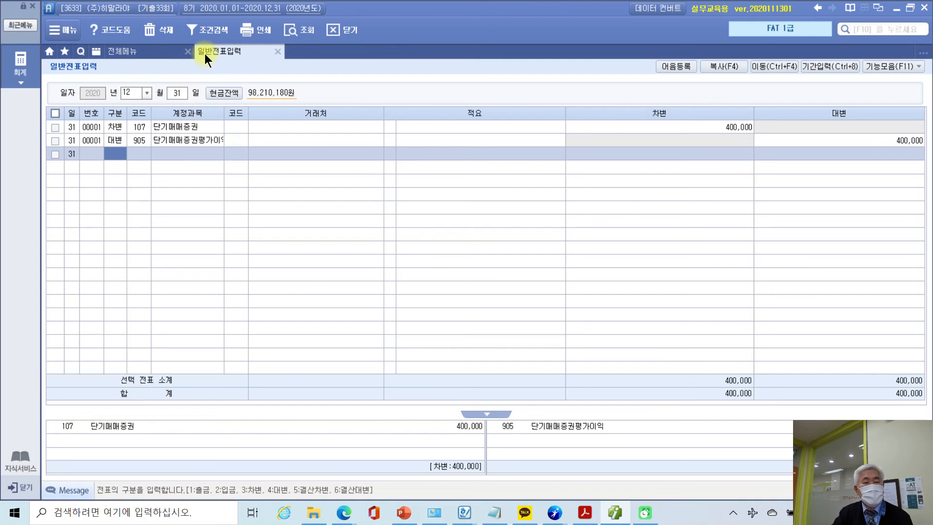
Step: Refresh the 12월 31일 vouchers in 일반전표입력 and select the 상품매출원가 closing entry for checking
left_click(296, 25)
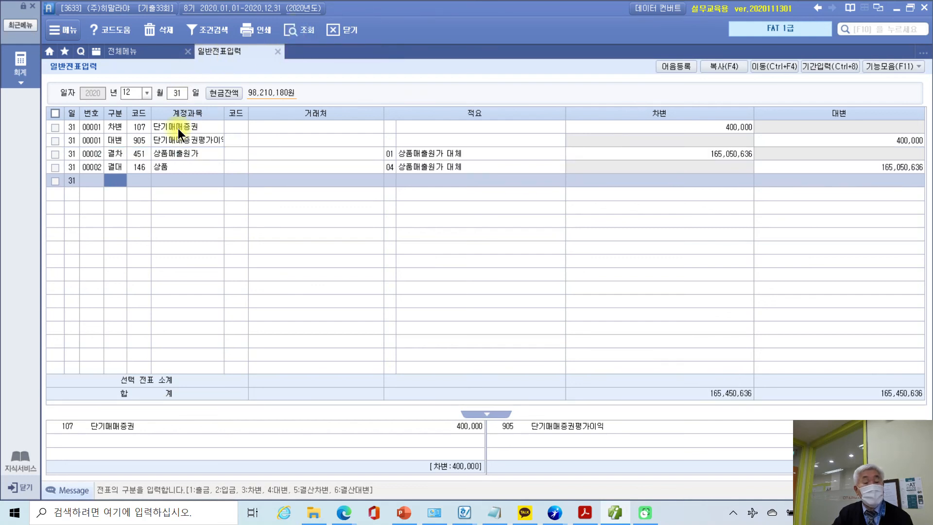
key("Up")
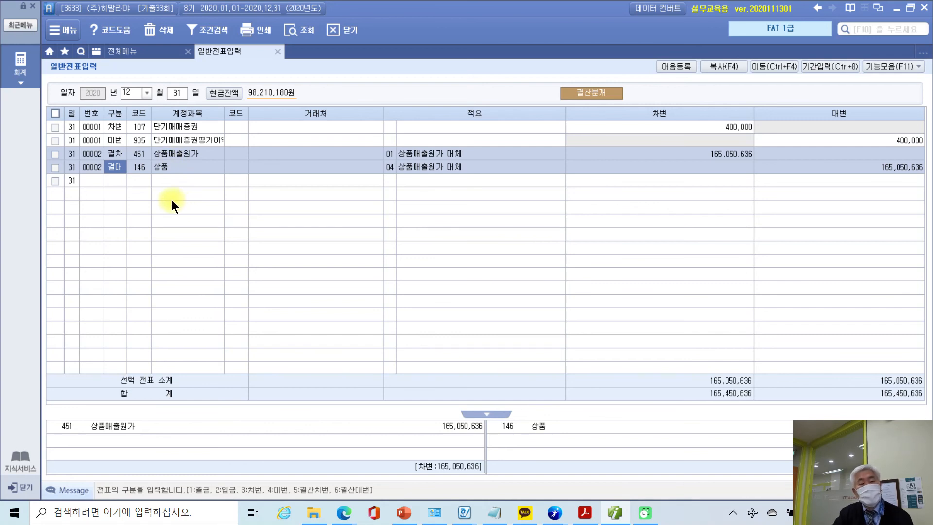
Step: Switch to the exam PDF in Acrobat Reader and go to 문제 5 회계정보분석
left_click(585, 513)
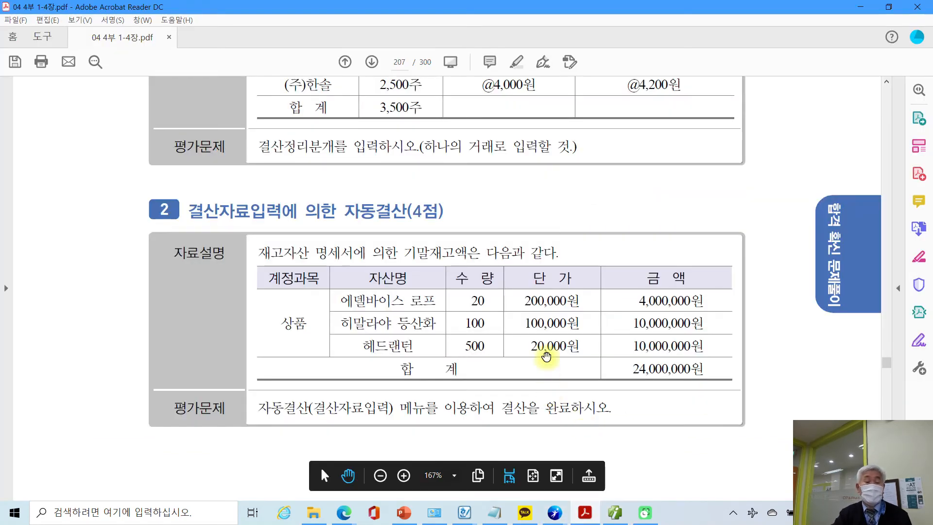
scroll(515, 312, "down", 1)
scroll(515, 312, "down", 5)
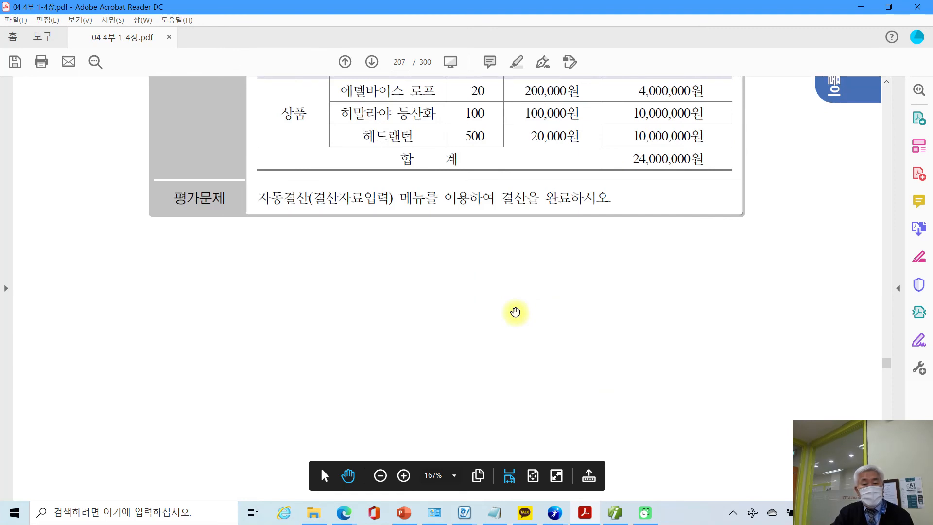
scroll(515, 312, "down", 10)
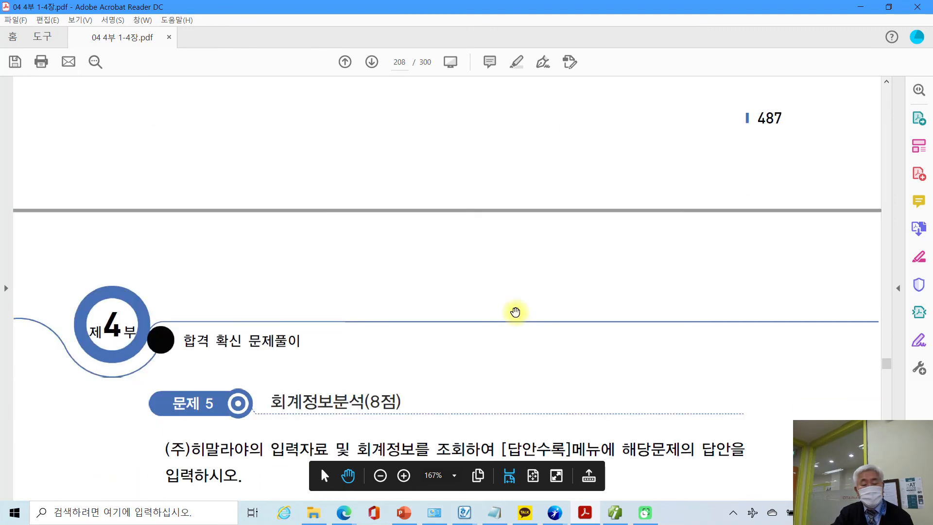
scroll(515, 312, "down", 5)
scroll(515, 312, "down", 3)
scroll(516, 312, "down", 2)
scroll(515, 312, "up", 3)
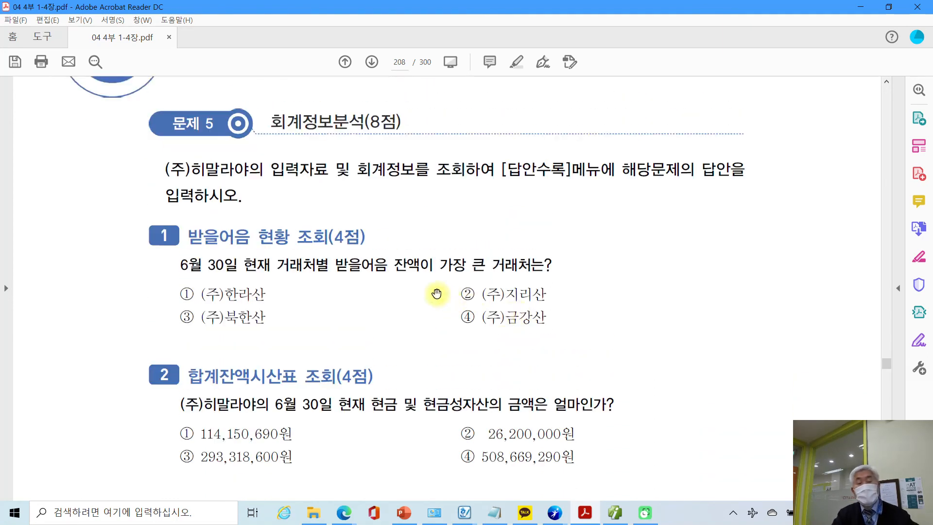
Step: Box both 4점 marks, underline question 1's title, date and balance wording, circle 가장 큰 거래처는?, and clear the pen annotations
left_click_drag(329, 223, 372, 251)
left_click_drag(336, 362, 388, 391)
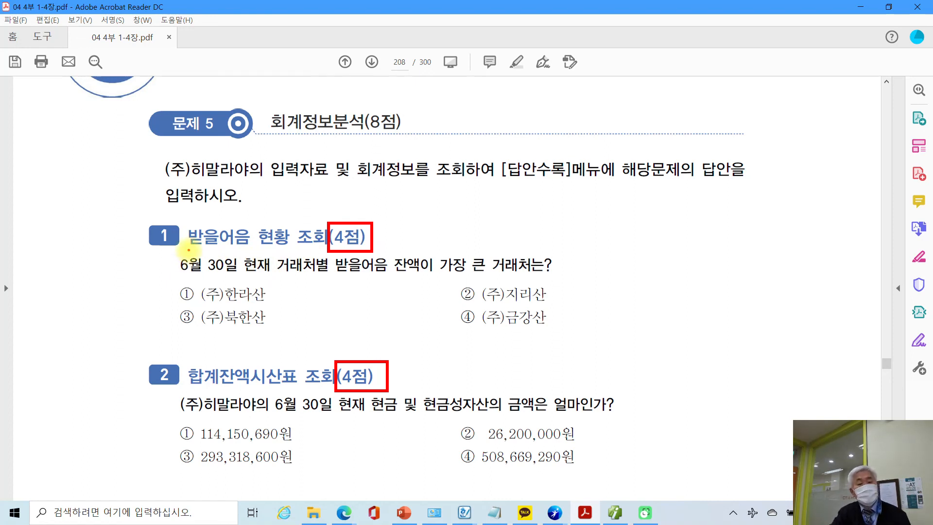
left_click_drag(188, 250, 323, 251)
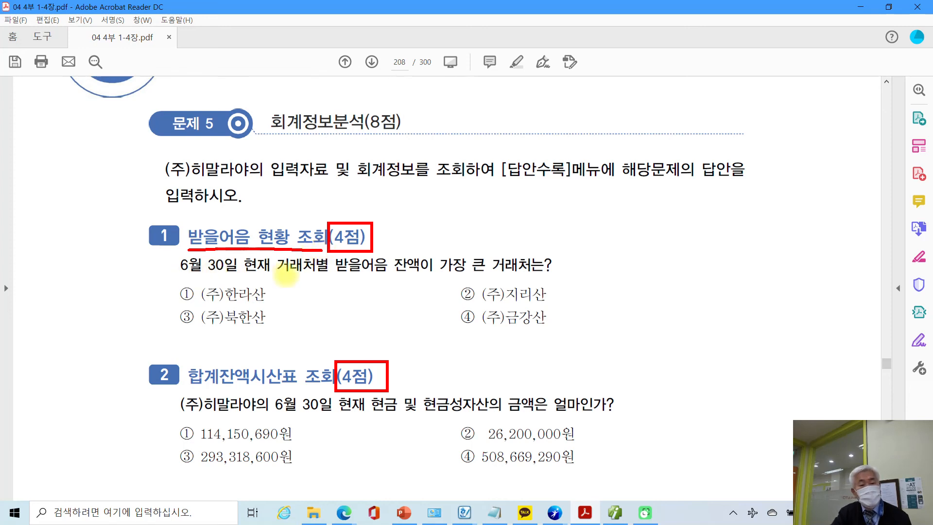
mouse_move(276, 274)
left_mouse_down()
mouse_move(456, 276)
mouse_move(428, 282)
mouse_move(439, 247)
mouse_move(547, 249)
mouse_move(491, 277)
mouse_move(454, 280)
left_mouse_up()
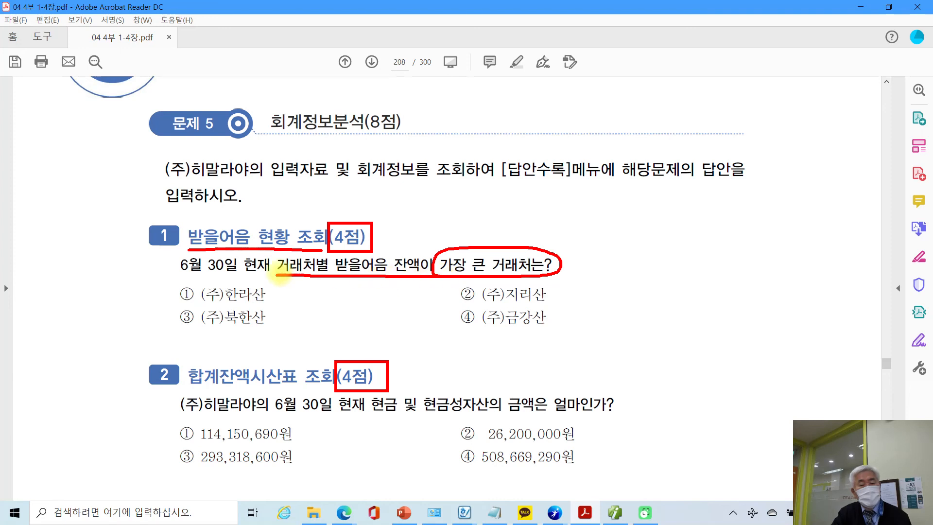
left_click_drag(176, 276, 229, 276)
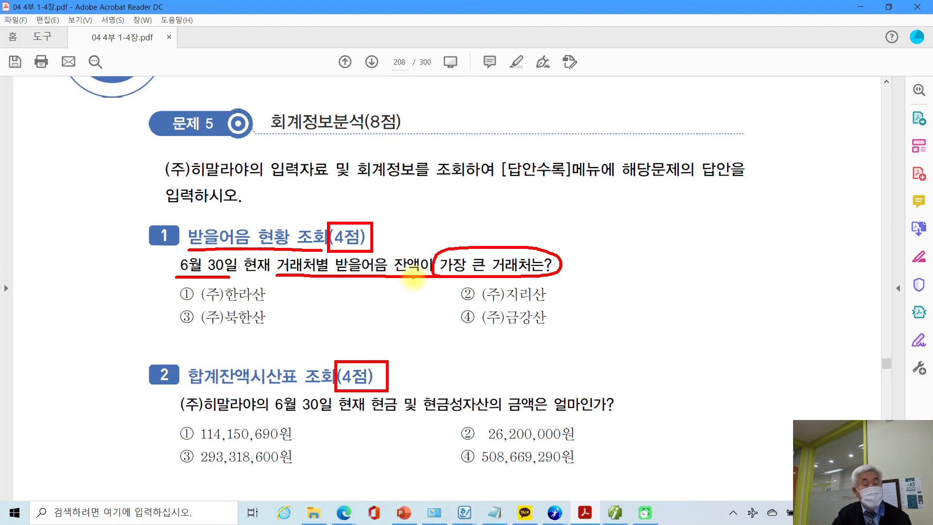
key("Escape")
Step: Switch back to 더존 iPlus and open 받을어음현황 in its 거래처별 view
left_click(579, 518)
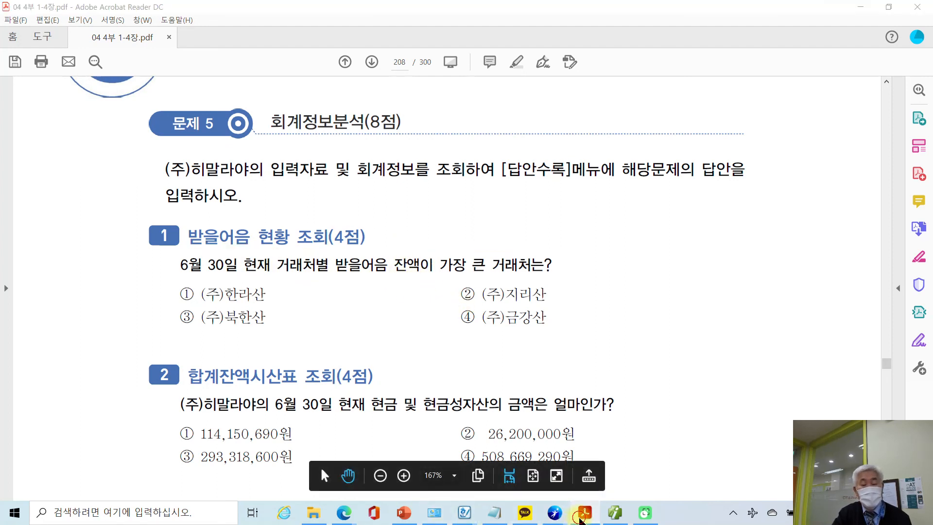
left_click(150, 52)
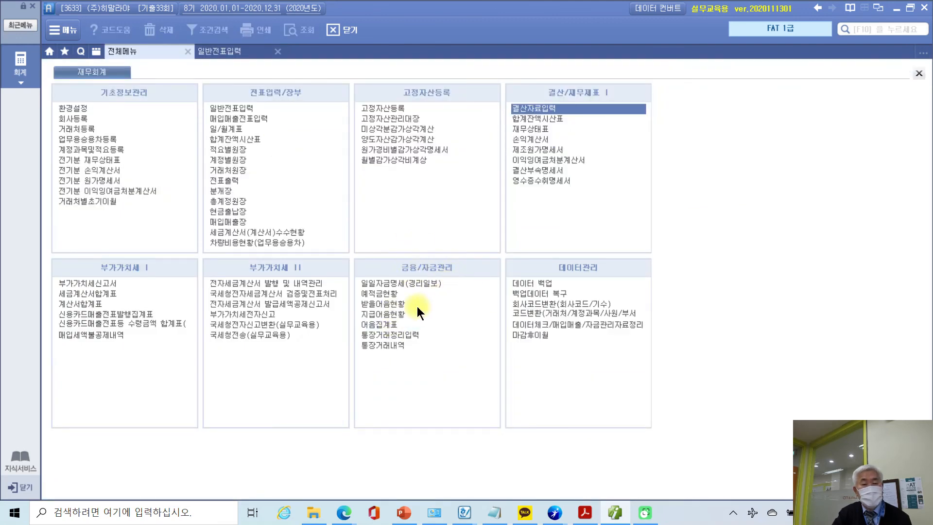
left_click(384, 304)
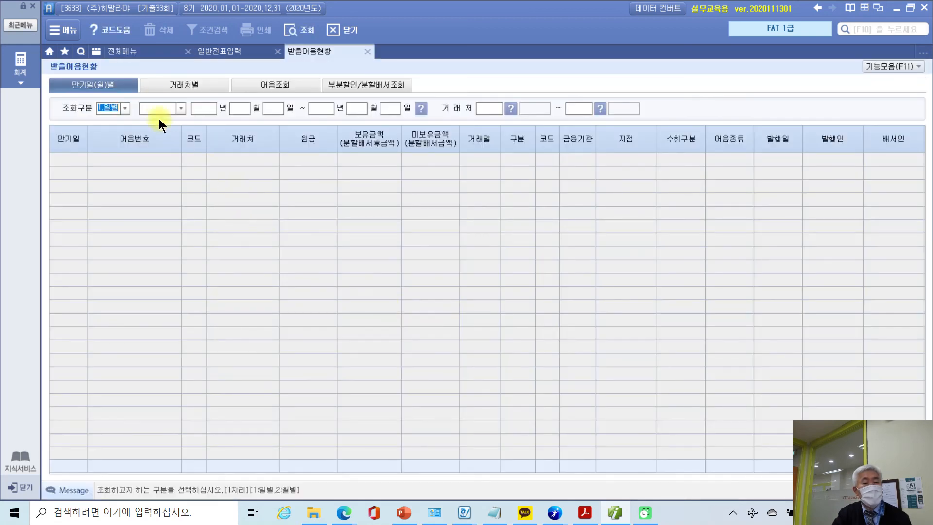
left_click(181, 86)
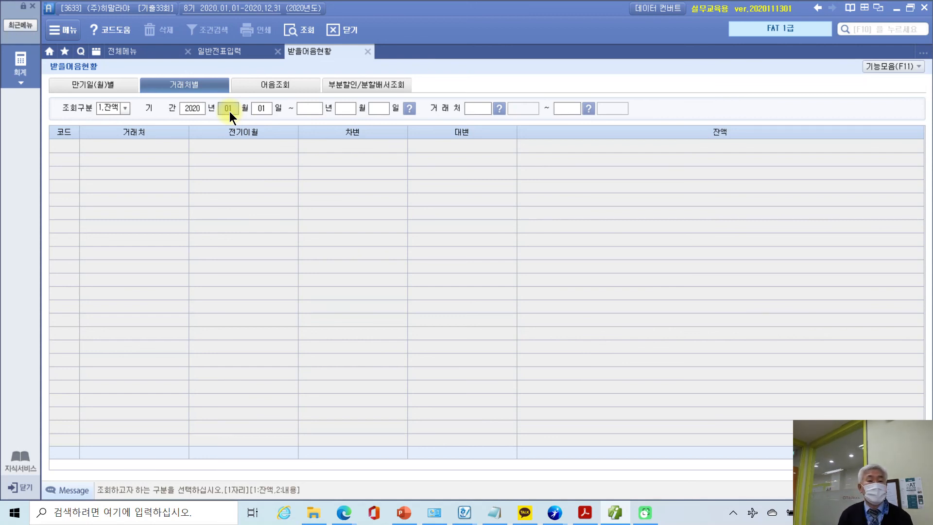
Step: Query the 받을어음 balances for 2020-01-01 to 2020-06-30, covering customers from 처음 to 끝
key("Return")
key("Return")
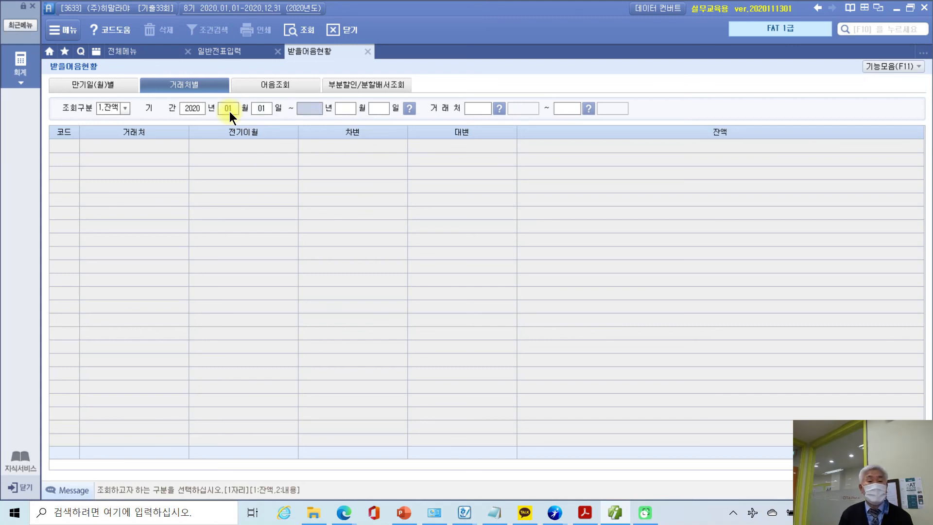
key("Return")
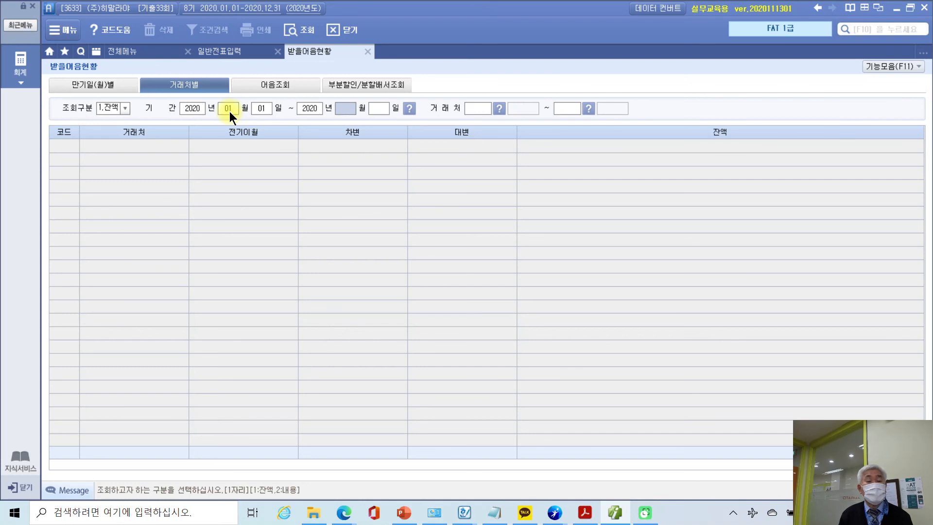
type("6")
key("Return")
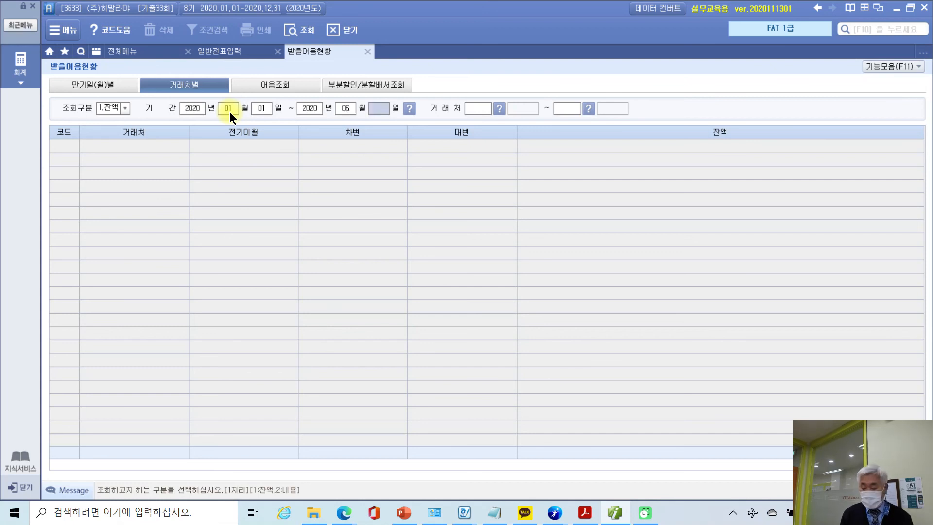
key("Return")
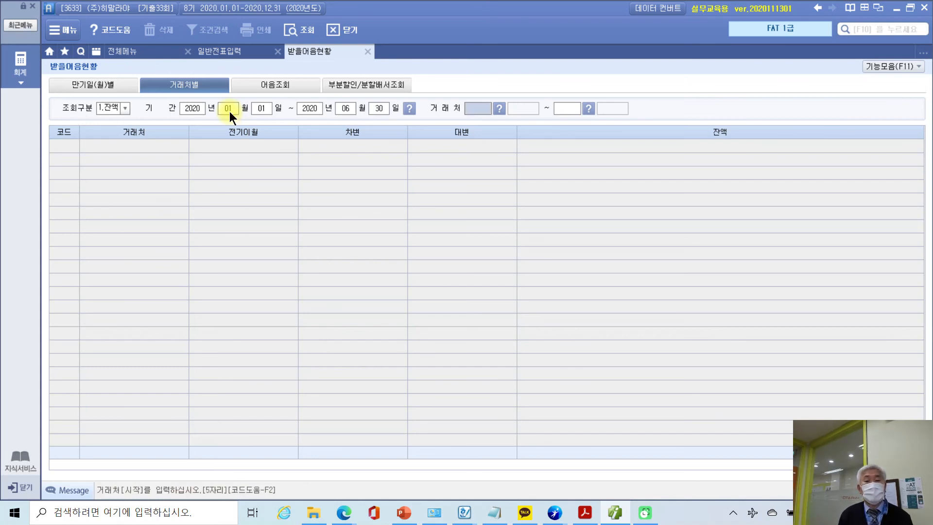
key("Return")
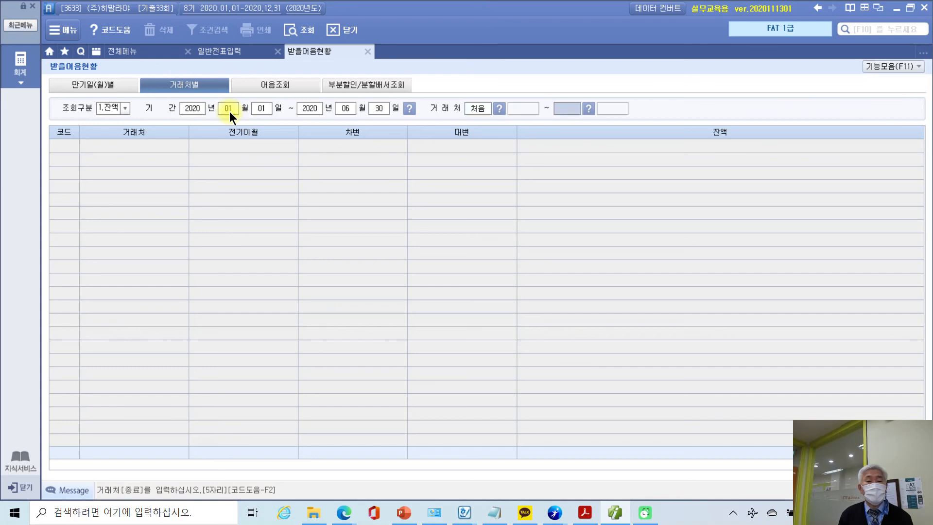
key("Return")
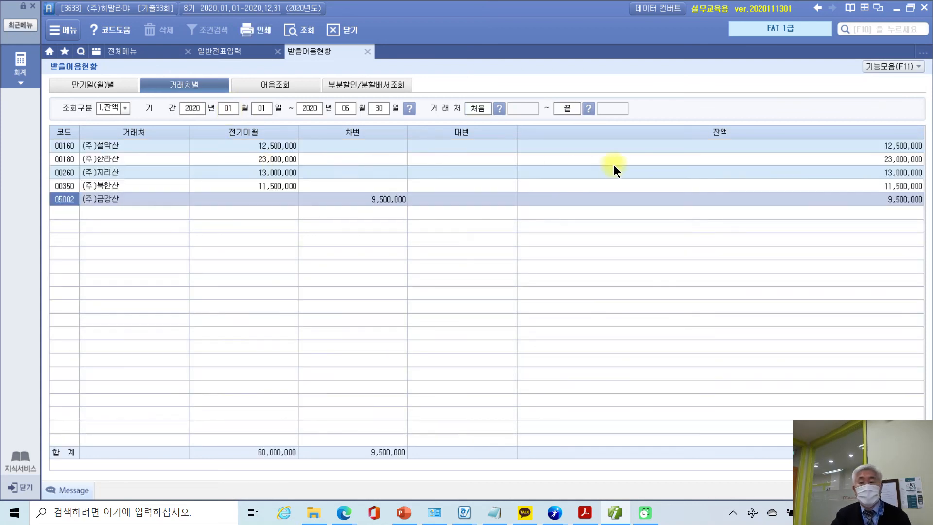
Step: Box the 잔액 figures, underline (주)한라산 and its balance with the pen, and clear the annotations
mouse_move(855, 128)
left_mouse_down()
mouse_move(914, 190)
mouse_move(922, 224)
left_mouse_up()
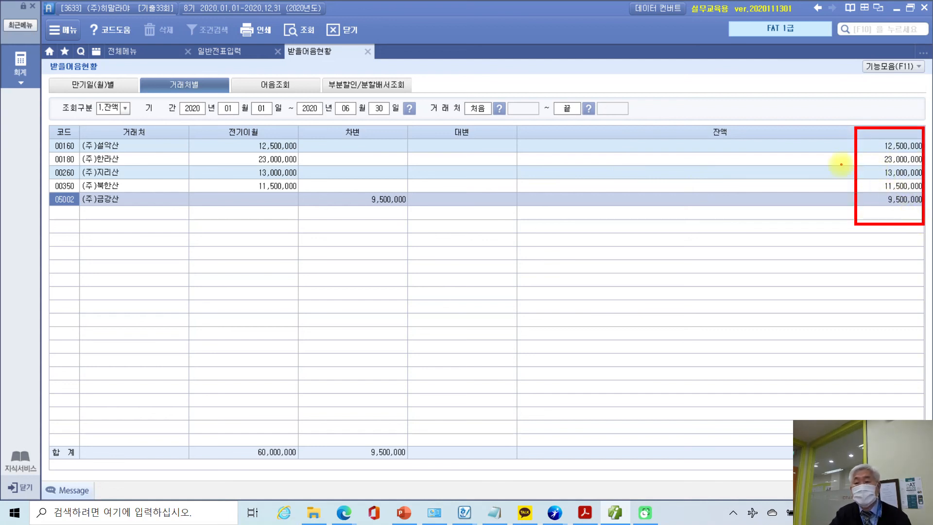
left_click_drag(834, 165, 889, 164)
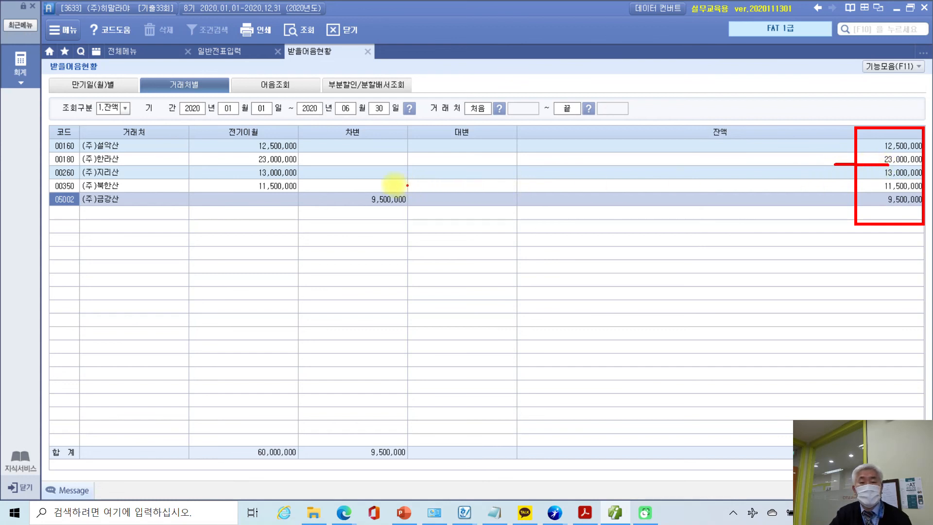
left_click_drag(83, 164, 126, 164)
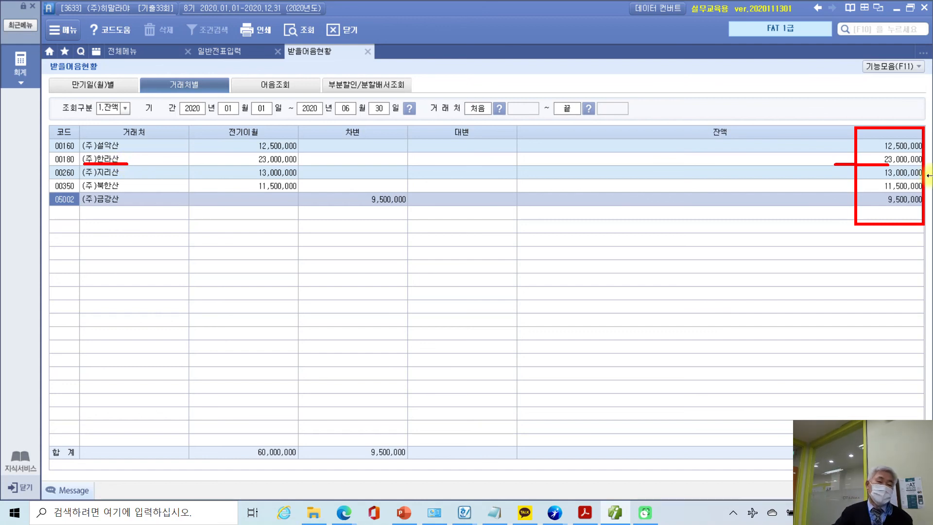
key("Escape")
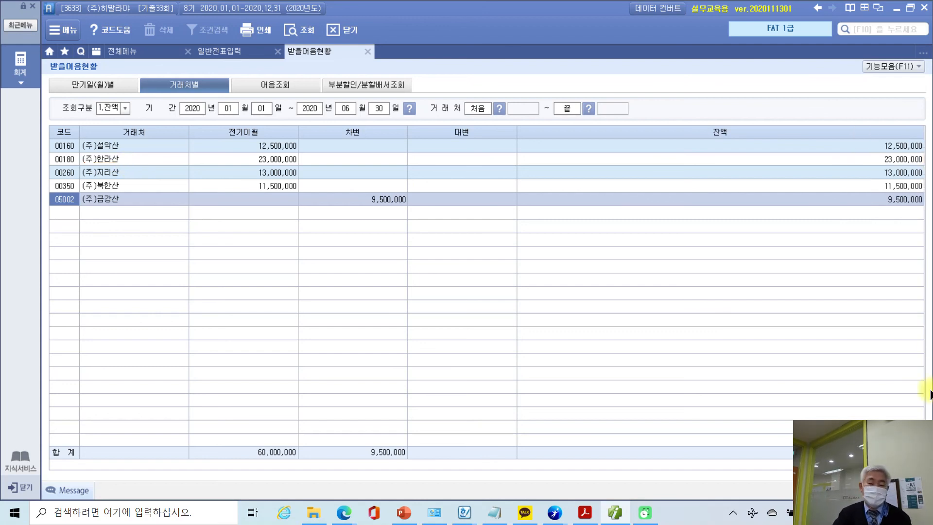
Step: Switch to the exam PDF, tick answer ① (주)한라산 for question 1, and clear the pen mark
left_click(587, 513)
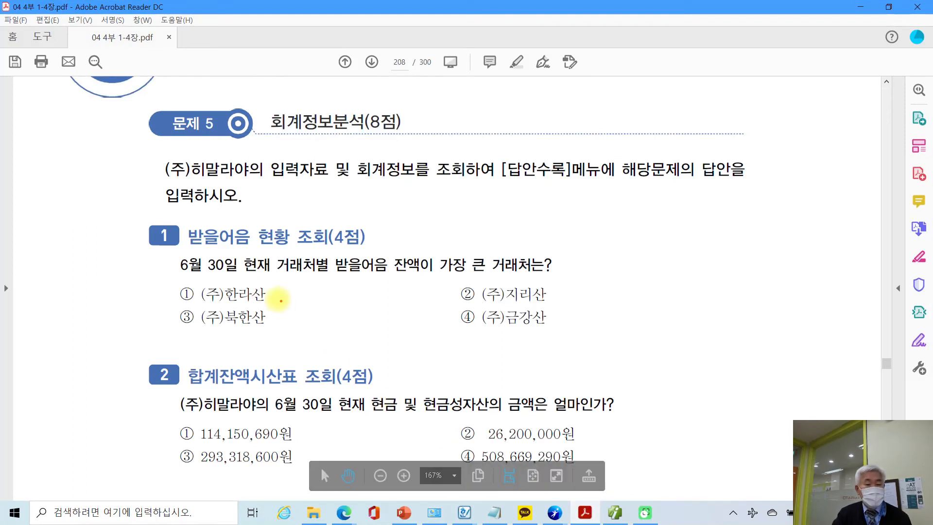
mouse_move(172, 286)
left_mouse_down()
mouse_move(179, 300)
mouse_move(202, 280)
left_mouse_up()
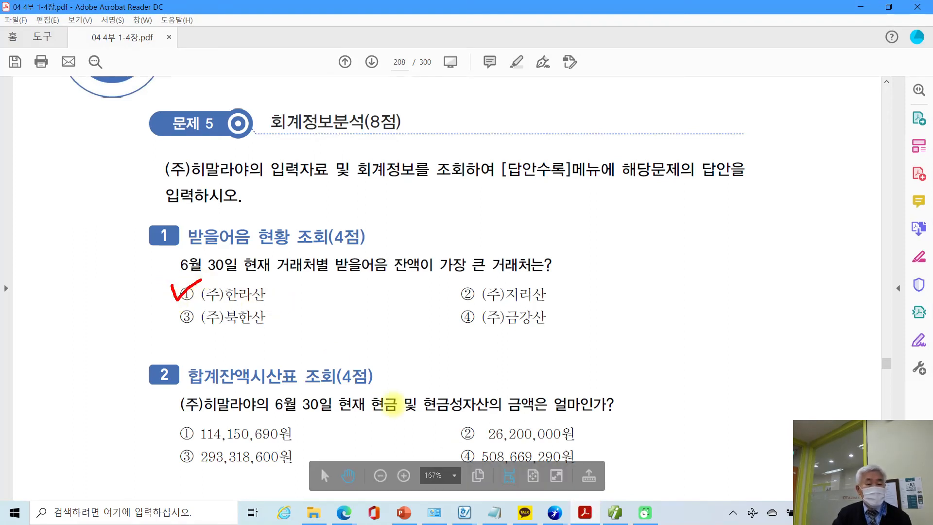
key("Escape")
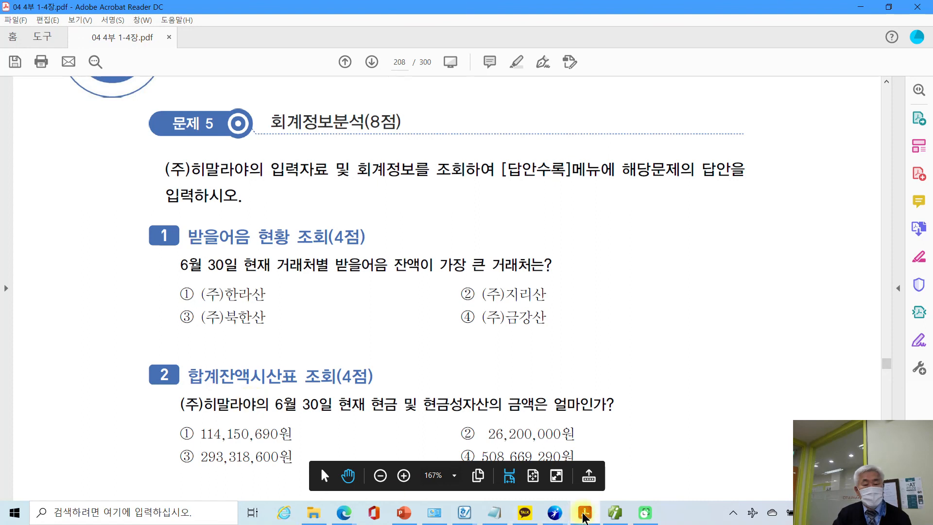
Step: Switch back to 더존 iPlus, box and cross-hatch the empty area beside 닫기 with the pen, and clear the annotations
left_click(618, 512)
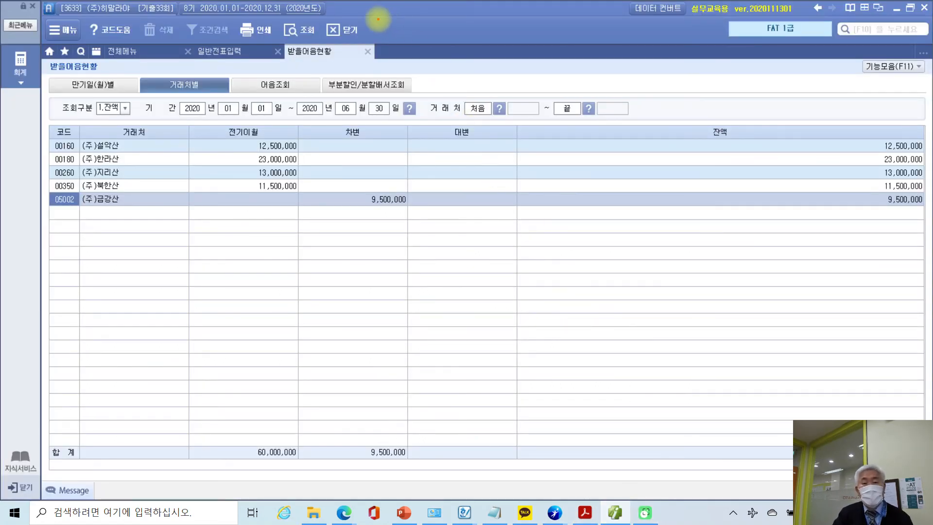
left_click_drag(376, 19, 486, 48)
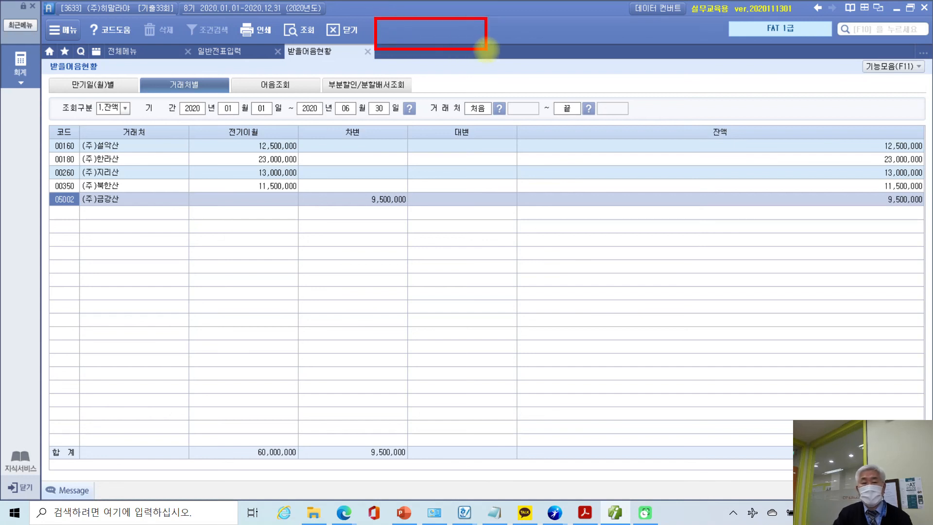
mouse_move(394, 16)
left_mouse_down()
mouse_move(384, 31)
mouse_move(401, 21)
left_mouse_up()
mouse_move(398, 28)
left_mouse_down()
mouse_move(389, 38)
mouse_move(402, 44)
mouse_move(473, 46)
left_mouse_up()
left_click_drag(385, 33, 481, 43)
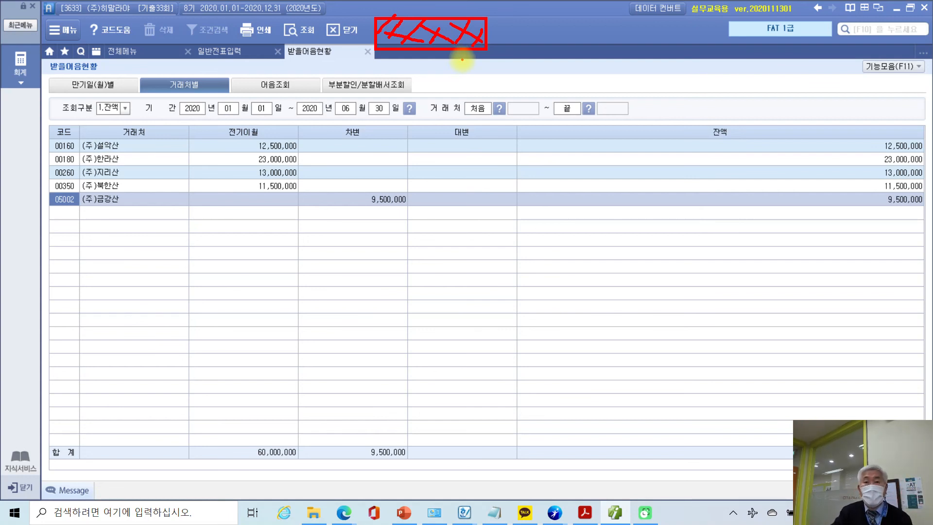
key("Escape")
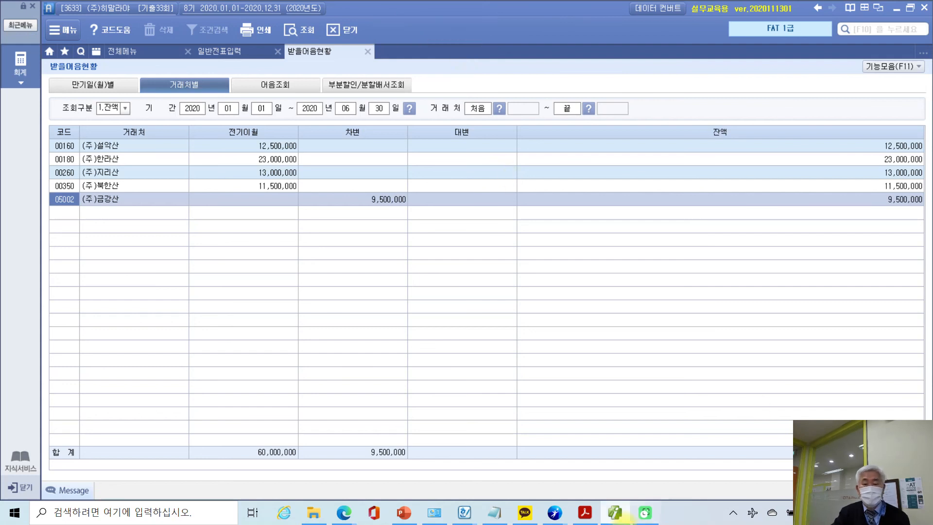
Step: Read question 2 in the exam PDF, and open 합계잔액시산표 in 더존 iPlus
left_click(619, 516)
scroll(225, 354, "down", 5)
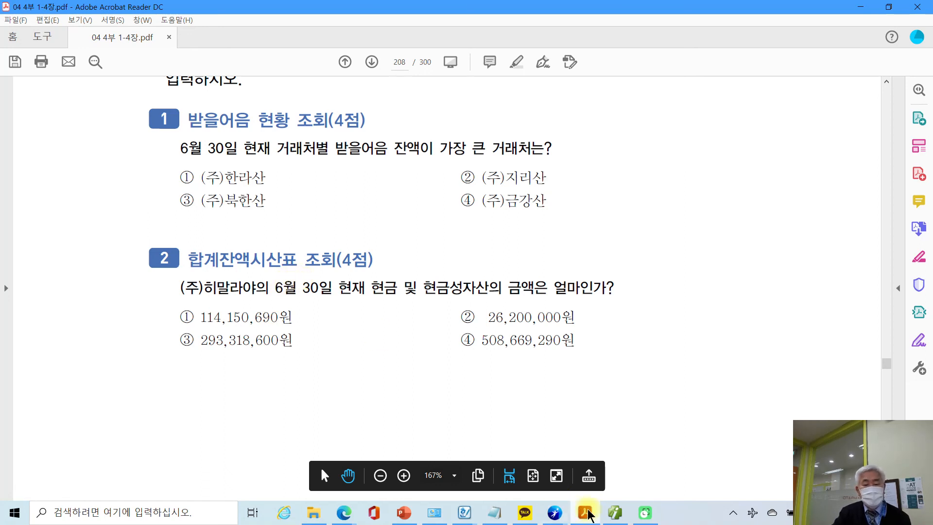
left_click(615, 512)
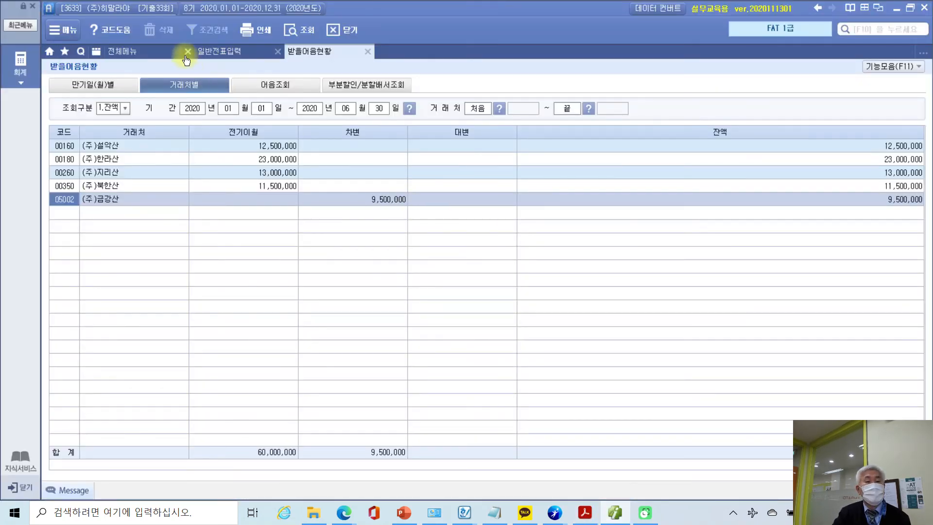
left_click(178, 54)
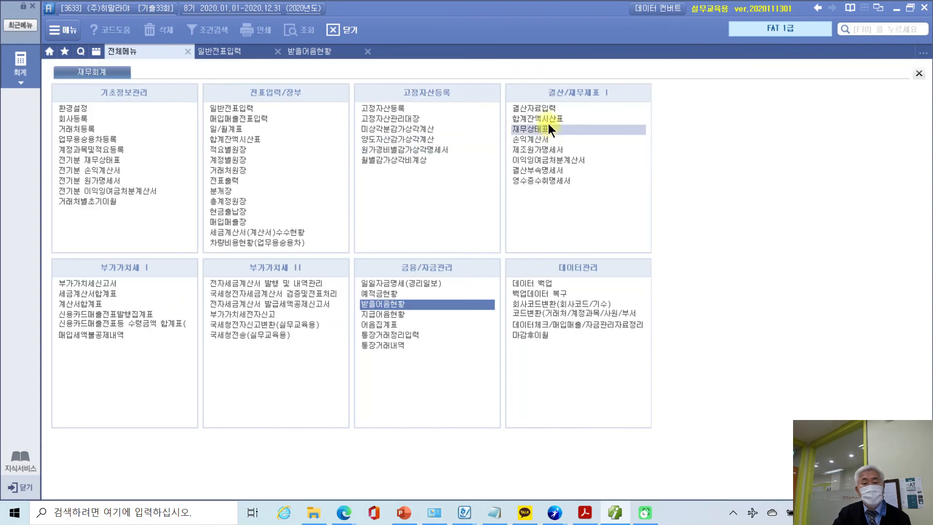
left_click(549, 121)
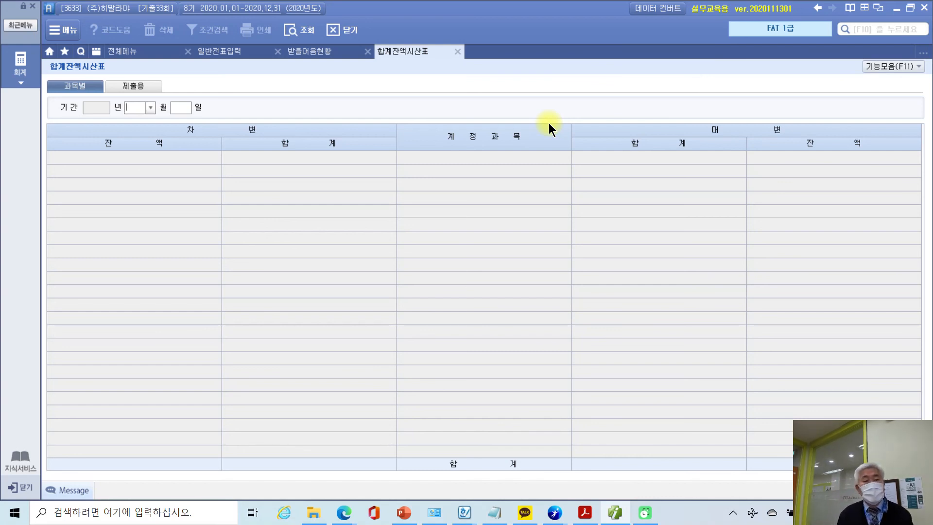
Step: Query 합계잔액시산표 as of 06월 30일, view the vouchers with a debit-credit difference, and close that list
type("06")
key("Return")
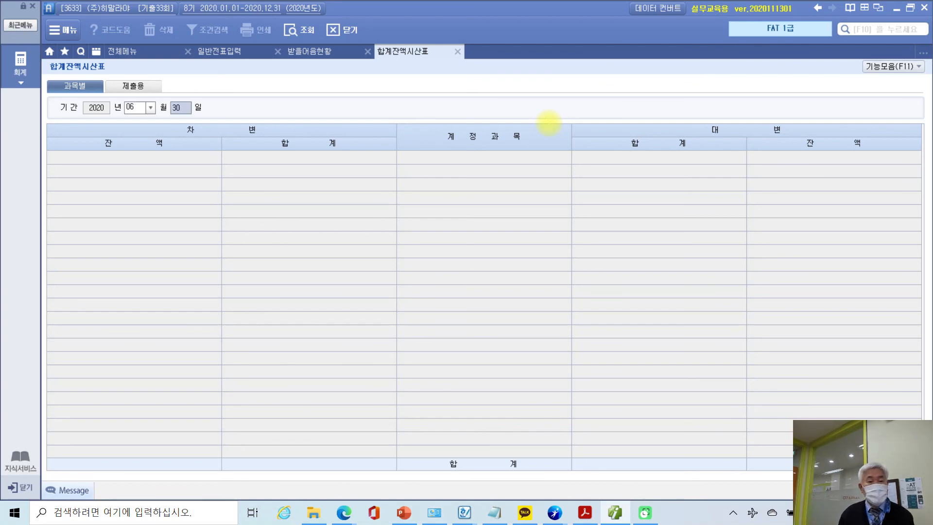
key("Return")
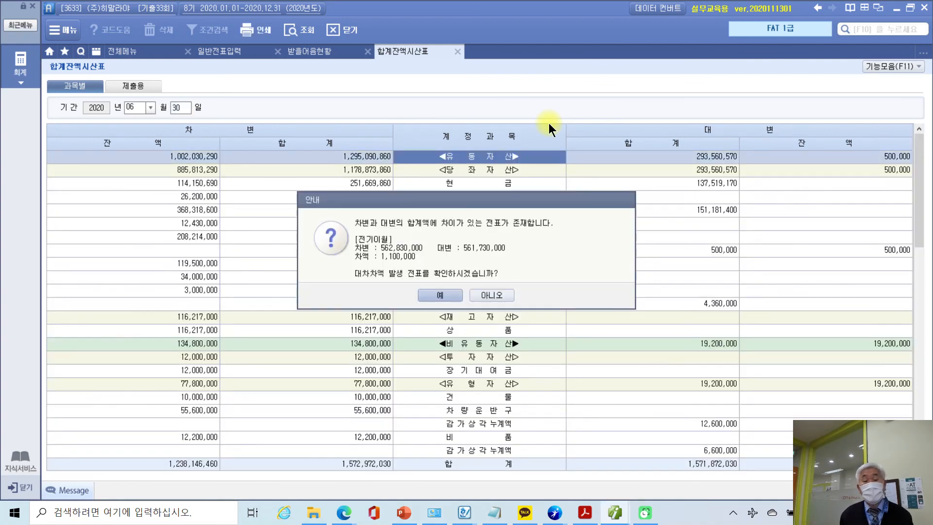
left_click(429, 297)
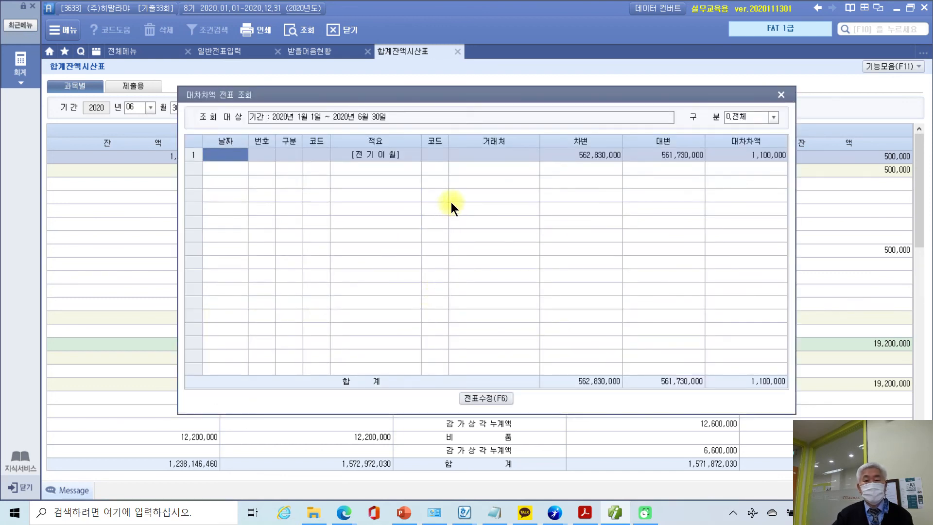
left_click(781, 95)
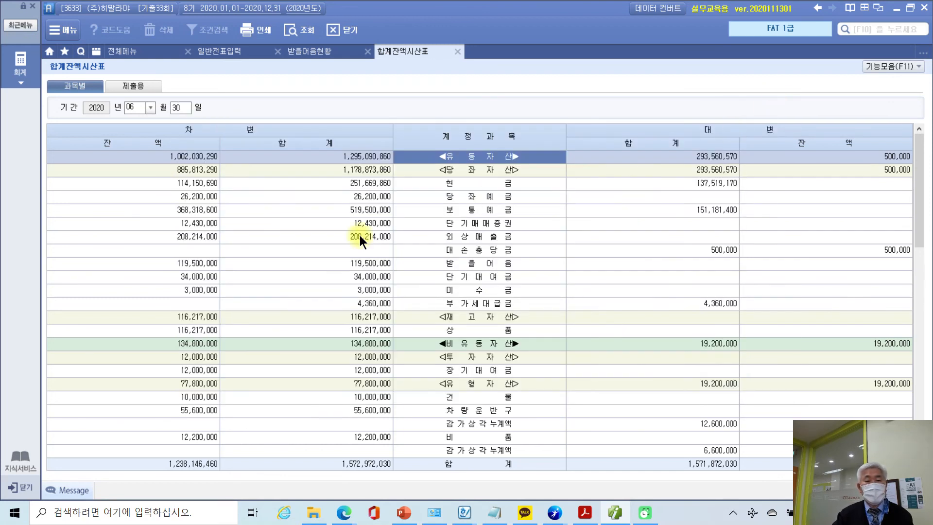
Step: Examine the 현금, 당좌예금 and 보통예금 rows in the 과목별 trial balance
left_click(278, 172)
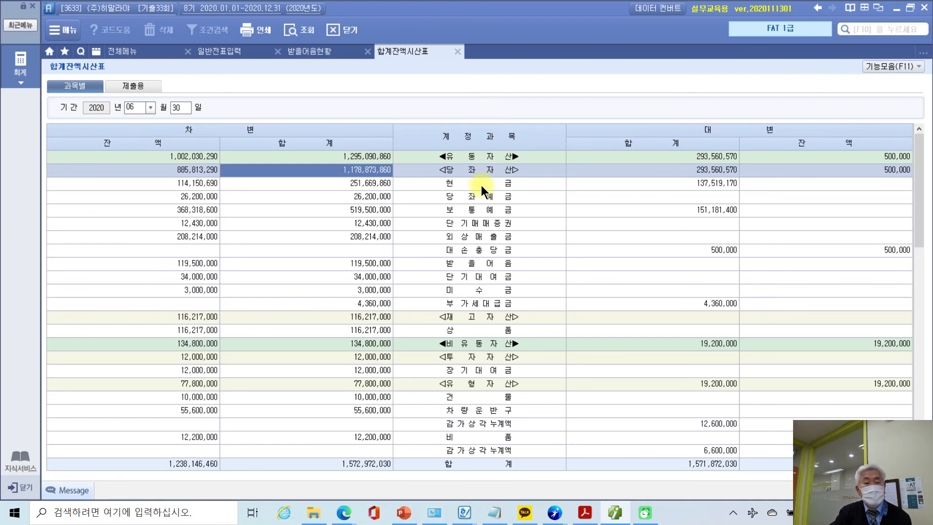
left_click(463, 183)
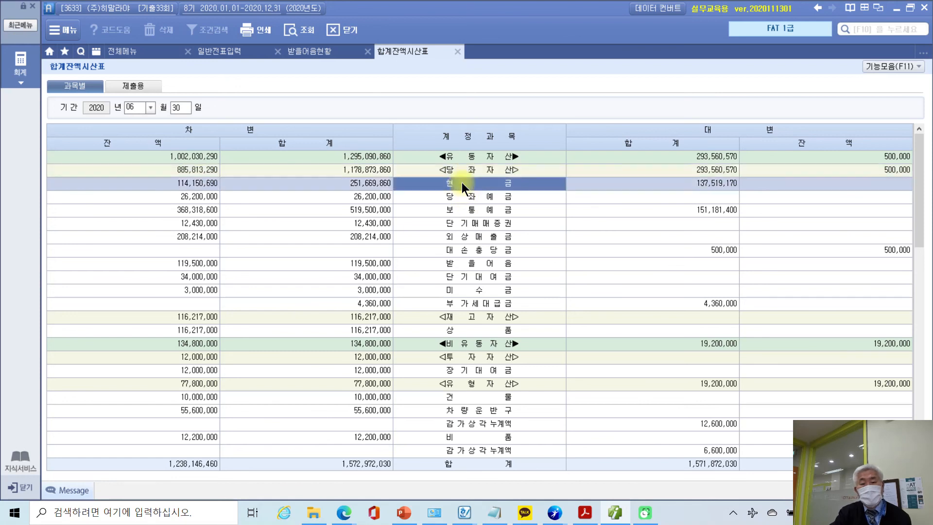
left_click(463, 195)
left_click(464, 207)
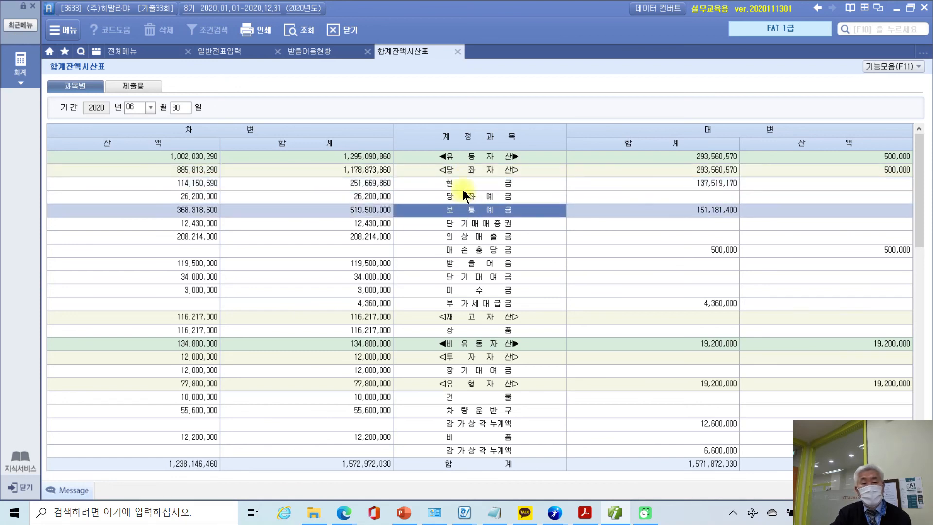
left_click(449, 184)
Step: Show the 제출용 trial balance, select 현금 및 현금성자산, box its debit balance and underline the 잔액 heading with the pen
left_click(144, 84)
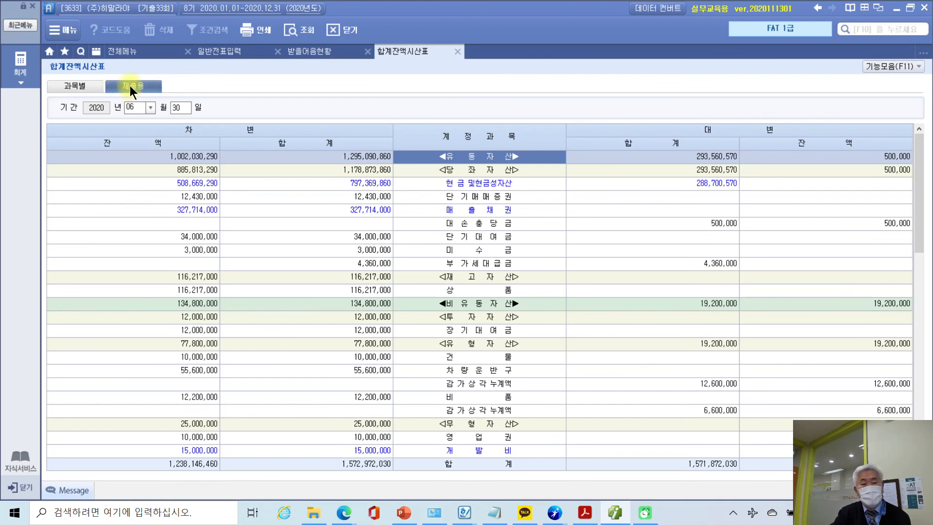
left_click(430, 183)
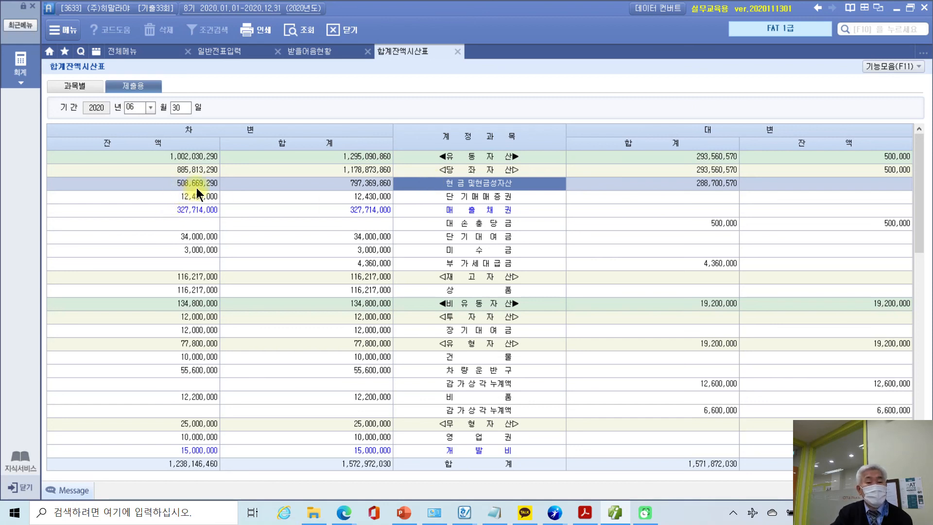
left_click_drag(162, 171, 236, 191)
left_click_drag(165, 147, 113, 148)
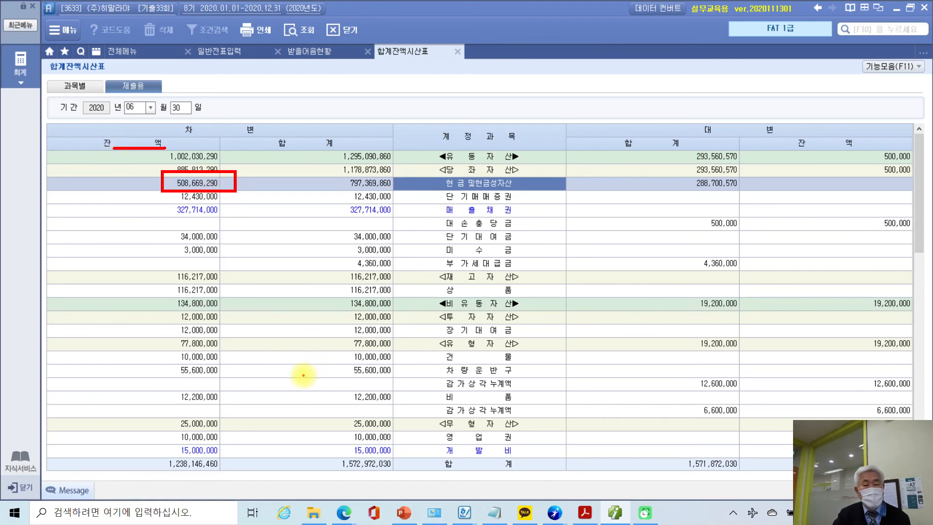
Step: Switch to the exam PDF and highlight answer ④ 508,669,290원 for question 2
left_click(585, 513)
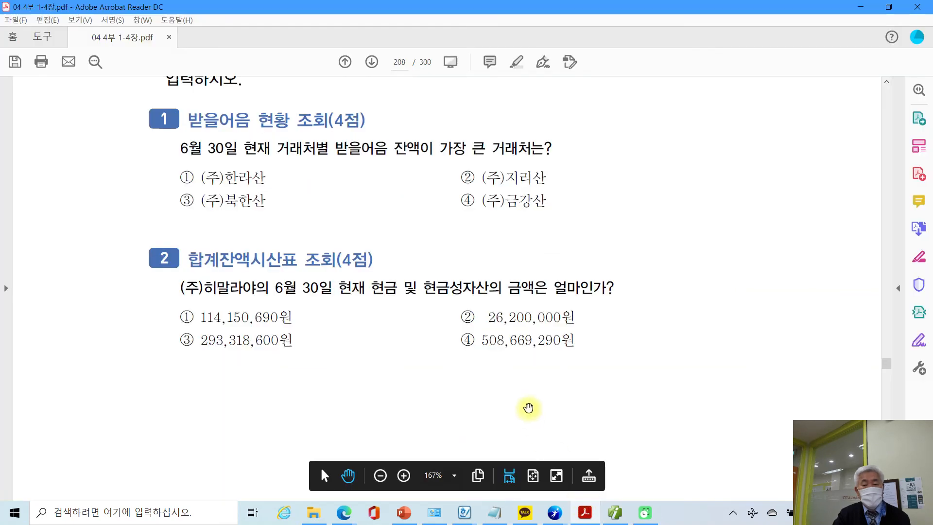
left_click_drag(462, 340, 549, 344)
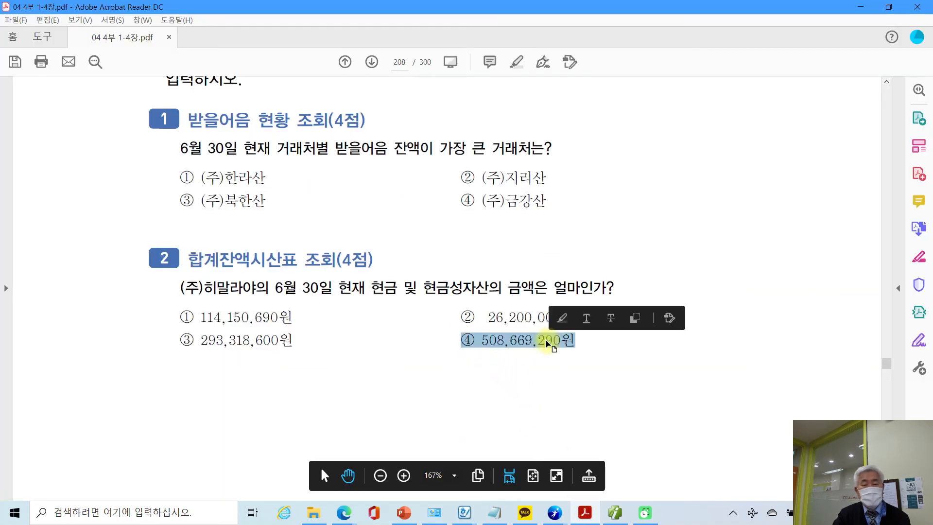
right_click(549, 343)
left_click(577, 377)
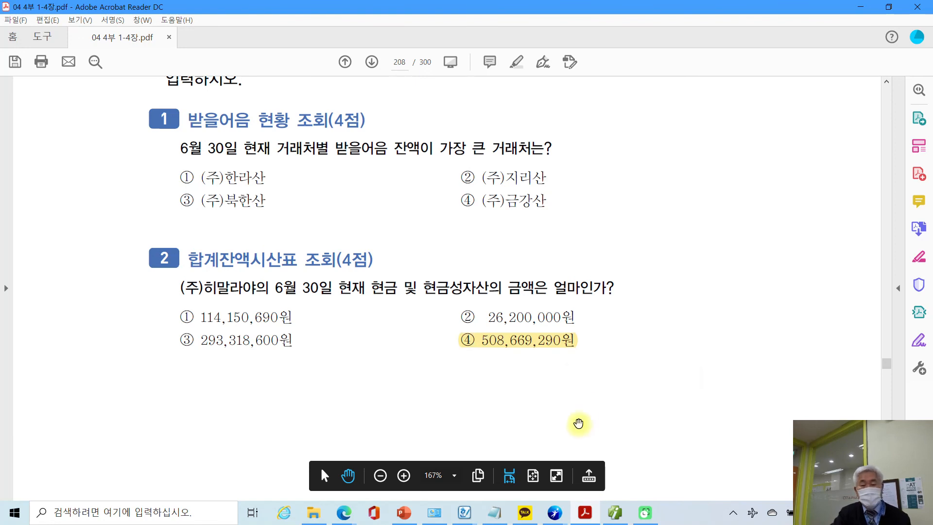
Step: Glance at the trial balance in 더존 iPlus, and review both 문제 5 questions in the exam PDF
left_click(616, 513)
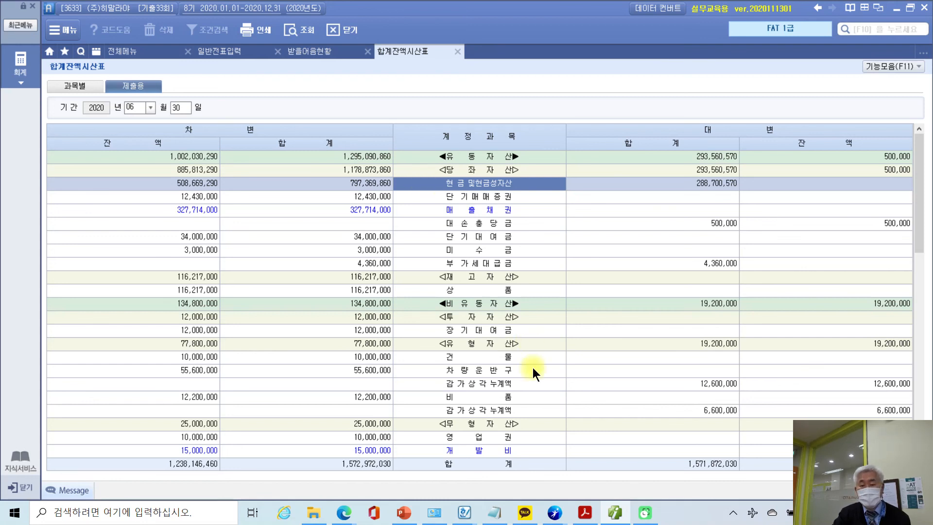
left_click(584, 513)
scroll(561, 384, "down", 10)
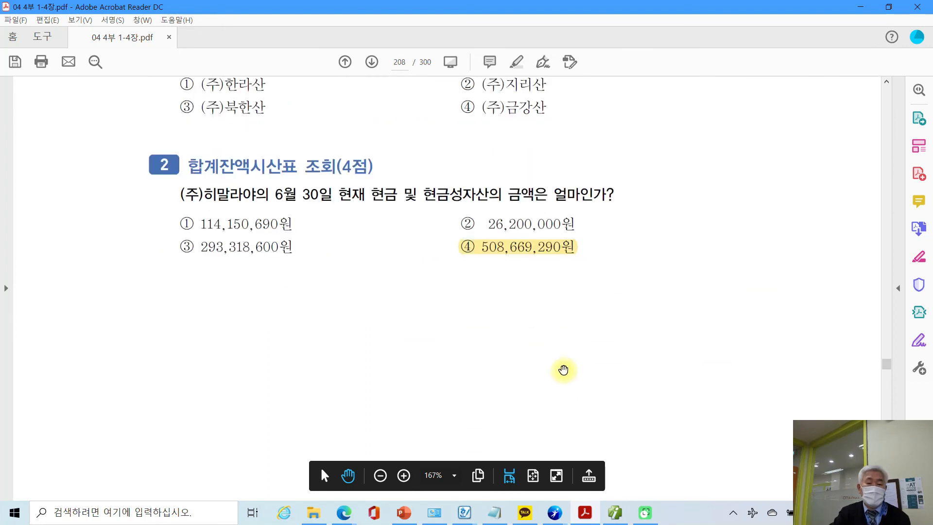
scroll(563, 370, "down", 3)
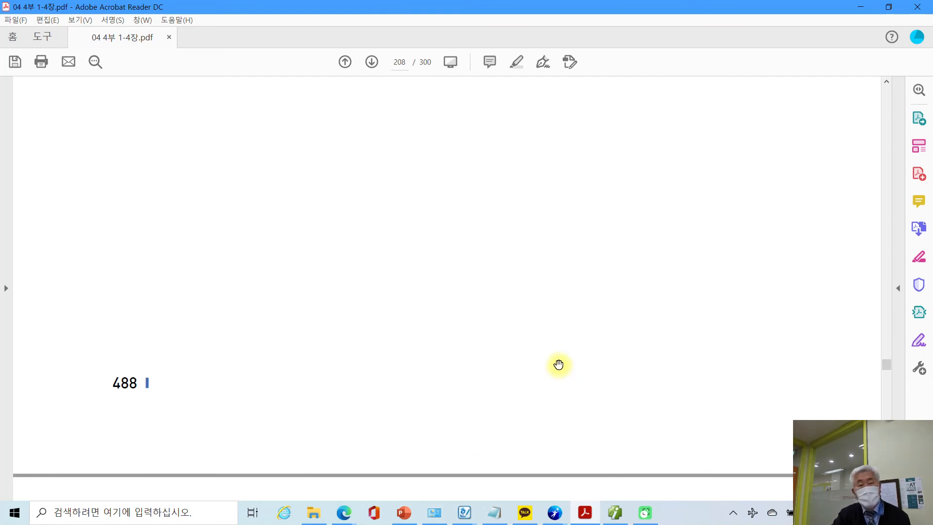
scroll(559, 365, "up", 15)
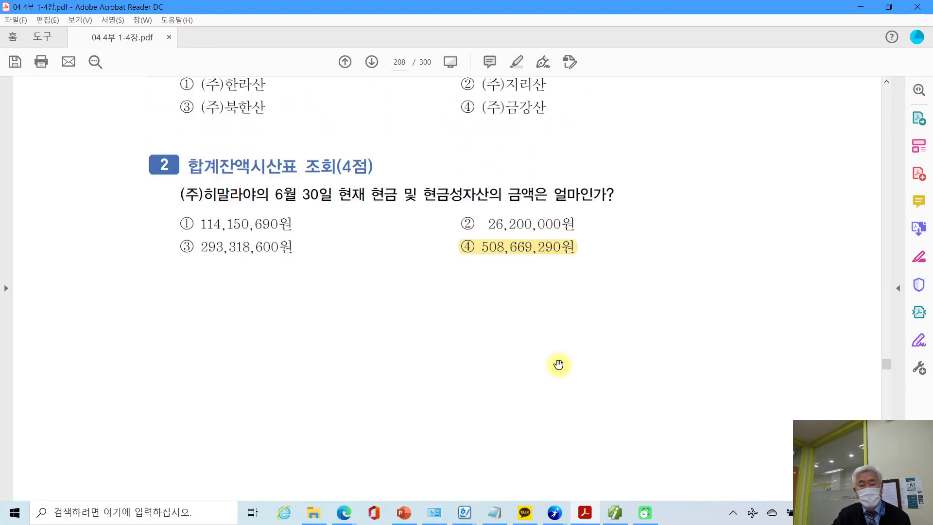
scroll(559, 362, "up", 5)
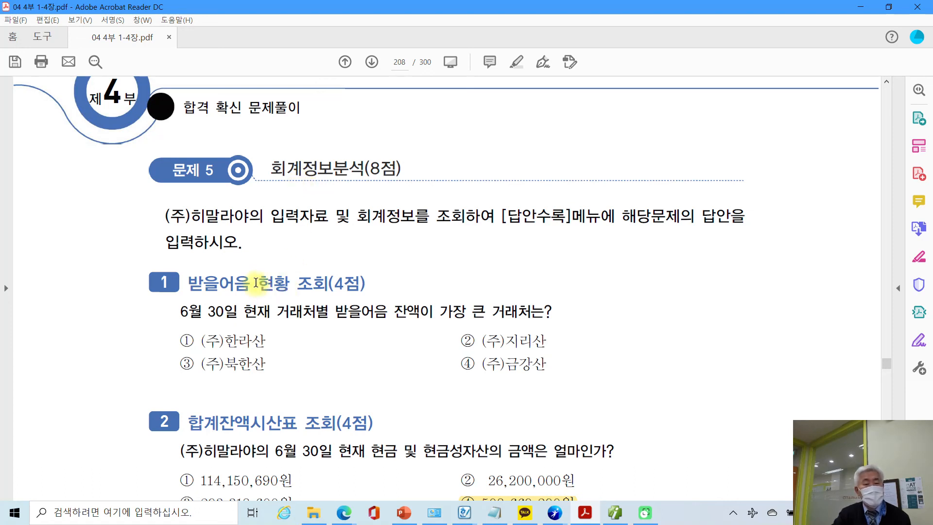
scroll(256, 283, "down", 3)
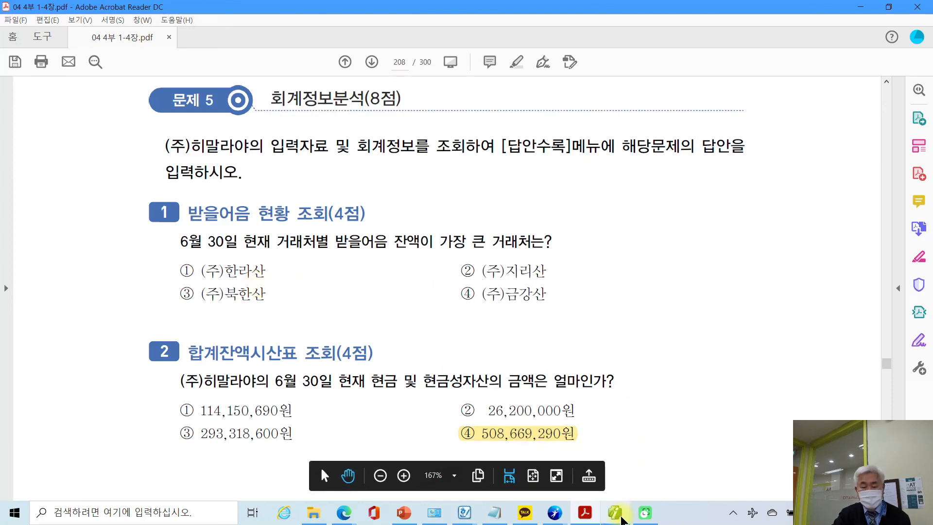
mouse_move(623, 519)
left_click(654, 519)
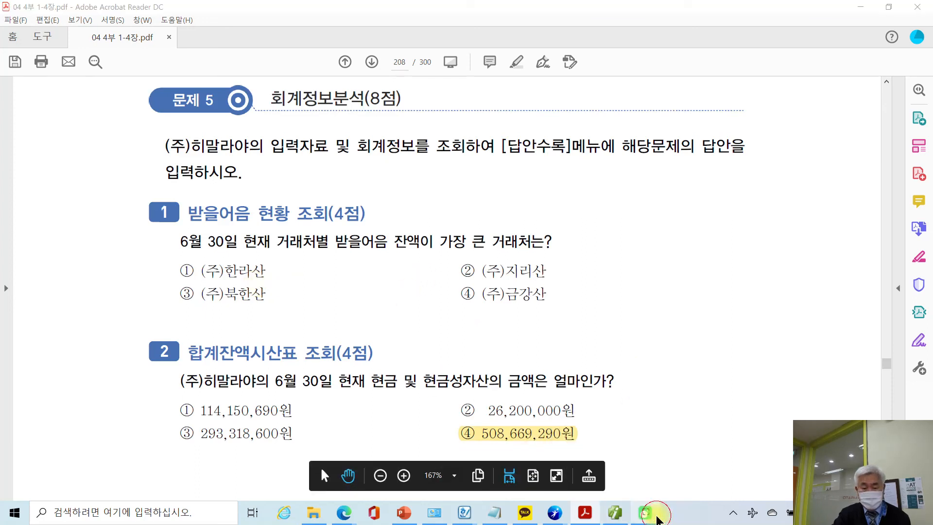